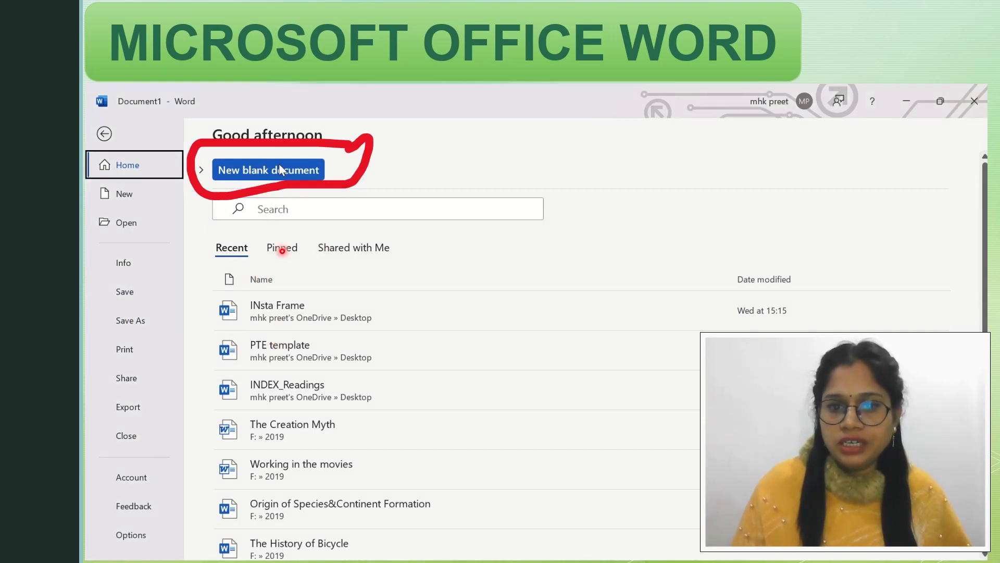
Create a new blank Word document from the start screen
{"action": "left_click", "coordinate": [279, 168]}
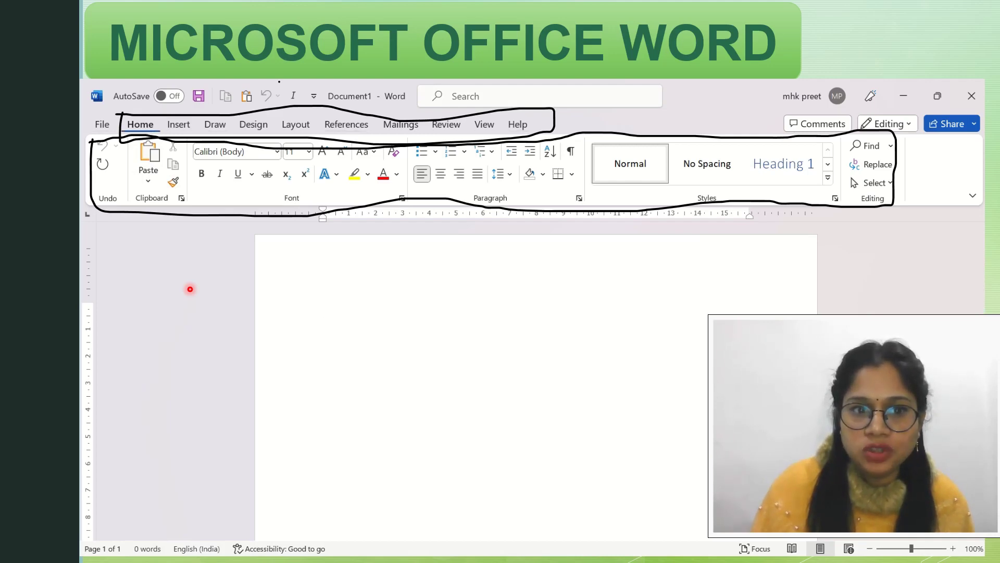
Cycle through the Insert, Drawing, Design, Layout and References tabs, ending back on Insert
{"action": "key", "text": "alt+n"}
{"action": "key", "text": "alt+j"}
{"action": "key", "text": "i"}
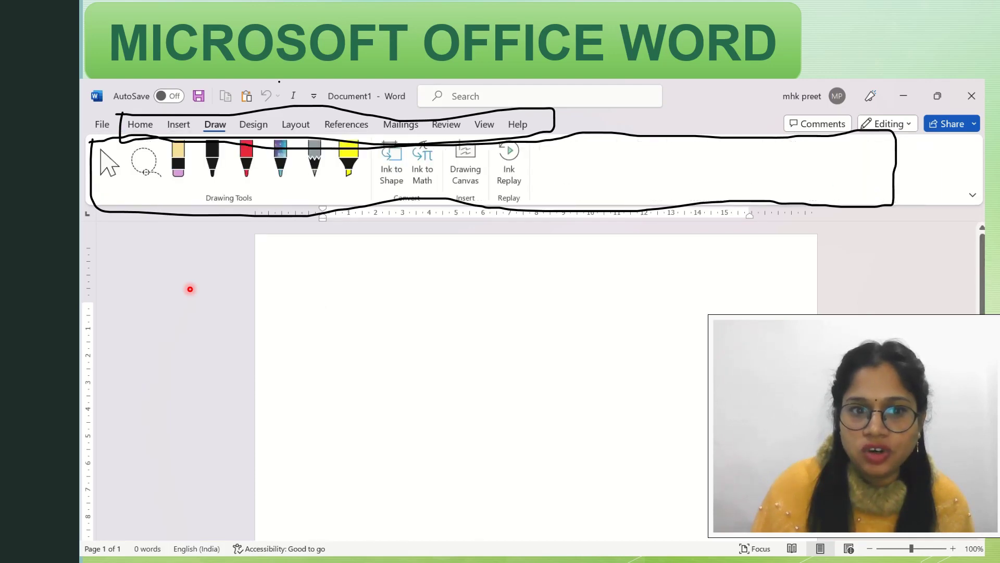
{"action": "key", "text": "alt+g"}
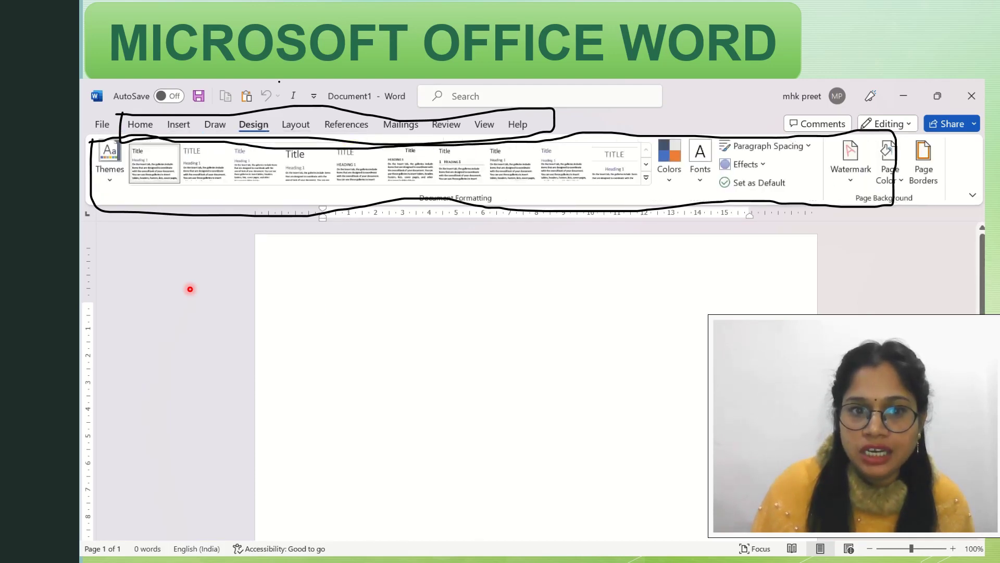
{"action": "key", "text": "alt+p"}
{"action": "key", "text": "alt+s"}
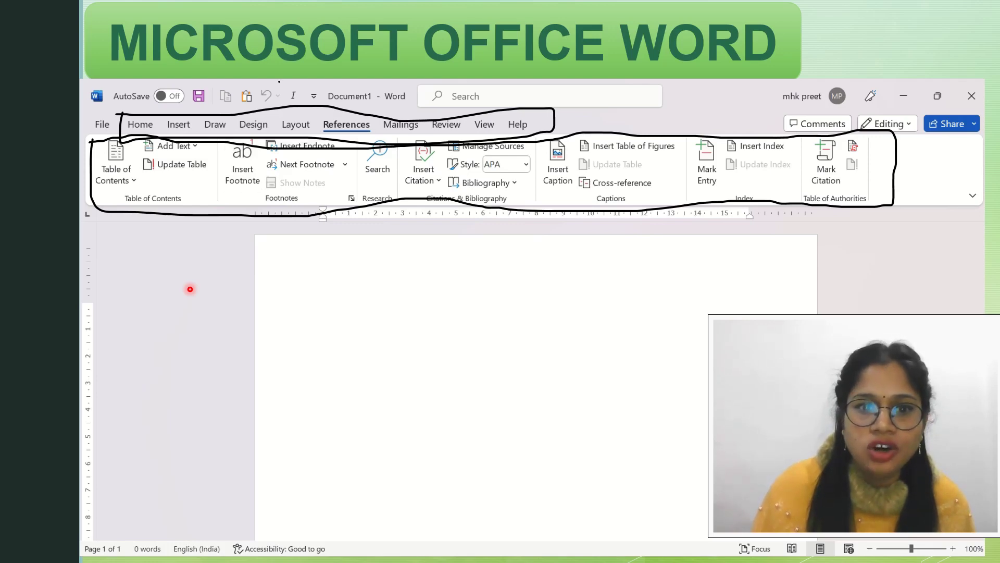
{"action": "key", "text": "alt+n"}
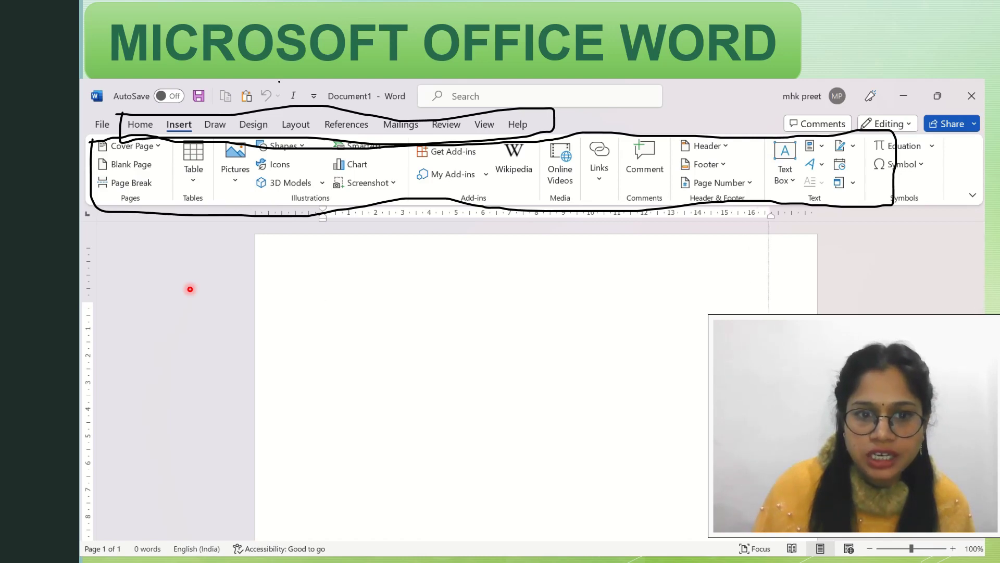
Drag the ruler's right indent and left margin markers outward to widen the text area
{"action": "left_click_drag", "start_coordinate": [749, 216], "coordinate": [791, 215]}
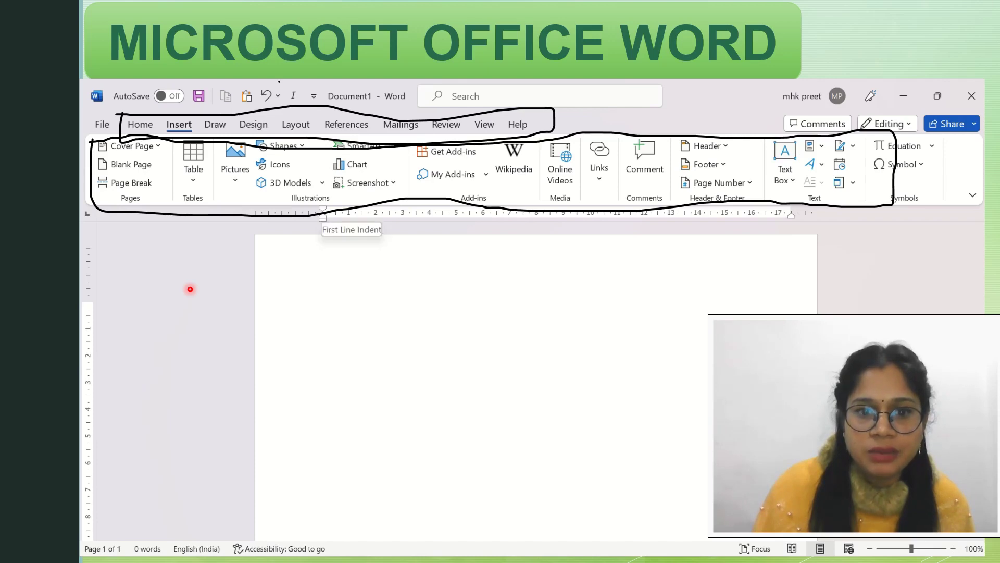
{"action": "mouse_move", "coordinate": [207, 76]}
{"action": "left_mouse_down"}
{"action": "mouse_move", "coordinate": [255, 104]}
{"action": "mouse_move", "coordinate": [312, 106]}
{"action": "mouse_move", "coordinate": [237, 75]}
{"action": "left_mouse_up"}
{"action": "left_click_drag", "start_coordinate": [319, 212], "coordinate": [271, 212]}
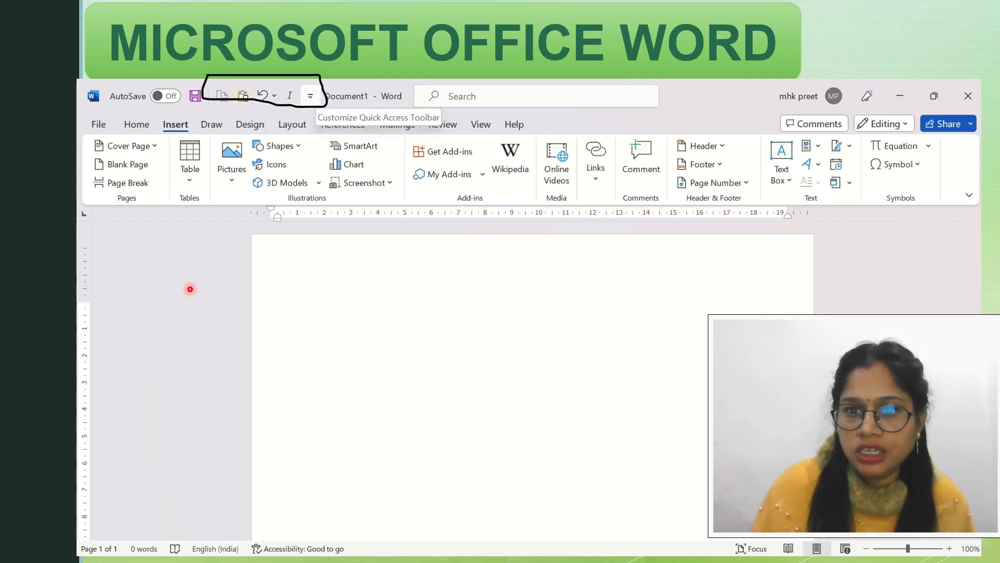
Add Save to the Quick Access Toolbar, then remove it again
{"action": "left_click", "coordinate": [310, 96]}
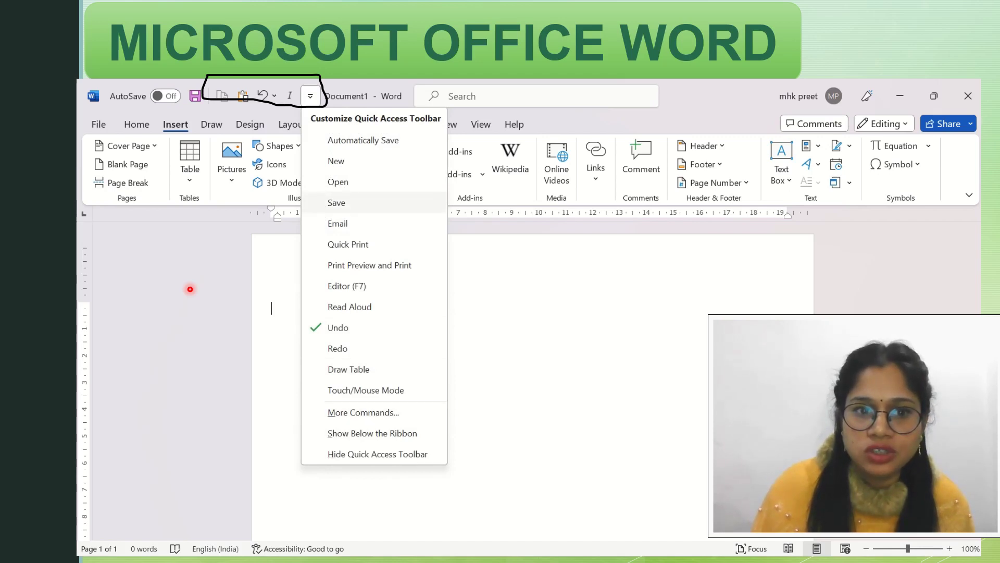
{"action": "left_click", "coordinate": [336, 202]}
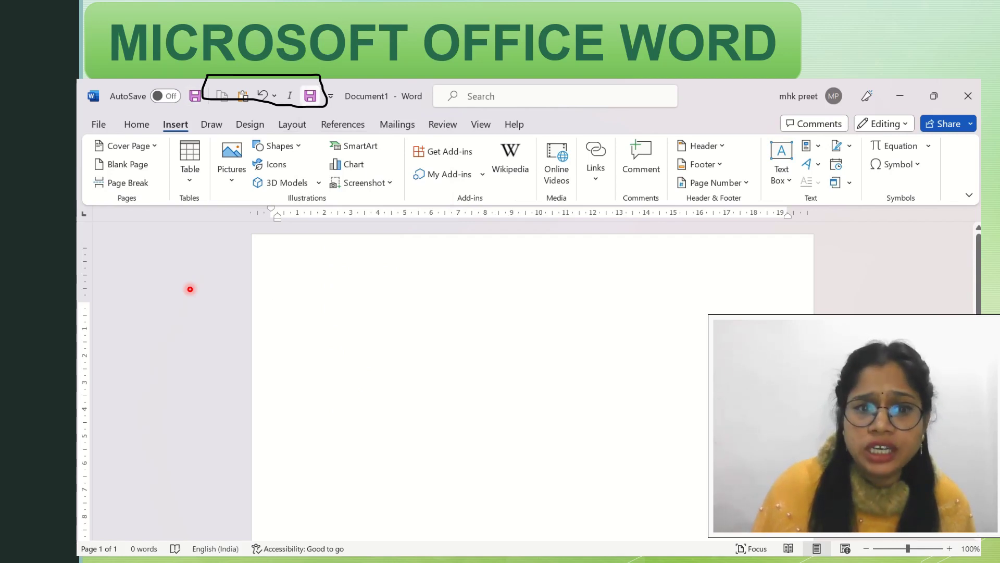
{"action": "left_click", "coordinate": [330, 96]}
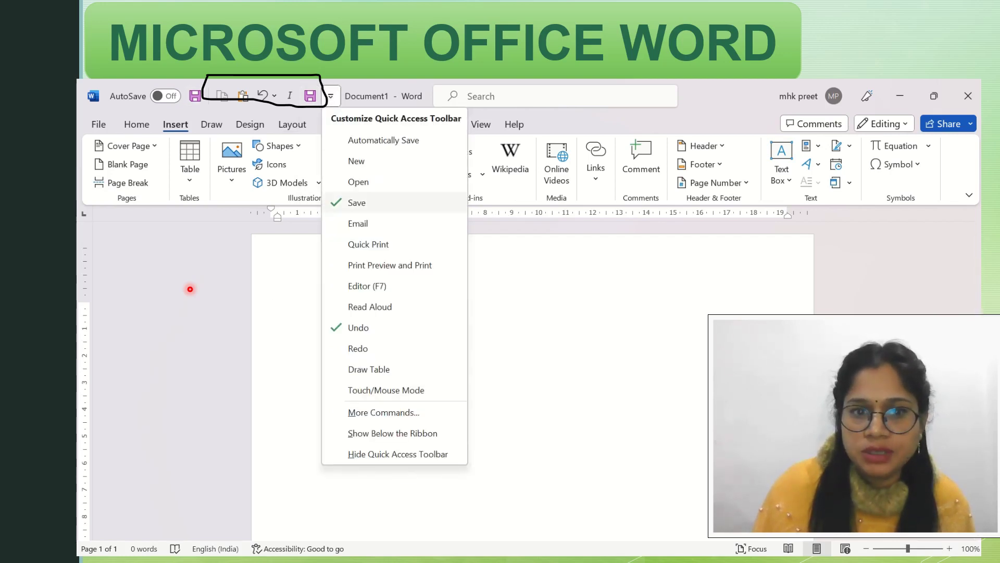
{"action": "left_click", "coordinate": [357, 202]}
Add Open to the Quick Access Toolbar and bring up More Commands customization
{"action": "left_click", "coordinate": [310, 96]}
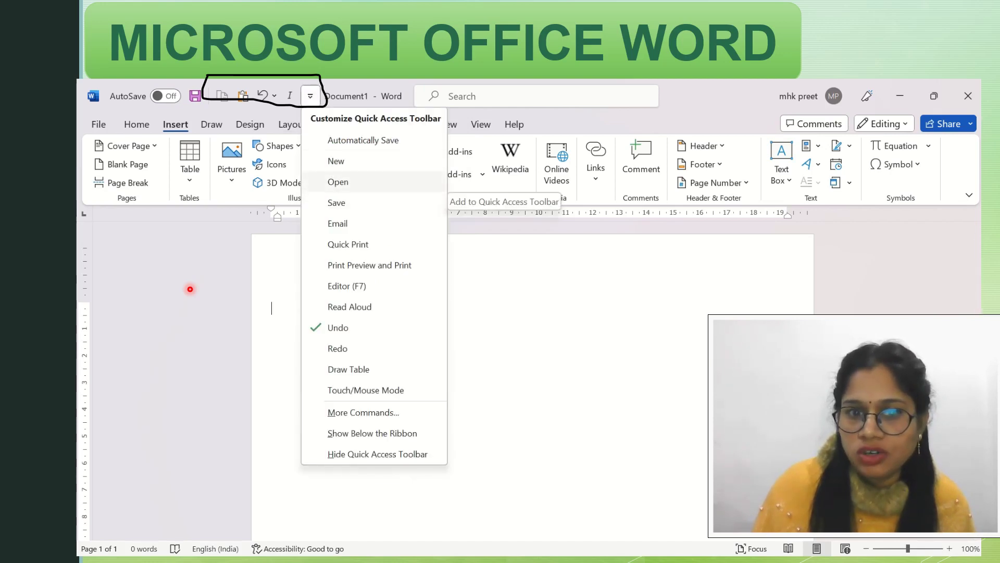
{"action": "left_click", "coordinate": [338, 181]}
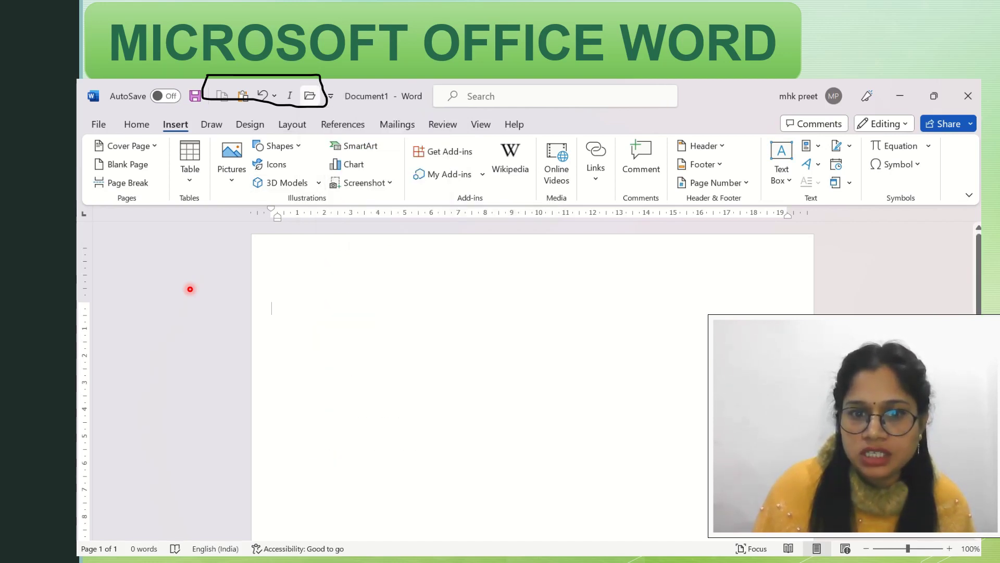
{"action": "left_click", "coordinate": [330, 95]}
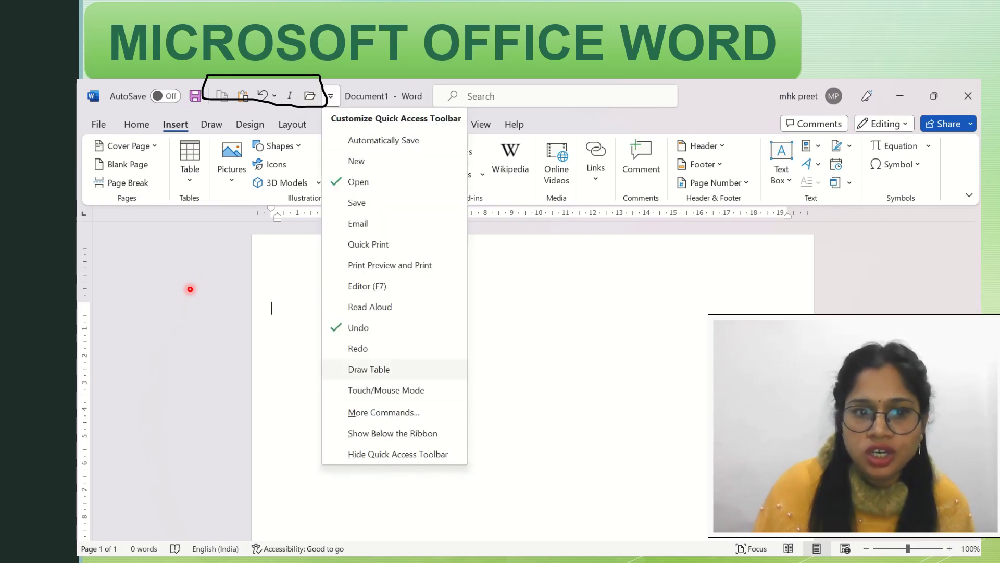
{"action": "left_click", "coordinate": [383, 412]}
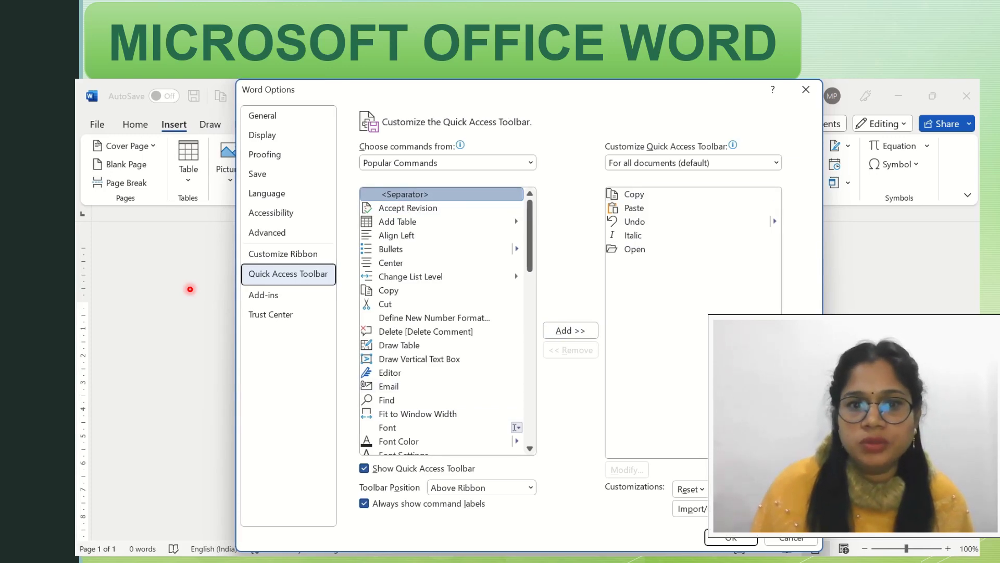
List Home Tab commands in the Quick Access Toolbar options' Choose commands from list
{"action": "left_click", "coordinate": [530, 163]}
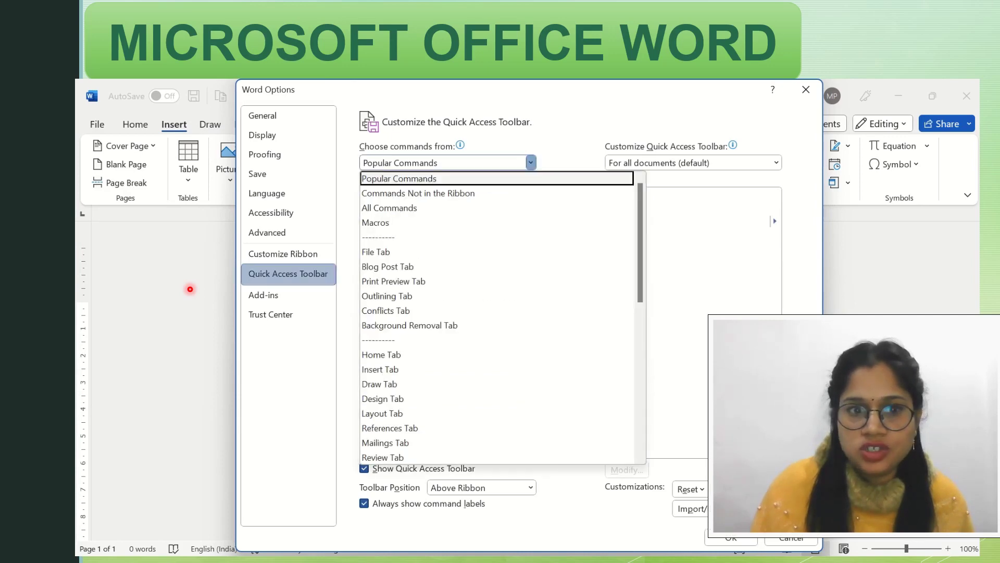
{"action": "key", "text": "Escape"}
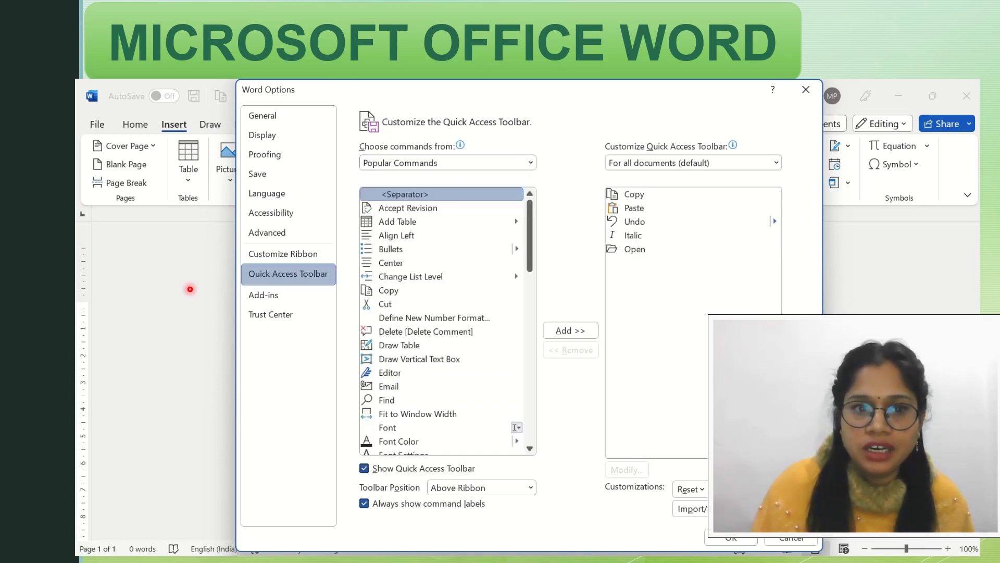
{"action": "left_click", "coordinate": [530, 162]}
{"action": "left_click", "coordinate": [389, 207]}
{"action": "left_click", "coordinate": [530, 162]}
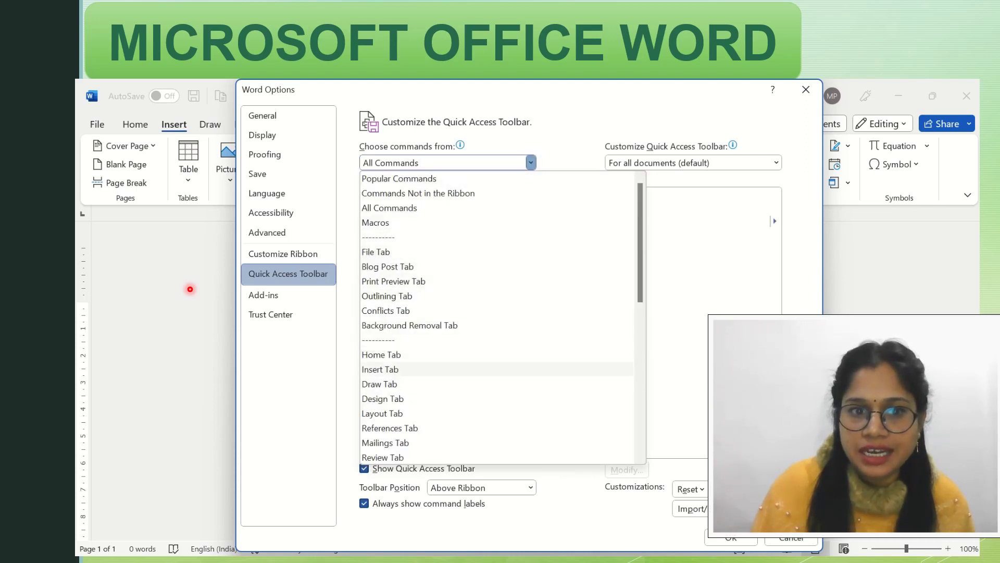
{"action": "left_click", "coordinate": [382, 354]}
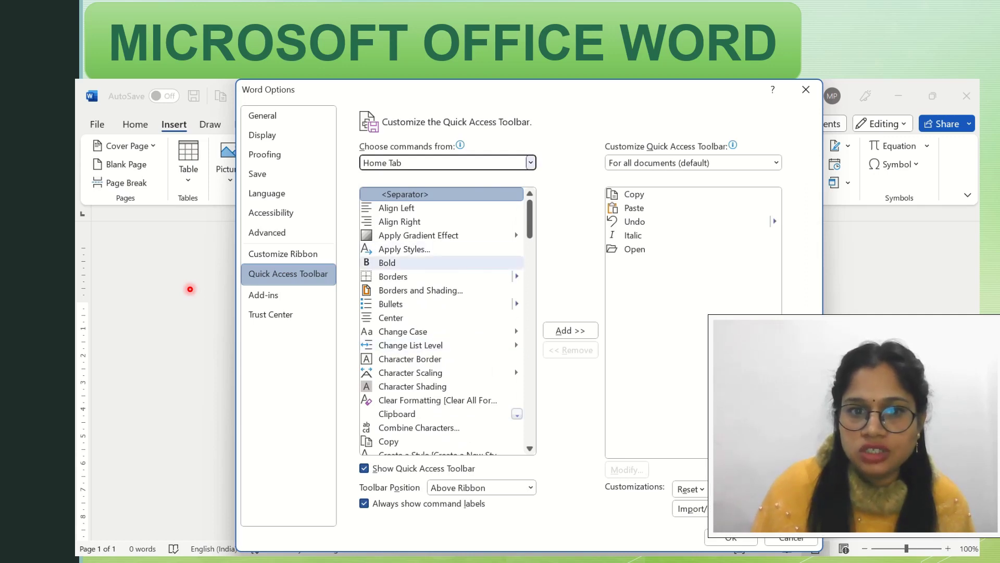
Add Bold to the toolbar, remove Italic, and confirm with OK
{"action": "left_click", "coordinate": [387, 262]}
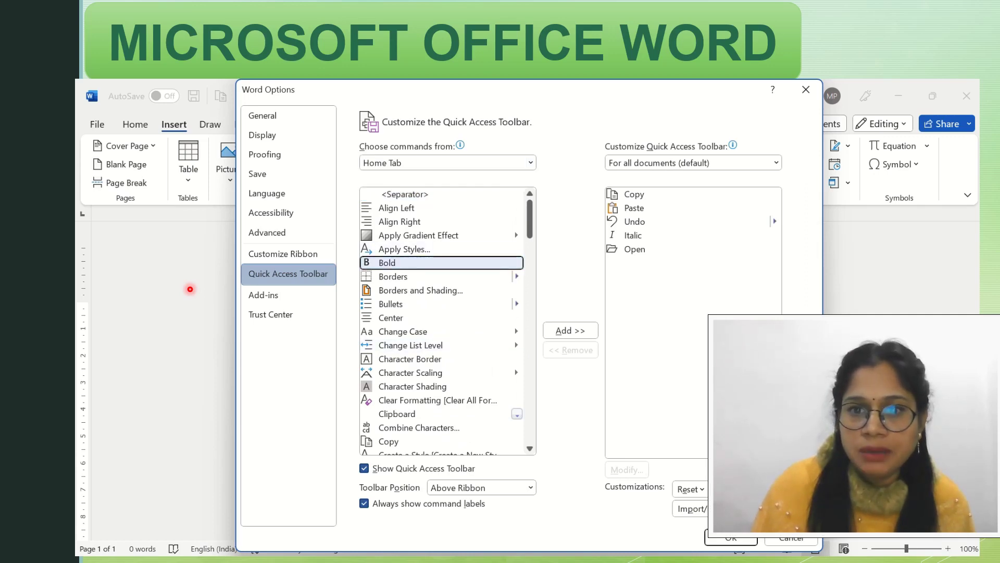
{"action": "left_click", "coordinate": [570, 330]}
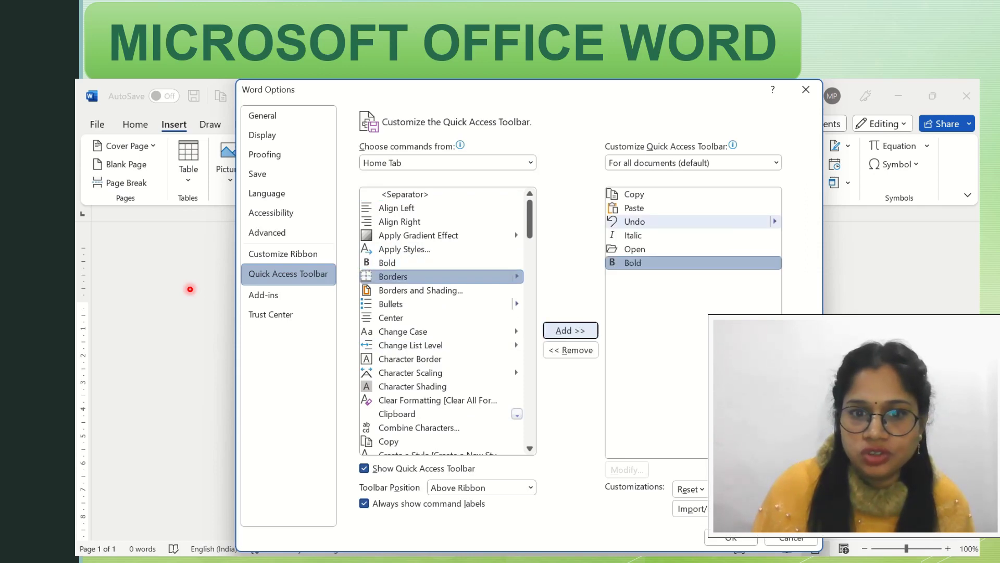
{"action": "left_click", "coordinate": [633, 235]}
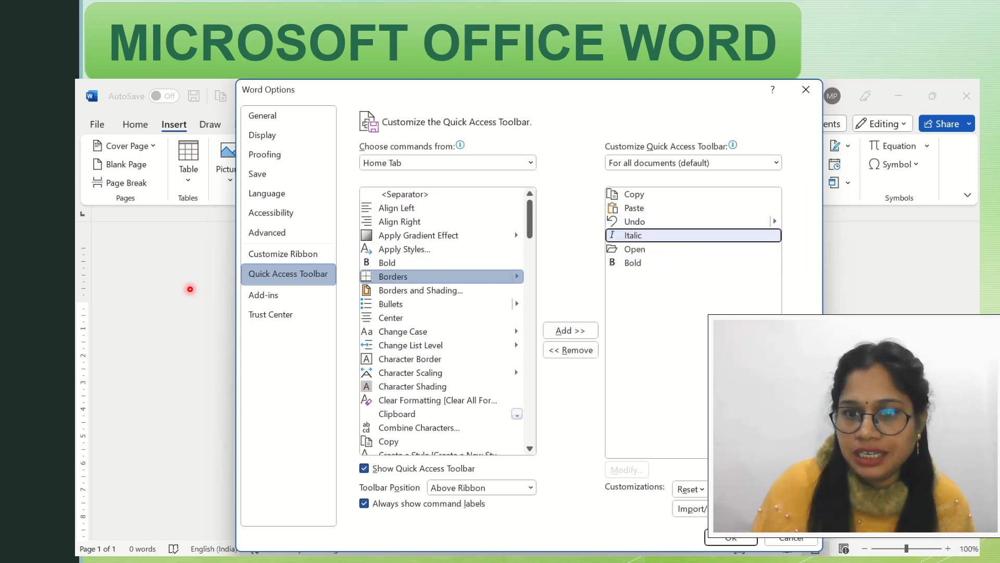
{"action": "left_click", "coordinate": [570, 350]}
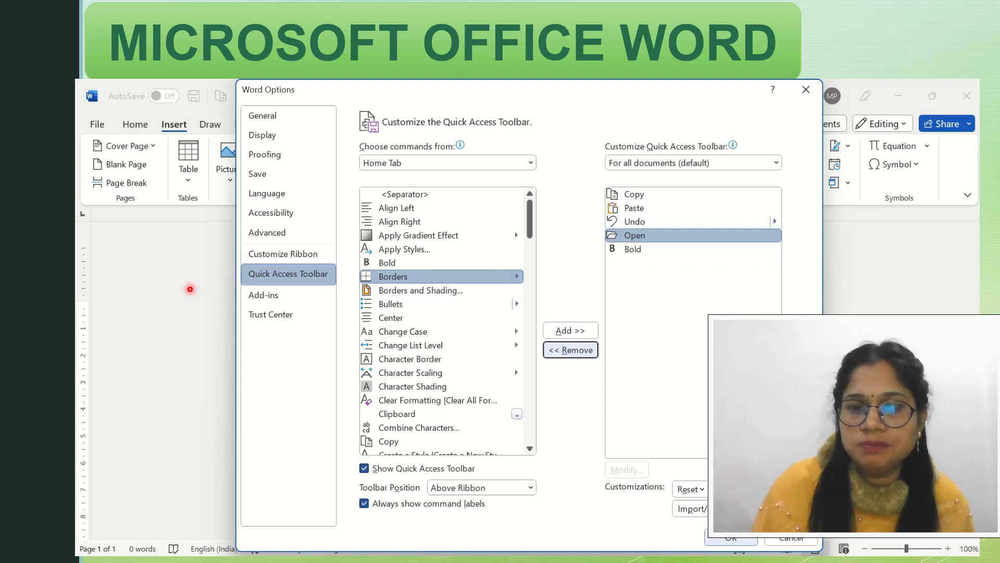
{"action": "left_click", "coordinate": [731, 539]}
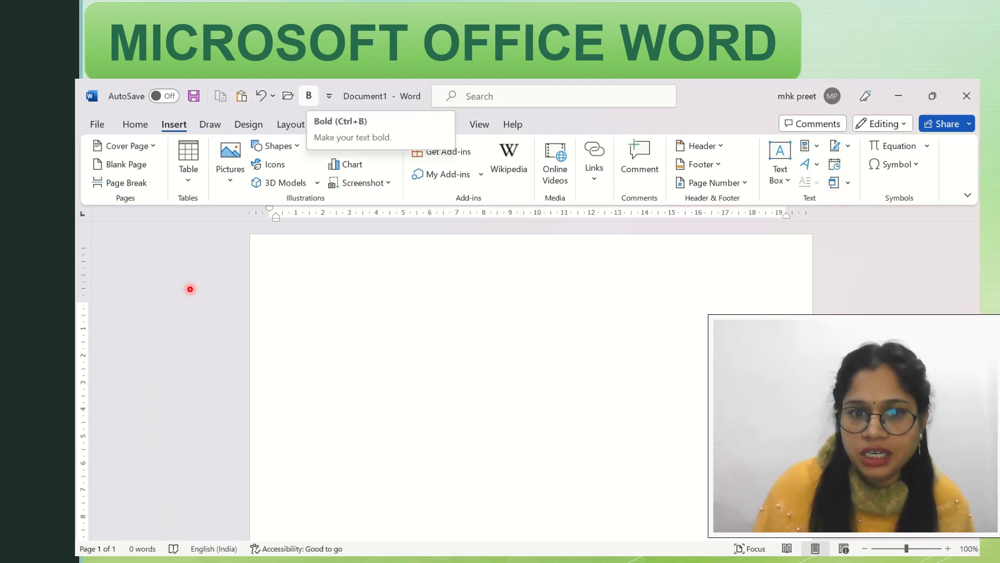
Insert a Blank Page and scroll down to view the new page 2
{"action": "key", "text": "Escape"}
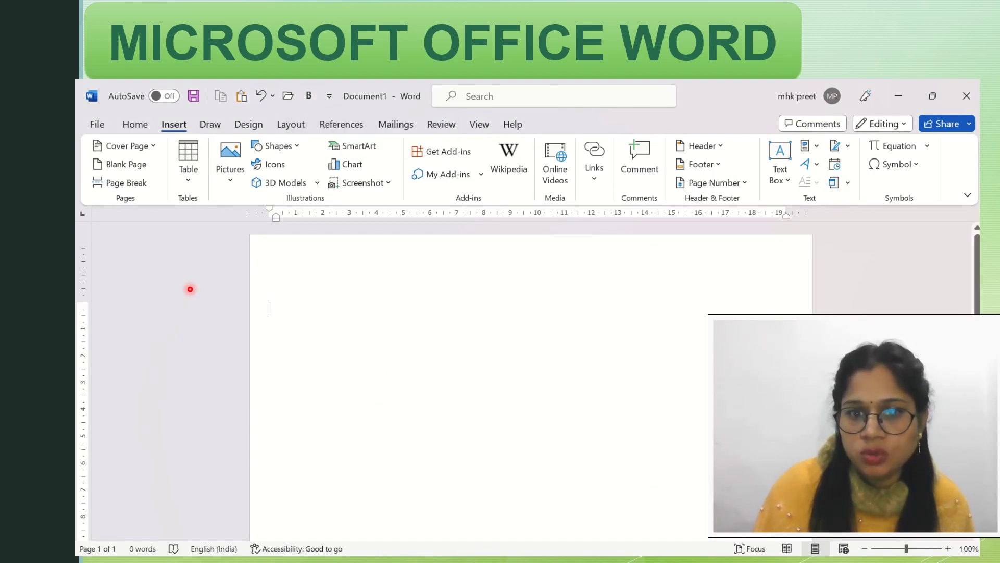
{"action": "mouse_move", "coordinate": [81, 523]}
{"action": "left_mouse_down"}
{"action": "mouse_move", "coordinate": [172, 527]}
{"action": "mouse_move", "coordinate": [78, 524]}
{"action": "left_mouse_up"}
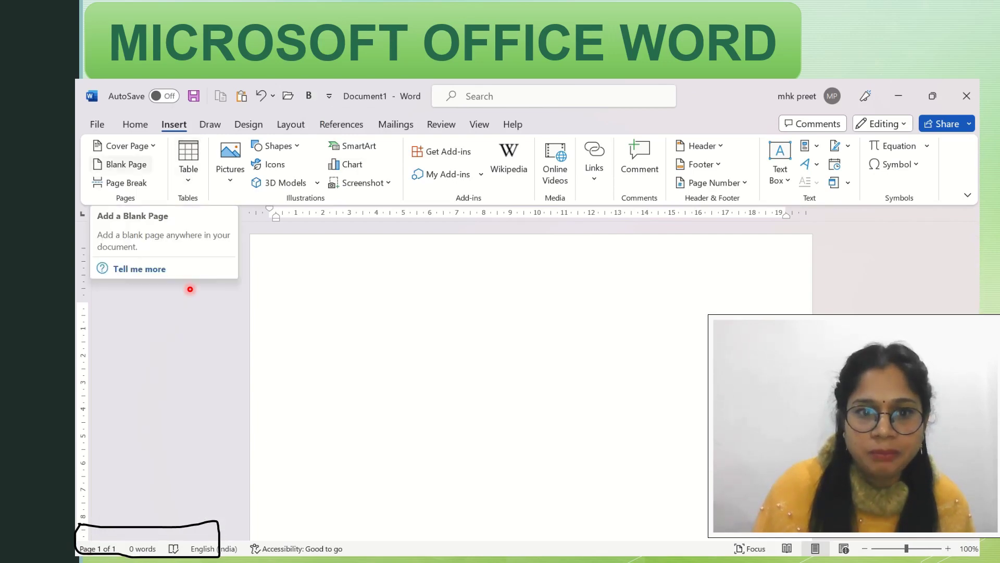
{"action": "left_click", "coordinate": [126, 164]}
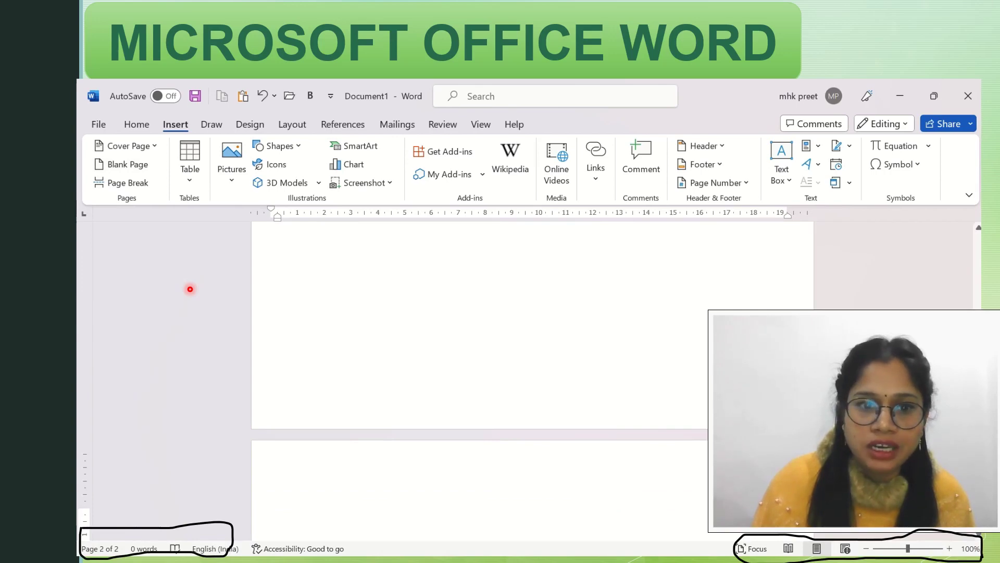
{"action": "scroll", "coordinate": [190, 289], "scroll_direction": "down", "scroll_amount": 4}
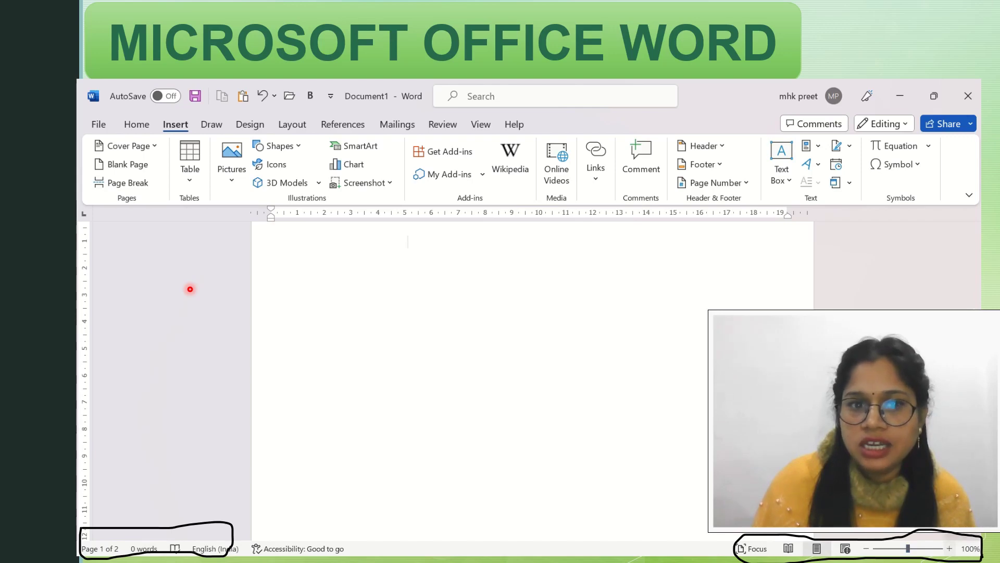
{"action": "scroll", "coordinate": [190, 289], "scroll_direction": "up", "scroll_amount": 1, "text": "ctrl"}
{"action": "scroll", "coordinate": [190, 289], "scroll_direction": "down", "scroll_amount": 1, "text": "ctrl"}
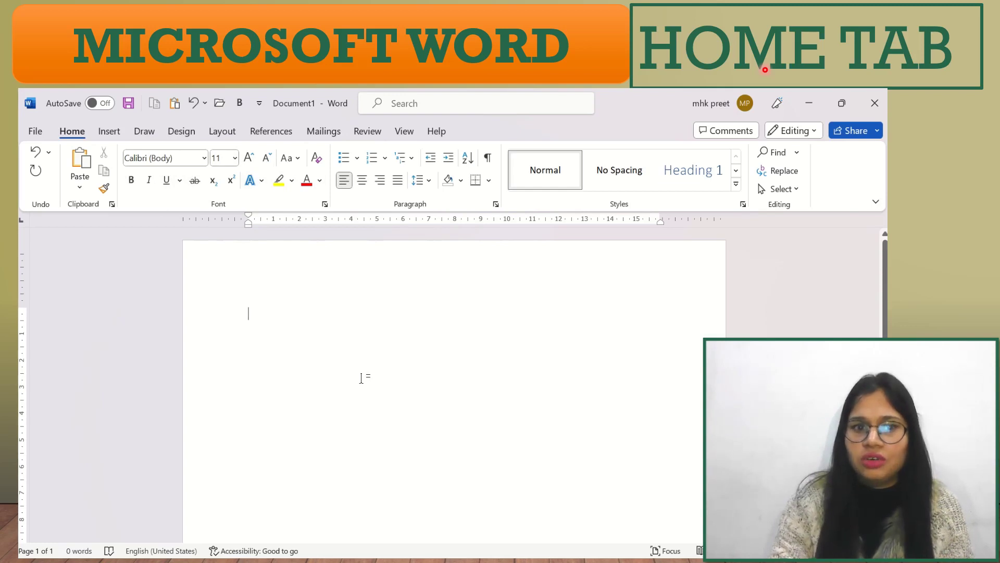
Enter =rand() on the first line to generate five sample paragraphs
{"action": "type", "text": "gfcvhjk"}
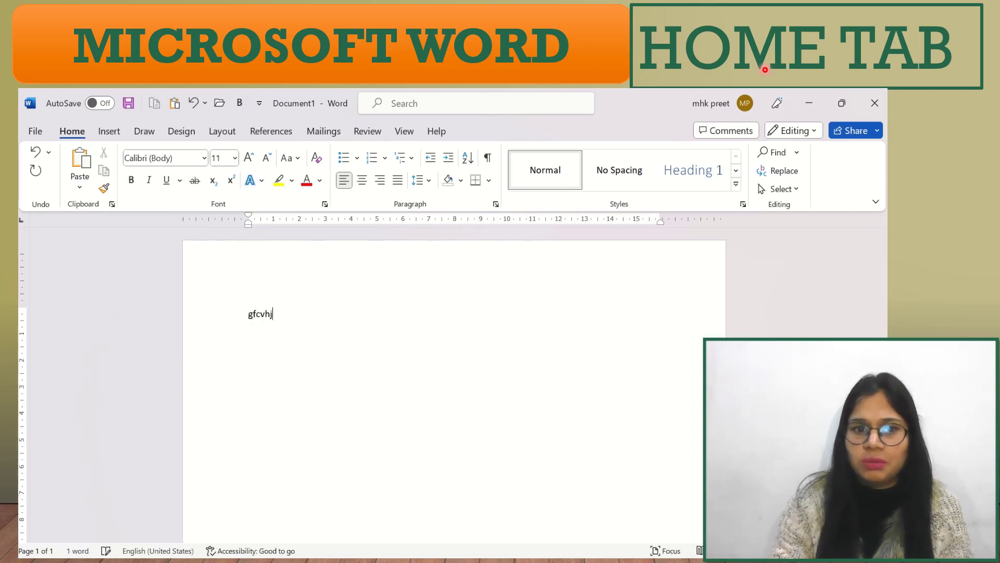
{"action": "key", "text": "BackSpace"}
{"action": "key", "text": "BackSpace"}
{"action": "key", "text": "BackSpace"}
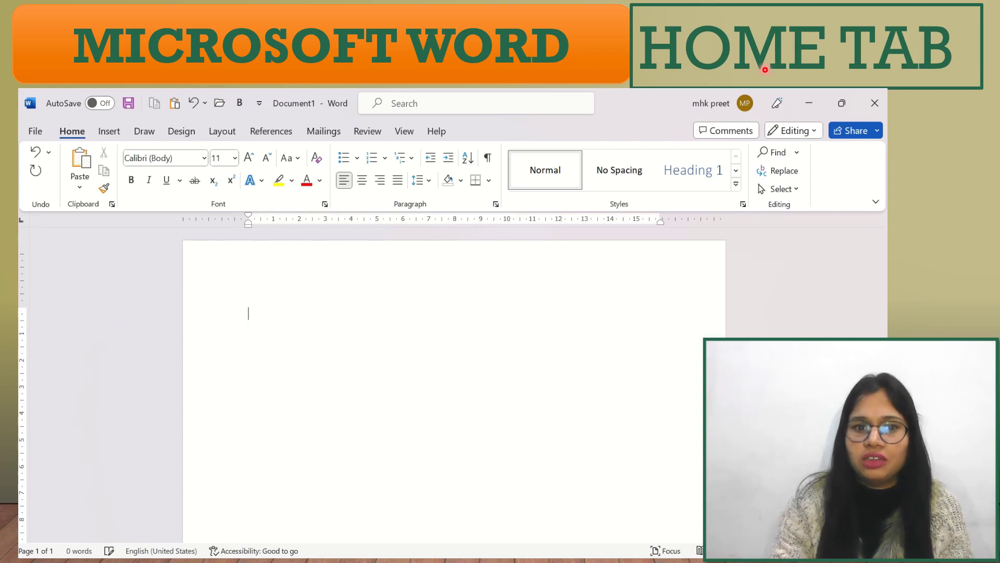
{"action": "type", "text": "="}
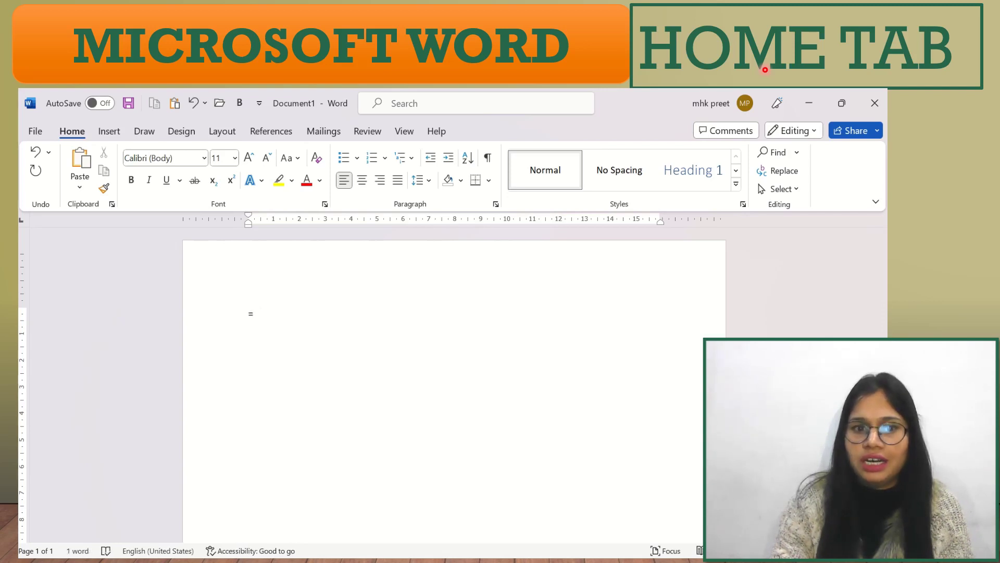
{"action": "type", "text": "rand"}
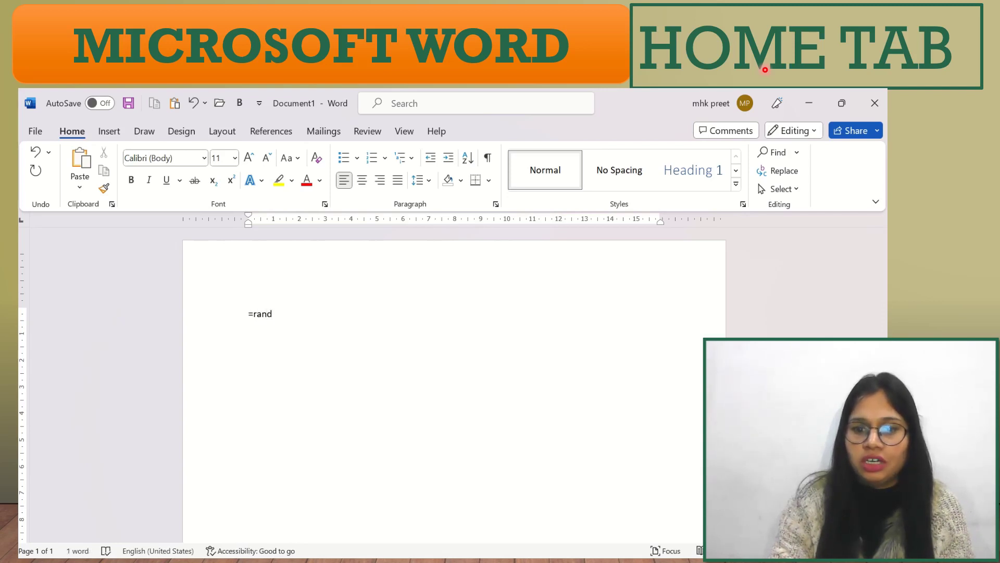
{"action": "type", "text": "("}
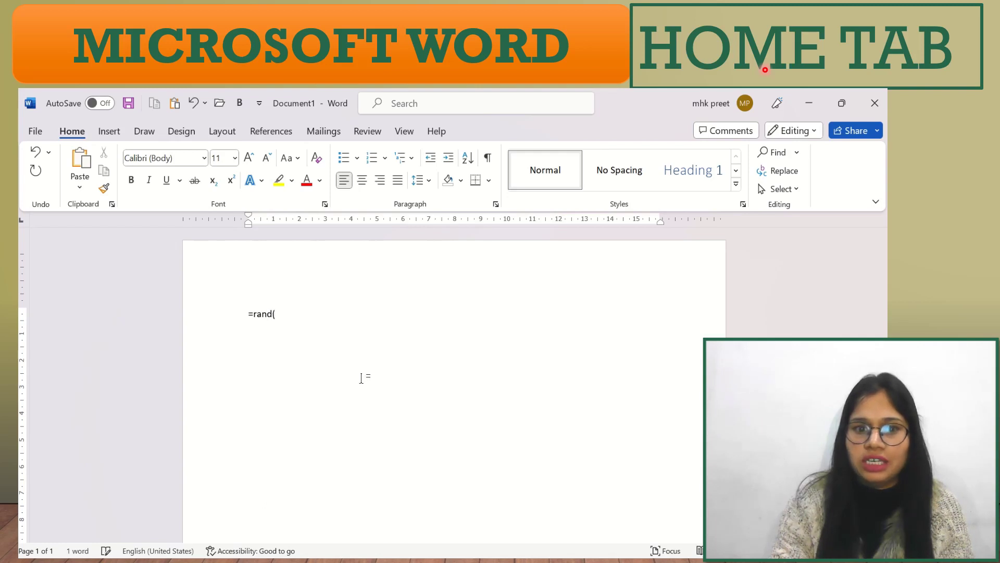
{"action": "type", "text": ")"}
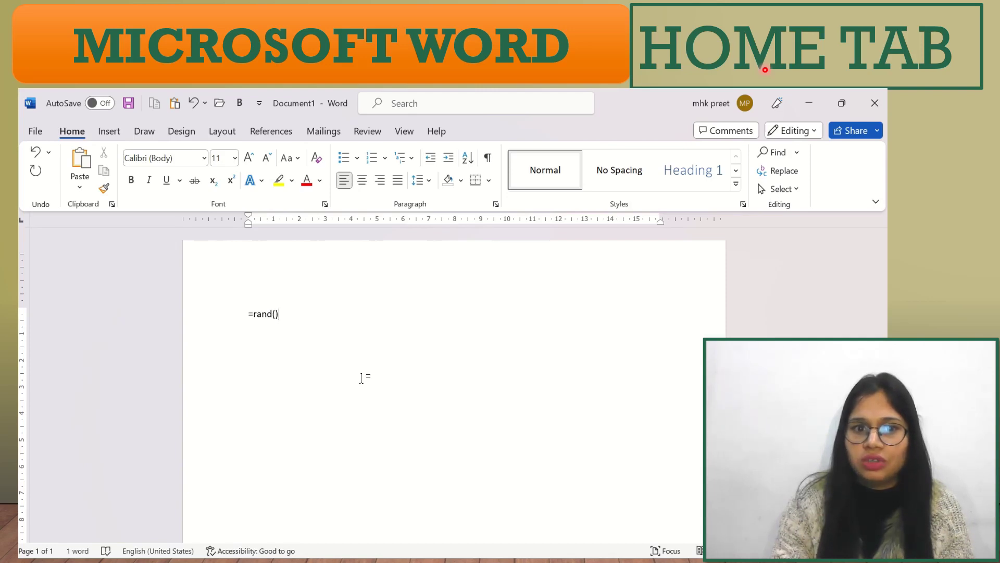
{"action": "key", "text": "Return"}
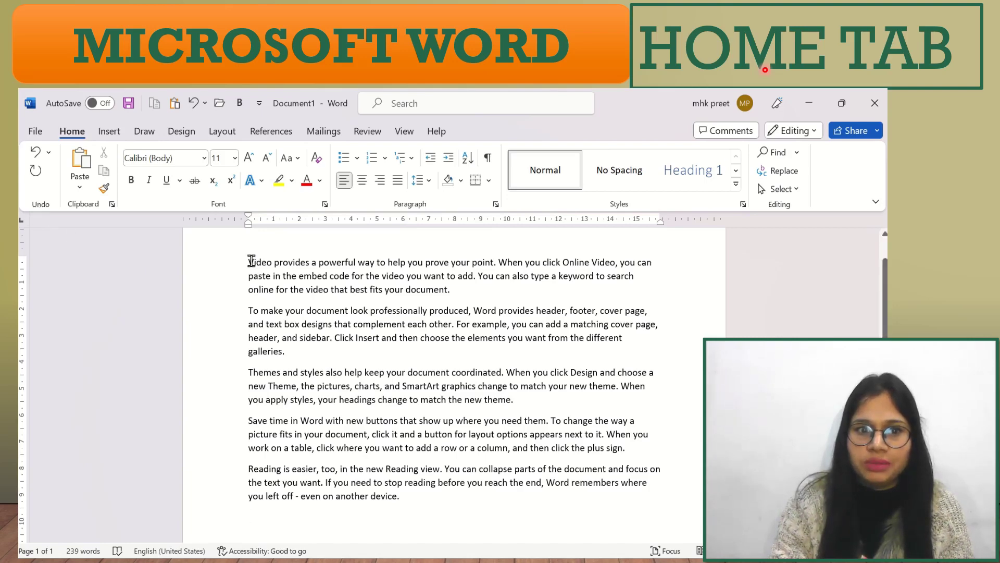
Apply the gold text effect to the first paragraph and start of the second
{"action": "left_click_drag", "start_coordinate": [251, 262], "coordinate": [471, 311]}
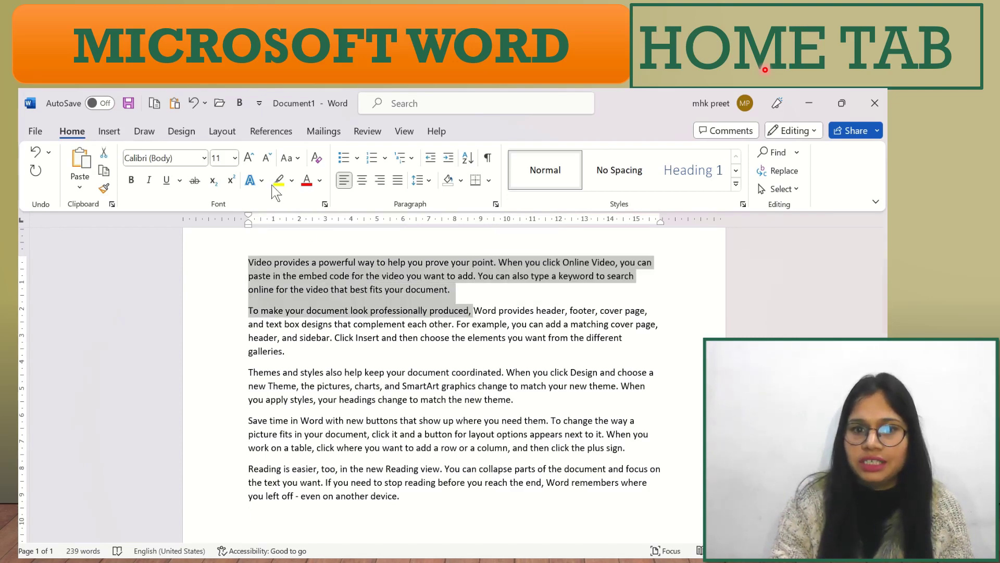
{"action": "left_click", "coordinate": [249, 180]}
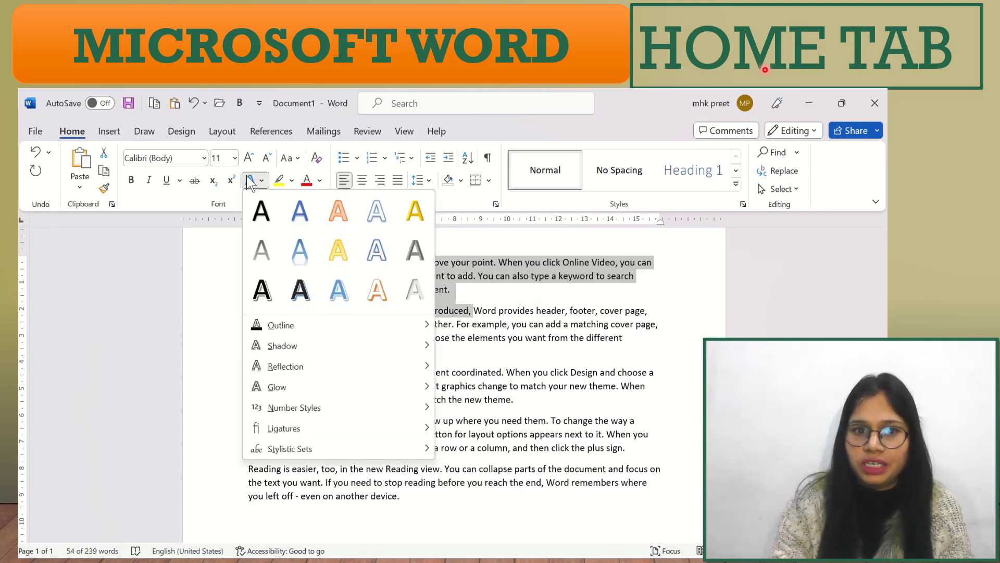
{"action": "left_click", "coordinate": [338, 250]}
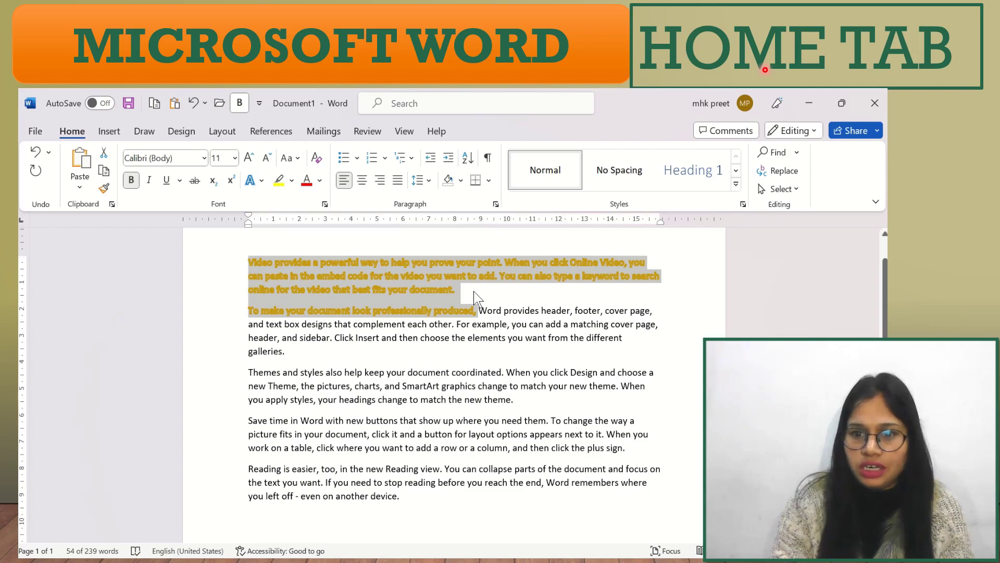
Delete the gold text, then undo, redo and undo again to restore it
{"action": "key", "text": "Delete"}
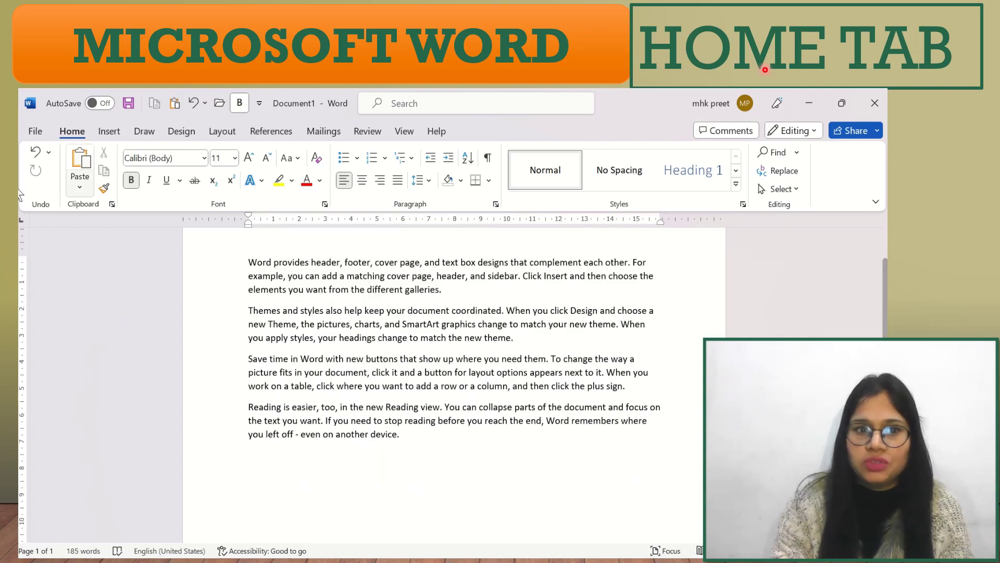
{"action": "left_click", "coordinate": [35, 155]}
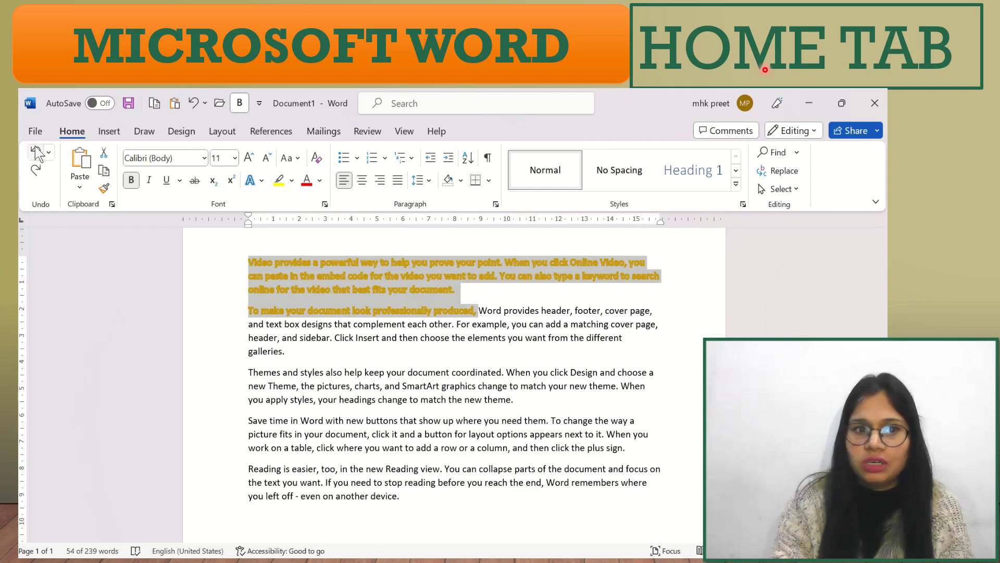
{"action": "left_click", "coordinate": [36, 171]}
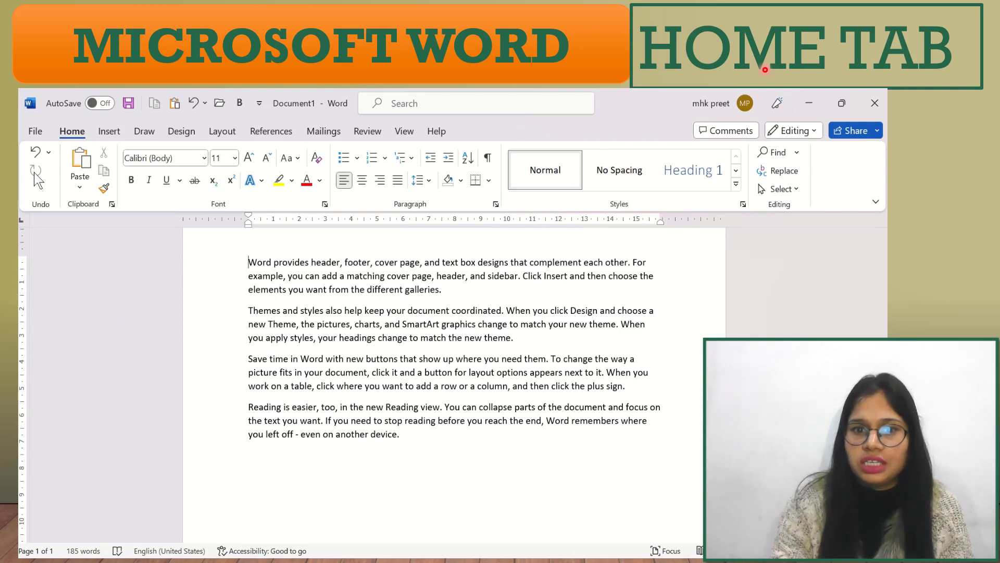
{"action": "left_click", "coordinate": [34, 150]}
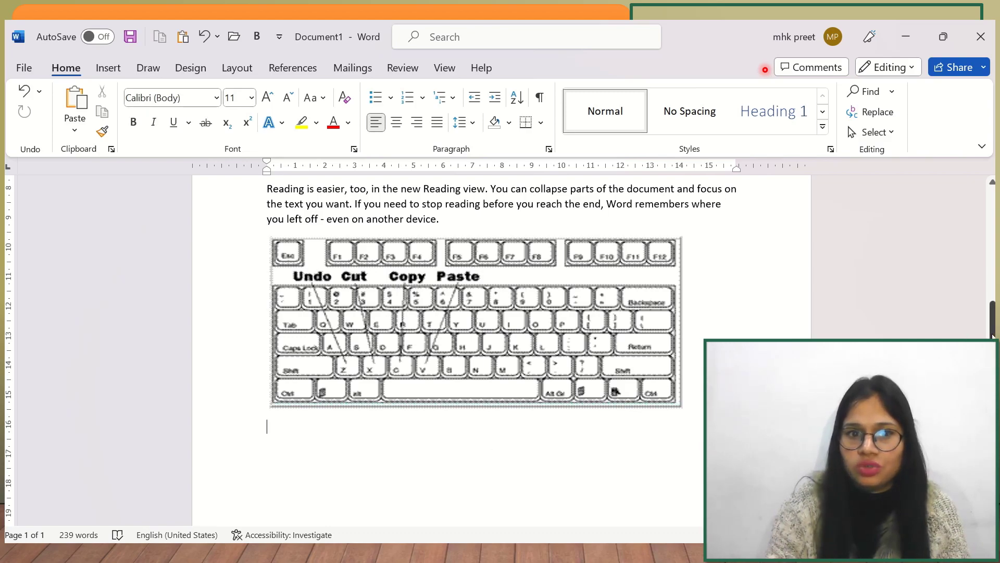
Drag the scrollbar up from the keyboard picture toward the top of the document
{"action": "left_click_drag", "start_coordinate": [992, 336], "coordinate": [991, 249]}
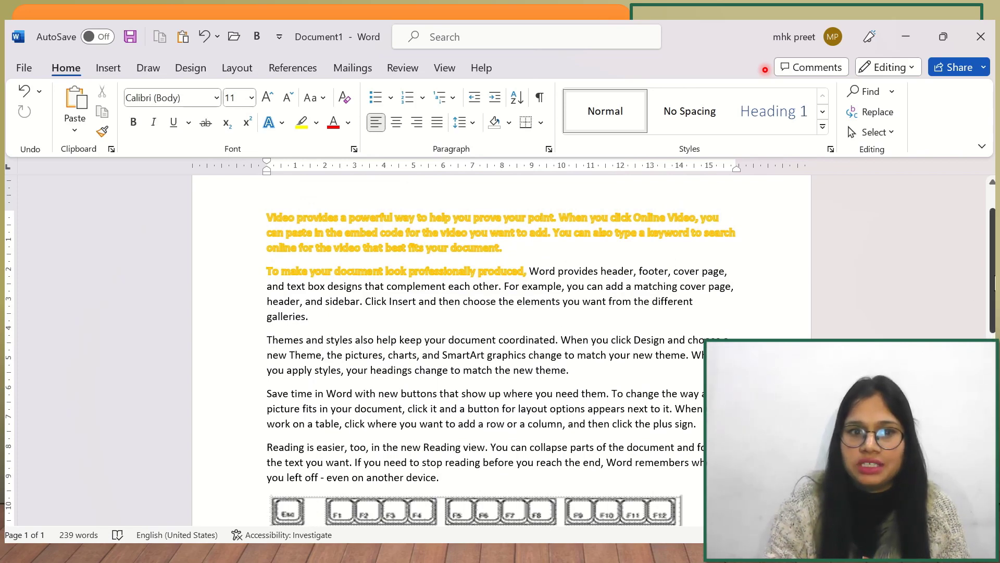
Cut the gold text from 'Video' through 'produced' and paste it after 'galleries.'
{"action": "scroll", "coordinate": [994, 283], "scroll_direction": "up", "scroll_amount": 1}
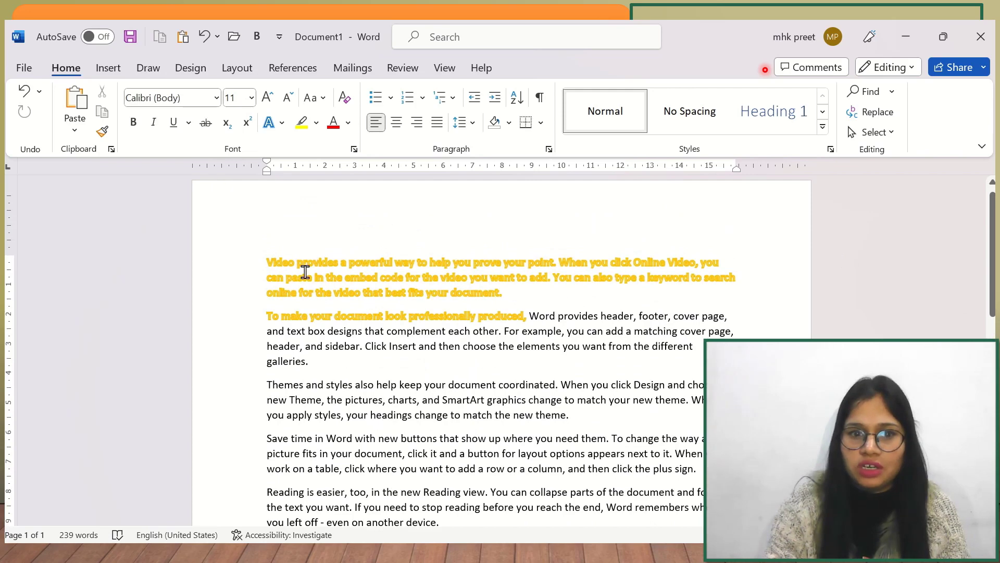
{"action": "left_click", "coordinate": [266, 260]}
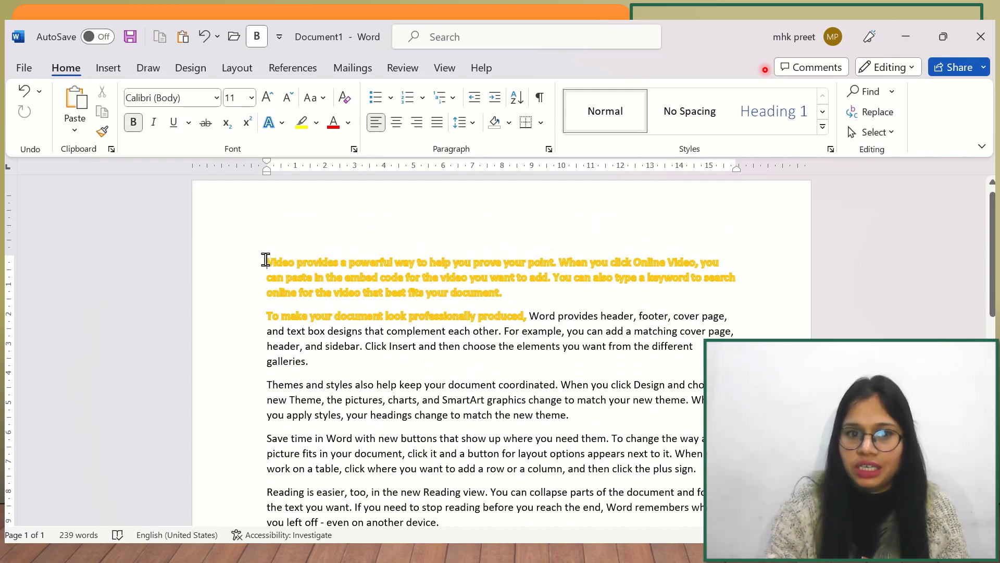
{"action": "left_click_drag", "start_coordinate": [287, 276], "coordinate": [513, 313]}
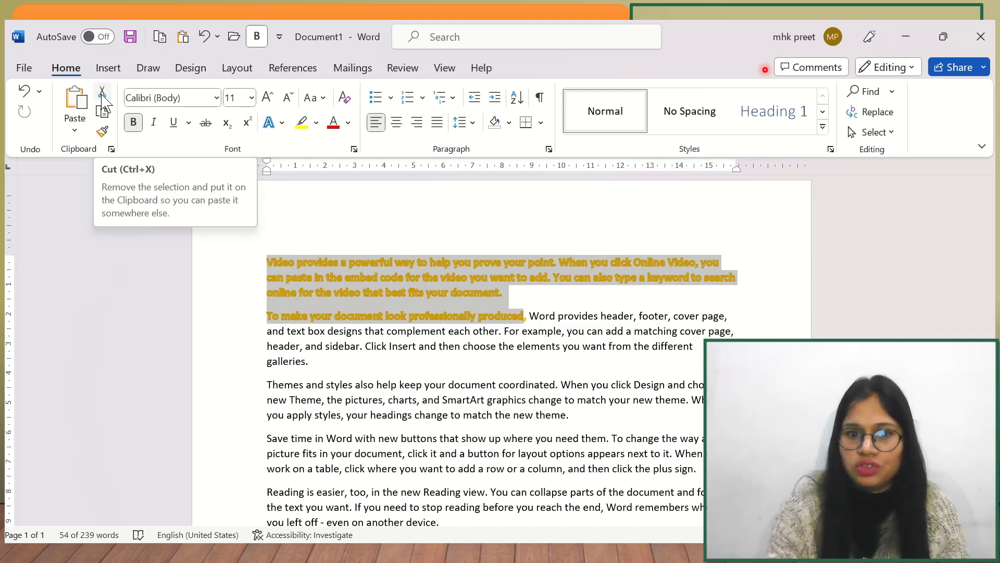
{"action": "left_click", "coordinate": [103, 97]}
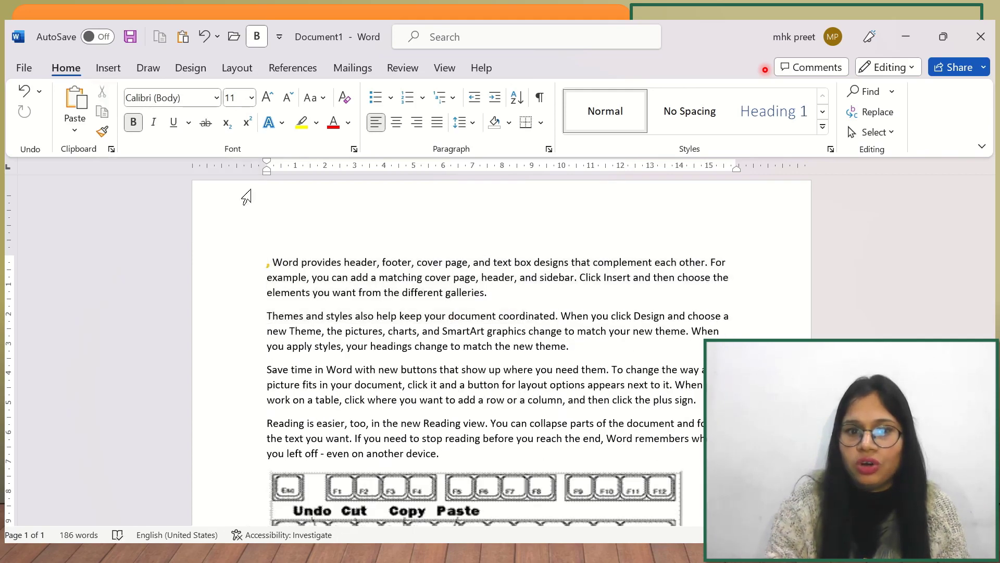
{"action": "left_click", "coordinate": [519, 292]}
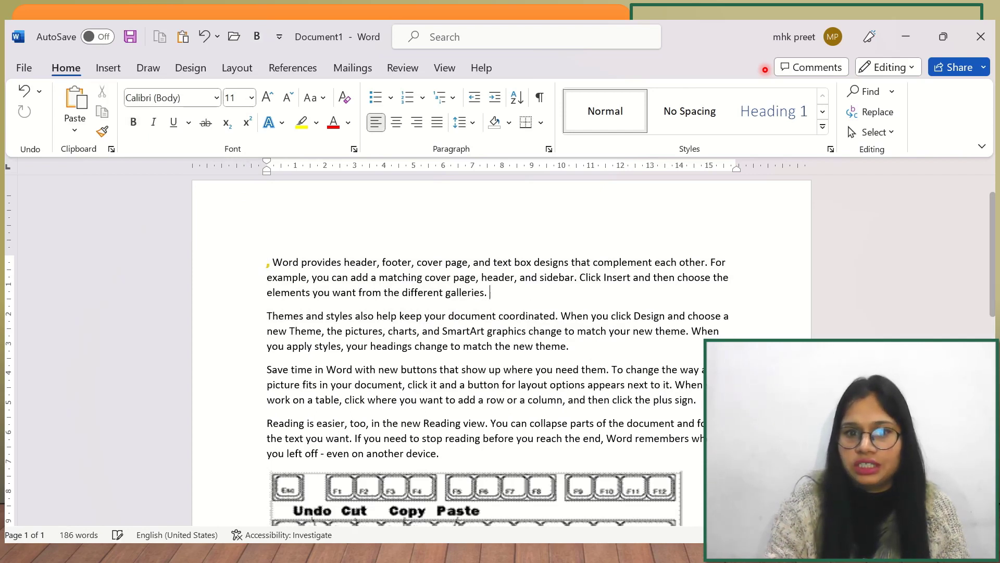
{"action": "left_click", "coordinate": [75, 103]}
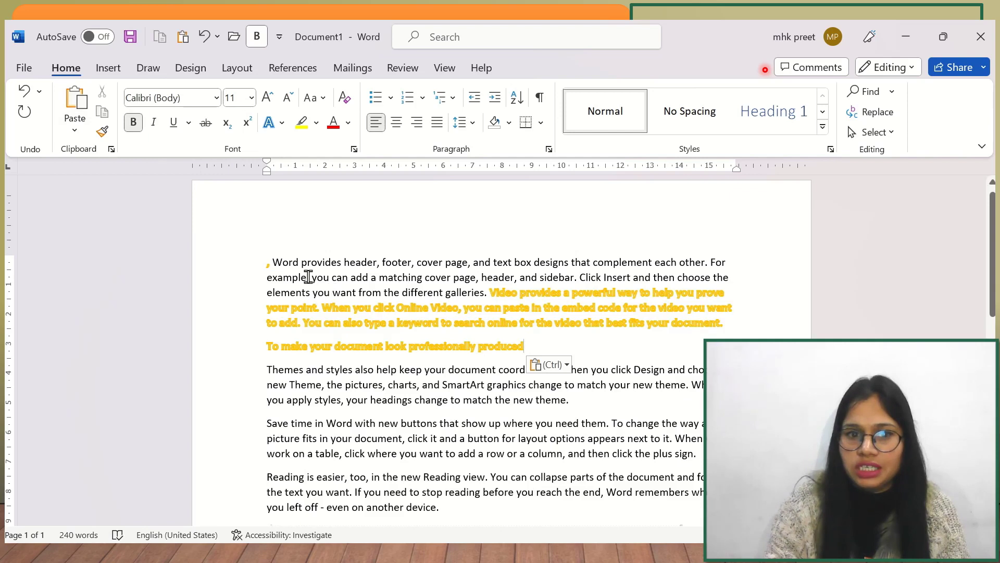
Copy the 'Word provides…galleries' text into a new paragraph below the produced line
{"action": "left_click_drag", "start_coordinate": [273, 262], "coordinate": [480, 287]}
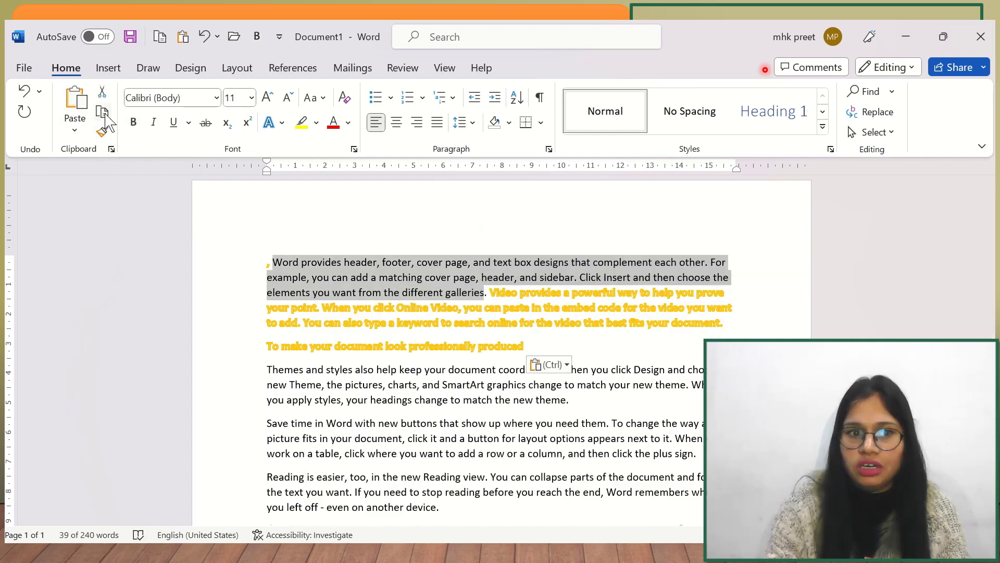
{"action": "left_click", "coordinate": [104, 116]}
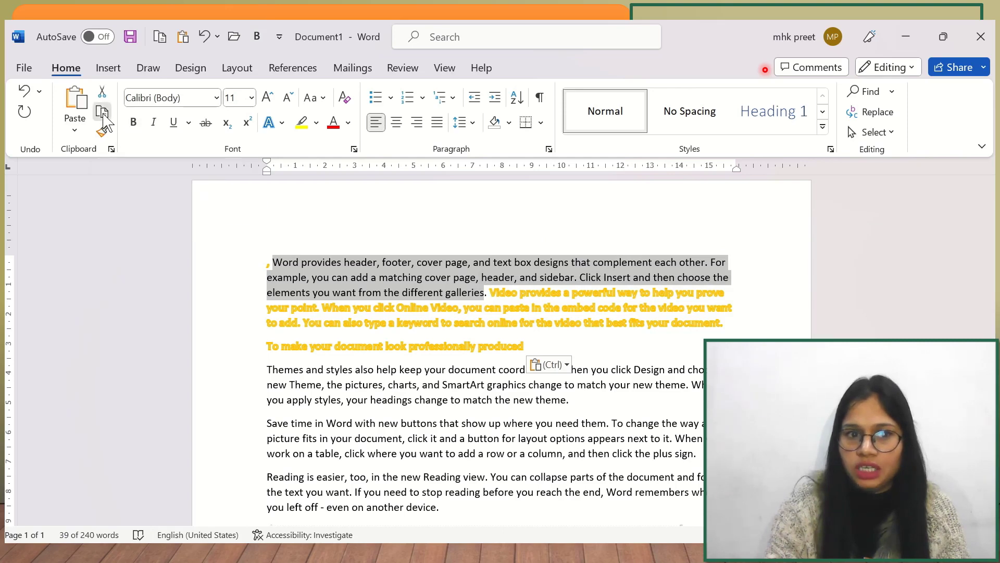
{"action": "left_click", "coordinate": [533, 349]}
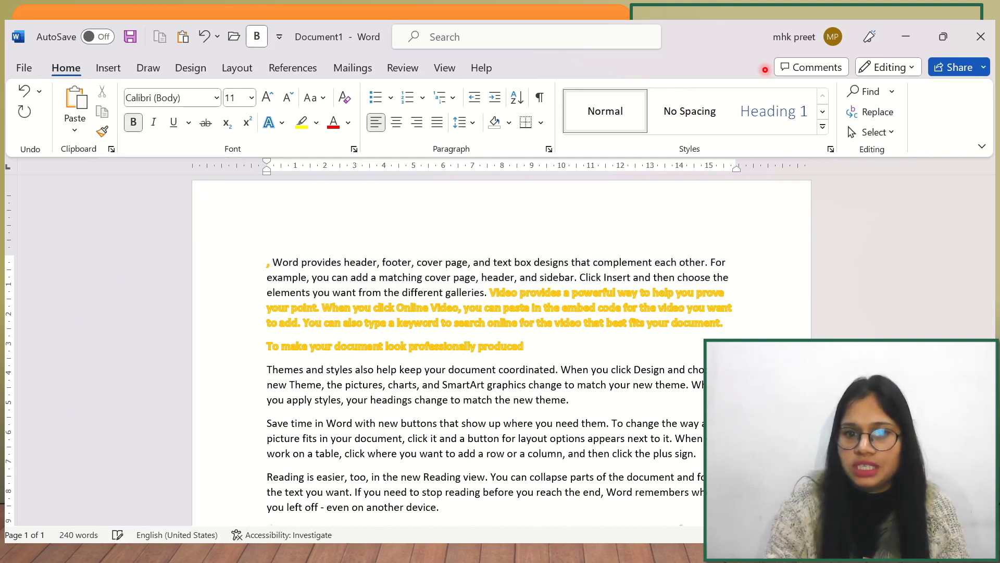
{"action": "key", "text": "Return"}
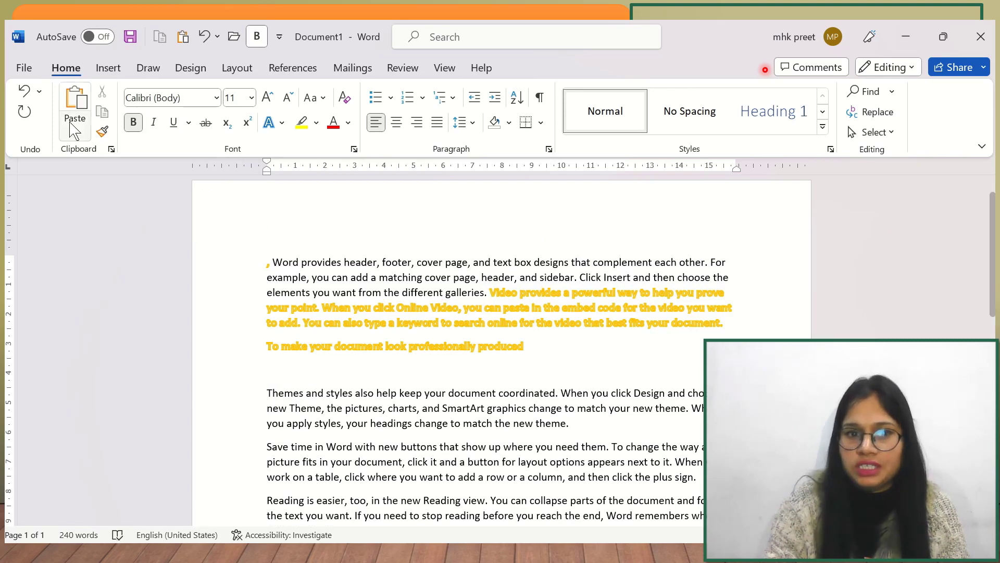
{"action": "left_click", "coordinate": [74, 101]}
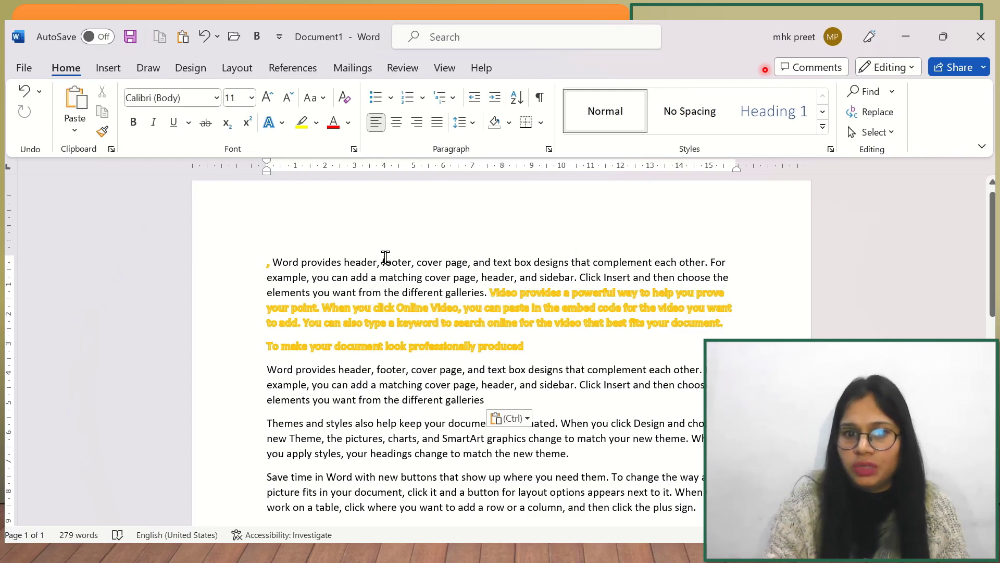
{"action": "key", "text": "ctrl+z"}
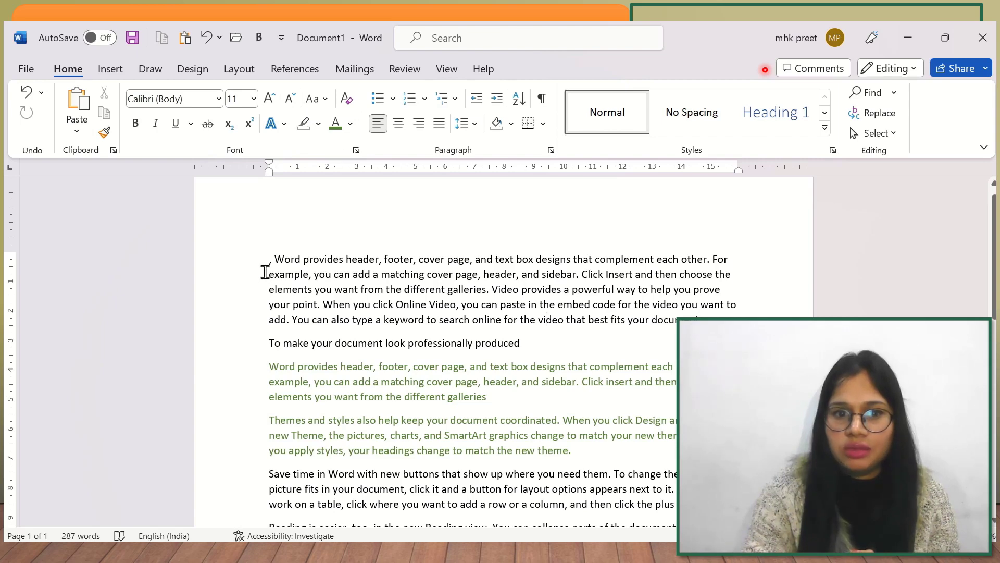
Set the whole first paragraph's font to Times New Roman
{"action": "left_click_drag", "start_coordinate": [272, 260], "coordinate": [764, 315]}
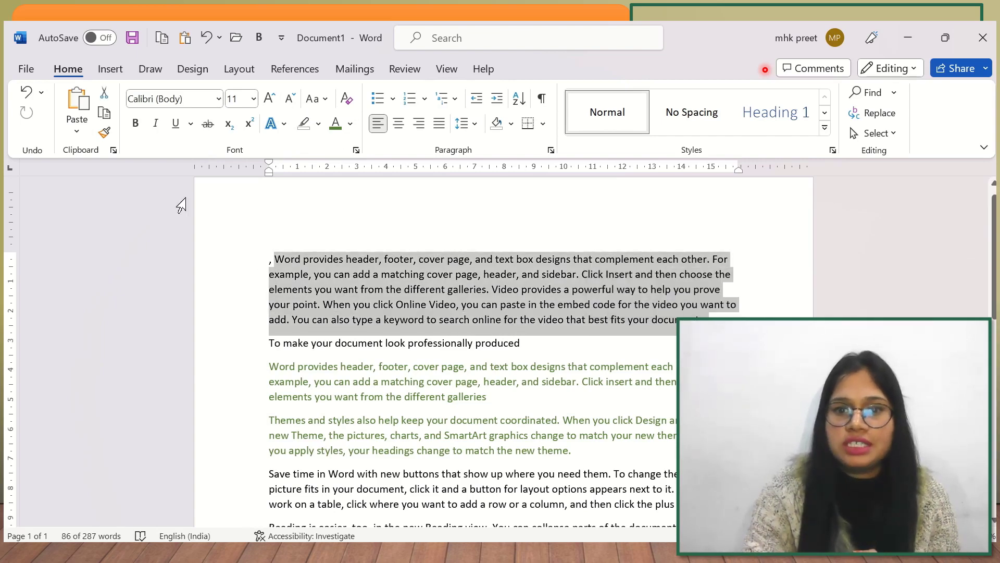
{"action": "left_click", "coordinate": [219, 99]}
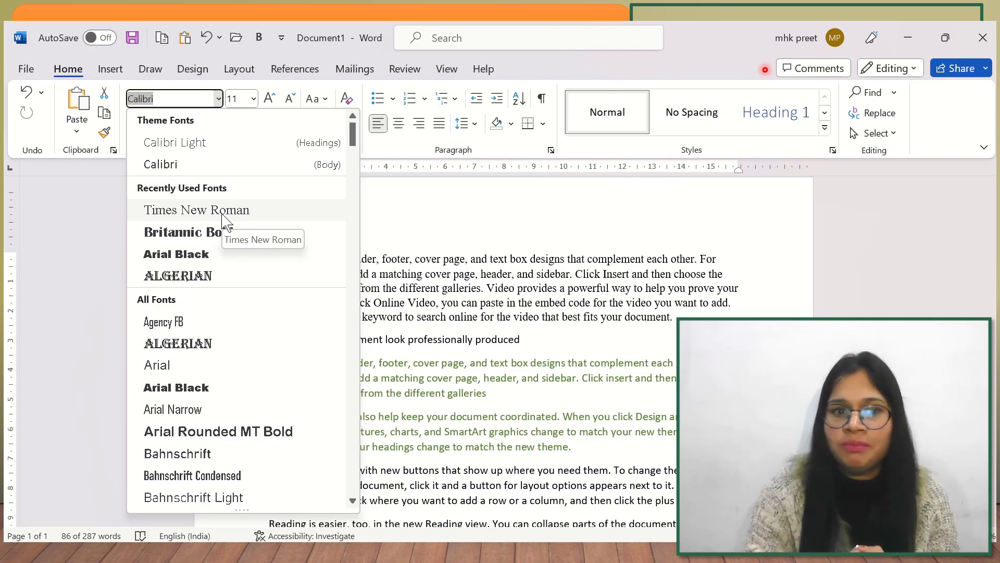
{"action": "left_click", "coordinate": [224, 213]}
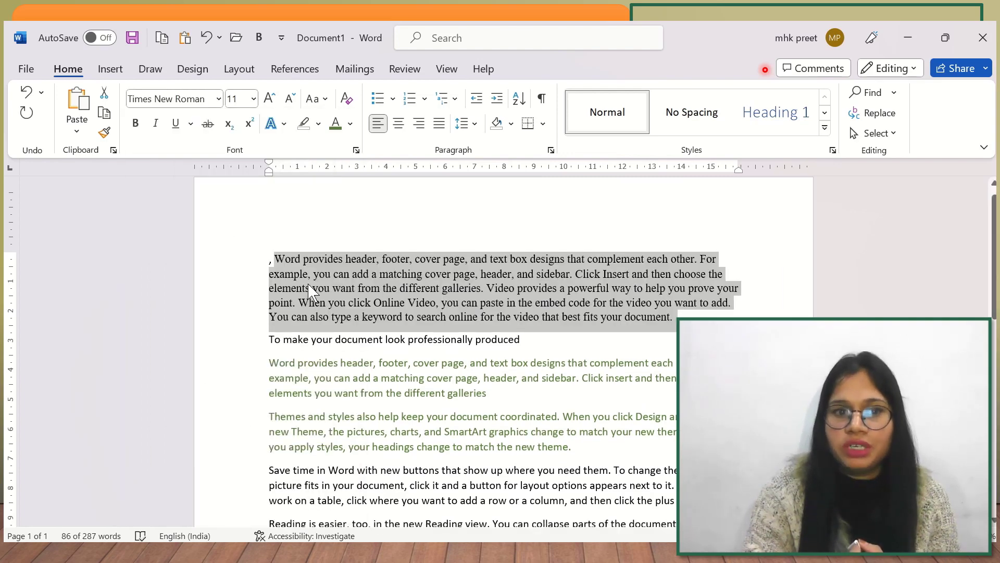
{"action": "left_click", "coordinate": [254, 98]}
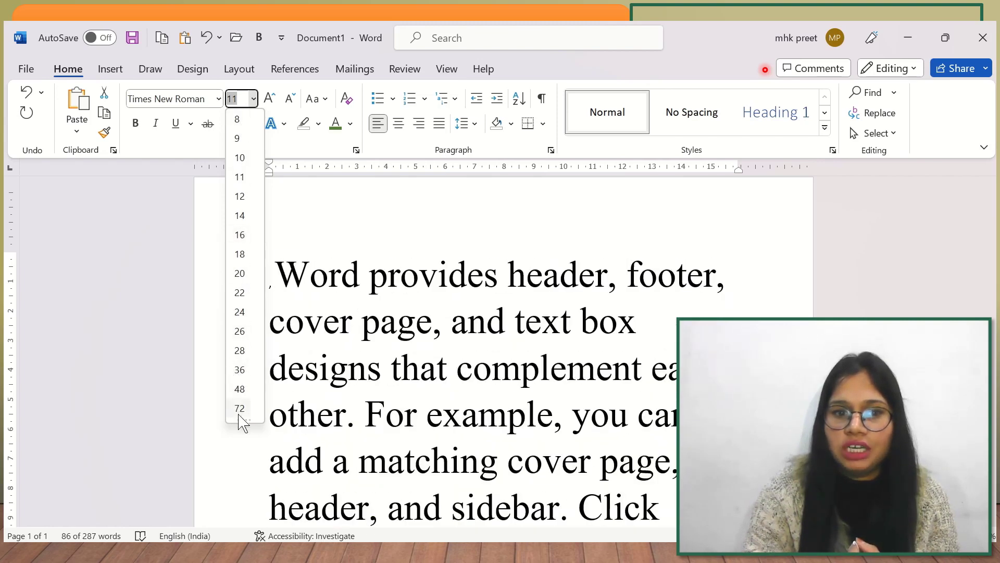
Try sizes on the first paragraph: 72, two sizes larger, then 8 and smaller
{"action": "left_click", "coordinate": [239, 408]}
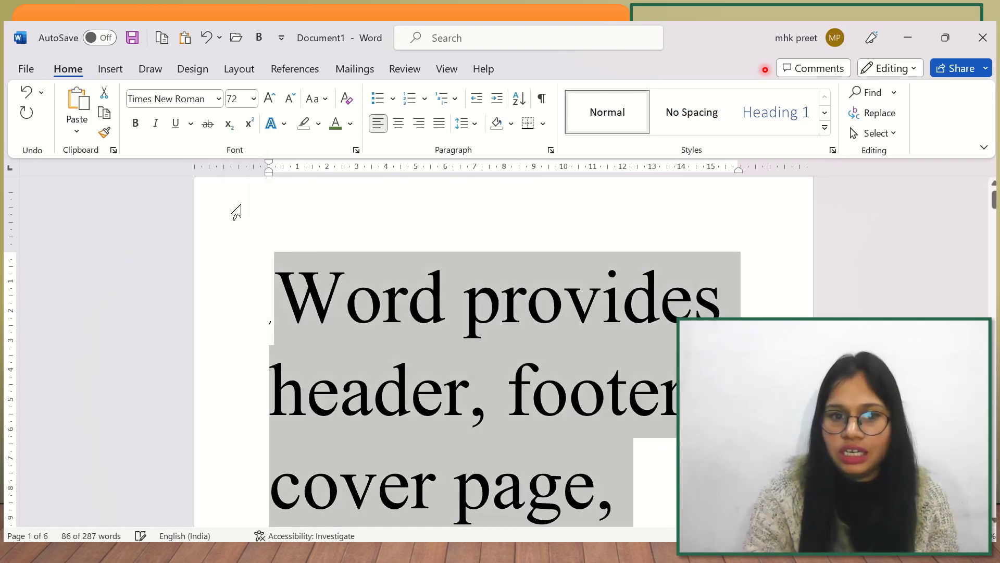
{"action": "left_click", "coordinate": [269, 99]}
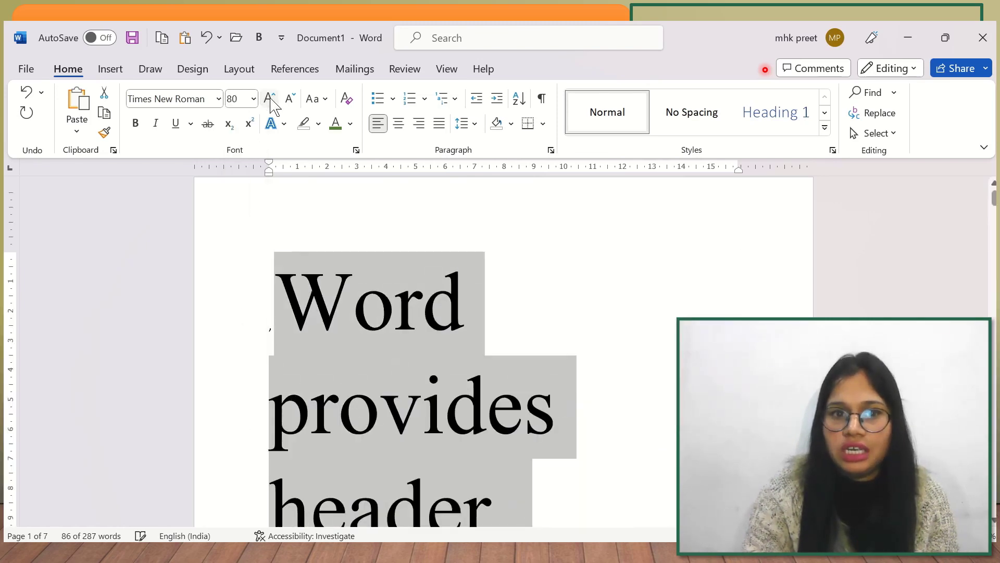
{"action": "left_click", "coordinate": [270, 98]}
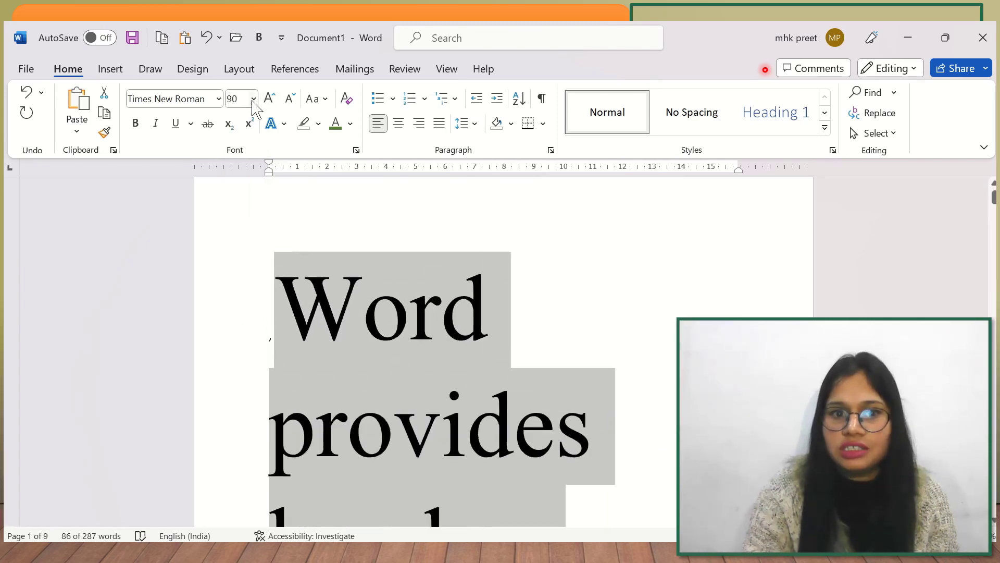
{"action": "left_click", "coordinate": [254, 99]}
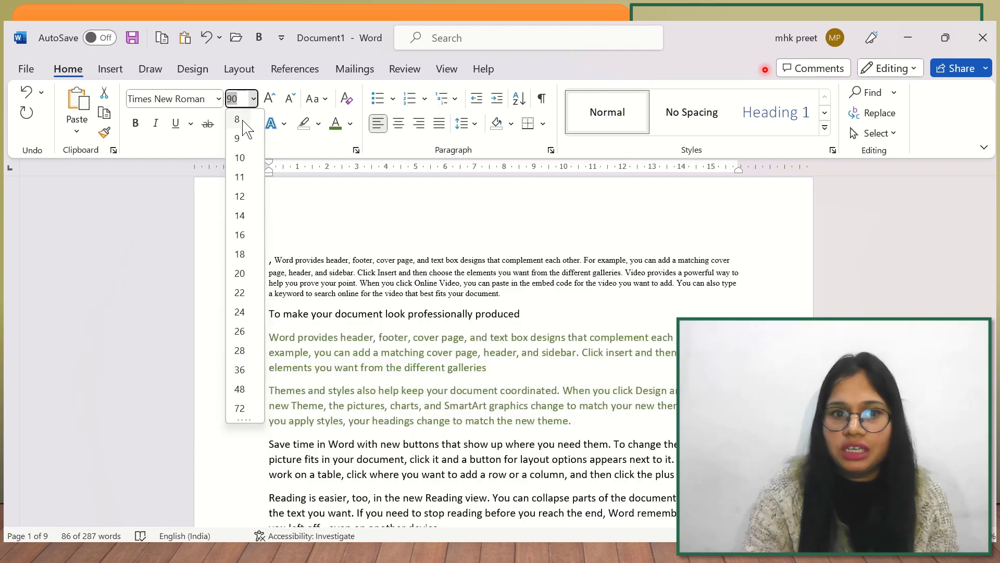
{"action": "left_click", "coordinate": [252, 119]}
{"action": "left_click", "coordinate": [293, 103]}
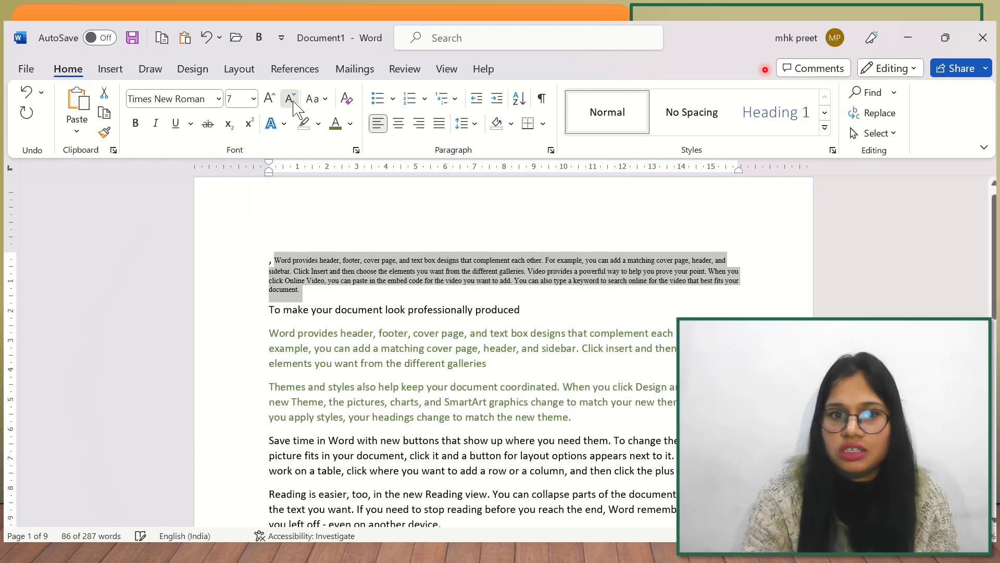
{"action": "left_click", "coordinate": [293, 102]}
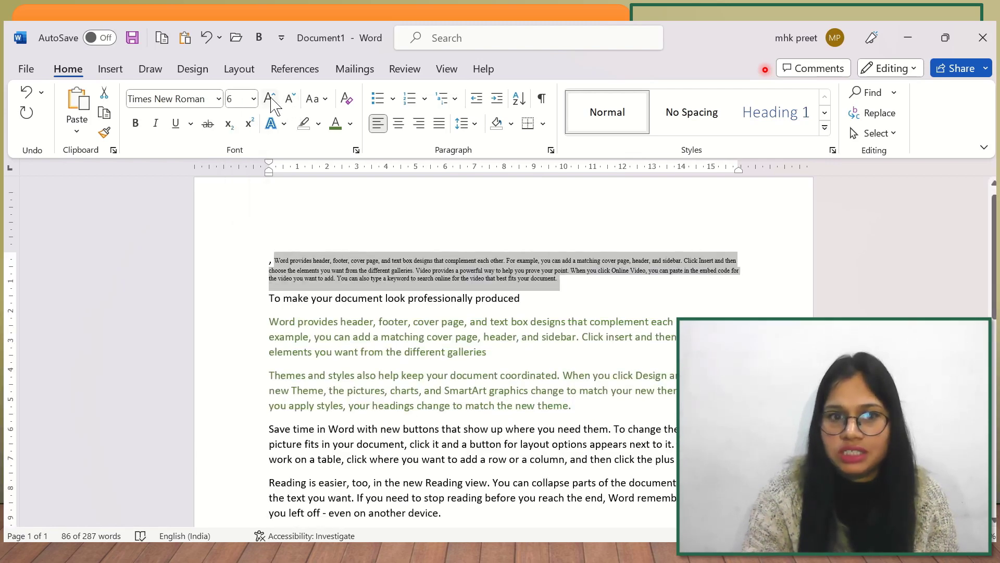
Grow the first paragraph's text back up and settle it at 14 point
{"action": "left_click", "coordinate": [270, 99]}
{"action": "left_click", "coordinate": [270, 99]}
{"action": "left_click", "coordinate": [271, 99]}
{"action": "left_click", "coordinate": [270, 99]}
{"action": "left_click", "coordinate": [270, 99]}
{"action": "left_click", "coordinate": [270, 99]}
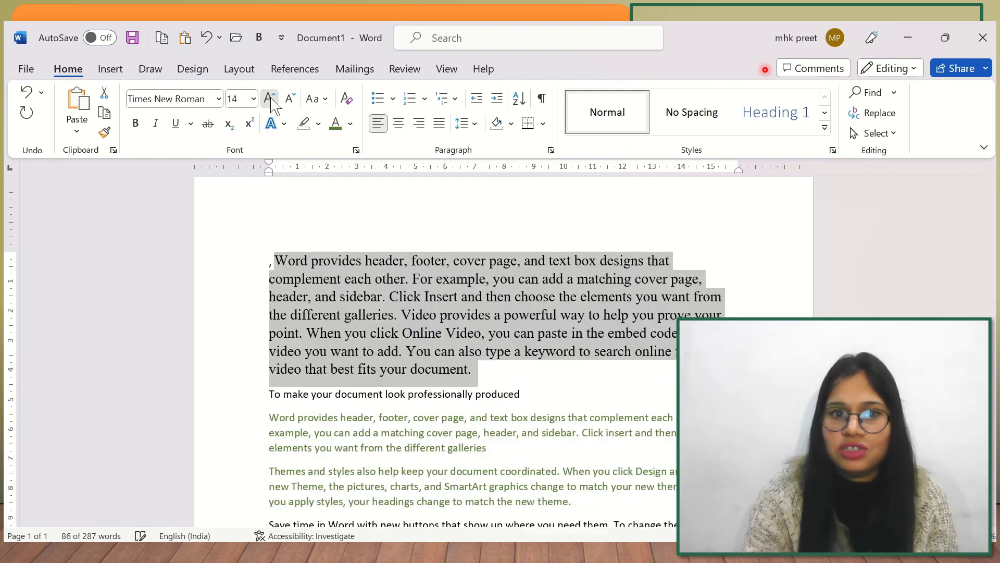
{"action": "left_click", "coordinate": [270, 99]}
{"action": "left_click", "coordinate": [271, 99]}
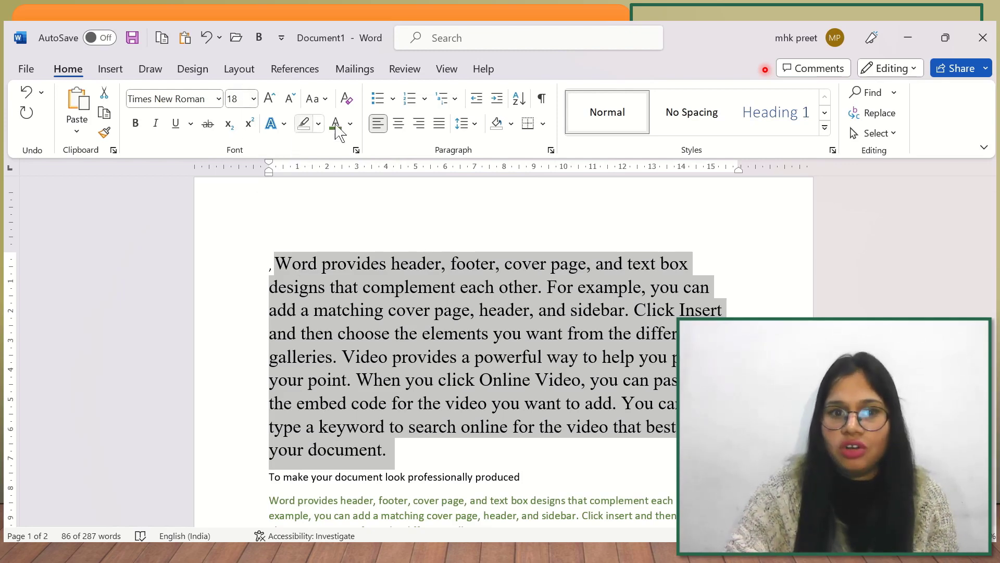
{"action": "left_click", "coordinate": [290, 99]}
{"action": "left_click", "coordinate": [290, 99]}
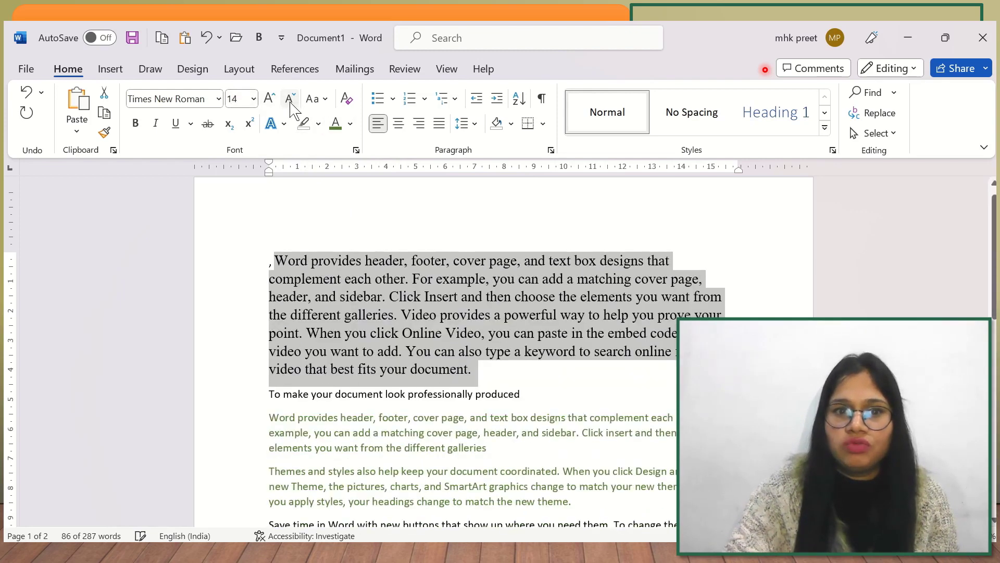
{"action": "left_click", "coordinate": [323, 100]}
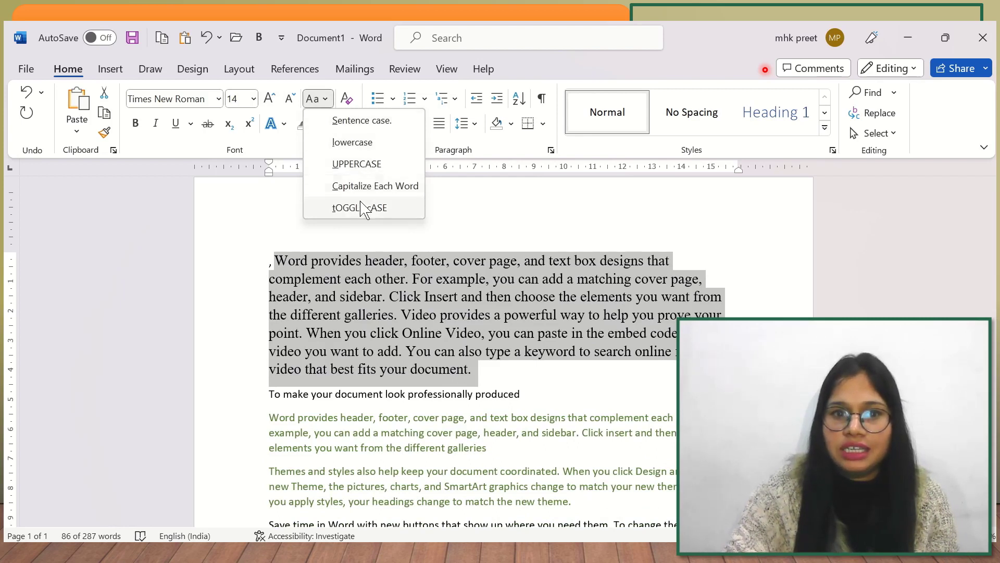
Reselect the first paragraph and change it to lowercase, then to UPPERCASE
{"action": "left_click", "coordinate": [422, 235]}
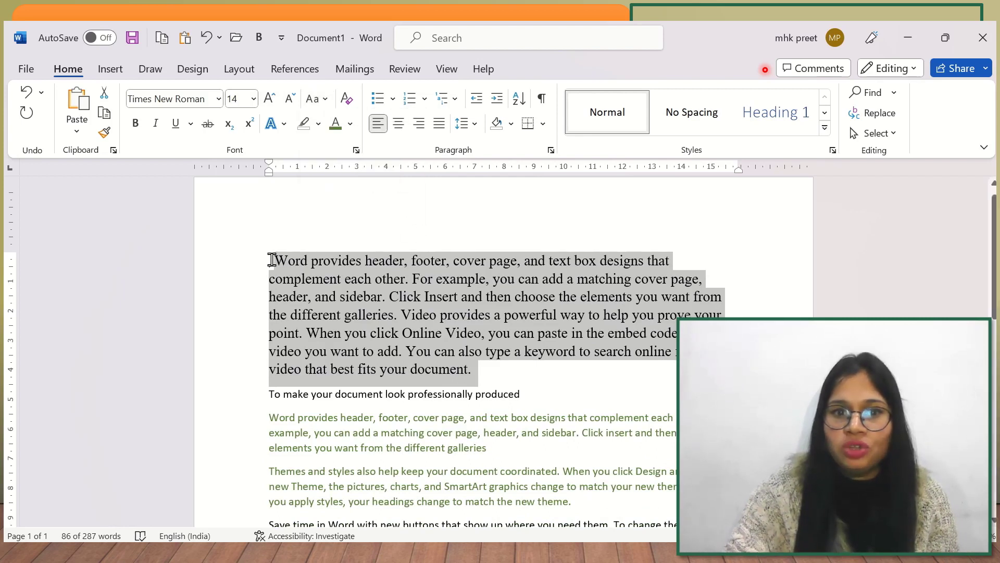
{"action": "left_click_drag", "start_coordinate": [271, 260], "coordinate": [475, 370]}
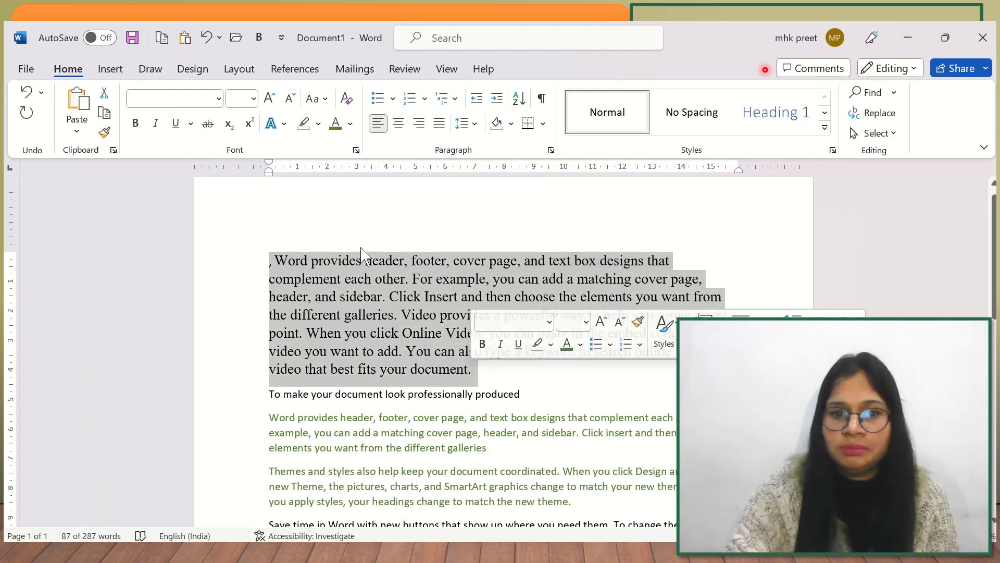
{"action": "left_click", "coordinate": [324, 99]}
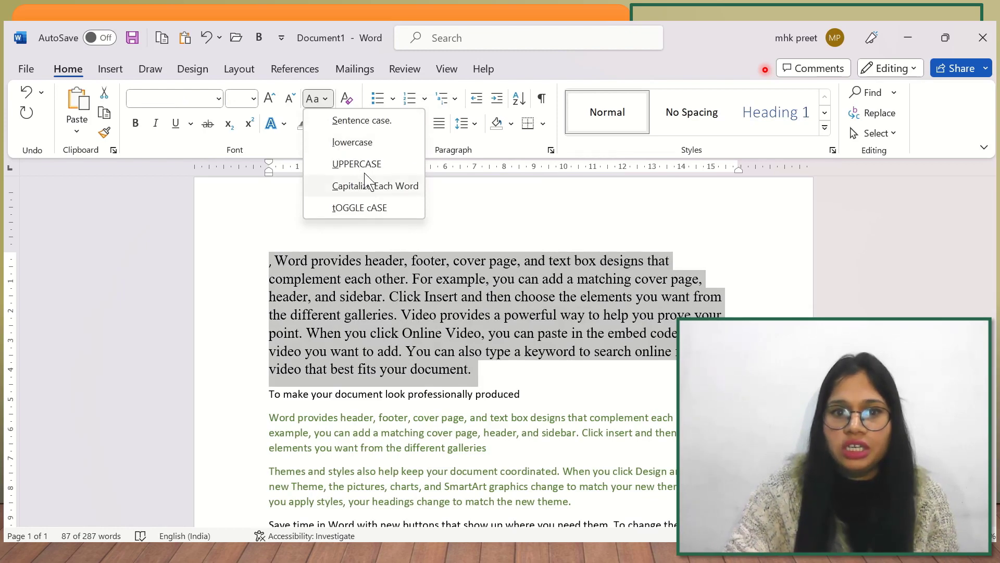
{"action": "left_click", "coordinate": [367, 144]}
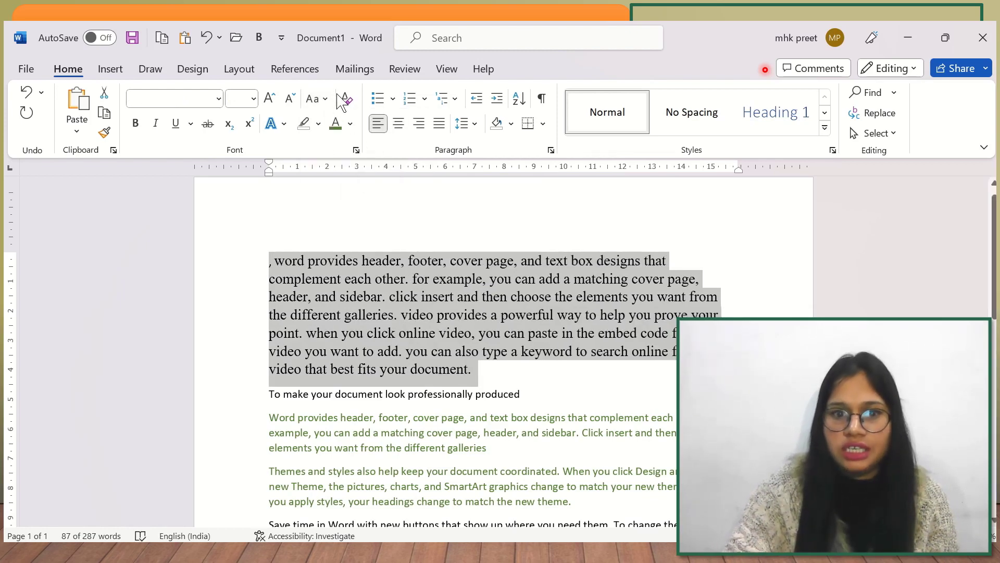
{"action": "left_click", "coordinate": [317, 99]}
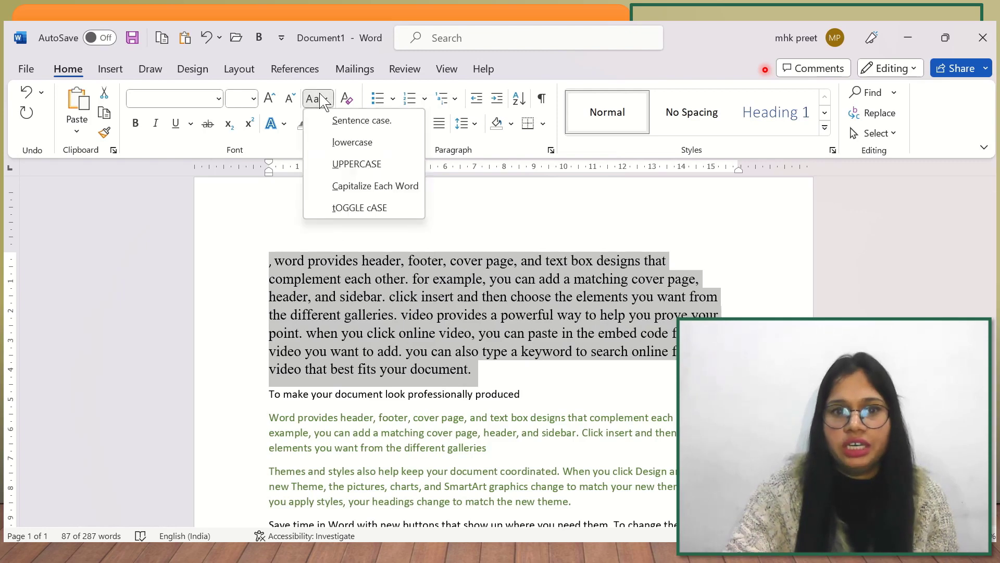
{"action": "left_click", "coordinate": [344, 165]}
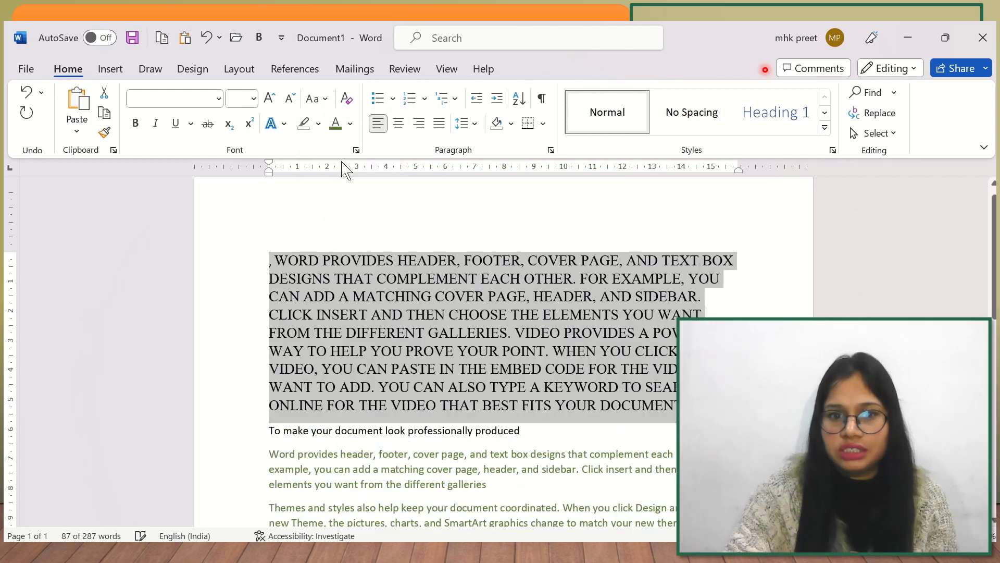
Apply Capitalize Each Word, then tOGGLE cASE, and finally Sentence case to the paragraph
{"action": "left_click", "coordinate": [315, 99]}
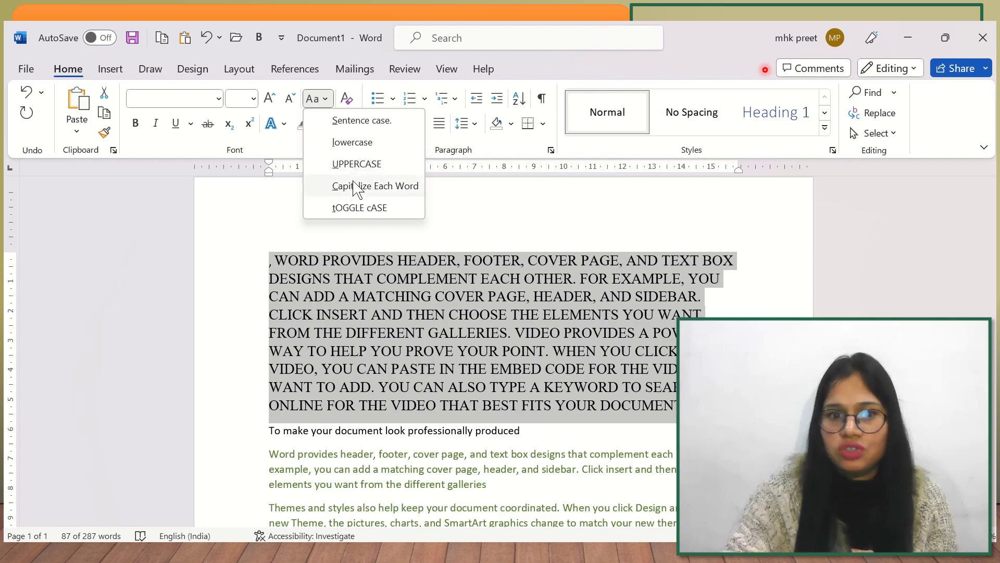
{"action": "left_click", "coordinate": [355, 186]}
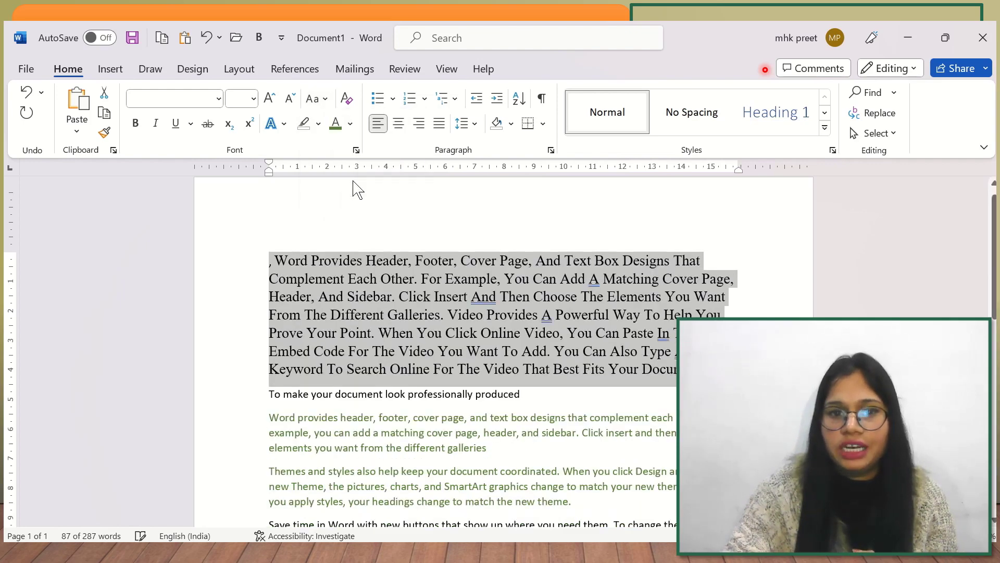
{"action": "left_click", "coordinate": [318, 99]}
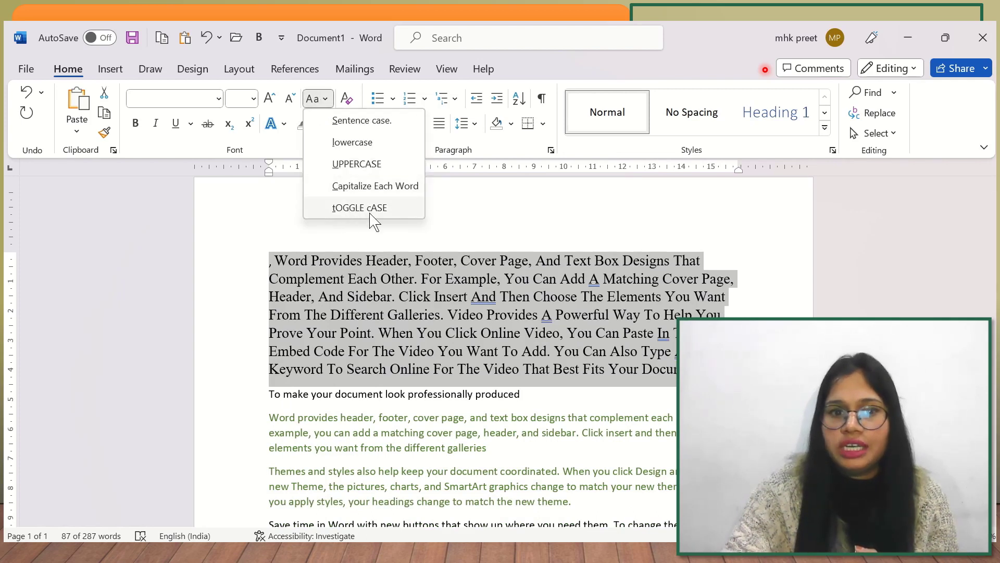
{"action": "left_click", "coordinate": [404, 218]}
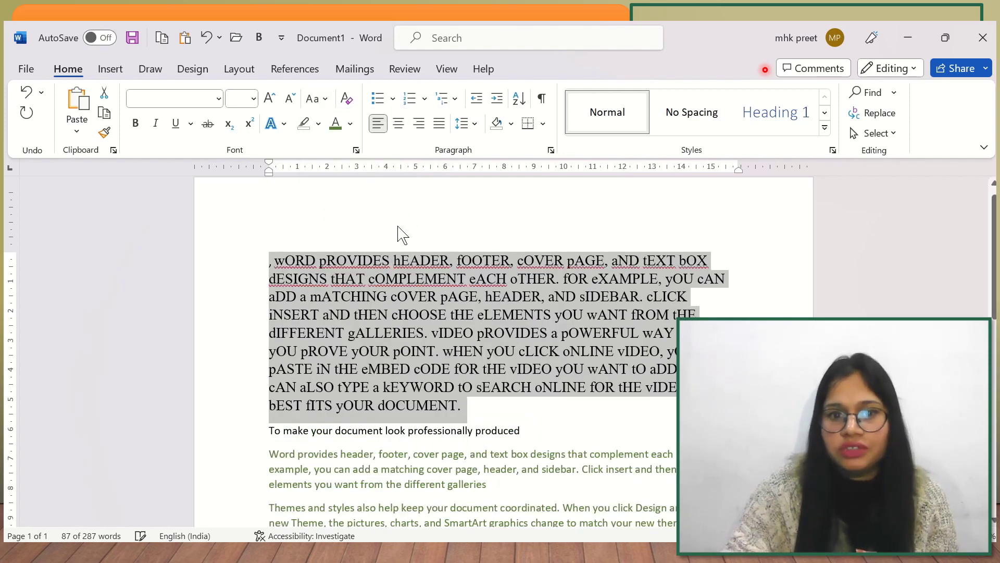
{"action": "left_click", "coordinate": [325, 99]}
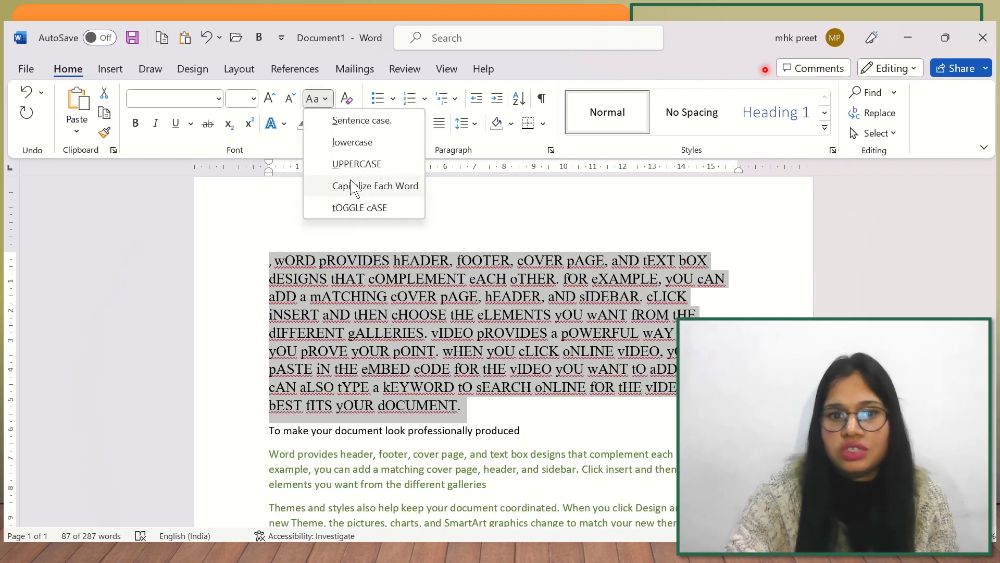
{"action": "left_click", "coordinate": [364, 122]}
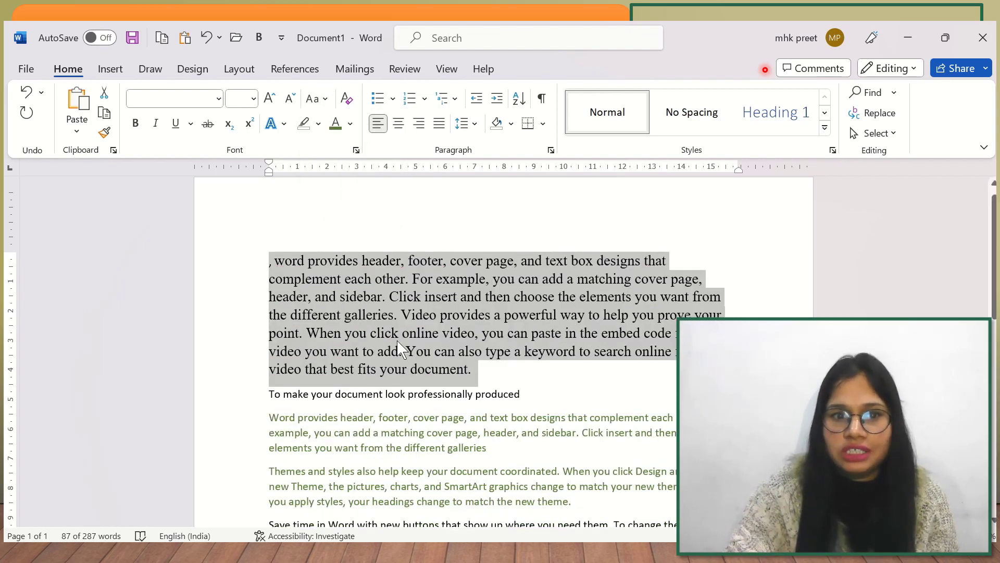
Make the first paragraph bold, italic and underlined with a thick line
{"action": "left_click", "coordinate": [136, 124]}
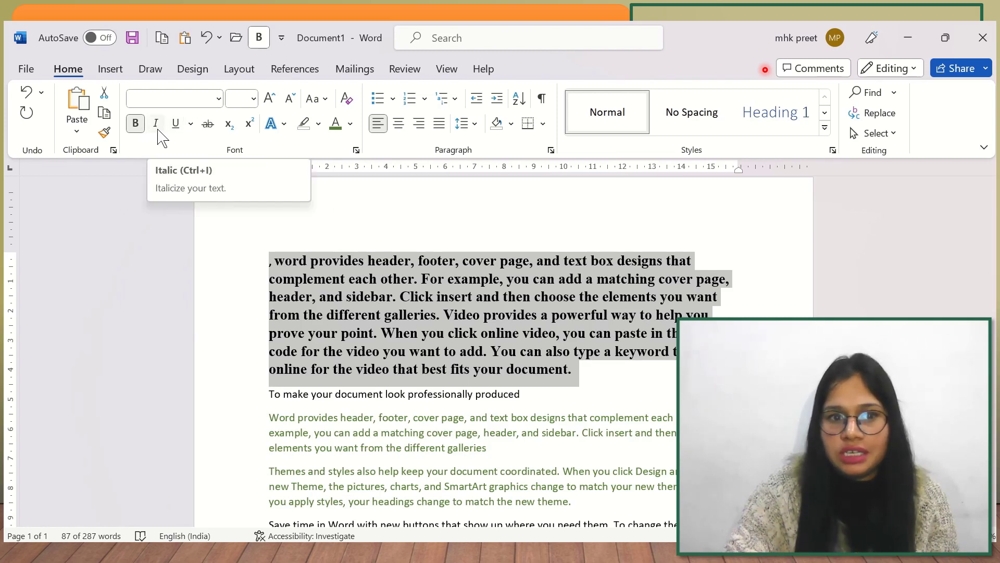
{"action": "left_click", "coordinate": [158, 129]}
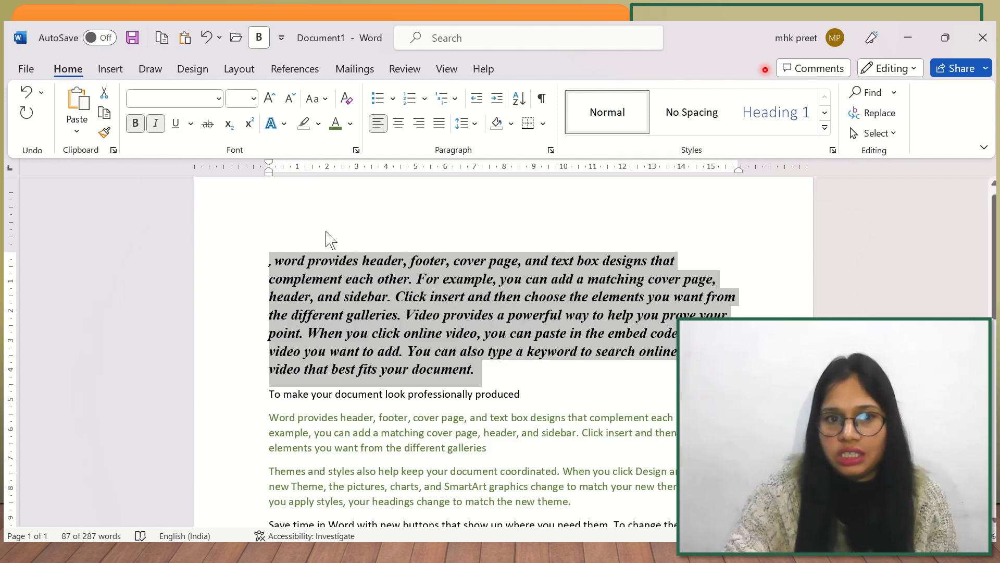
{"action": "left_click", "coordinate": [190, 123]}
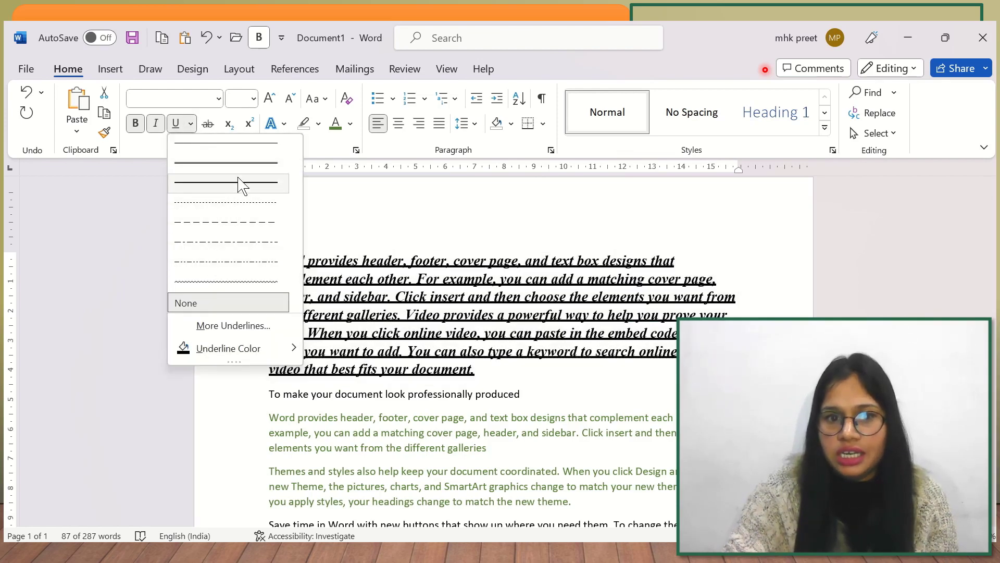
{"action": "left_click", "coordinate": [239, 182]}
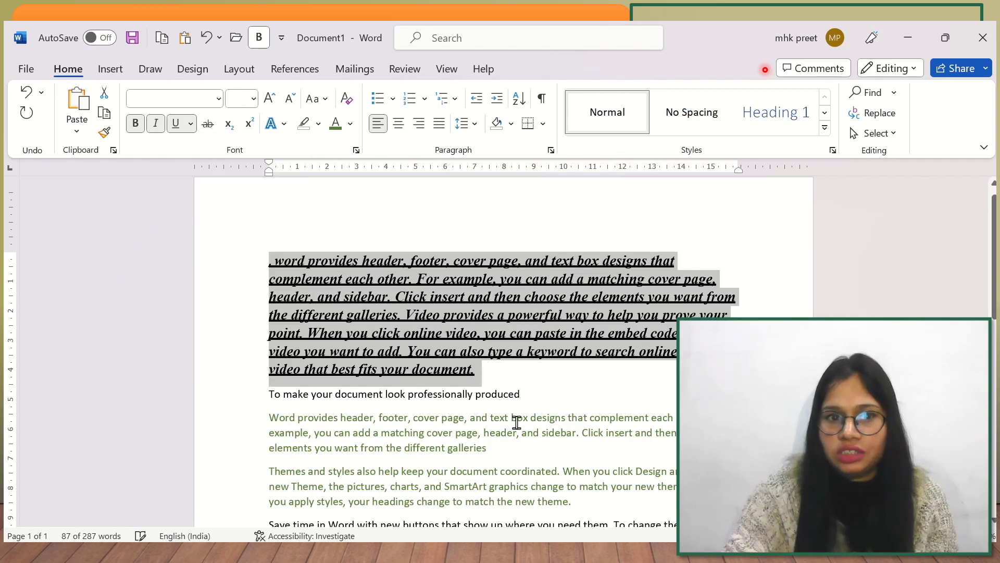
Remove the underline and italic from the first paragraph, leaving it bold
{"action": "left_click", "coordinate": [557, 386]}
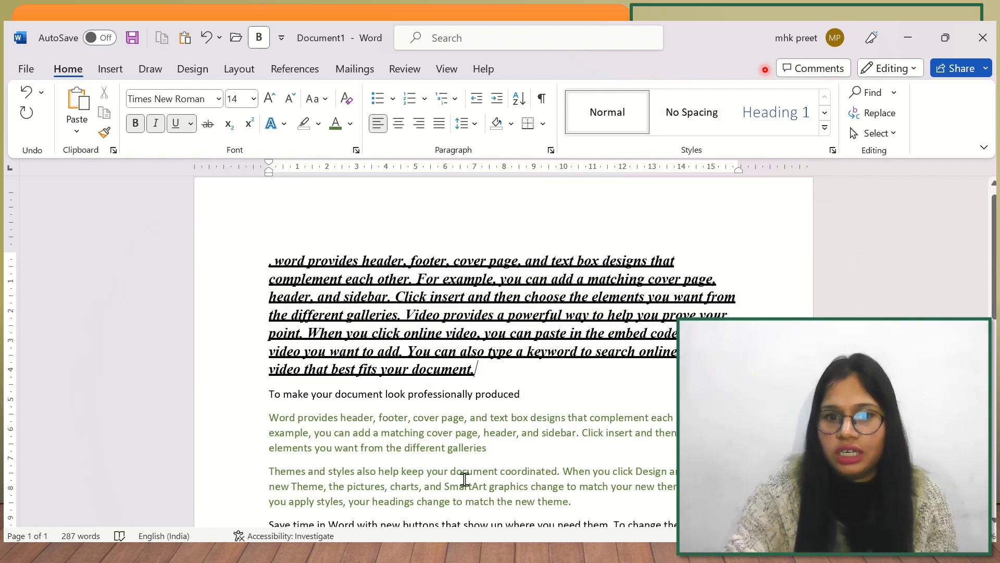
{"action": "left_click", "coordinate": [439, 451]}
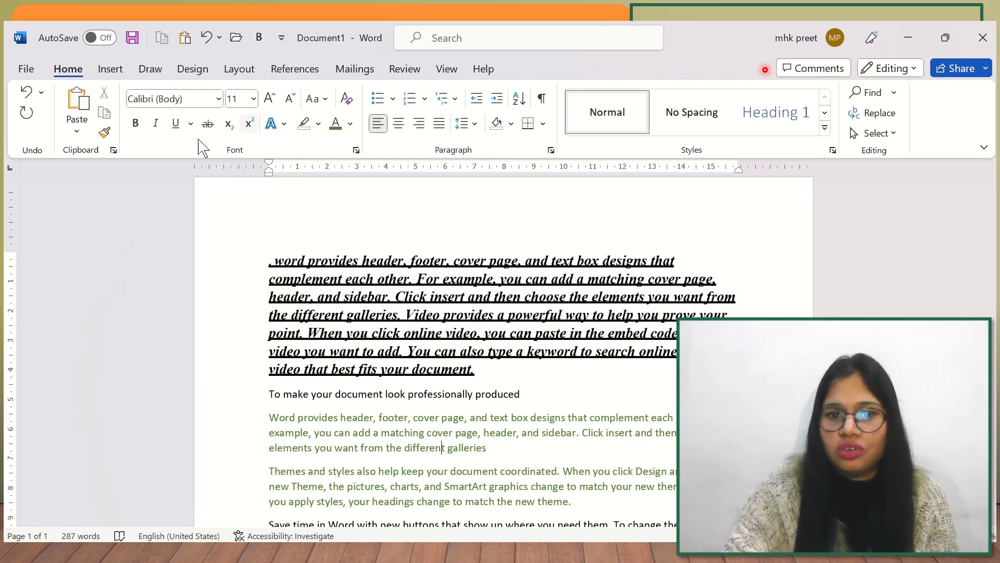
{"action": "left_click", "coordinate": [328, 289]}
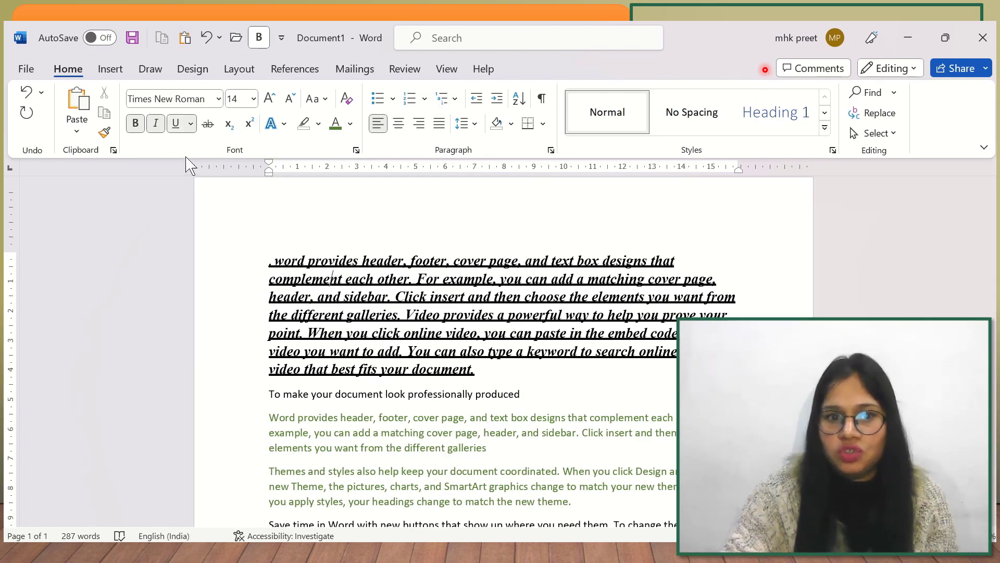
{"action": "left_click", "coordinate": [177, 124]}
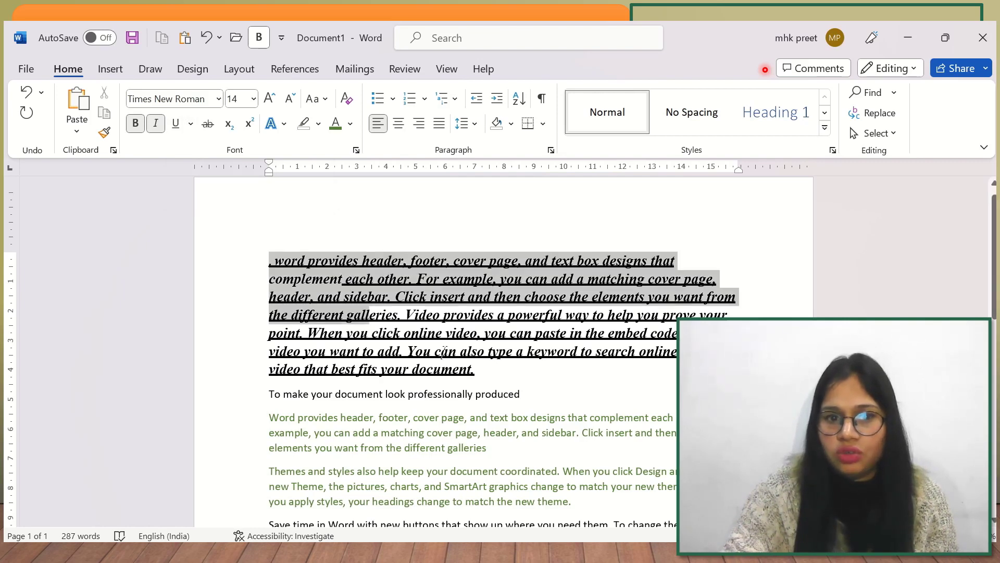
{"action": "left_click_drag", "start_coordinate": [270, 263], "coordinate": [475, 370]}
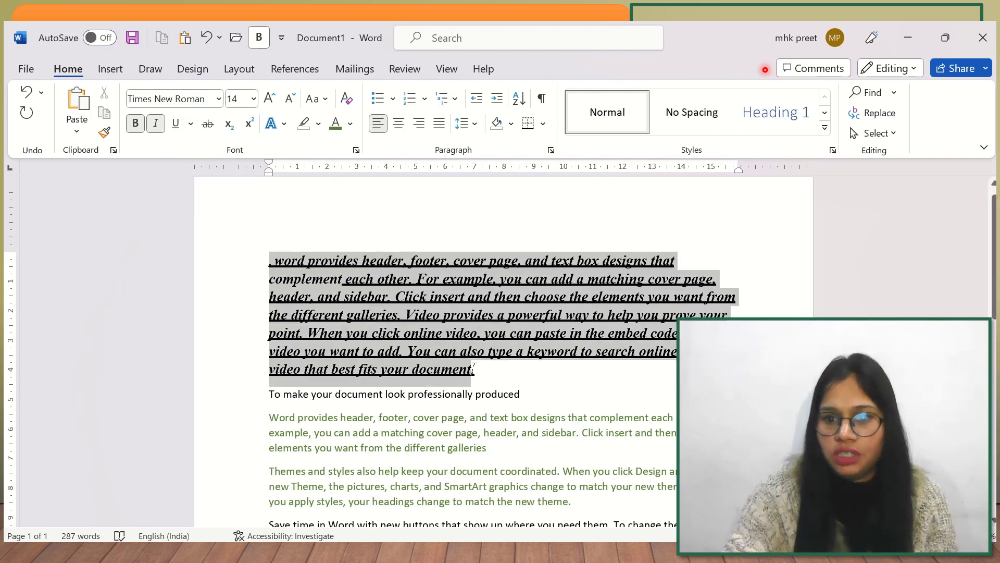
{"action": "left_click", "coordinate": [177, 125]}
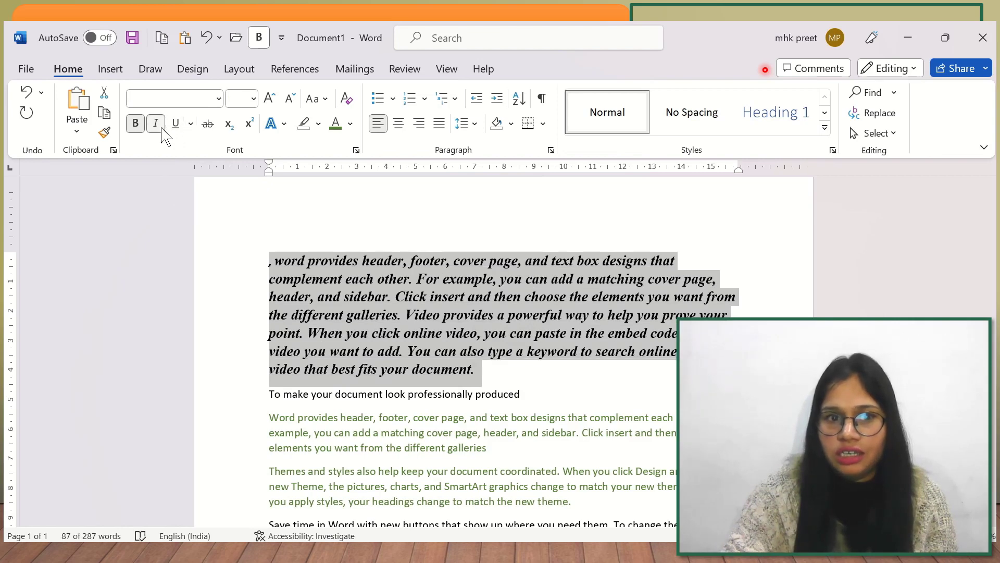
{"action": "left_click", "coordinate": [156, 125]}
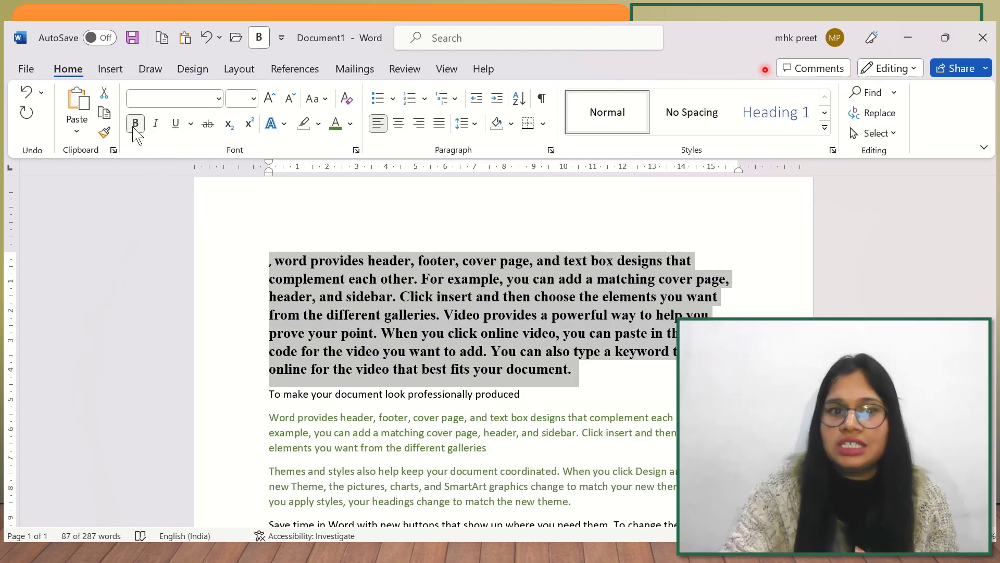
{"action": "left_click", "coordinate": [546, 400]}
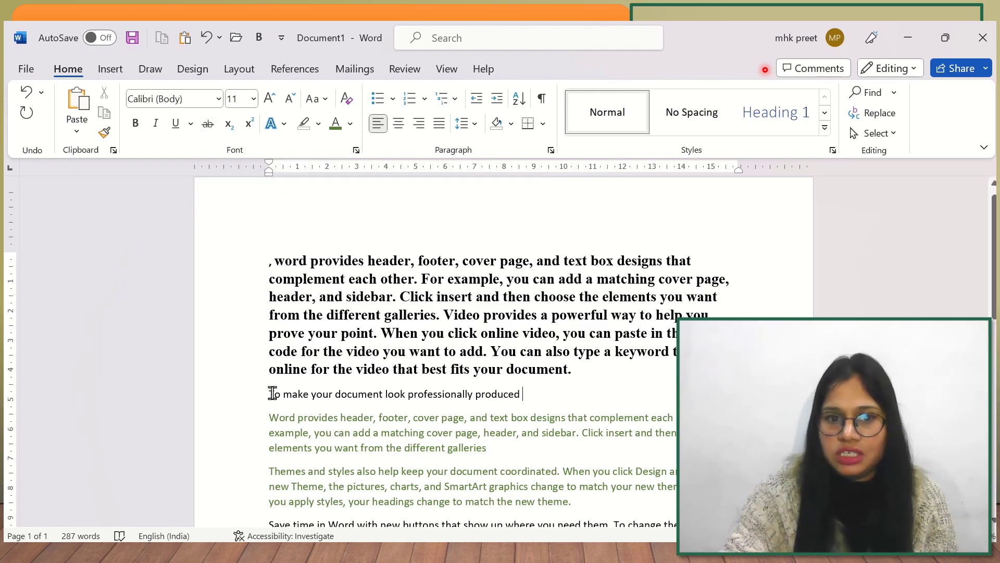
Strike through 'To make your document look professionally produced', then remove the strikethrough again
{"action": "left_click_drag", "start_coordinate": [269, 395], "coordinate": [527, 394]}
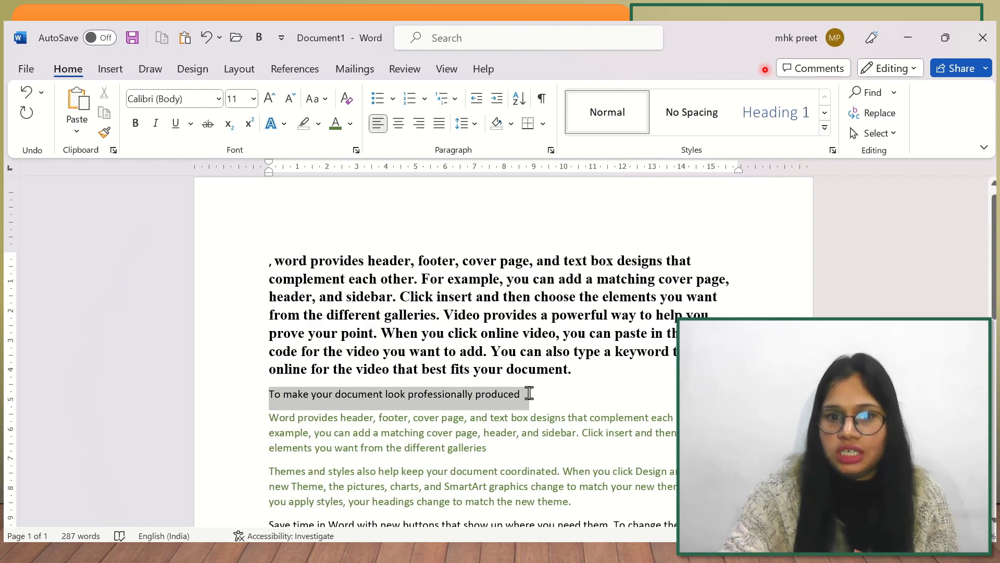
{"action": "left_click", "coordinate": [208, 124]}
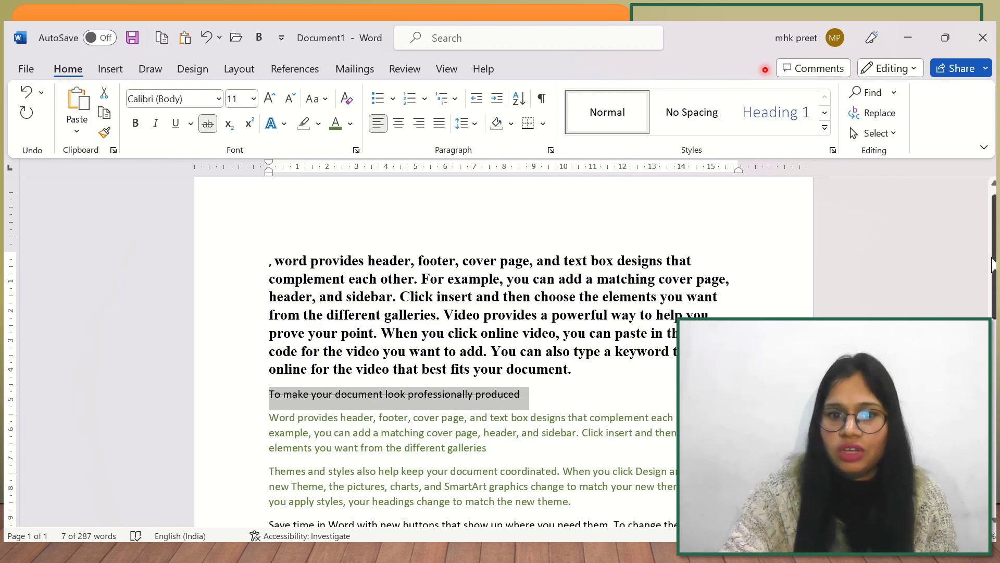
{"action": "left_click_drag", "start_coordinate": [993, 266], "coordinate": [994, 296]}
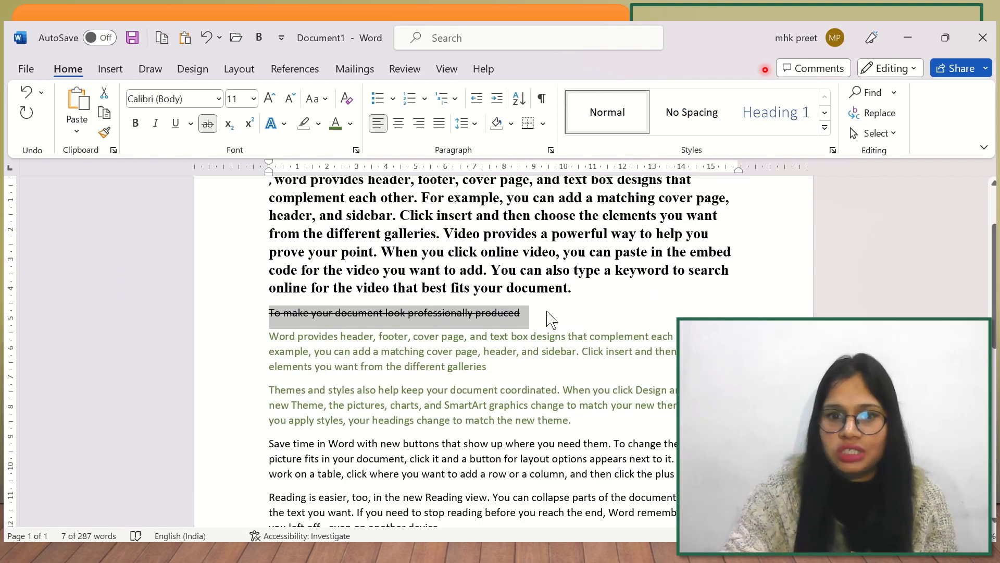
{"action": "left_click", "coordinate": [208, 125]}
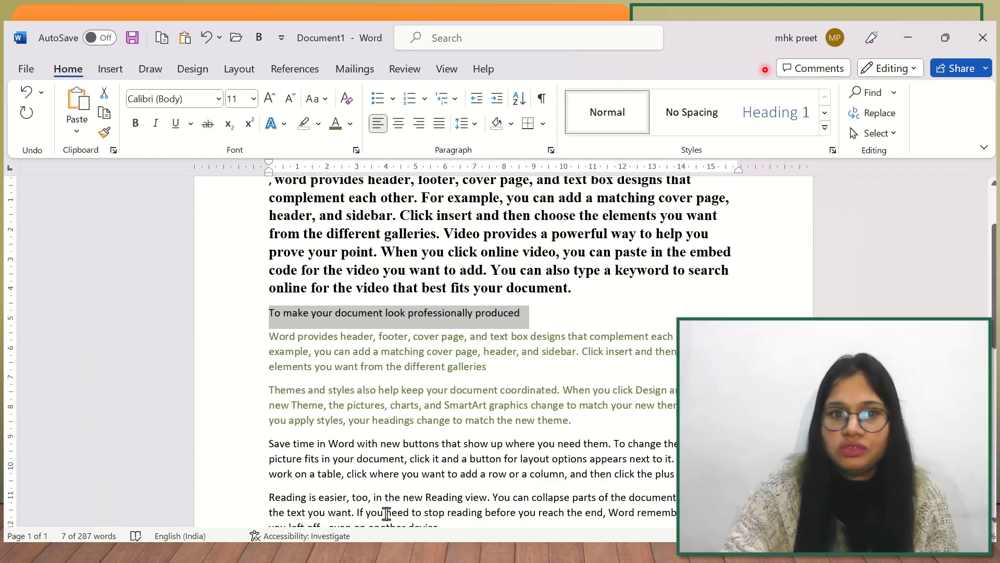
{"action": "left_click_drag", "start_coordinate": [992, 281], "coordinate": [992, 443]}
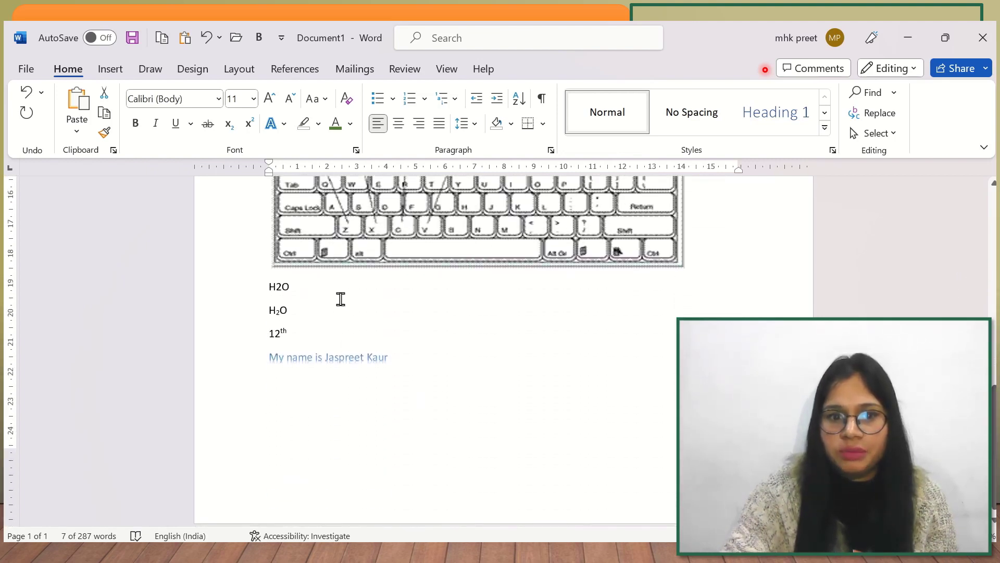
Below the blue sentence, type H₂O in plain black text with a subscript 2
{"action": "left_click", "coordinate": [280, 401]}
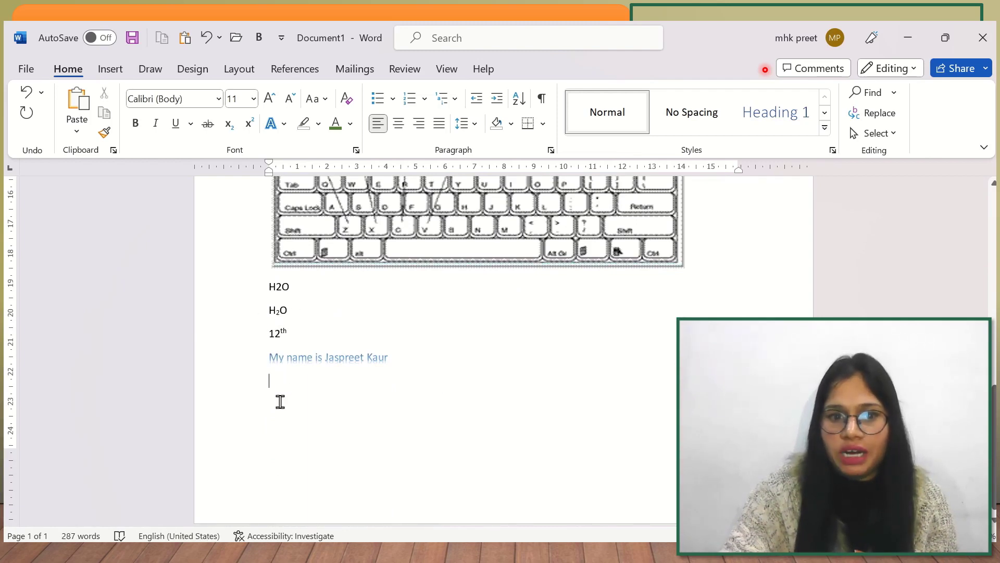
{"action": "type", "text": "H"}
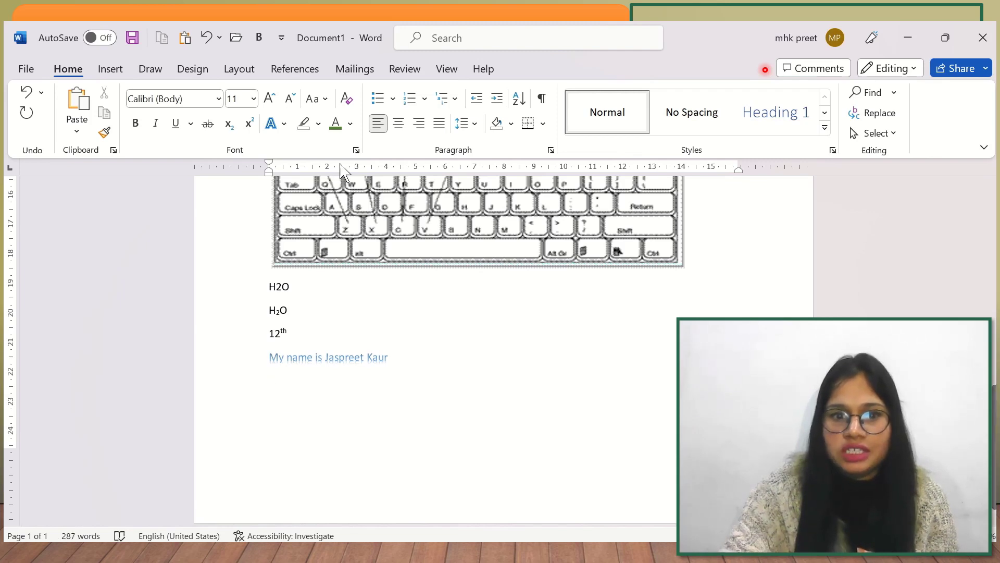
{"action": "left_click", "coordinate": [285, 124]}
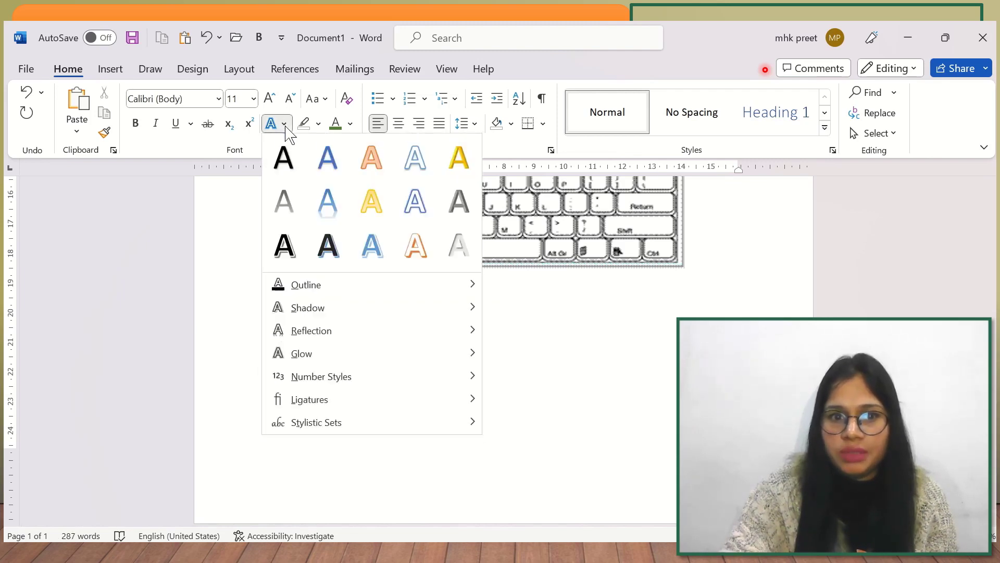
{"action": "left_click", "coordinate": [284, 156]}
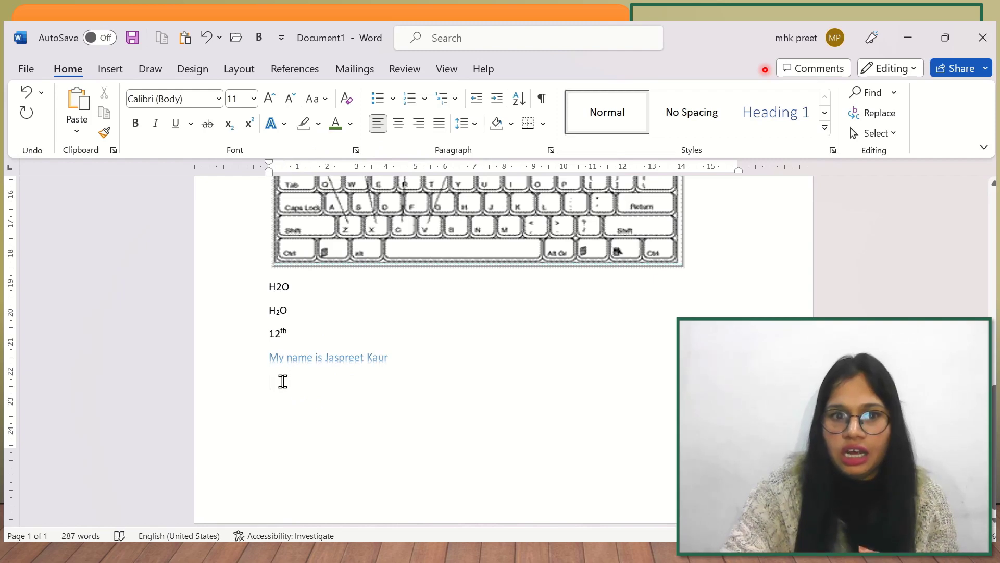
{"action": "type", "text": "H"}
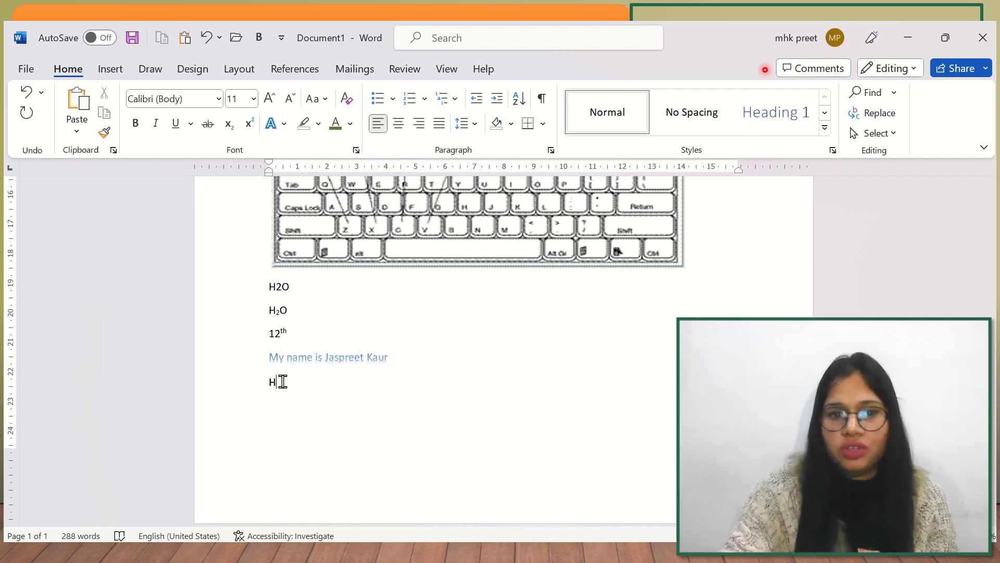
{"action": "left_click", "coordinate": [232, 132]}
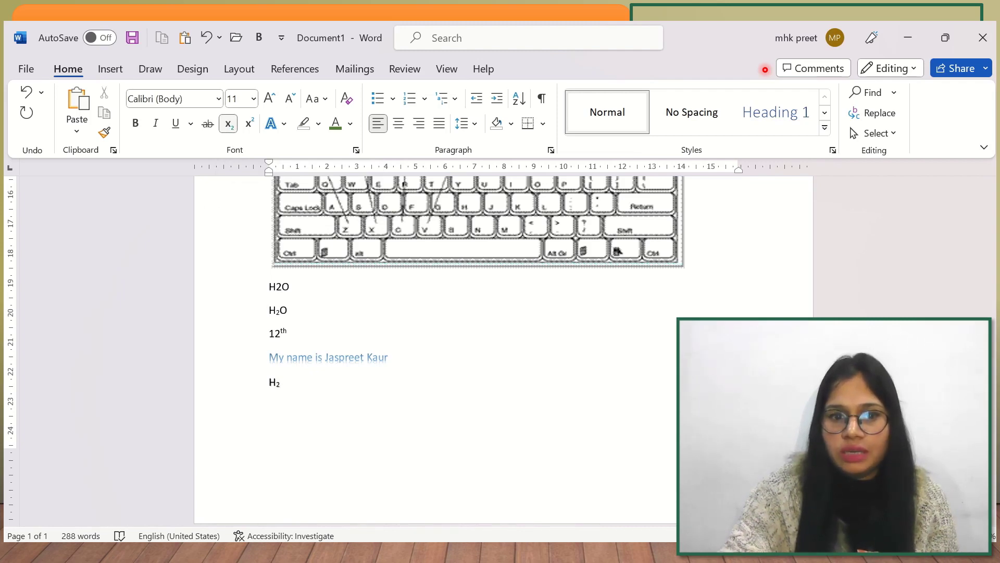
{"action": "left_click", "coordinate": [231, 130]}
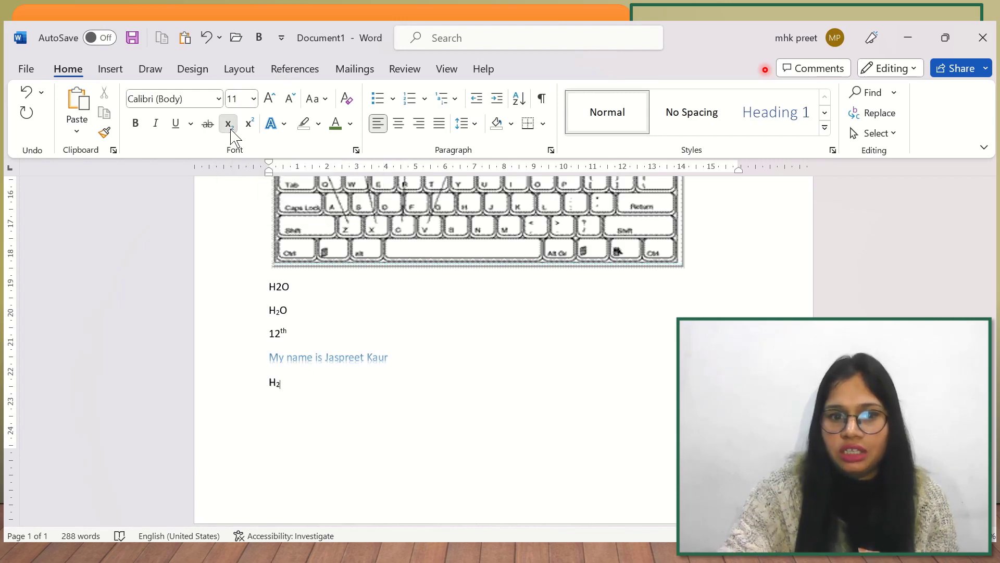
{"action": "type", "text": "O"}
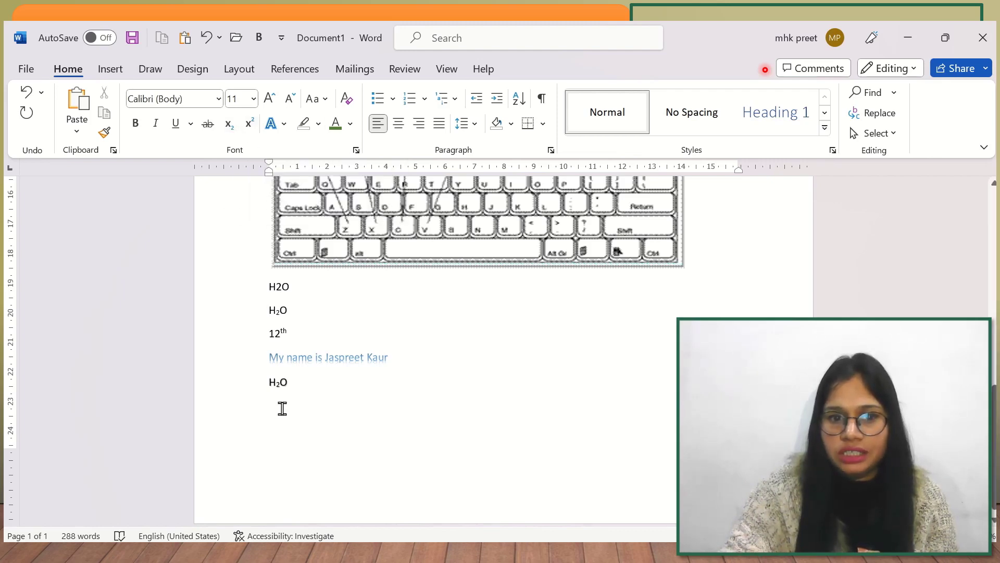
Type 11th with a superscript 'th' and delete the stray letters after it
{"action": "type", "text": "11"}
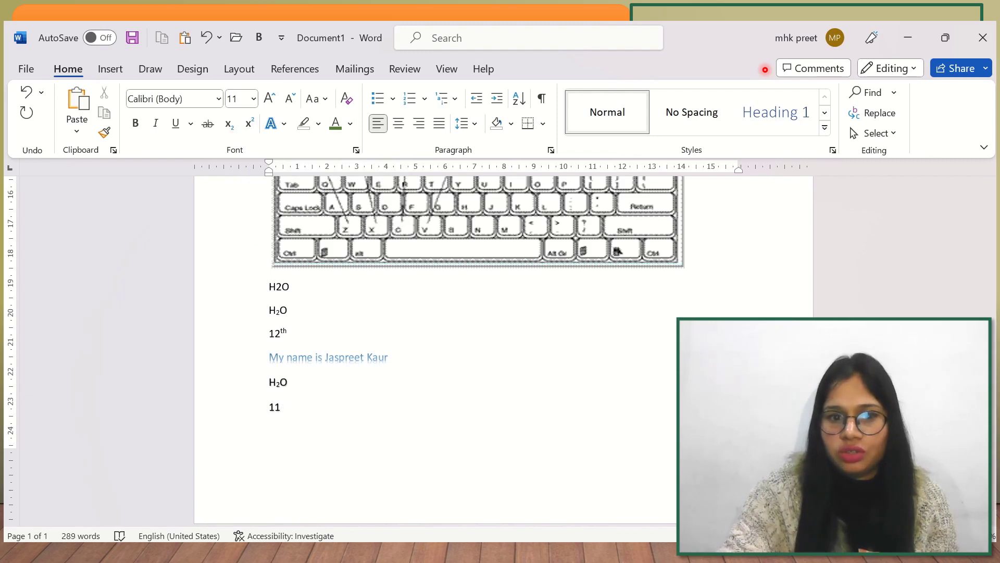
{"action": "type", "text": "th"}
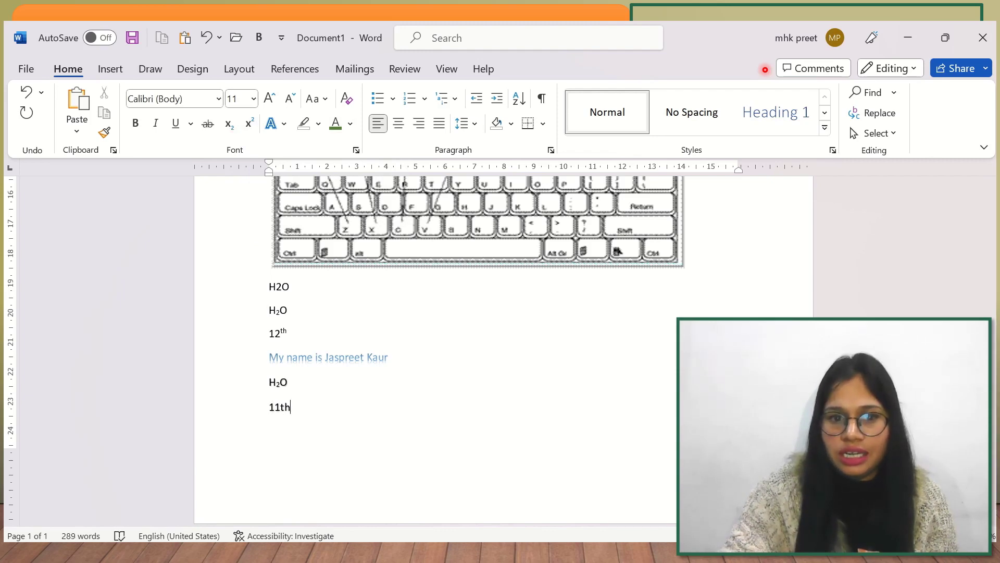
{"action": "key", "text": "BackSpace"}
{"action": "key", "text": "BackSpace"}
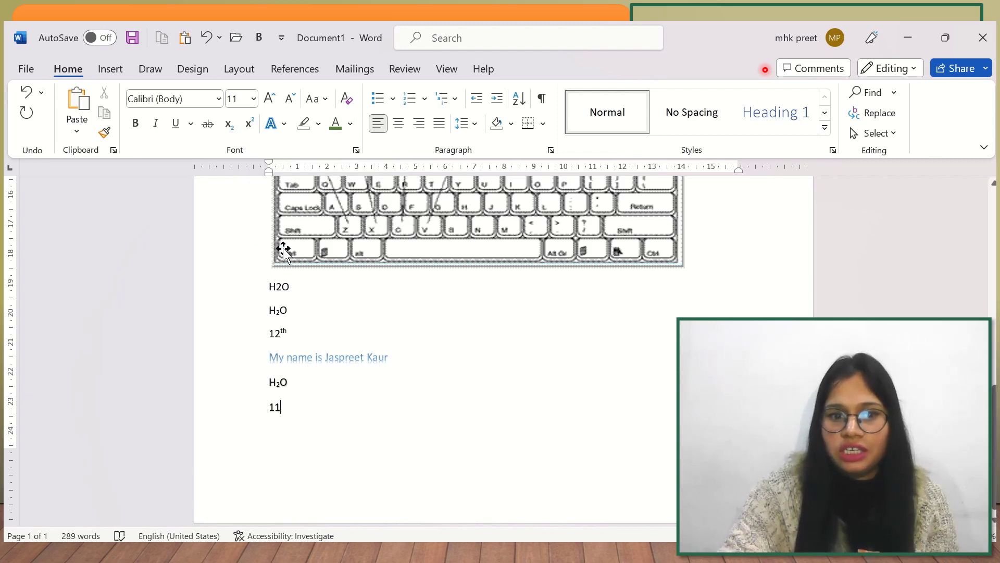
{"action": "left_click", "coordinate": [249, 129]}
{"action": "type", "text": "th"}
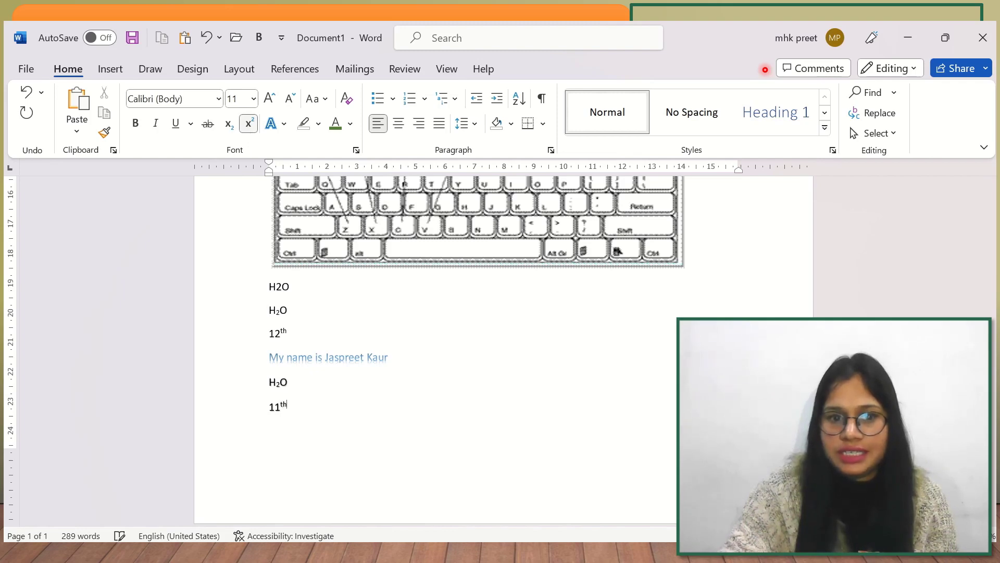
{"action": "left_click", "coordinate": [248, 124]}
{"action": "key", "text": "Return"}
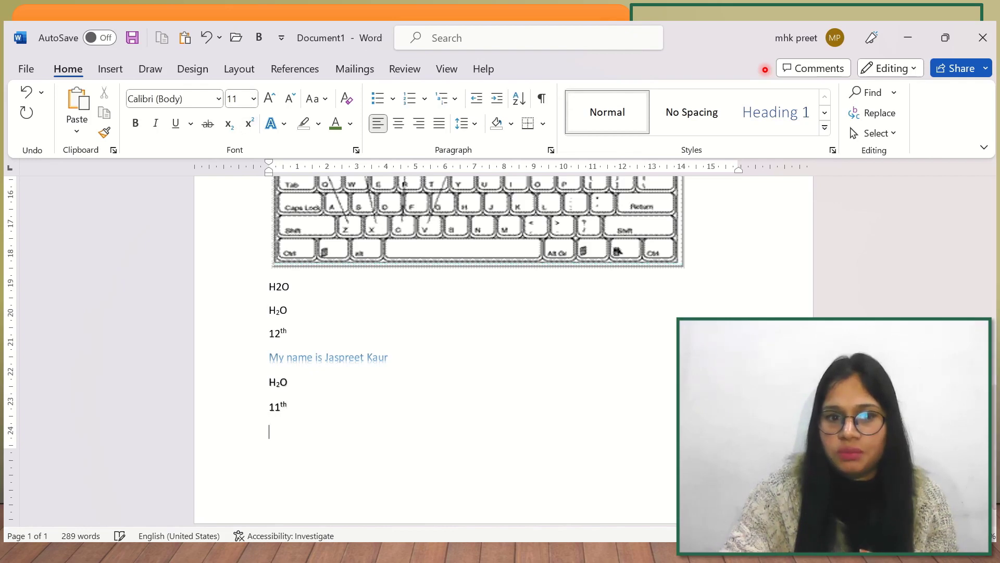
{"action": "type", "text": "hhjh"}
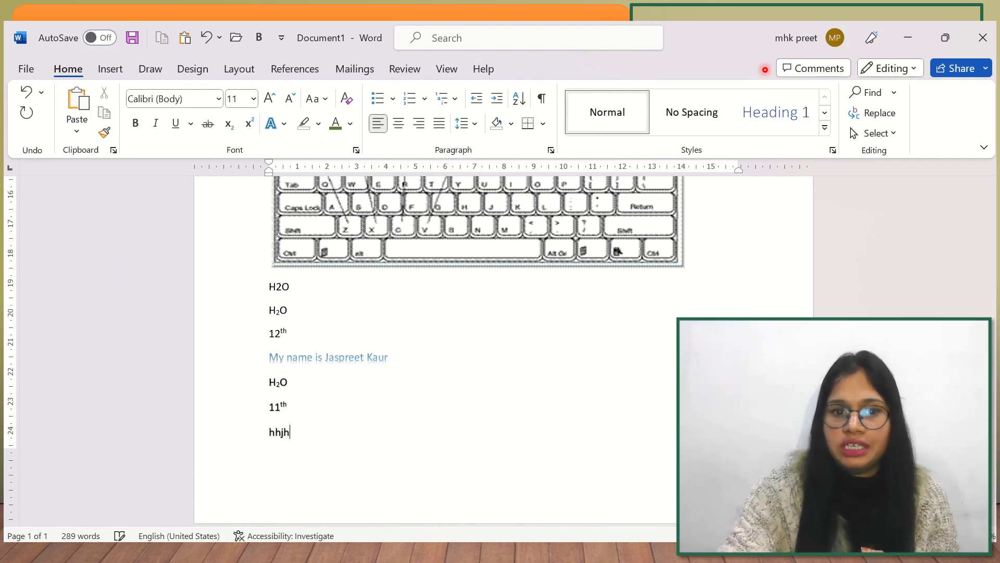
{"action": "key", "text": "BackSpace"}
{"action": "key", "text": "BackSpace"}
{"action": "key", "text": "BackSpace"}
{"action": "key", "text": "BackSpace"}
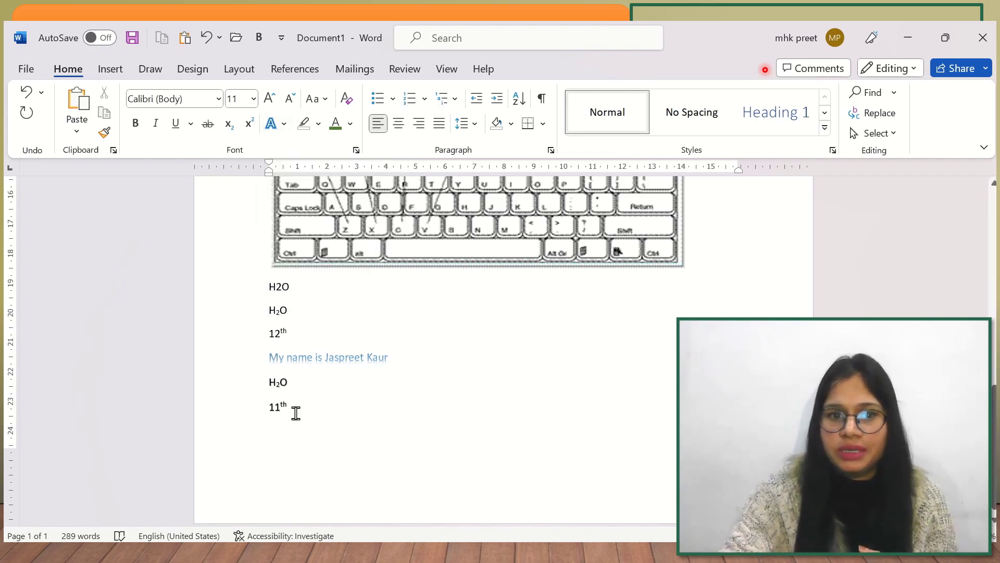
Type 'Computer Classes' in an orange text effect, insert a page break, and reset to plain text
{"action": "left_click", "coordinate": [286, 124]}
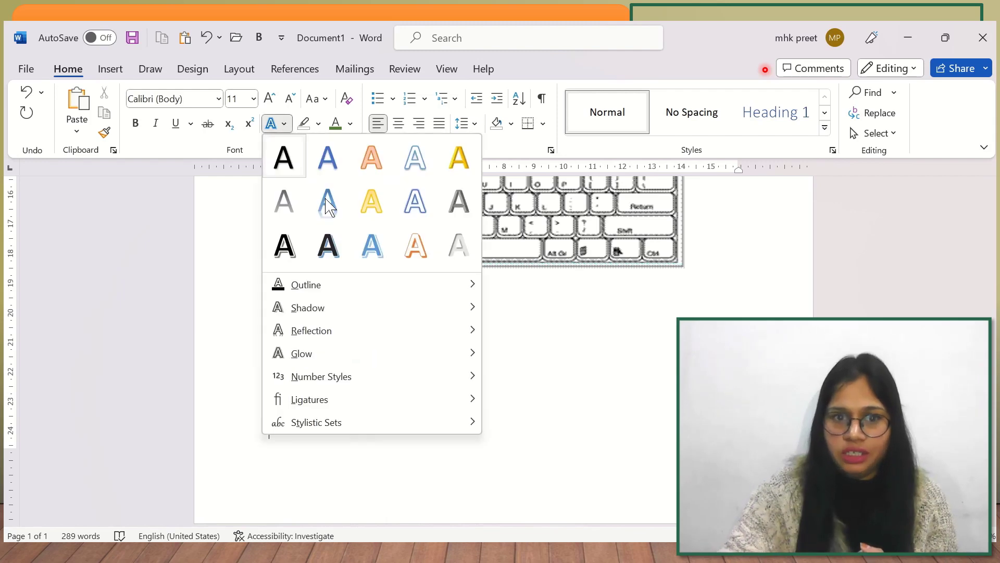
{"action": "left_click", "coordinate": [416, 248]}
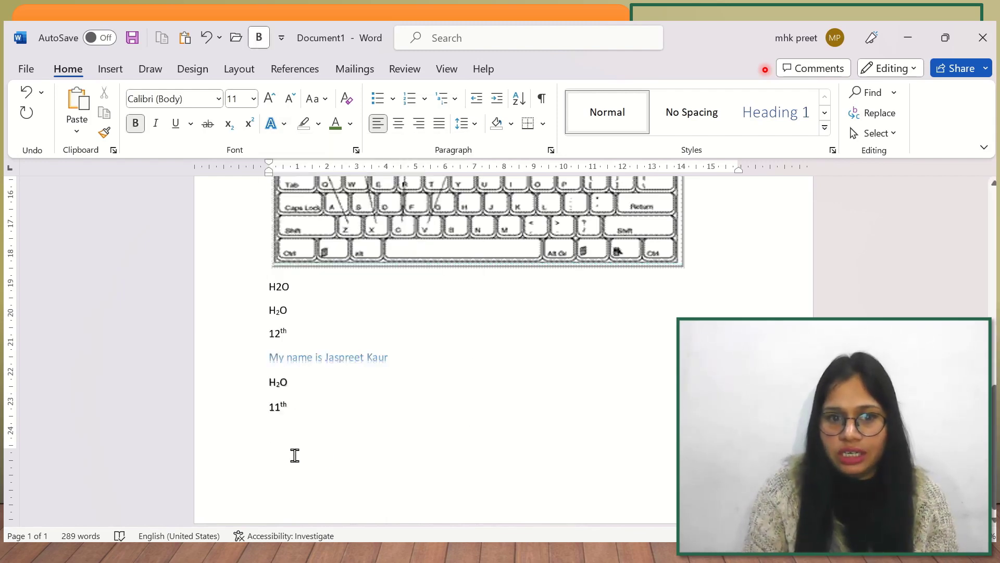
{"action": "type", "text": "C"}
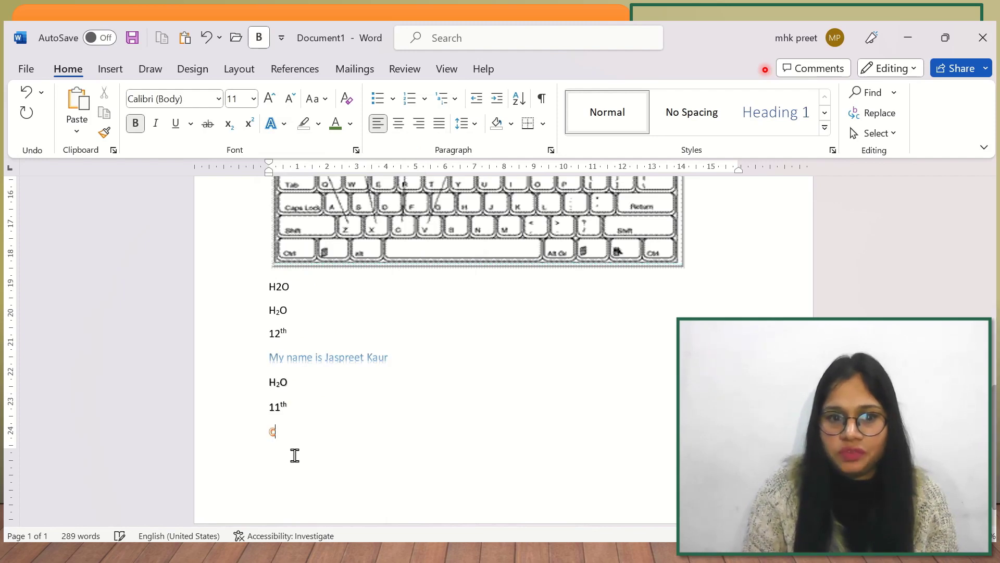
{"action": "type", "text": "omputer"}
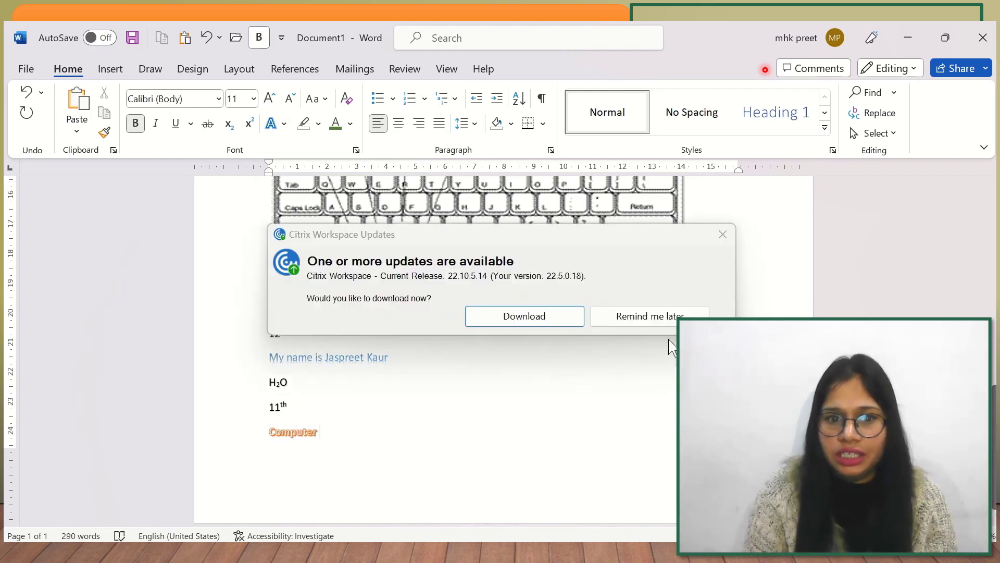
{"action": "left_click", "coordinate": [723, 235]}
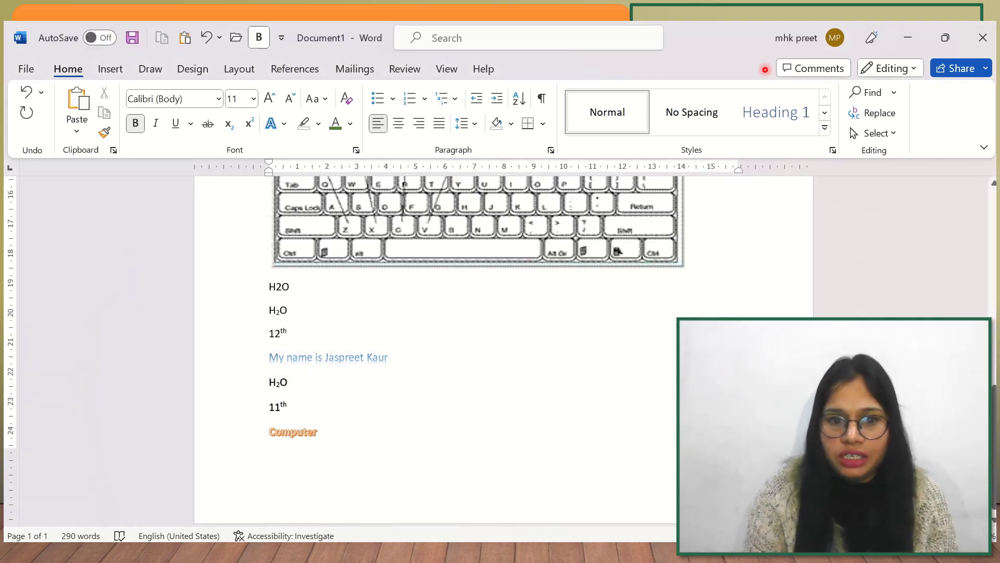
{"action": "type", "text": "Classes"}
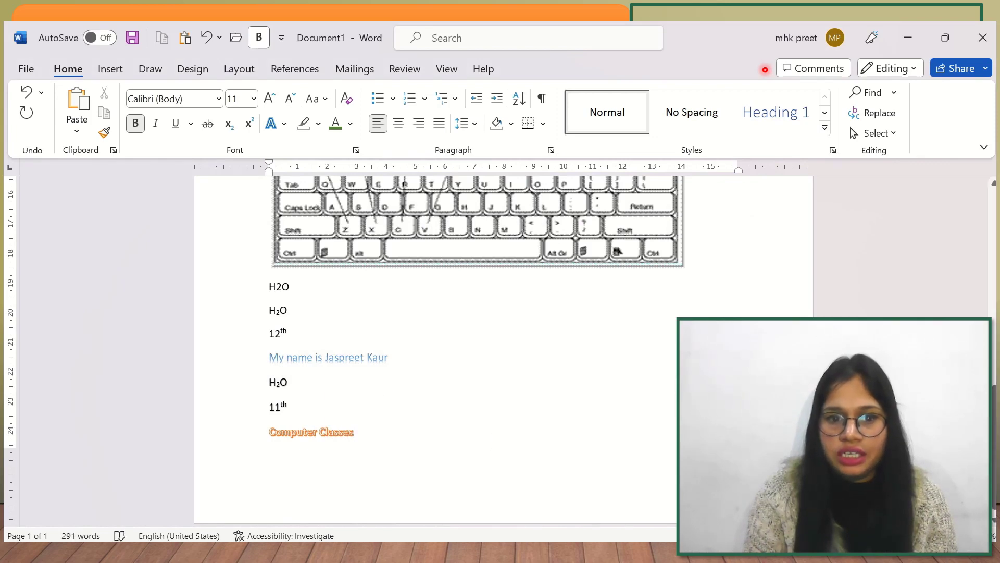
{"action": "key", "text": "ctrl+Return"}
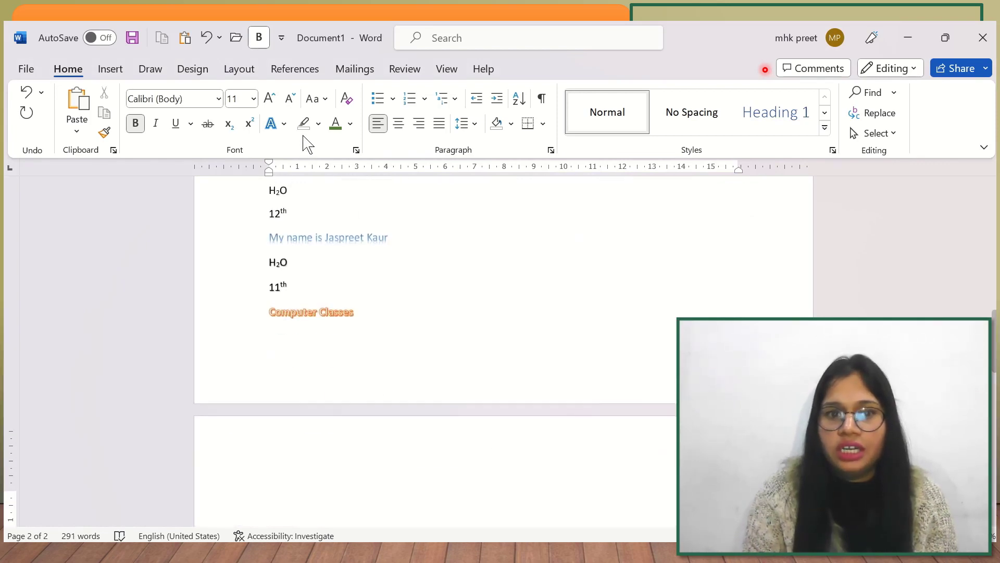
{"action": "left_click", "coordinate": [285, 125]}
{"action": "left_click", "coordinate": [284, 159]}
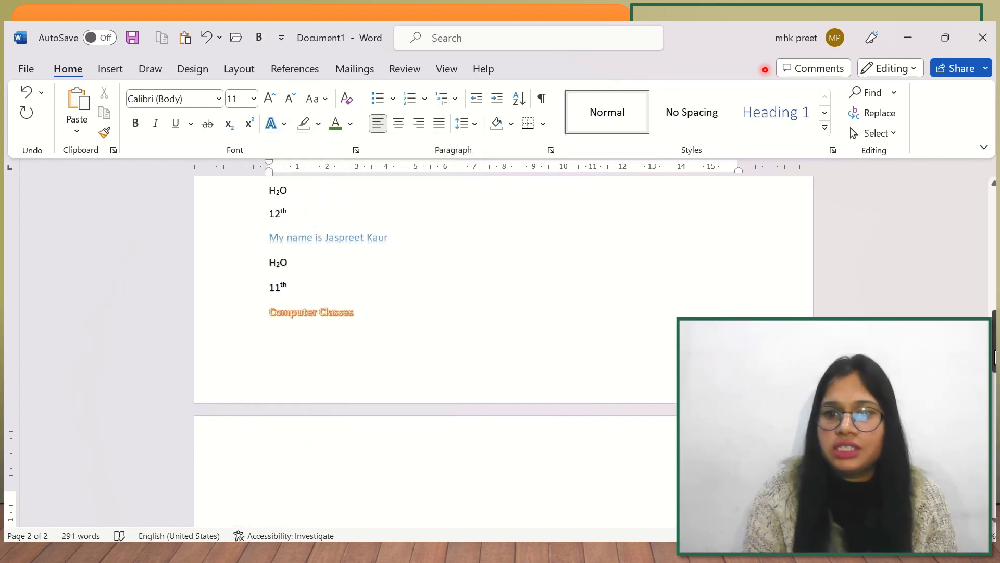
Highlight phrases in the bold paragraph yellow, including 'from the different galleries. Video'
{"action": "left_click_drag", "start_coordinate": [993, 357], "coordinate": [992, 252]}
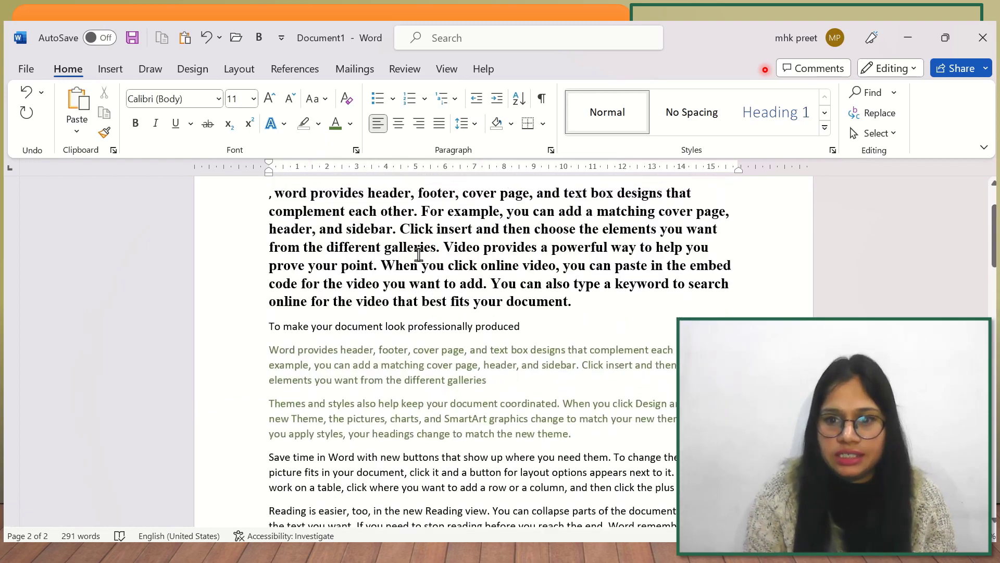
{"action": "left_click", "coordinate": [301, 124]}
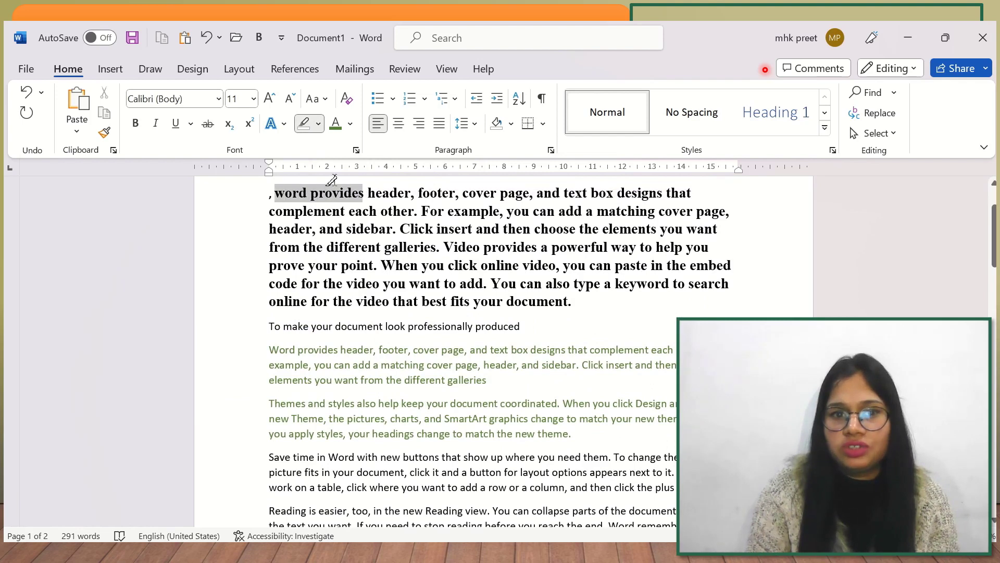
{"action": "left_click_drag", "start_coordinate": [277, 193], "coordinate": [409, 192]}
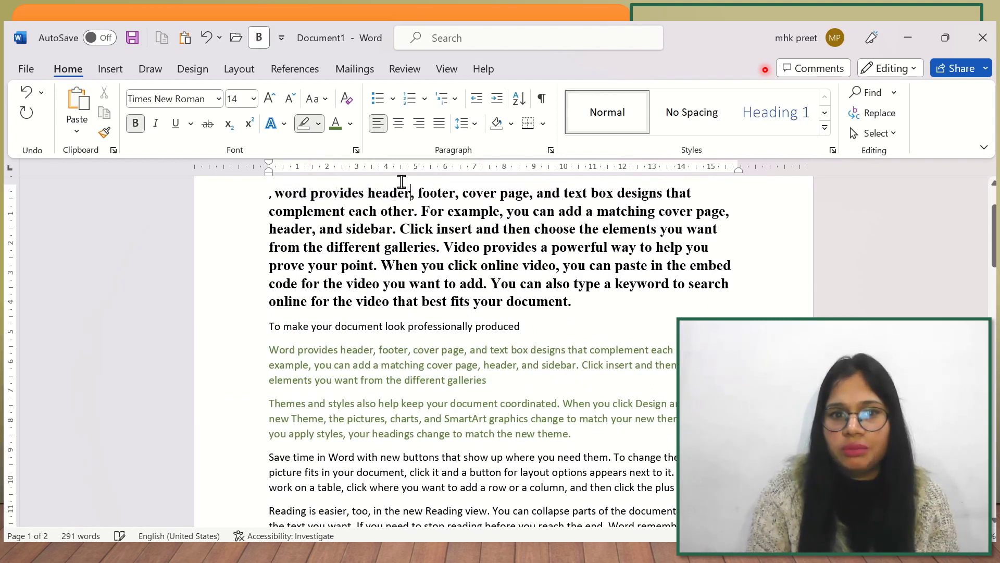
{"action": "left_click", "coordinate": [318, 124]}
{"action": "left_click", "coordinate": [320, 125]}
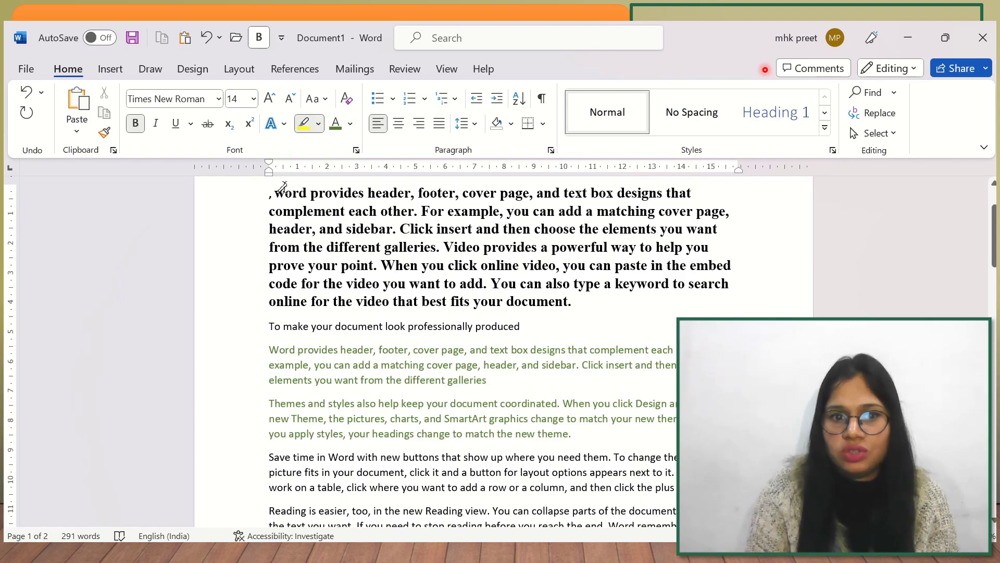
{"action": "left_click_drag", "start_coordinate": [282, 185], "coordinate": [538, 186]}
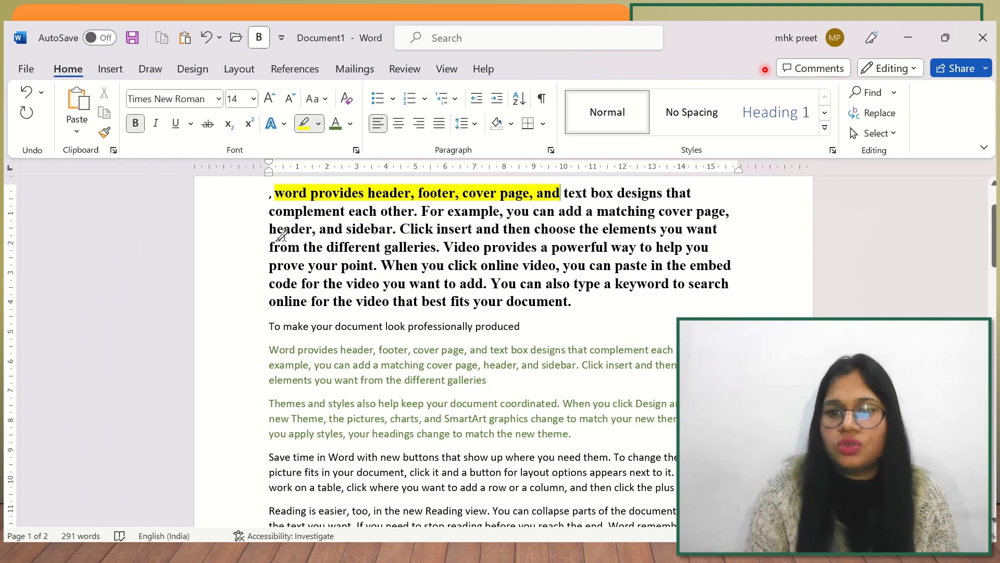
{"action": "left_click_drag", "start_coordinate": [270, 247], "coordinate": [478, 238]}
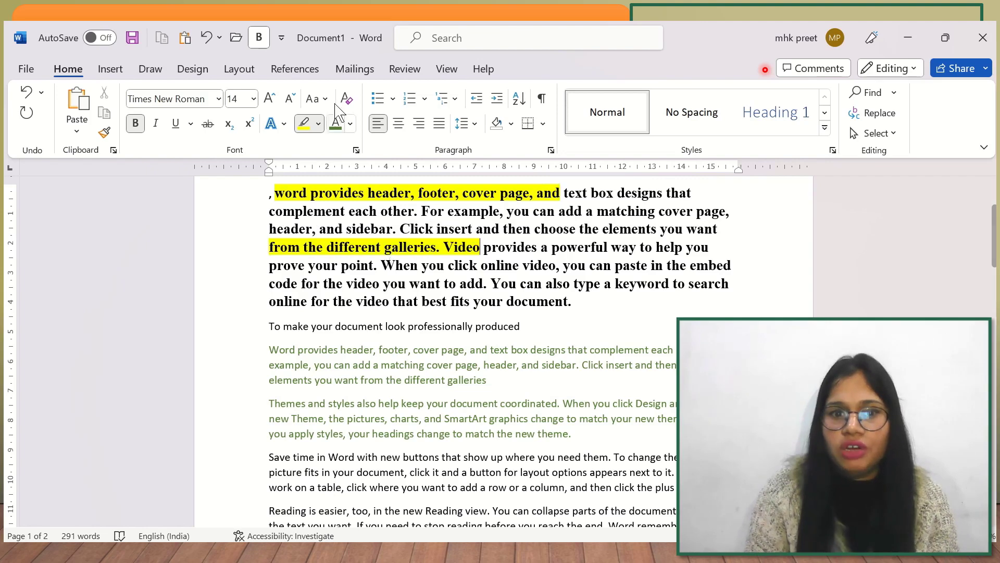
{"action": "left_click", "coordinate": [304, 125]}
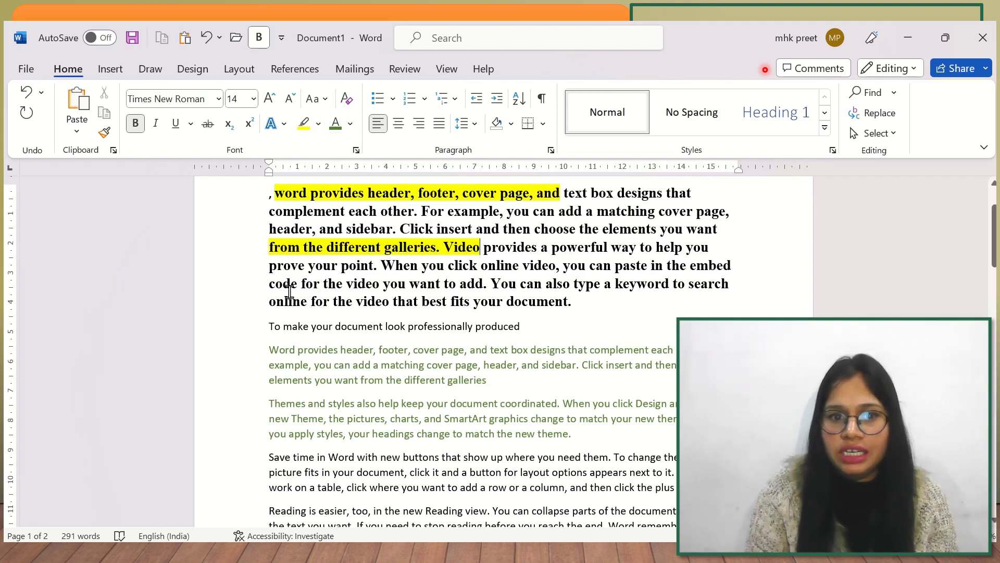
Colour the paragraph's end, 'code for the video' to 'your document.', dark blue
{"action": "left_click_drag", "start_coordinate": [272, 279], "coordinate": [618, 322]}
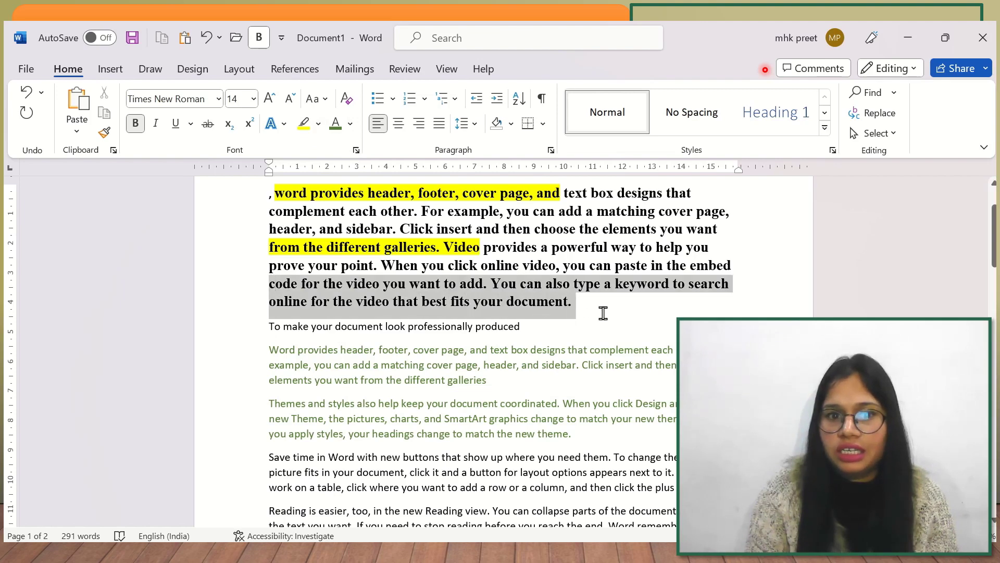
{"action": "left_click", "coordinate": [350, 124]}
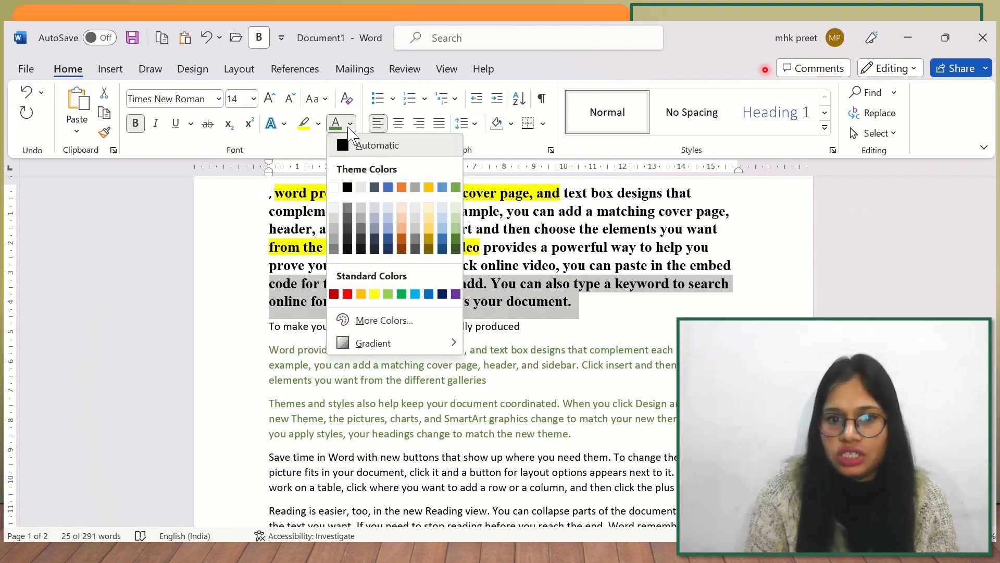
{"action": "left_click", "coordinate": [388, 250]}
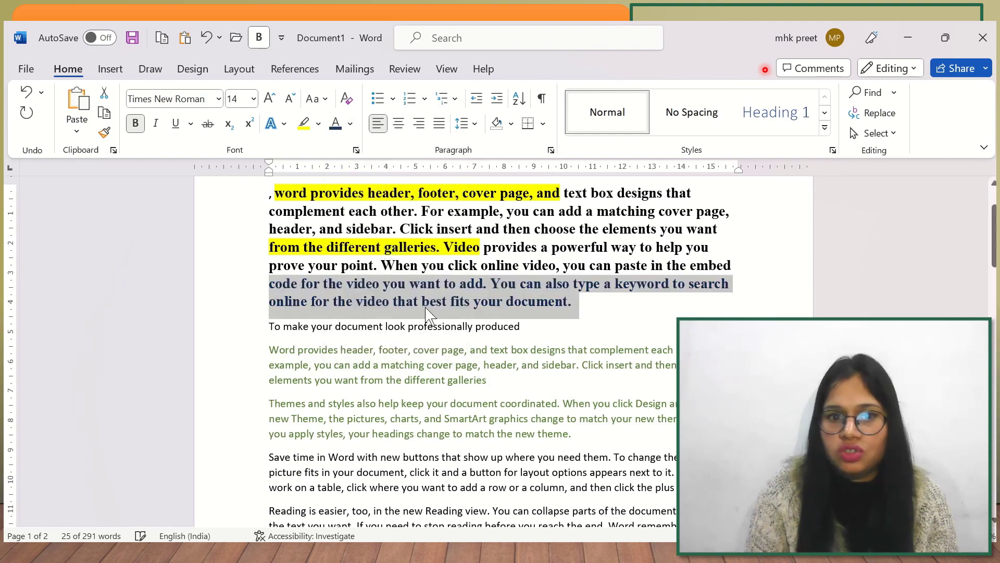
{"action": "left_click", "coordinate": [599, 302]}
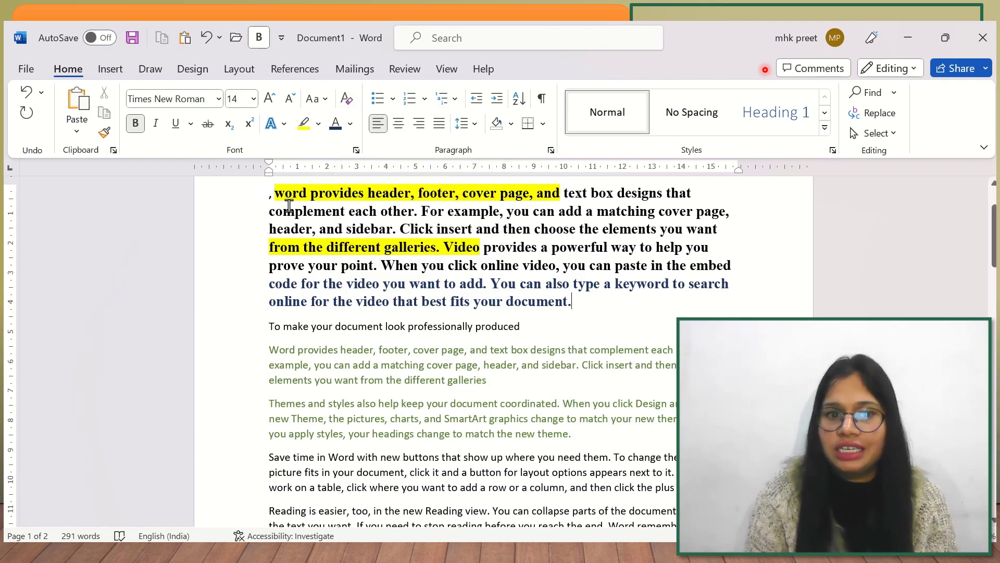
Clear all formatting from the top paragraphs through 'Themes and styles'
{"action": "left_click_drag", "start_coordinate": [289, 204], "coordinate": [582, 441]}
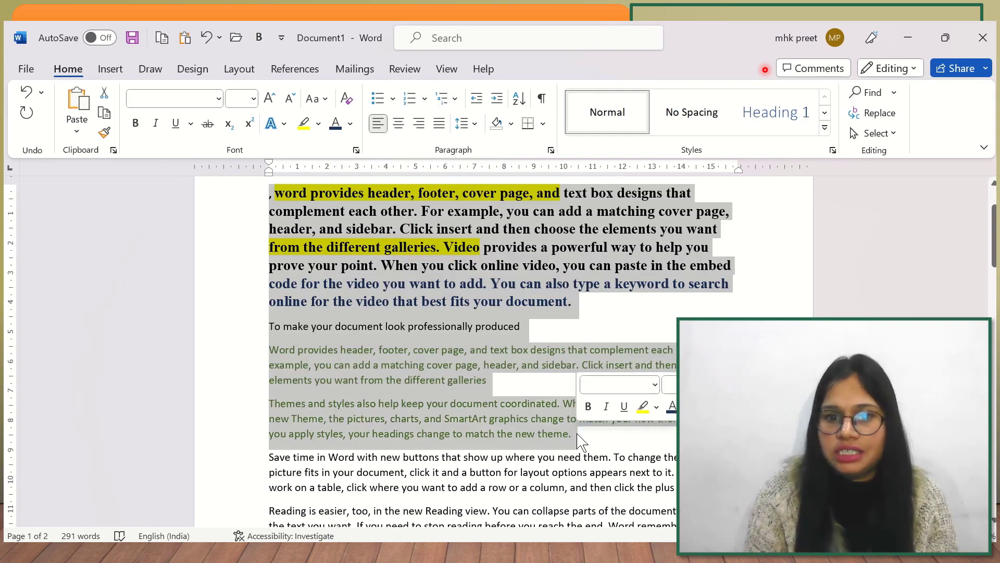
{"action": "left_click", "coordinate": [346, 99]}
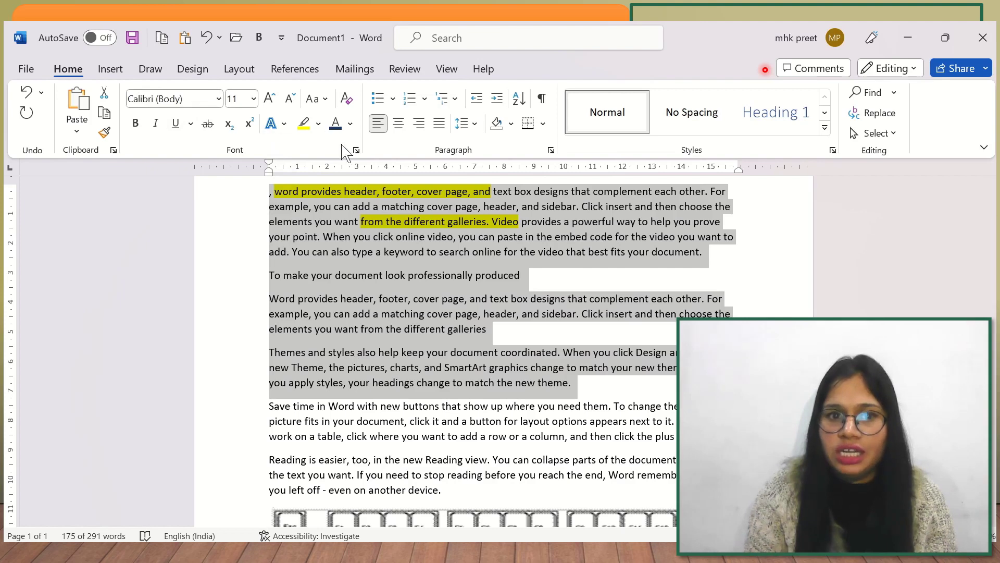
{"action": "left_click", "coordinate": [518, 228]}
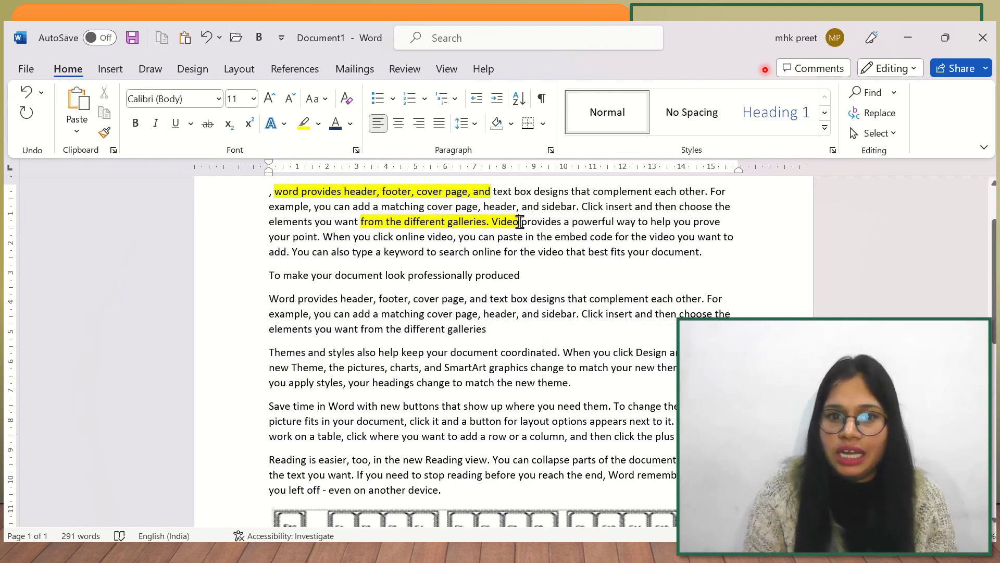
Set both yellow-highlighted phrases to No Color highlighting
{"action": "left_click_drag", "start_coordinate": [505, 219], "coordinate": [366, 218]}
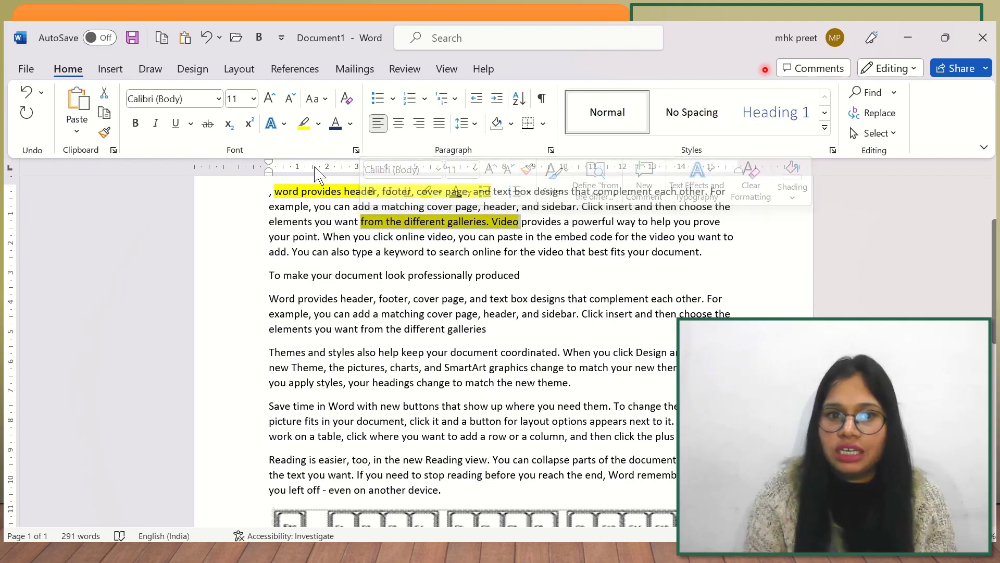
{"action": "left_click", "coordinate": [319, 123]}
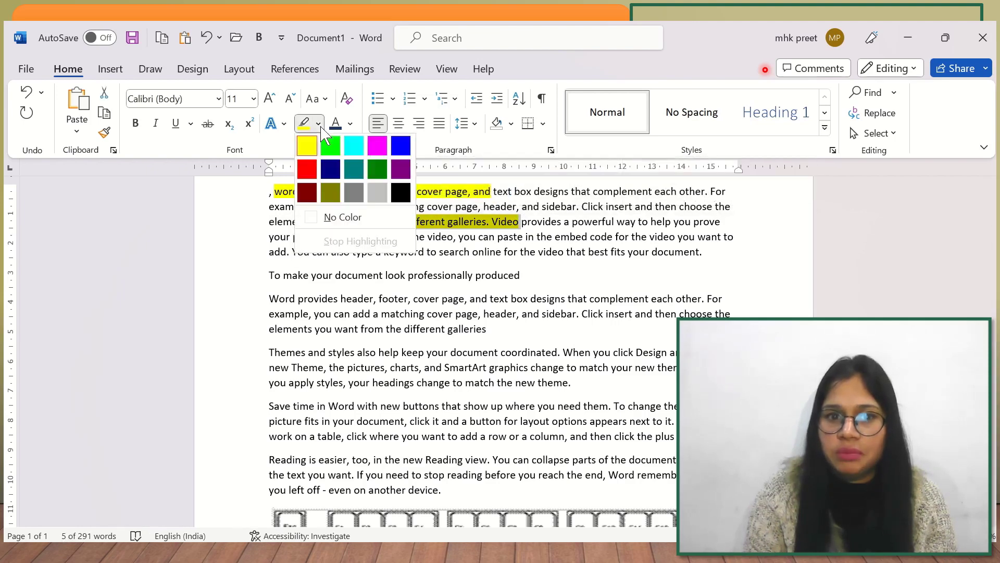
{"action": "left_click", "coordinate": [332, 217]}
{"action": "key", "text": "Left"}
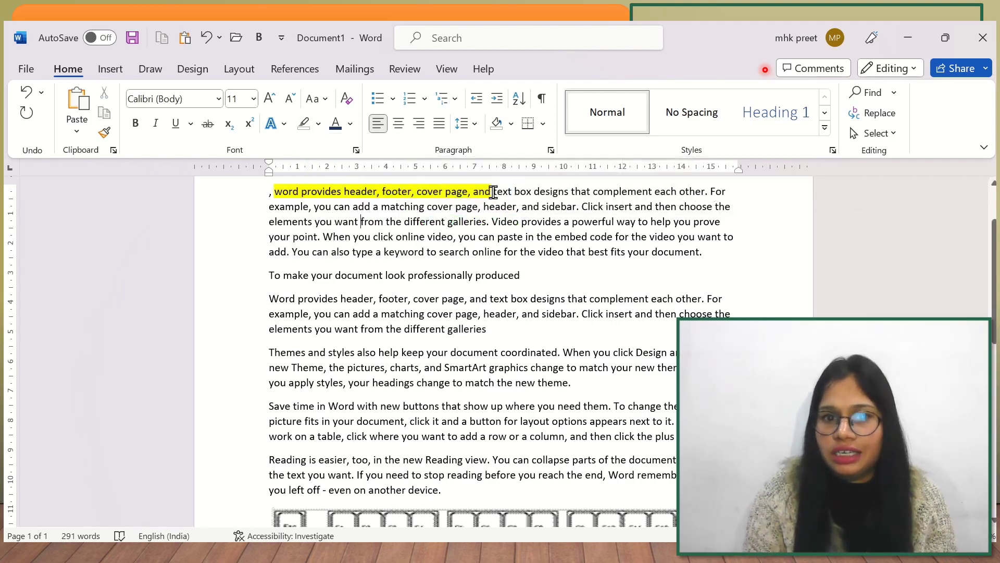
{"action": "left_click_drag", "start_coordinate": [493, 191], "coordinate": [278, 192]}
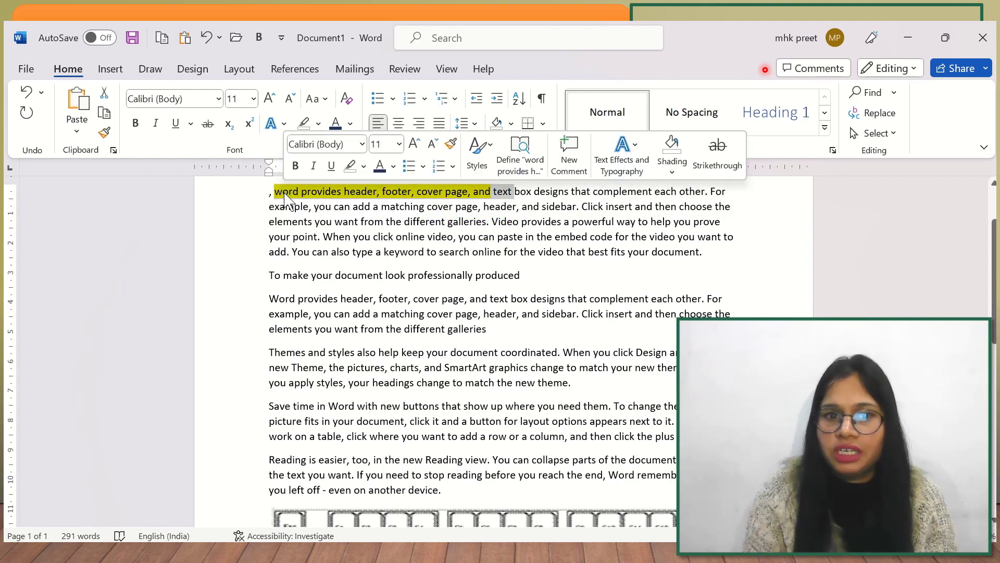
{"action": "left_click", "coordinate": [318, 123]}
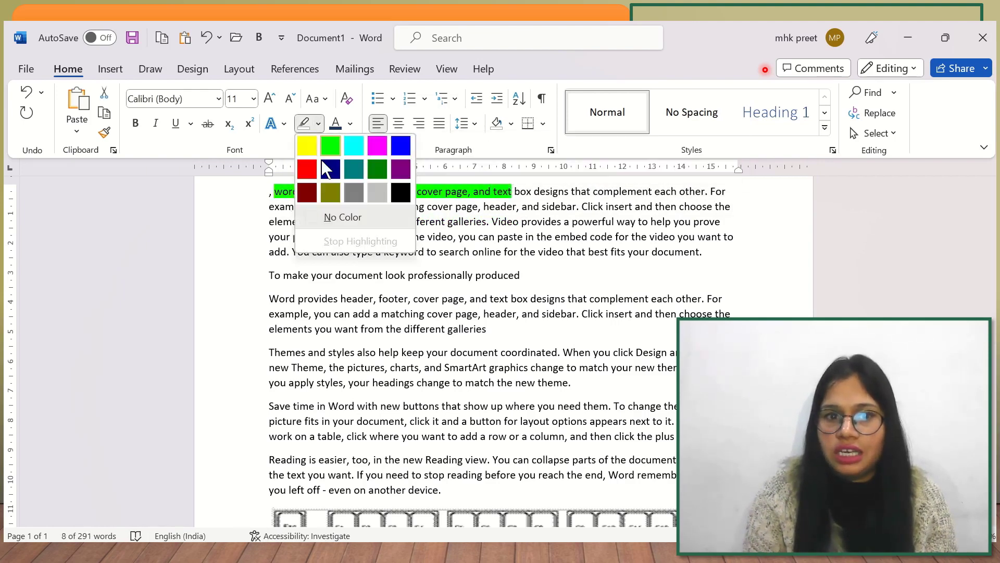
{"action": "left_click", "coordinate": [344, 218]}
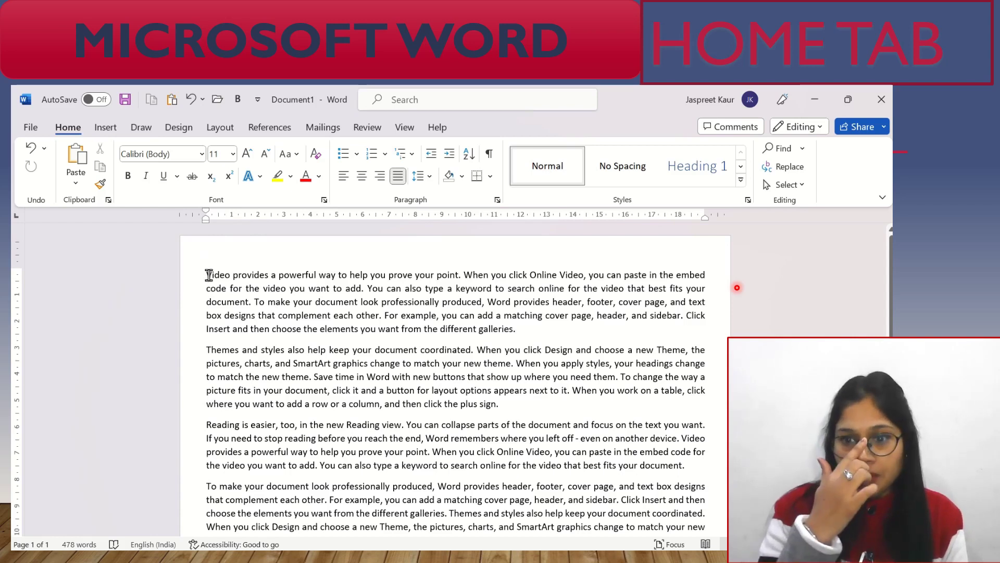
Make the first paragraph bold, two sizes larger at 16 pt, with a blue text effect
{"action": "left_click_drag", "start_coordinate": [207, 275], "coordinate": [532, 329]}
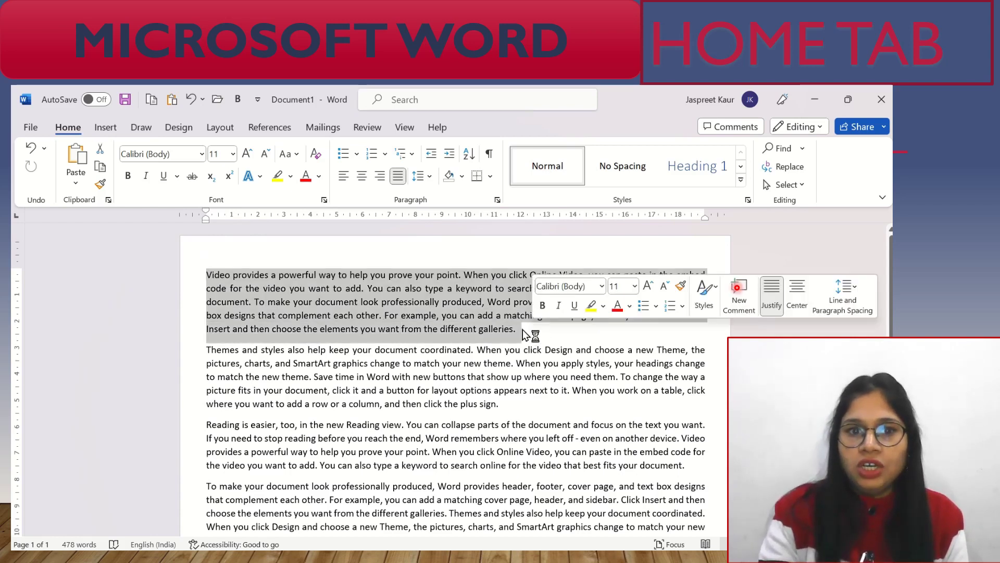
{"action": "left_click", "coordinate": [129, 177]}
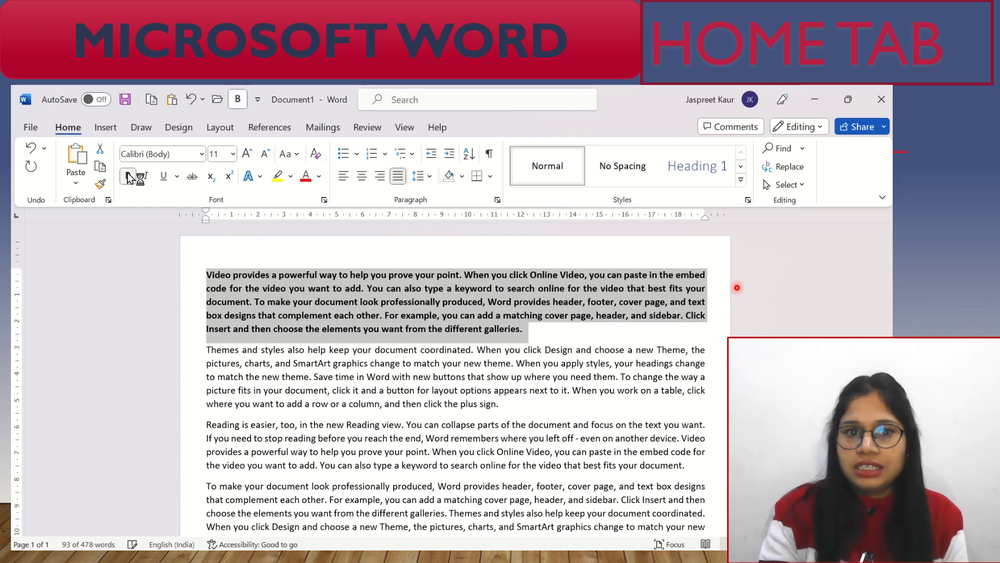
{"action": "left_click", "coordinate": [247, 154]}
{"action": "left_click", "coordinate": [247, 153]}
{"action": "left_click", "coordinate": [247, 153]}
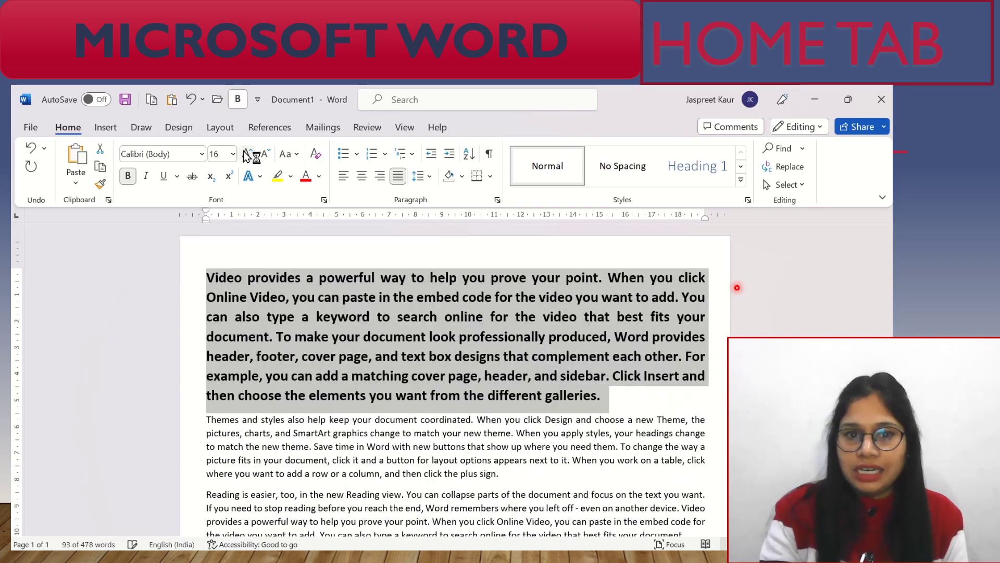
{"action": "left_click", "coordinate": [259, 176]}
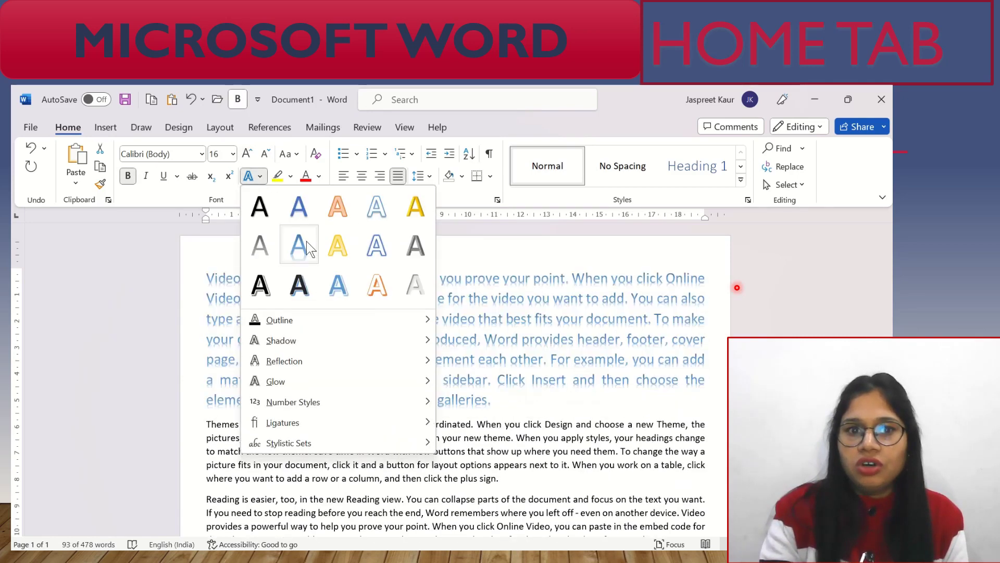
{"action": "left_click", "coordinate": [306, 241]}
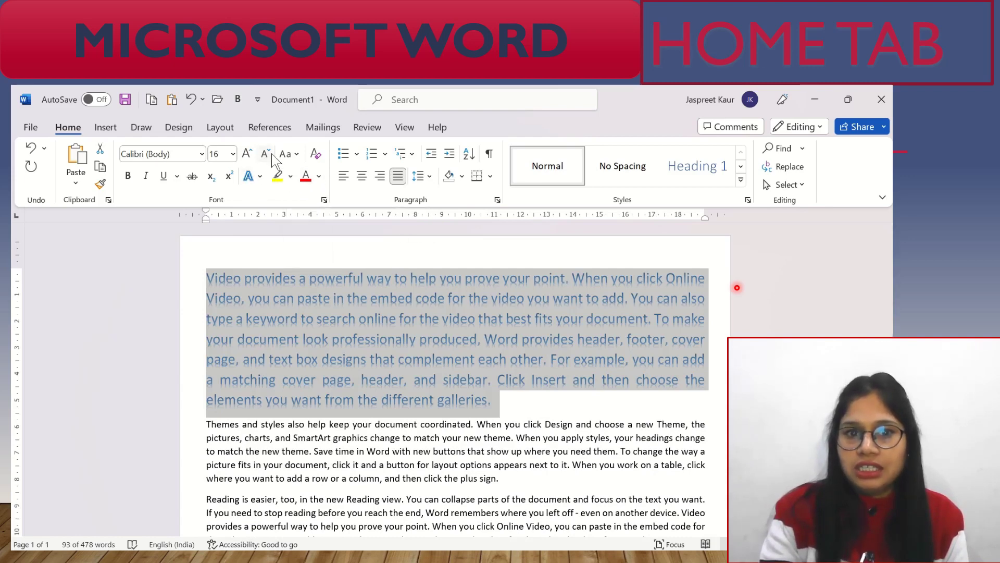
Change the first paragraph to all UPPERCASE
{"action": "left_click", "coordinate": [297, 154]}
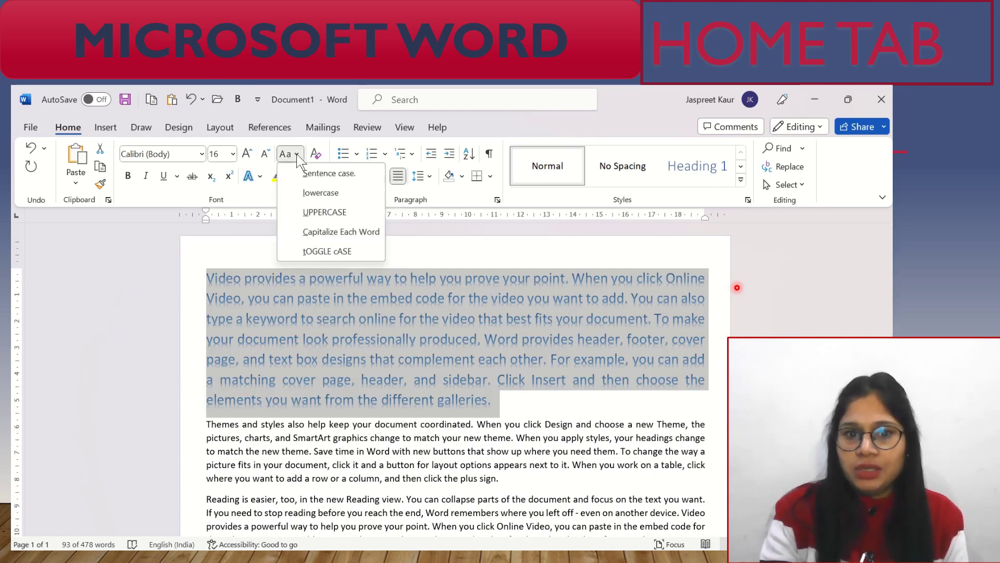
{"action": "left_click", "coordinate": [312, 213]}
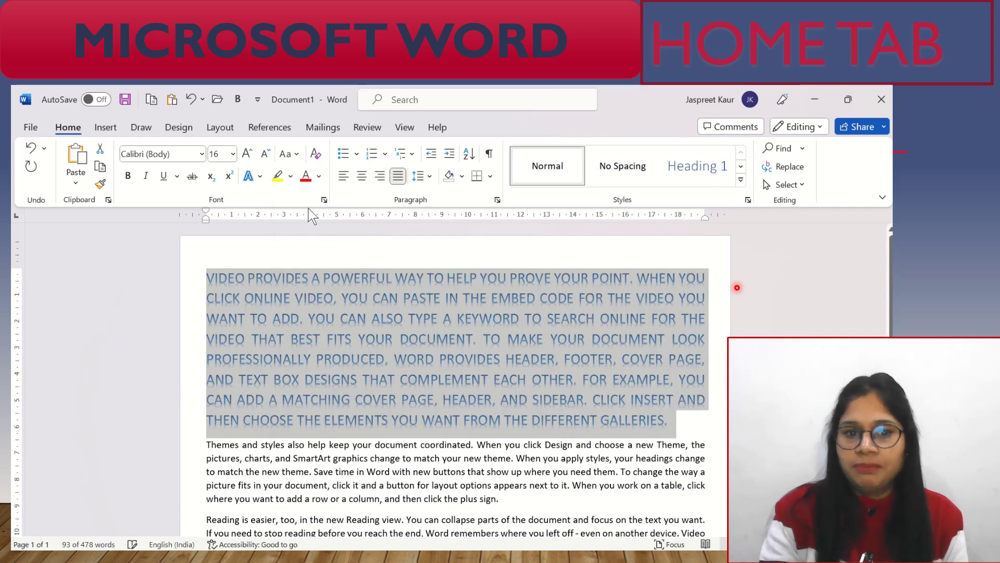
{"action": "left_click", "coordinate": [686, 431]}
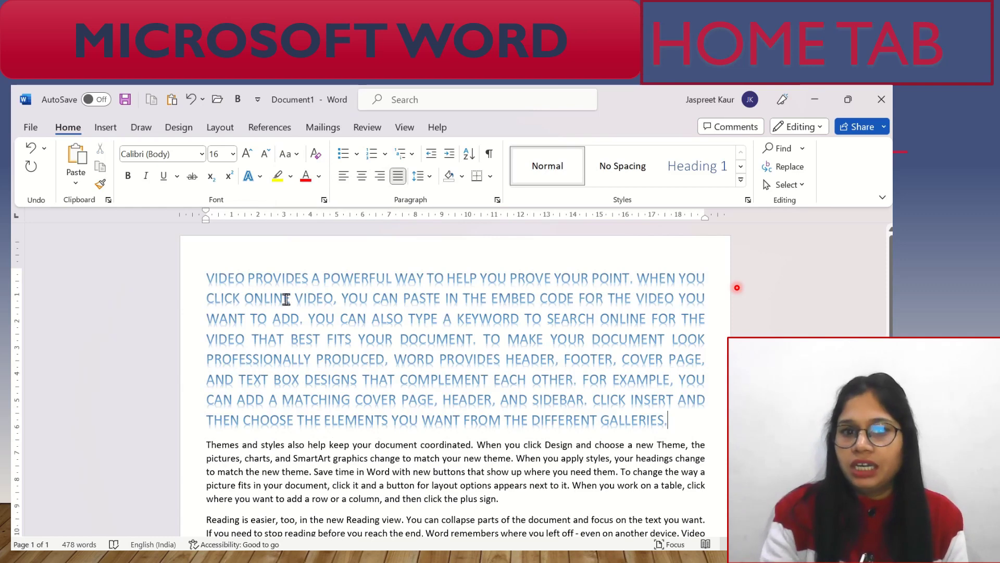
{"action": "left_click_drag", "start_coordinate": [207, 276], "coordinate": [634, 417]}
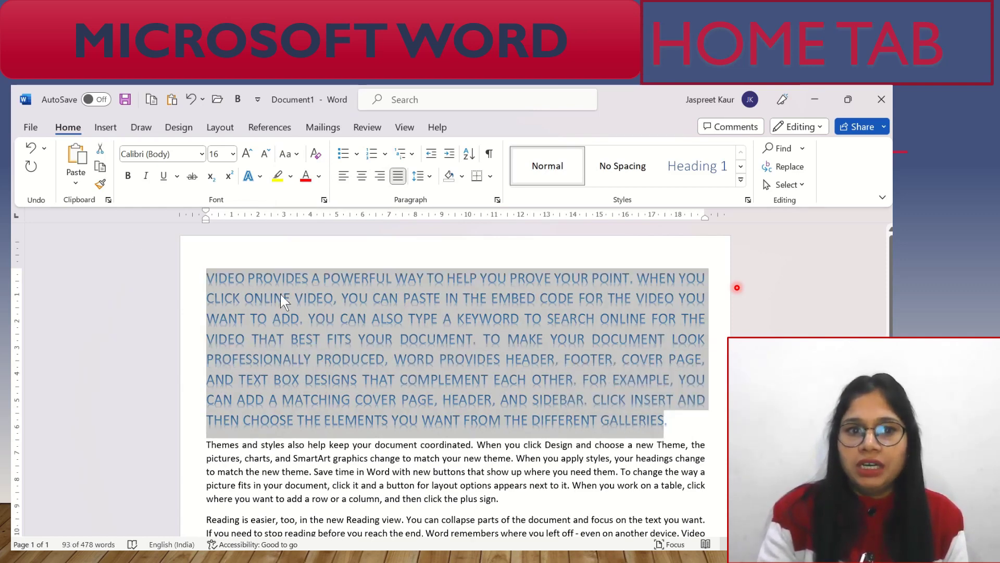
Format Painter the uppercase paragraph's formatting onto the 'Save time in Word' paragraph
{"action": "left_click", "coordinate": [99, 184]}
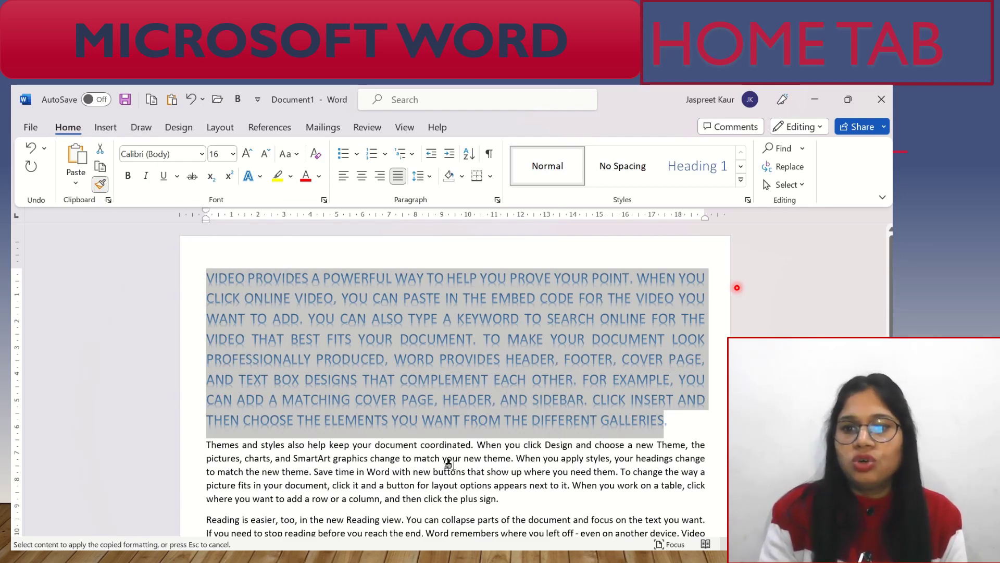
{"action": "scroll", "coordinate": [313, 332], "scroll_direction": "down", "scroll_amount": 5}
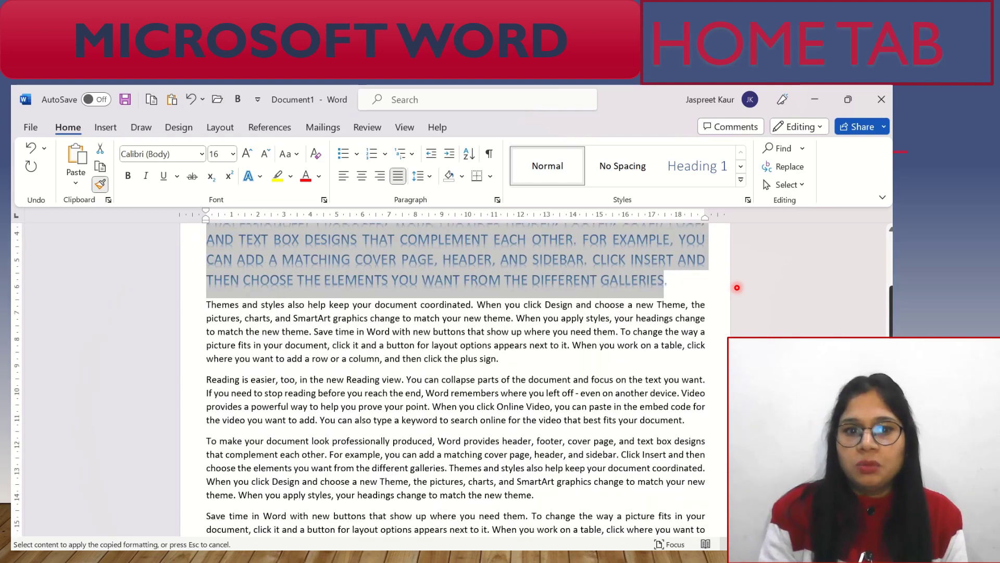
{"action": "scroll", "coordinate": [313, 332], "scroll_direction": "down", "scroll_amount": 4}
{"action": "scroll", "coordinate": [313, 332], "scroll_direction": "down", "scroll_amount": 2}
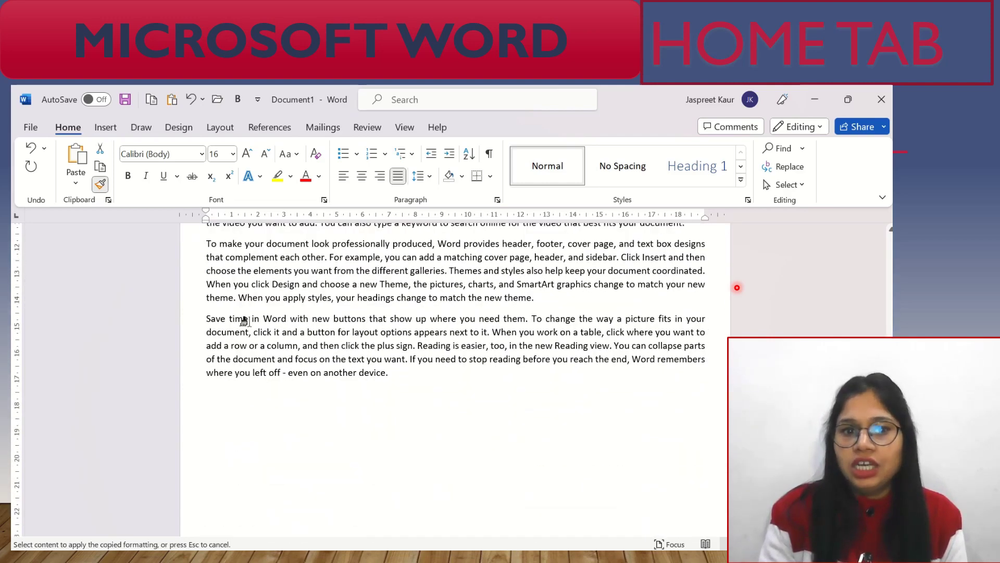
{"action": "left_click_drag", "start_coordinate": [206, 318], "coordinate": [393, 352]}
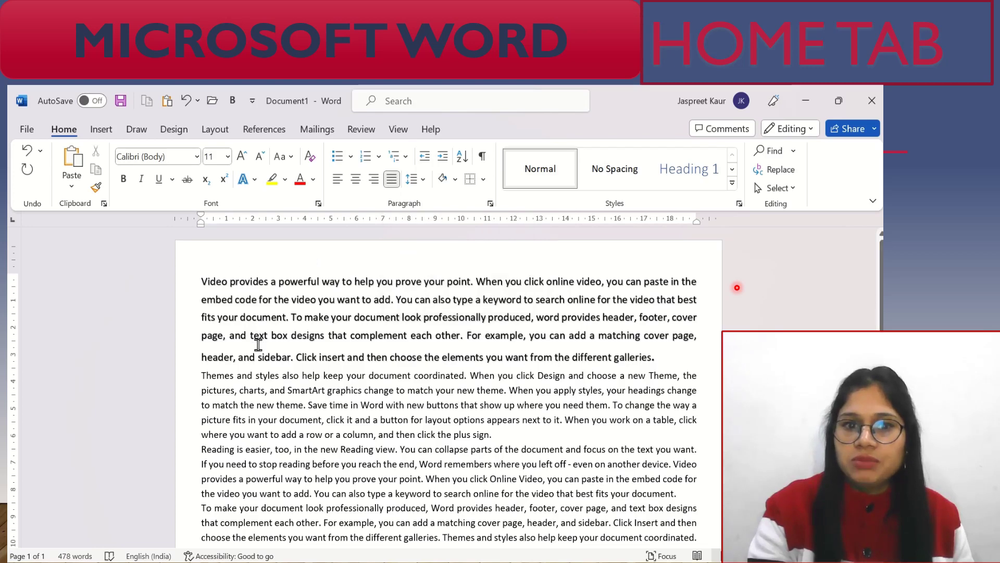
{"action": "key", "text": "ctrl+a"}
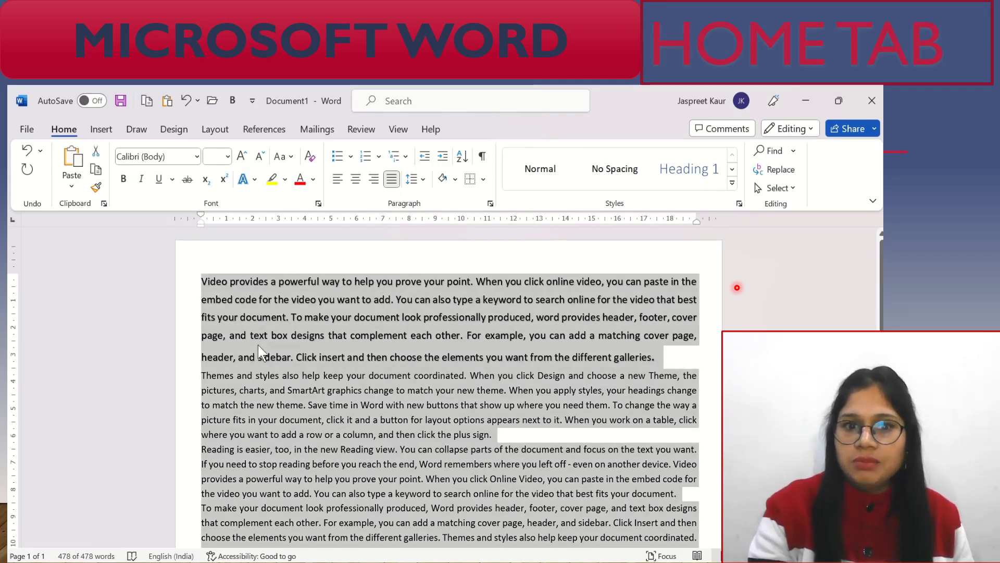
{"action": "left_click", "coordinate": [340, 181]}
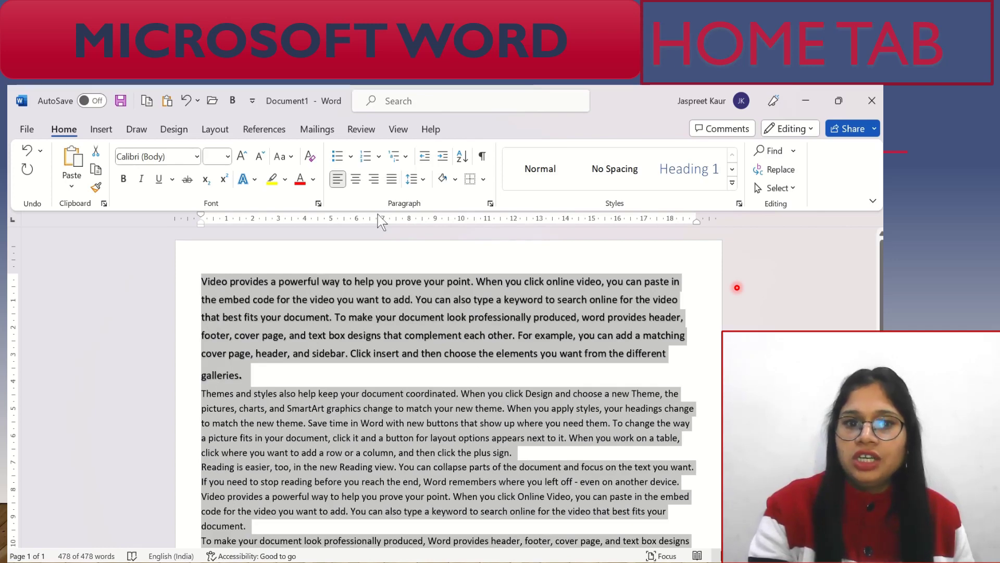
{"action": "left_click", "coordinate": [361, 179]}
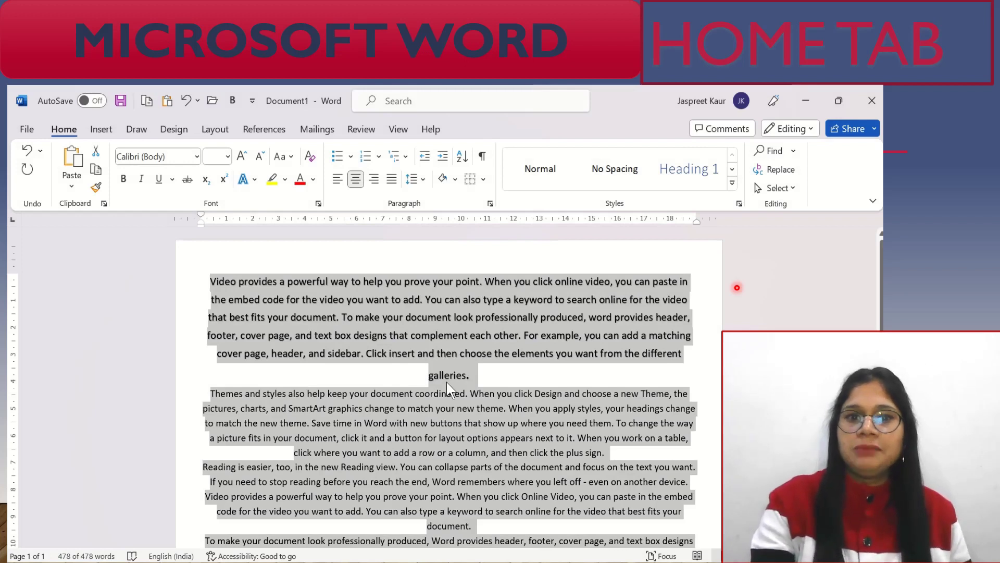
{"action": "left_click", "coordinate": [373, 179]}
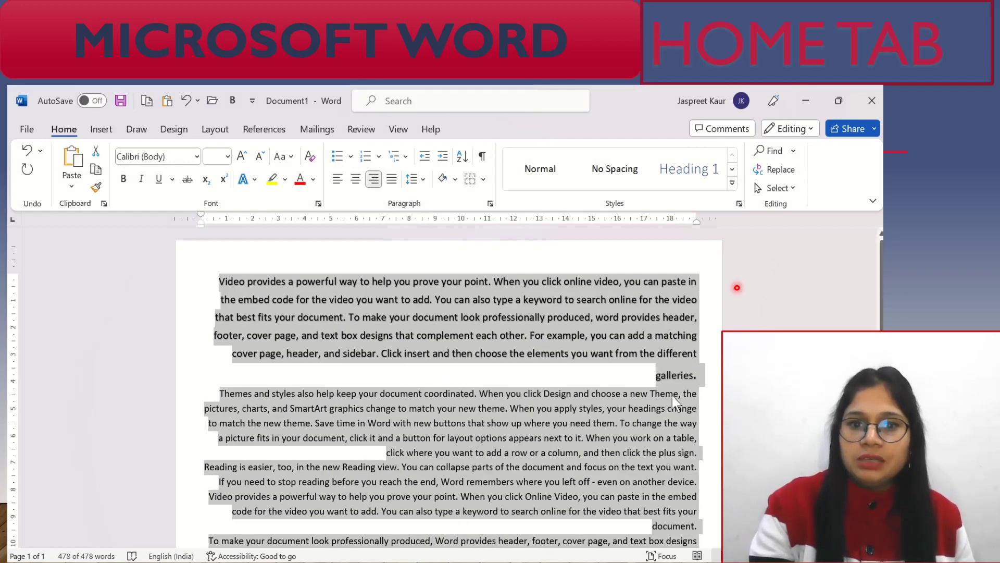
{"action": "left_click", "coordinate": [392, 180]}
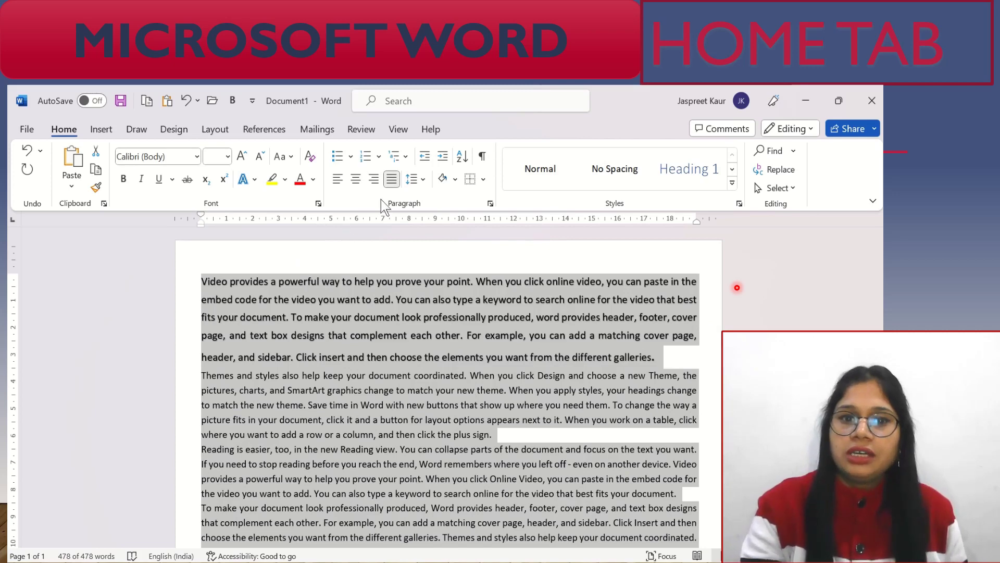
In Paragraph settings, add 6 pt after, use 1.5 line spacing, and allow same-style spacing
{"action": "left_click", "coordinate": [423, 180]}
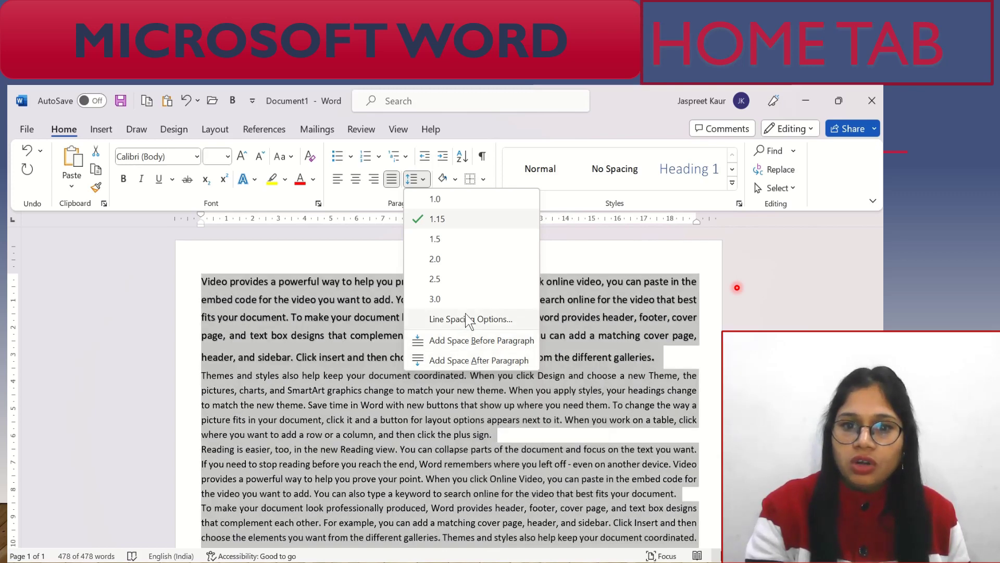
{"action": "left_click", "coordinate": [467, 318]}
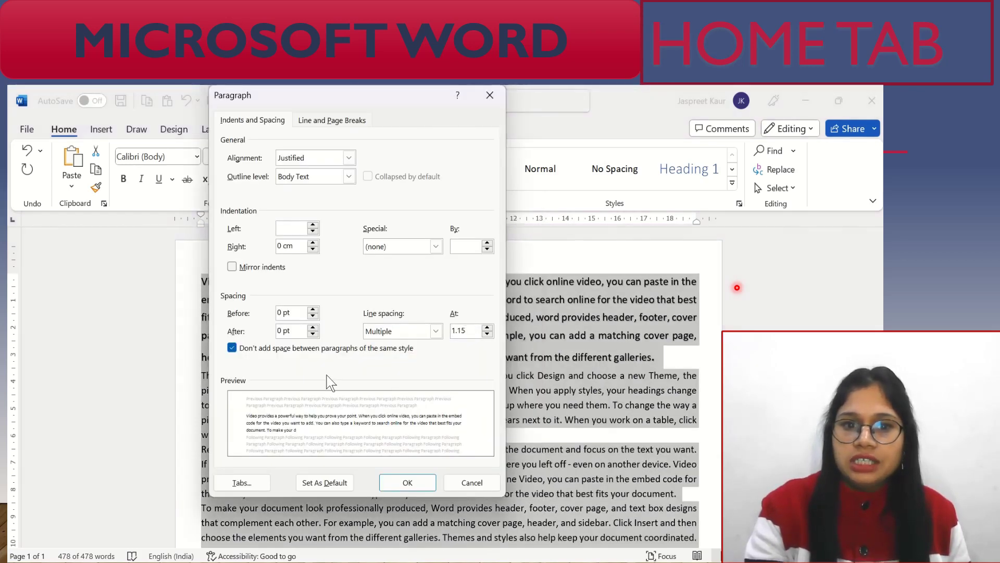
{"action": "left_click", "coordinate": [314, 327]}
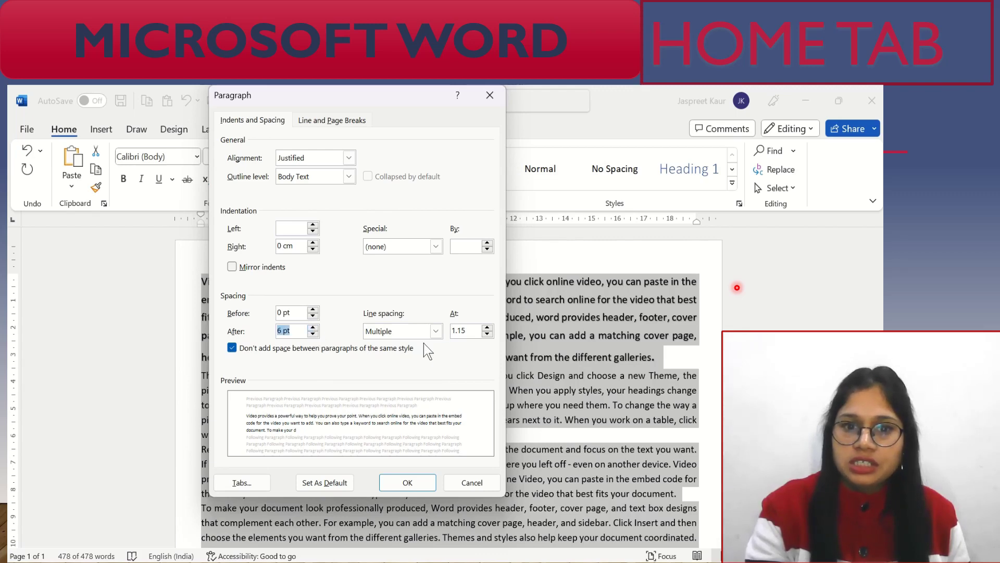
{"action": "left_click", "coordinate": [436, 331]}
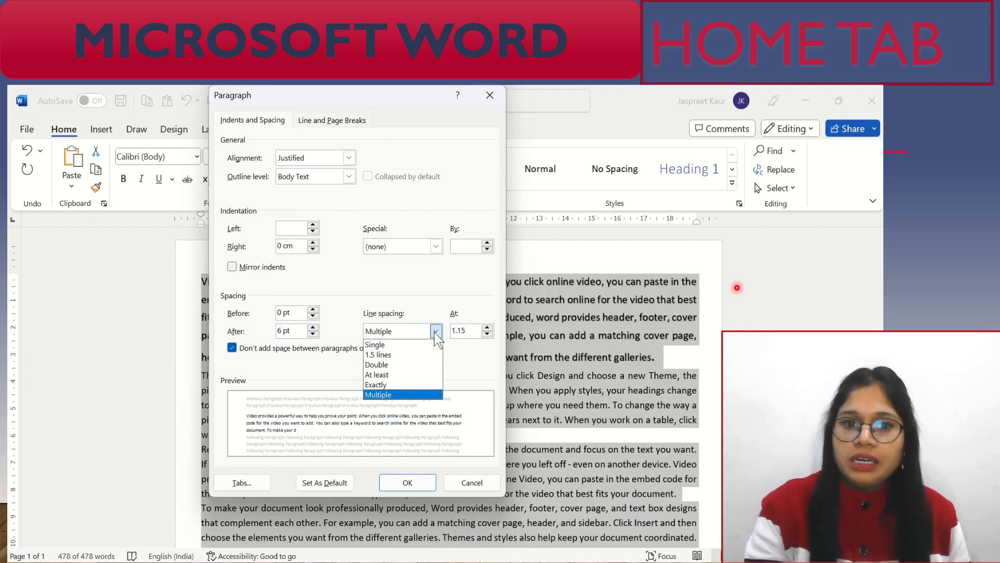
{"action": "left_click", "coordinate": [415, 356]}
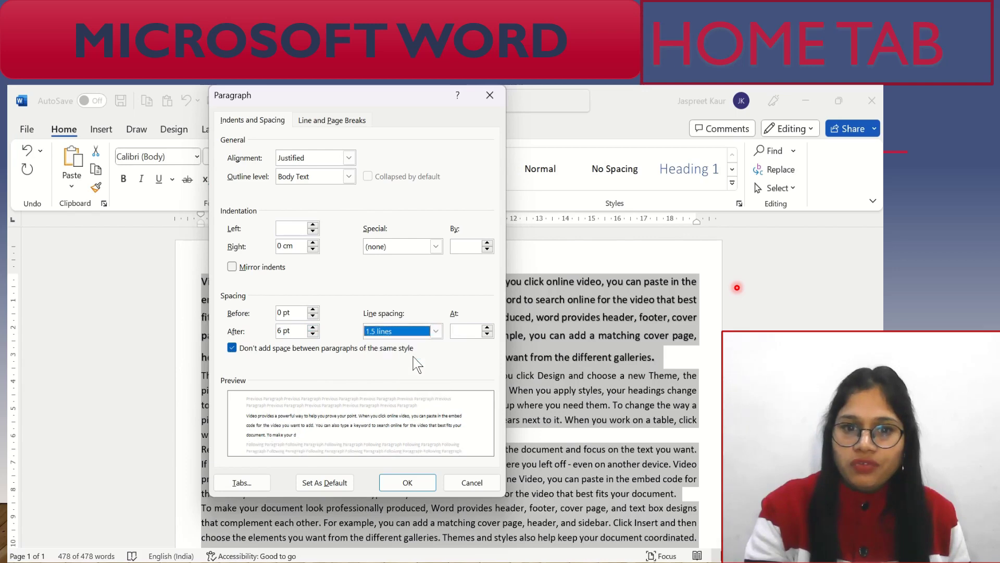
{"action": "left_click", "coordinate": [232, 349]}
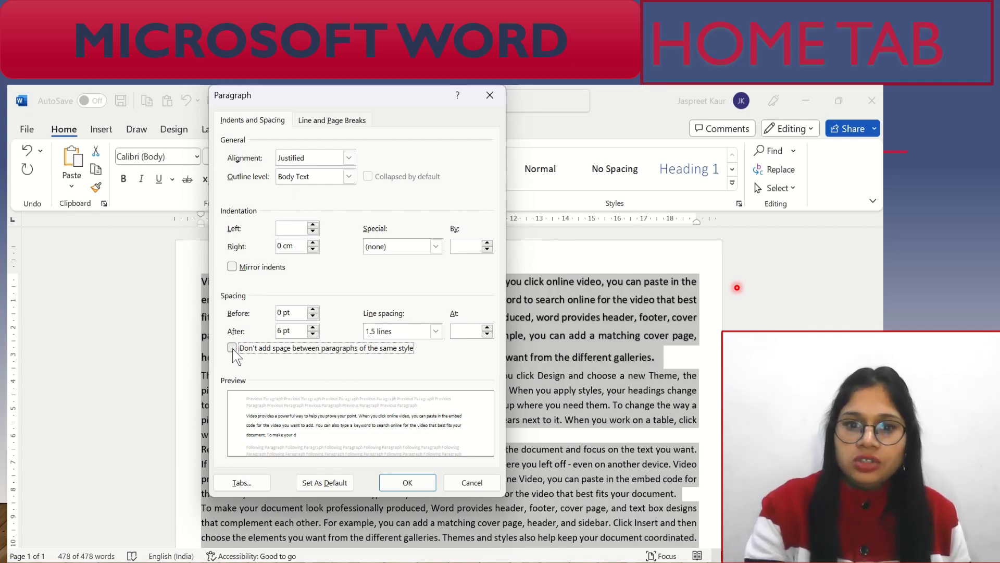
{"action": "left_click", "coordinate": [415, 485]}
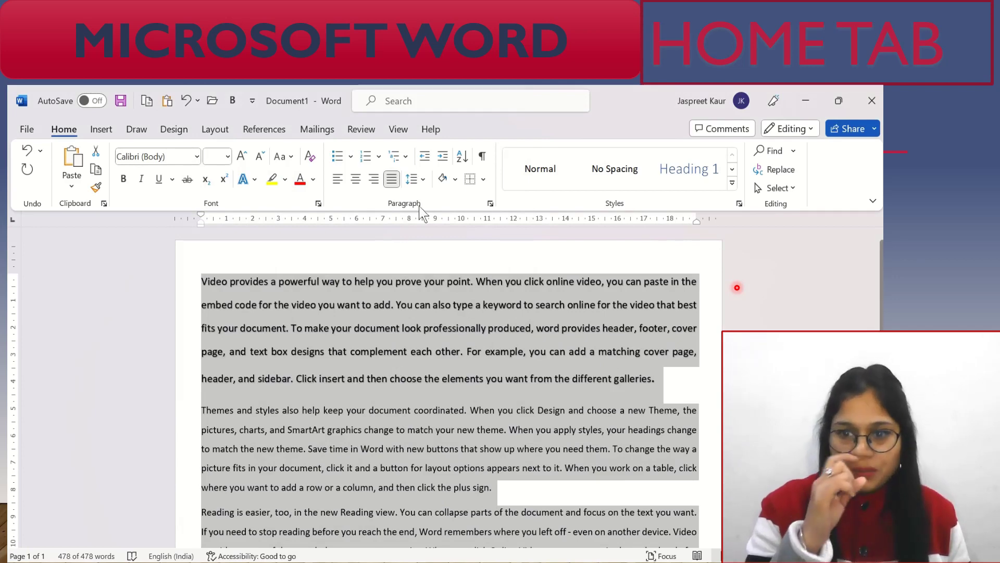
Set the line spacing back to 1.15
{"action": "left_click", "coordinate": [427, 179]}
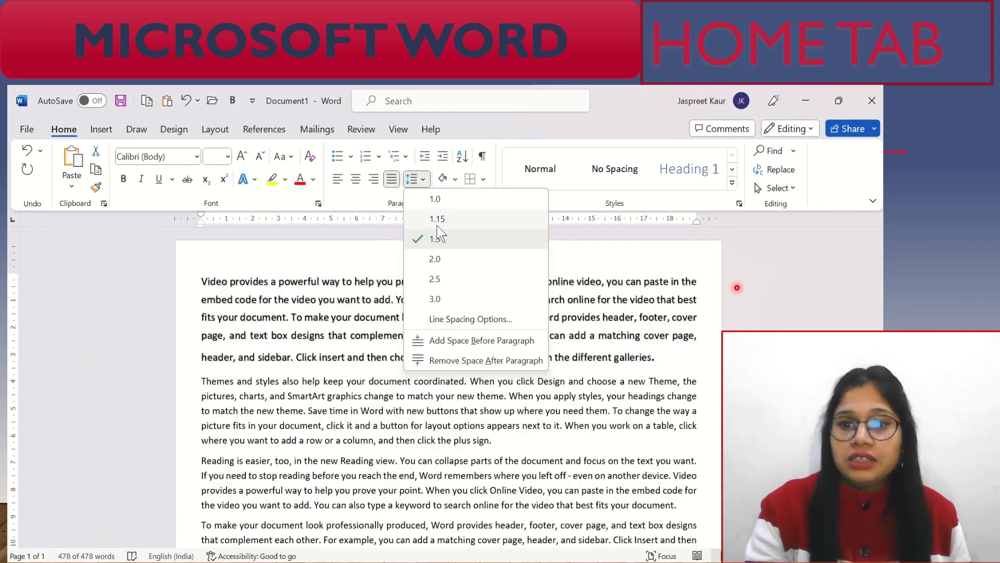
{"action": "left_click", "coordinate": [420, 219]}
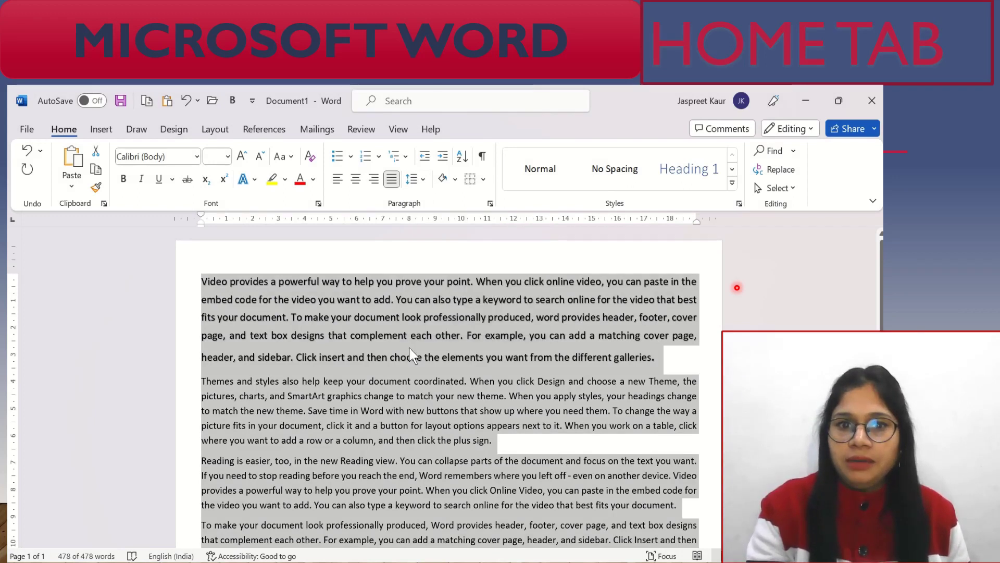
{"action": "left_click", "coordinate": [356, 284]}
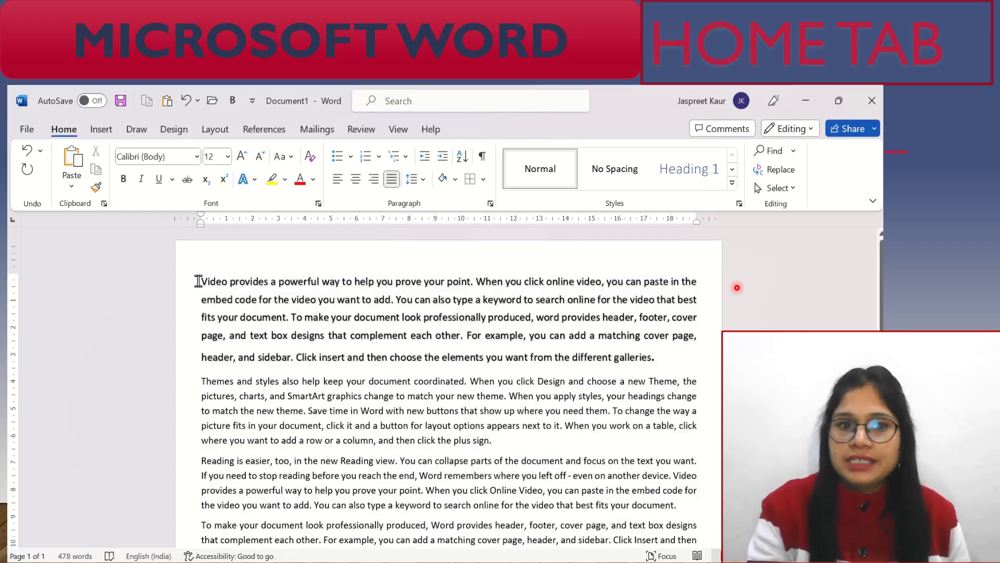
Shade the bold opening paragraph grey
{"action": "mouse_move", "coordinate": [201, 282]}
{"action": "left_mouse_down"}
{"action": "mouse_move", "coordinate": [455, 369]}
{"action": "mouse_move", "coordinate": [659, 350]}
{"action": "left_mouse_up"}
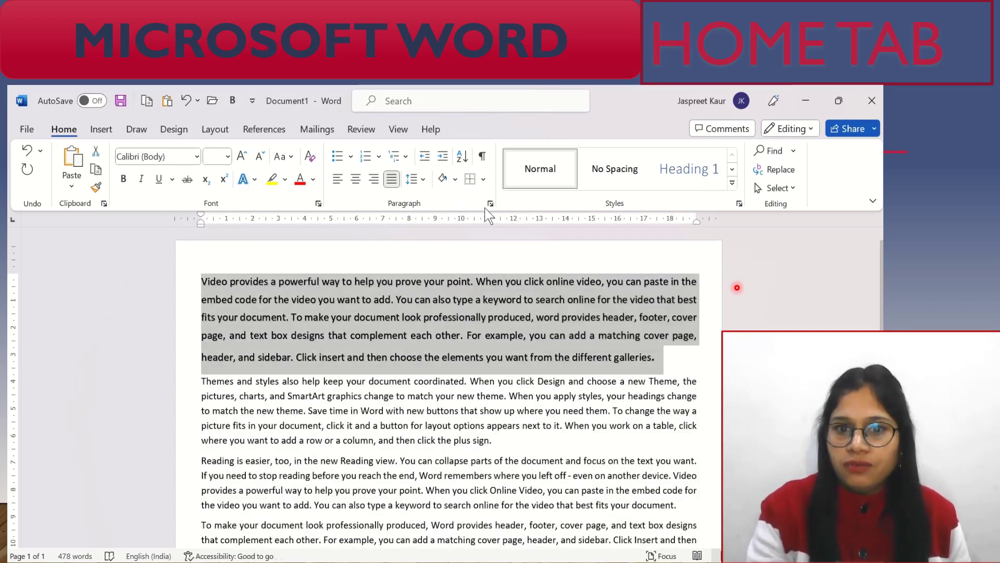
{"action": "left_click", "coordinate": [455, 180]}
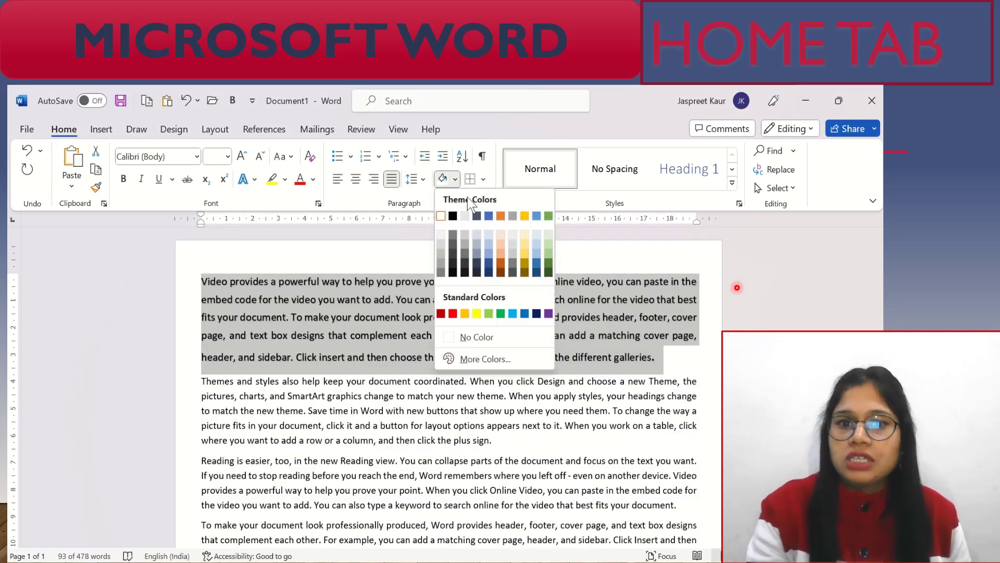
{"action": "left_click", "coordinate": [514, 245]}
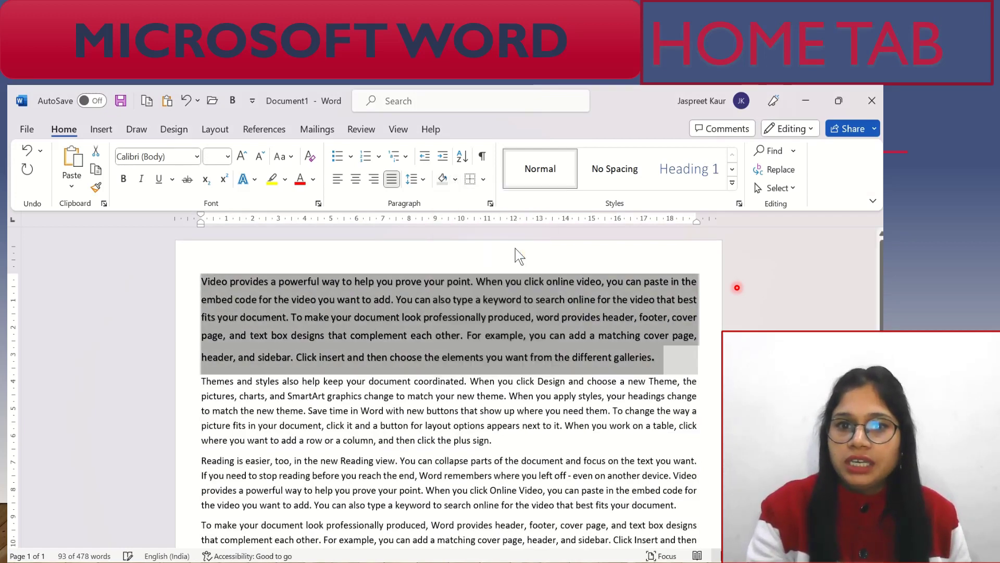
Shade the 'Themes and styles' paragraph light blue
{"action": "left_click", "coordinate": [381, 398]}
{"action": "mouse_move", "coordinate": [203, 381]}
{"action": "left_mouse_down"}
{"action": "mouse_move", "coordinate": [451, 443]}
{"action": "mouse_move", "coordinate": [501, 441]}
{"action": "left_mouse_up"}
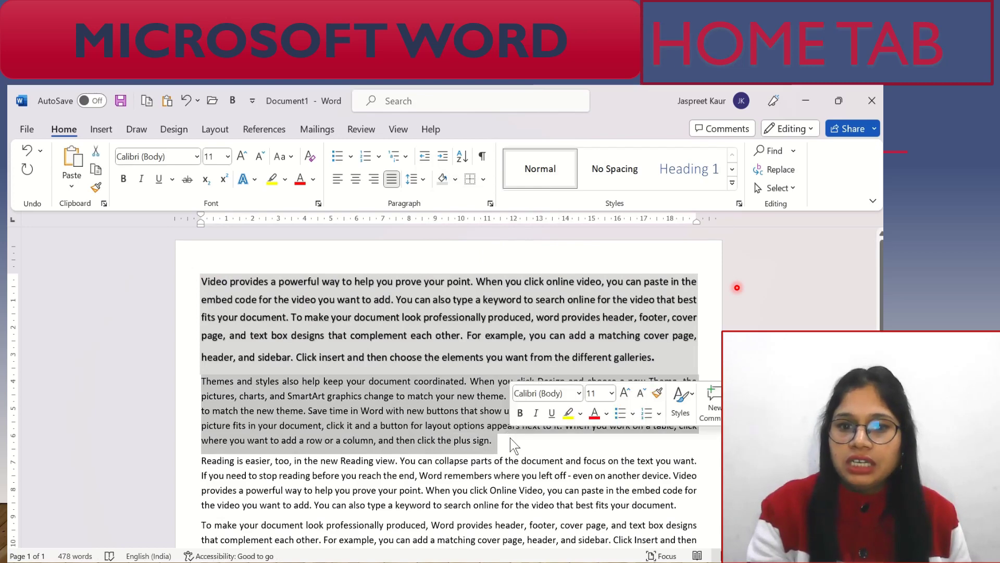
{"action": "left_click", "coordinate": [455, 180]}
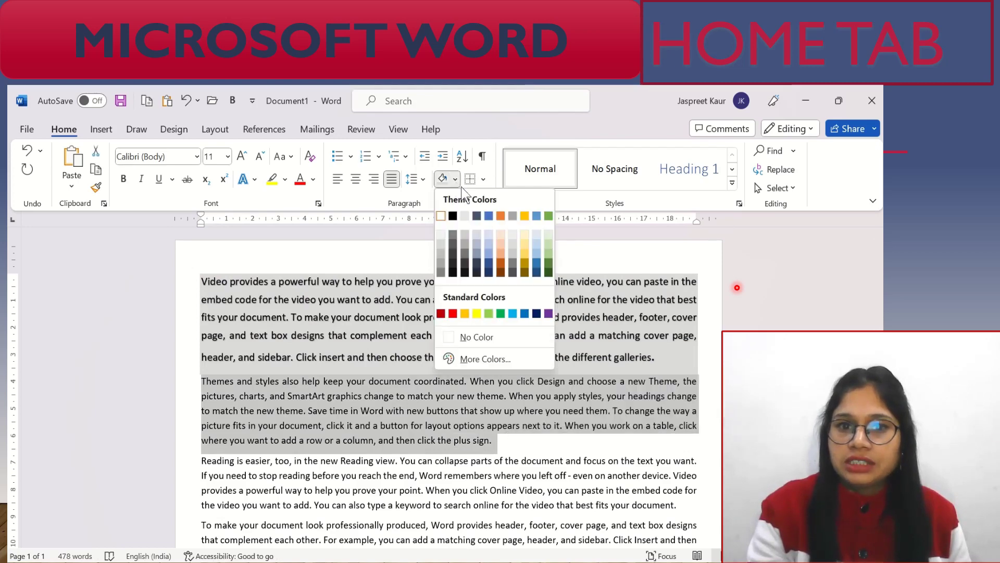
{"action": "left_click", "coordinate": [535, 259]}
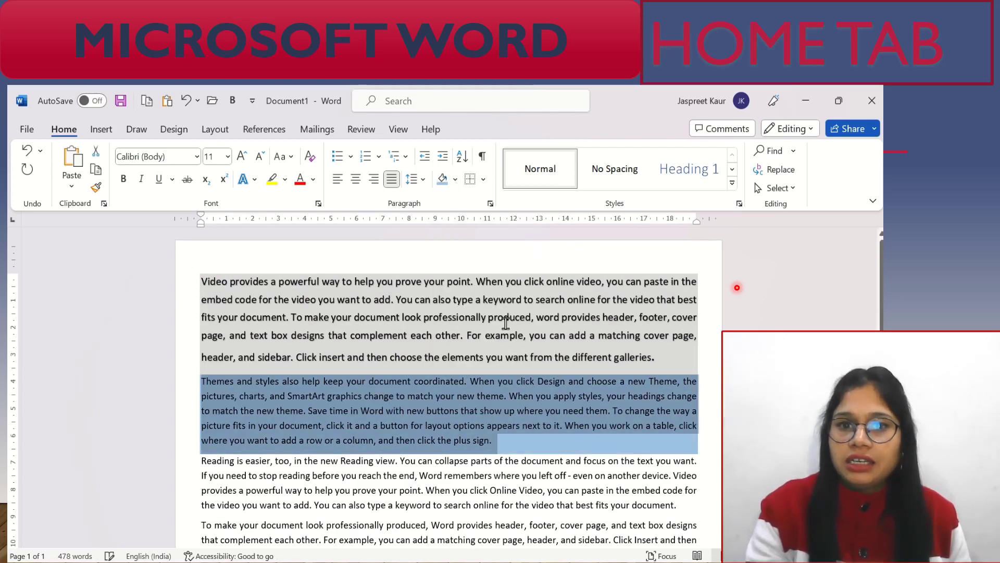
{"action": "left_click", "coordinate": [465, 474]}
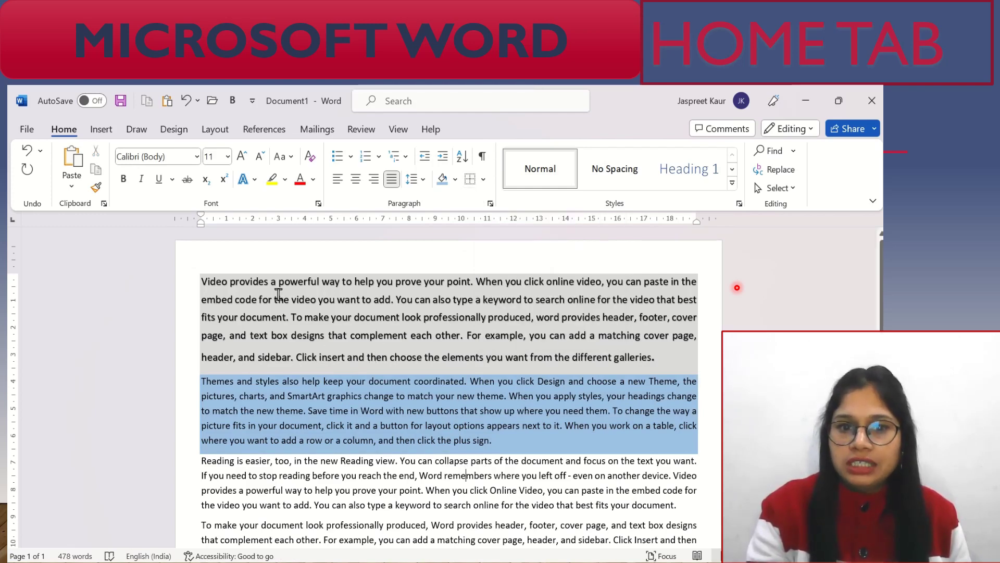
{"action": "left_click_drag", "start_coordinate": [202, 281], "coordinate": [654, 356]}
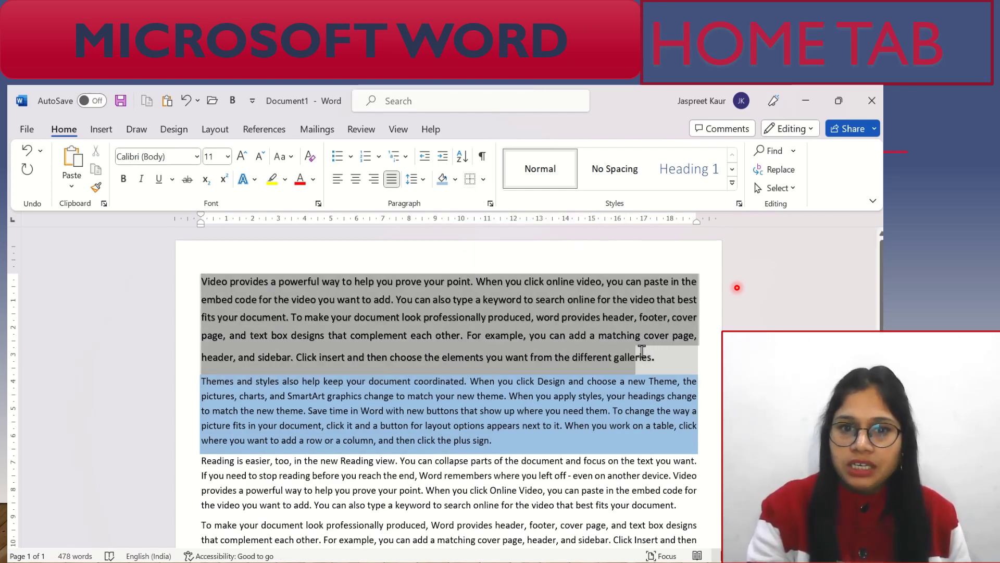
{"action": "left_click", "coordinate": [483, 180]}
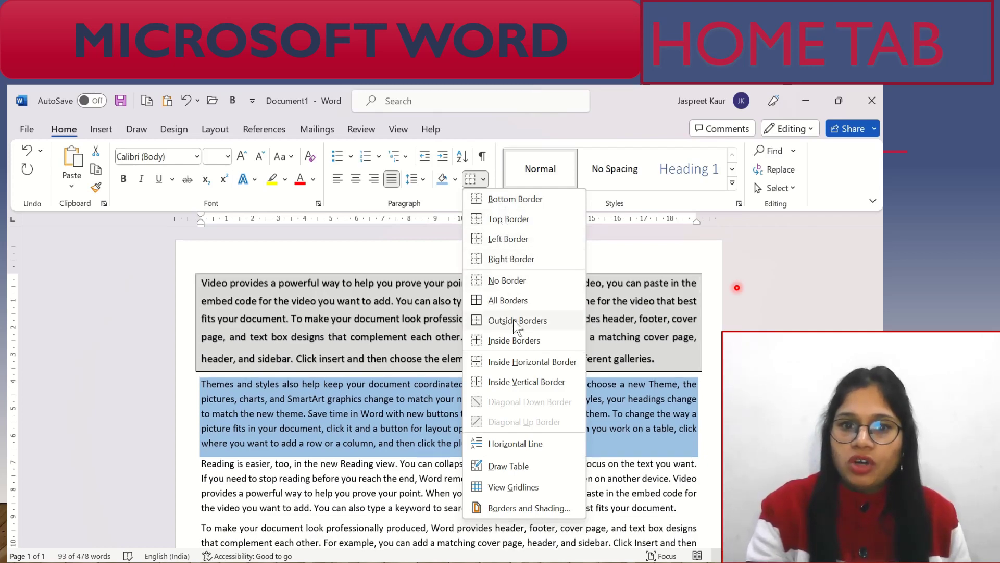
{"action": "left_click", "coordinate": [514, 321]}
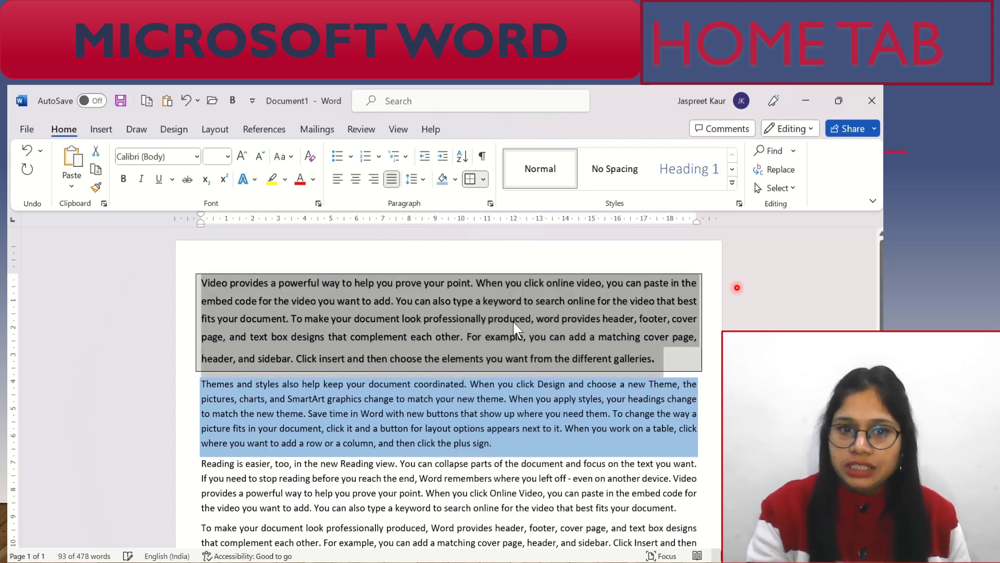
{"action": "left_click", "coordinate": [296, 431]}
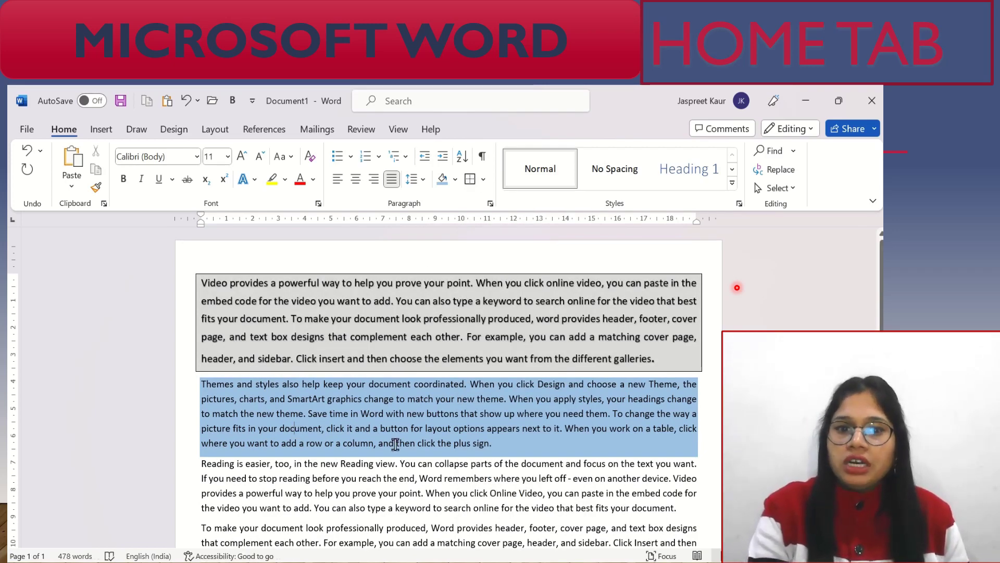
{"action": "key", "text": "ctrl+a"}
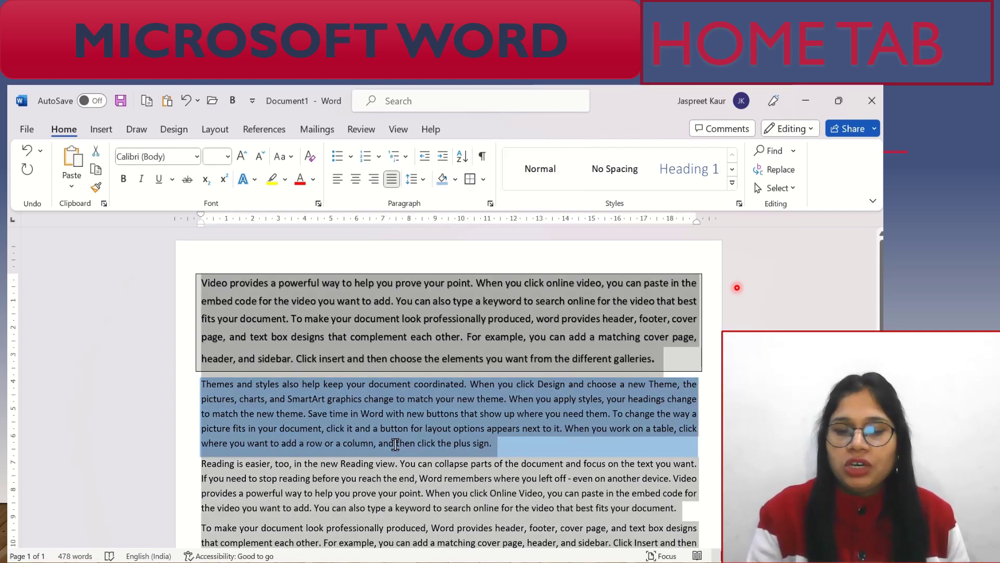
{"action": "left_click", "coordinate": [484, 180]}
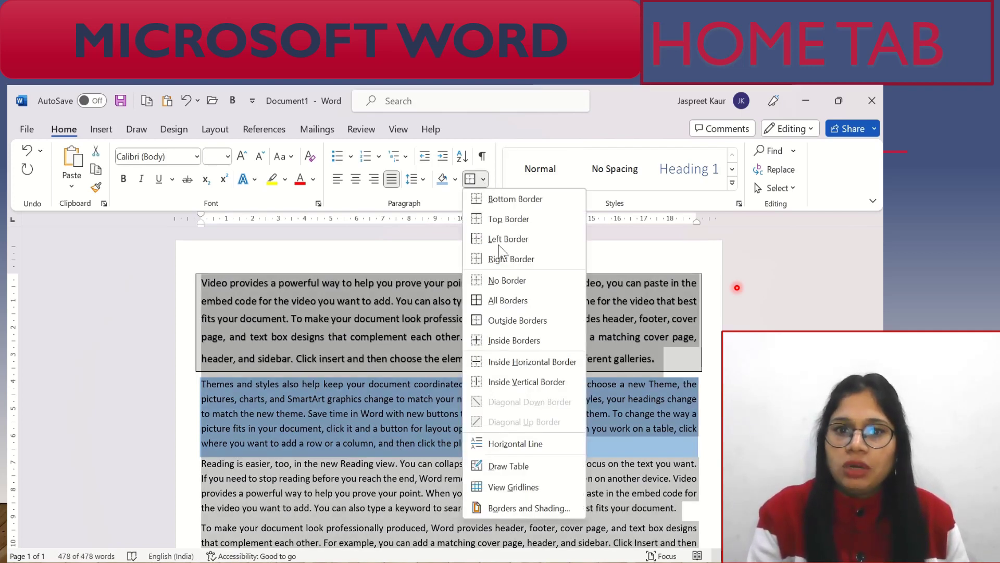
{"action": "left_click", "coordinate": [507, 300]}
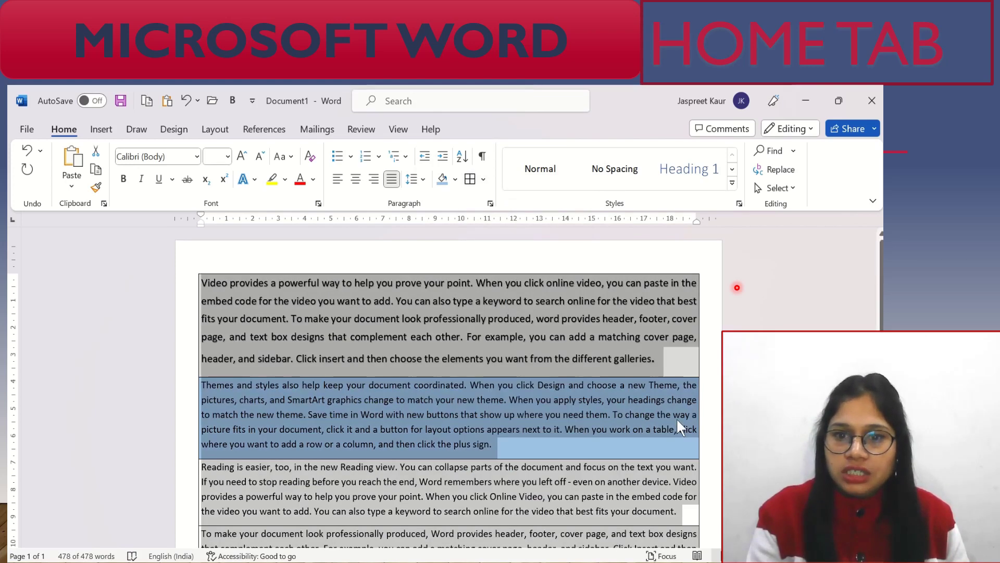
{"action": "left_click", "coordinate": [713, 294]}
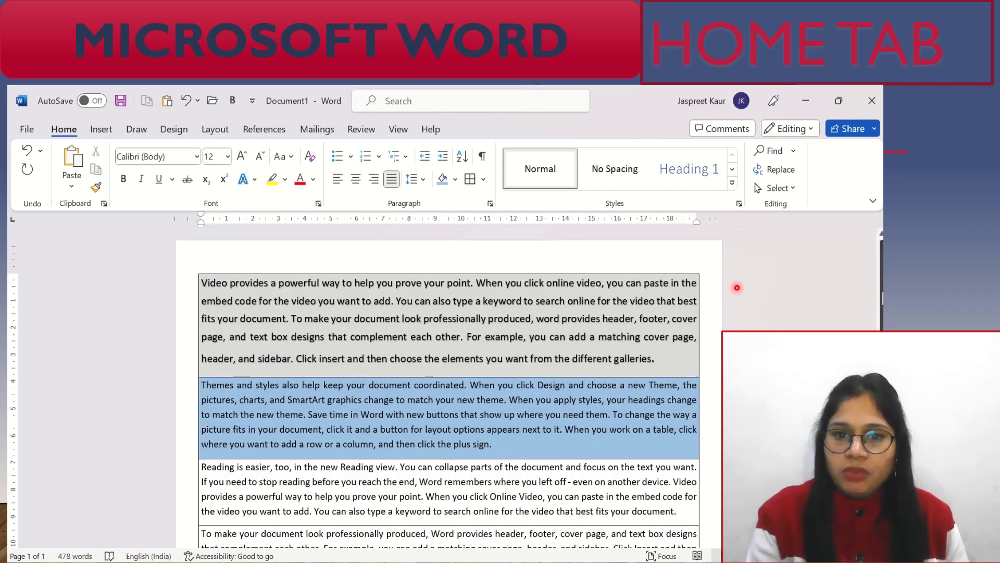
{"action": "scroll", "coordinate": [879, 298], "scroll_direction": "down", "scroll_amount": 5}
{"action": "scroll", "coordinate": [737, 287], "scroll_direction": "down", "scroll_amount": 3}
{"action": "scroll", "coordinate": [737, 288], "scroll_direction": "up", "scroll_amount": 6}
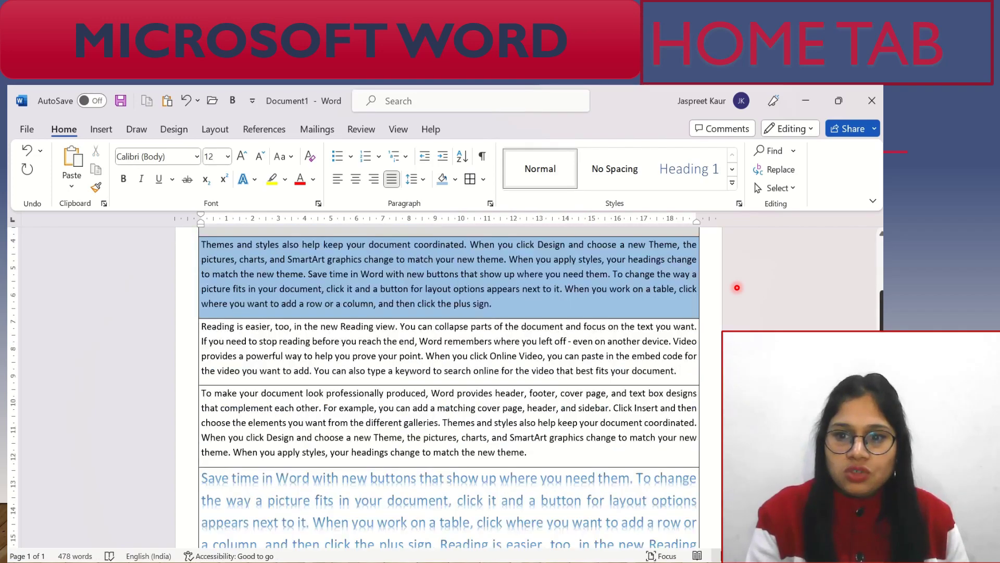
{"action": "scroll", "coordinate": [737, 288], "scroll_direction": "up", "scroll_amount": 3}
{"action": "scroll", "coordinate": [737, 288], "scroll_direction": "up", "scroll_amount": 2}
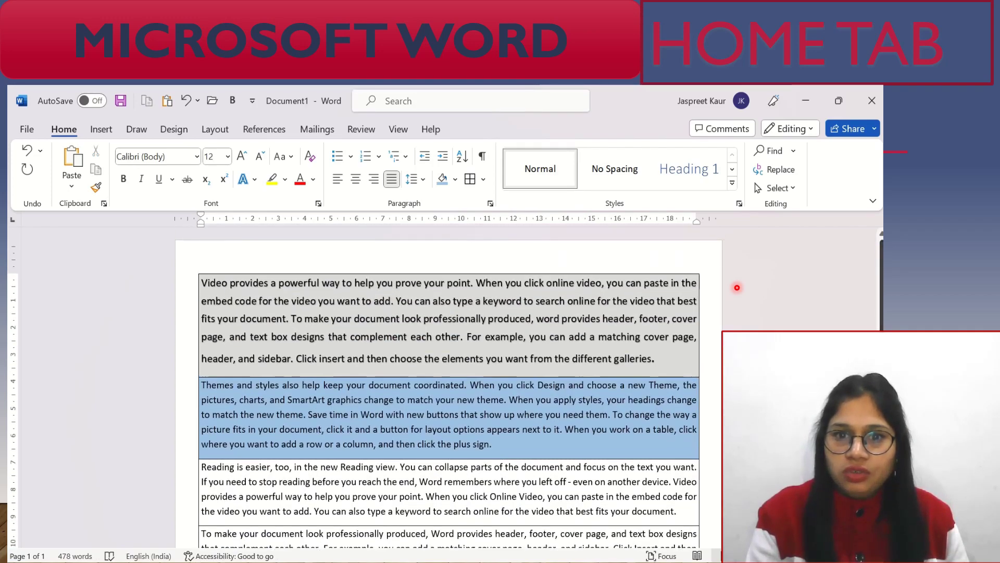
{"action": "left_click", "coordinate": [554, 333]}
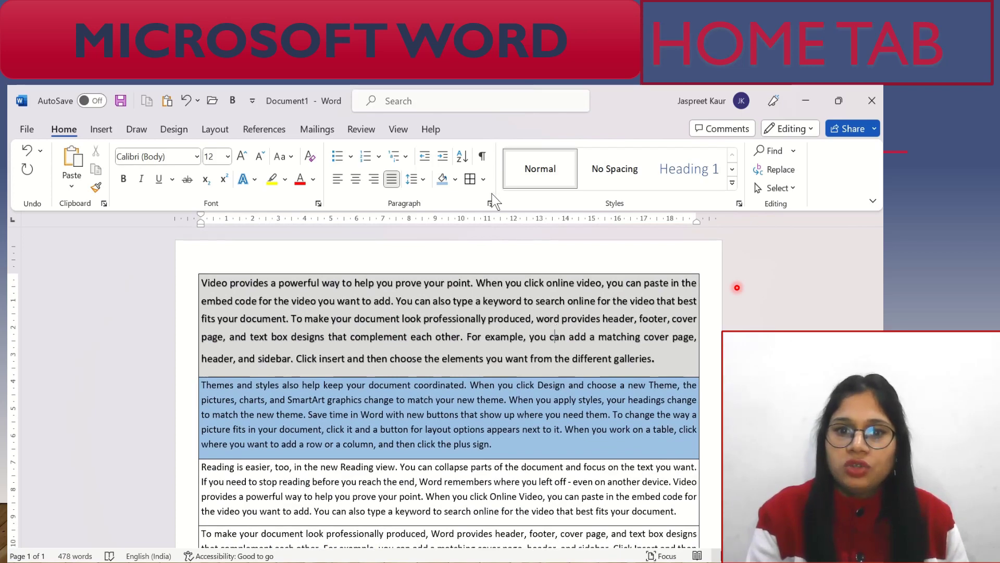
{"action": "left_click", "coordinate": [484, 180]}
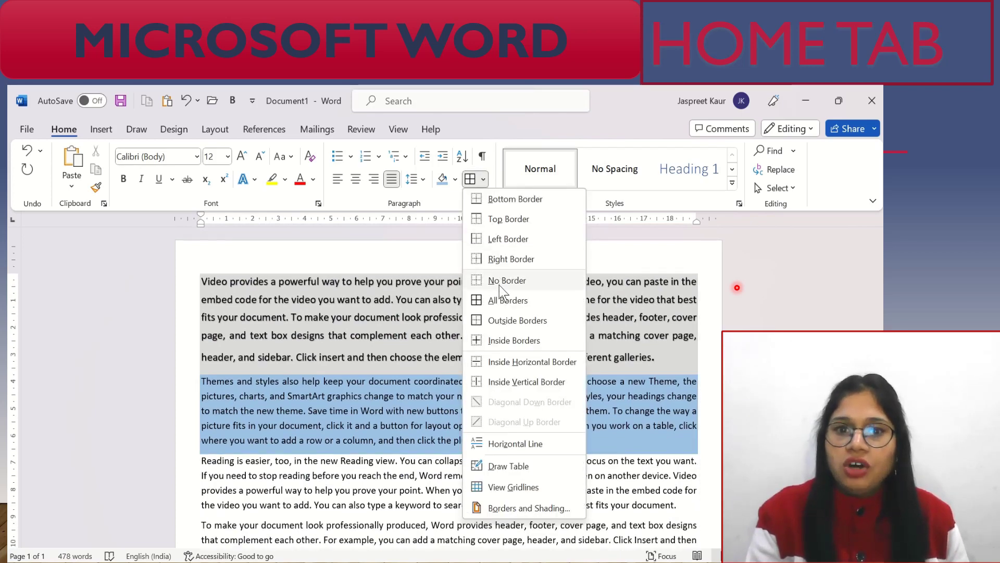
{"action": "left_click", "coordinate": [499, 282]}
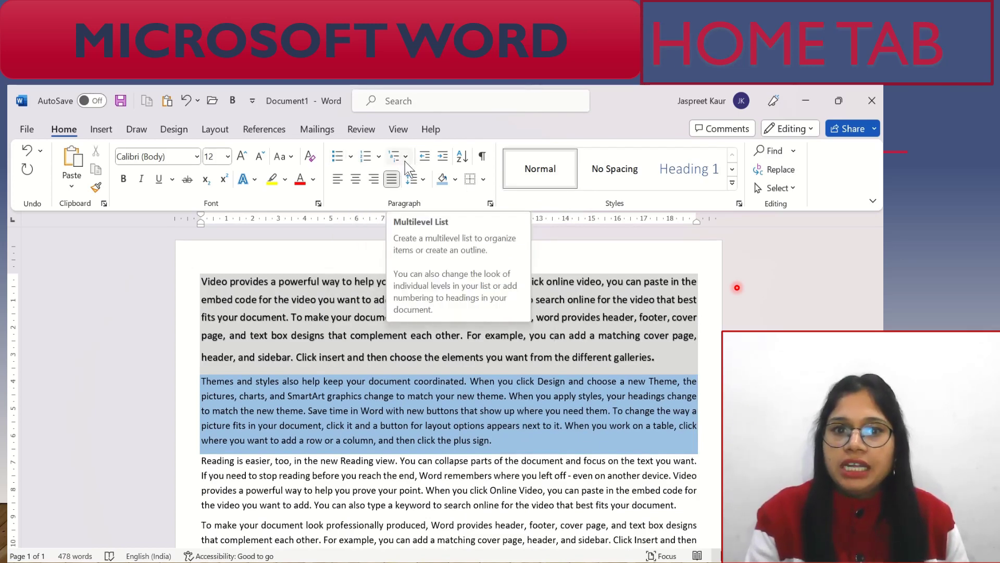
{"action": "mouse_move", "coordinate": [880, 281]}
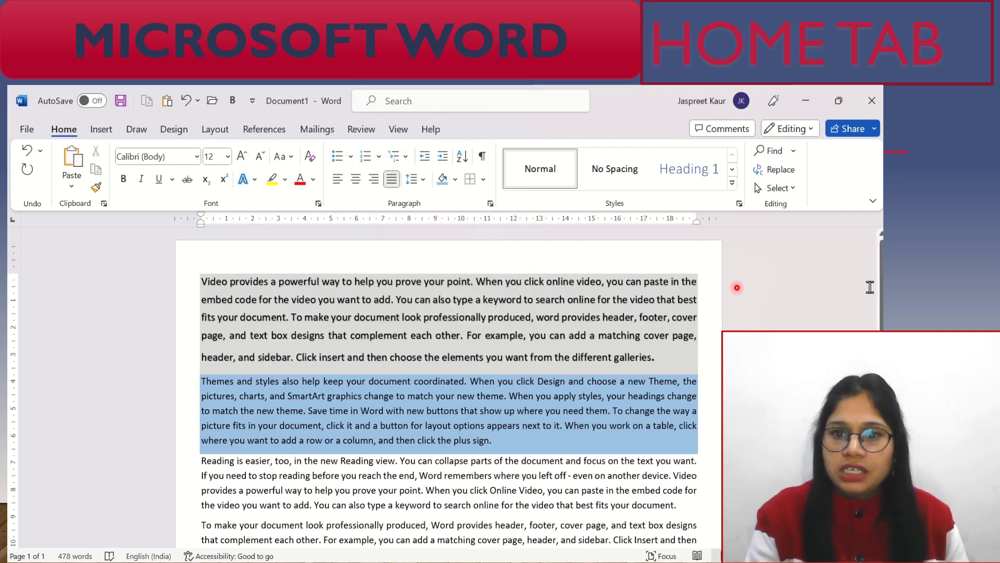
{"action": "scroll", "coordinate": [448, 365], "scroll_direction": "down", "scroll_amount": 10}
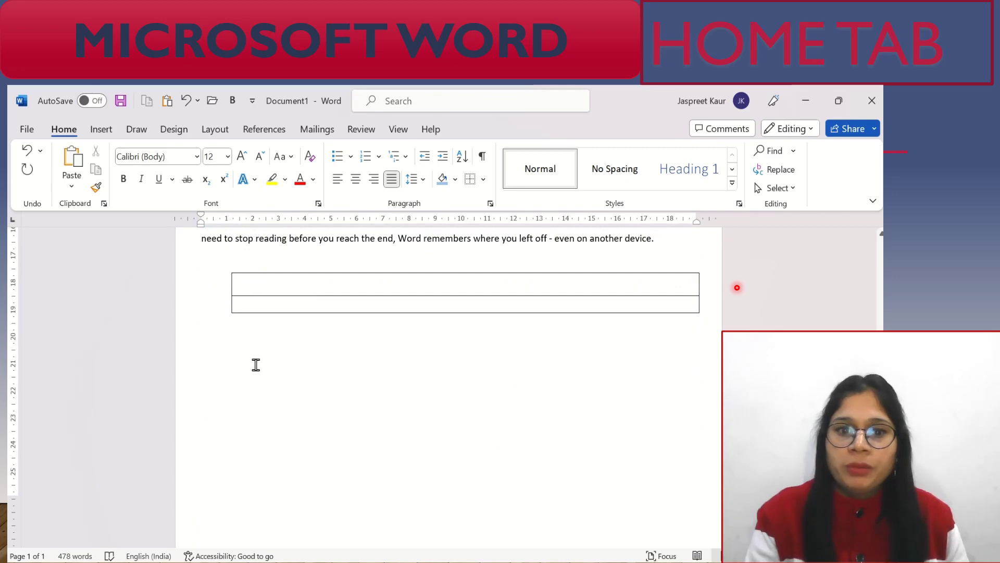
{"action": "left_click", "coordinate": [258, 364]}
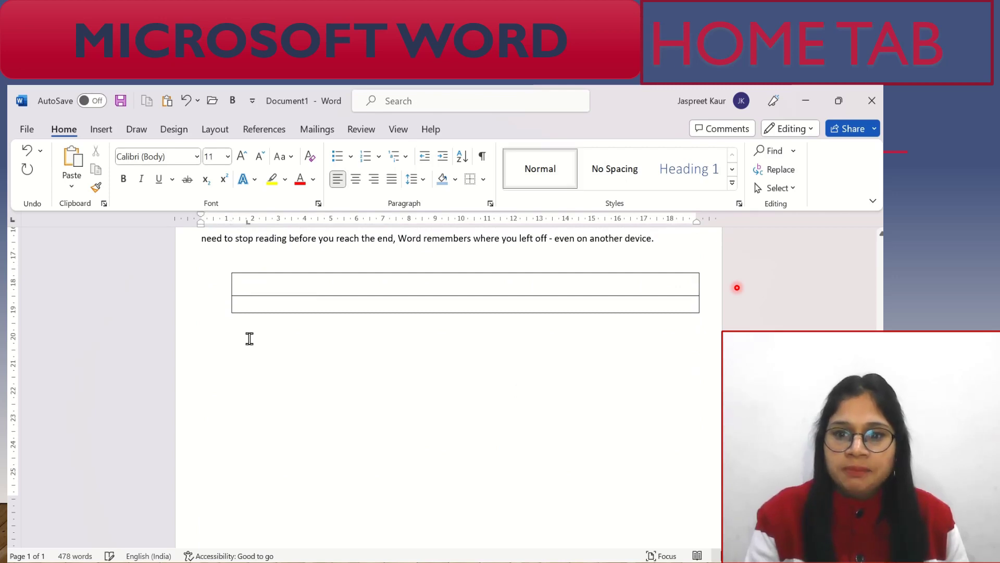
{"action": "key", "text": "ctrl+z"}
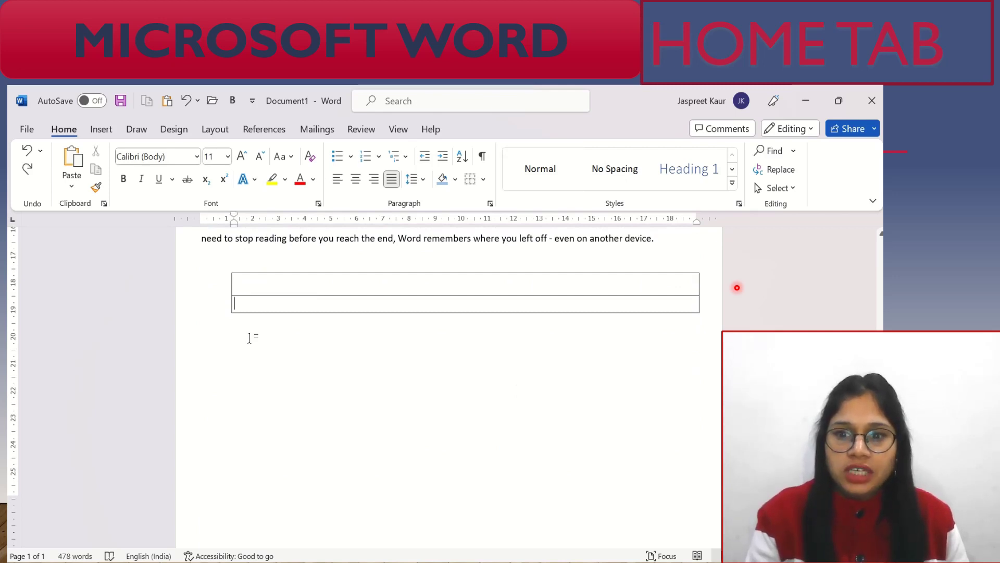
Type the short lines sdfg, sfdgf, asdzfdxgf, adsfg and g below the table, one per line
{"action": "type", "text": "cvfbg"}
{"action": "key", "text": "Return"}
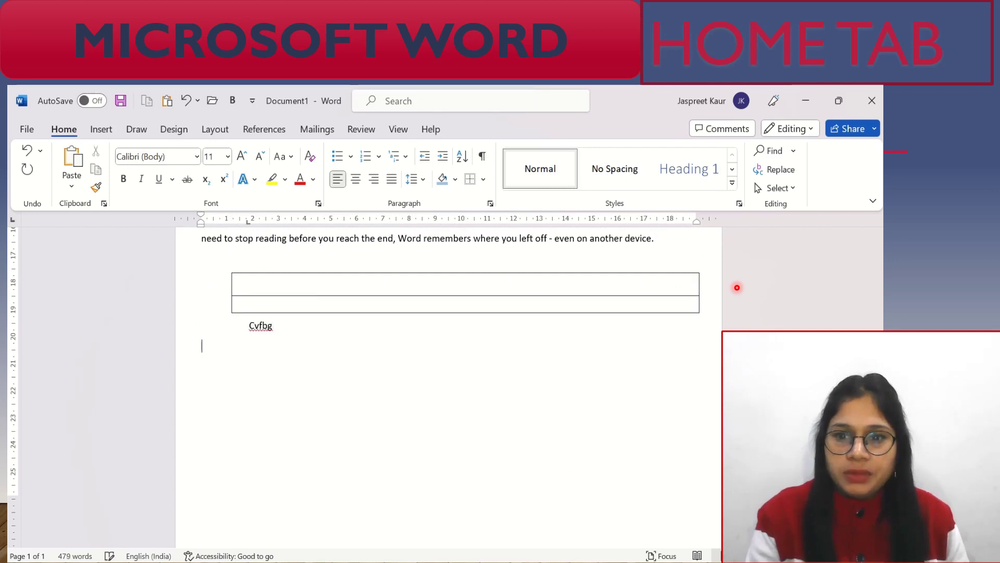
{"action": "type", "text": "sdfg"}
{"action": "key", "text": "Return"}
{"action": "type", "text": "sfdgf"}
{"action": "key", "text": "Return"}
{"action": "type", "text": "asdzfdxgf"}
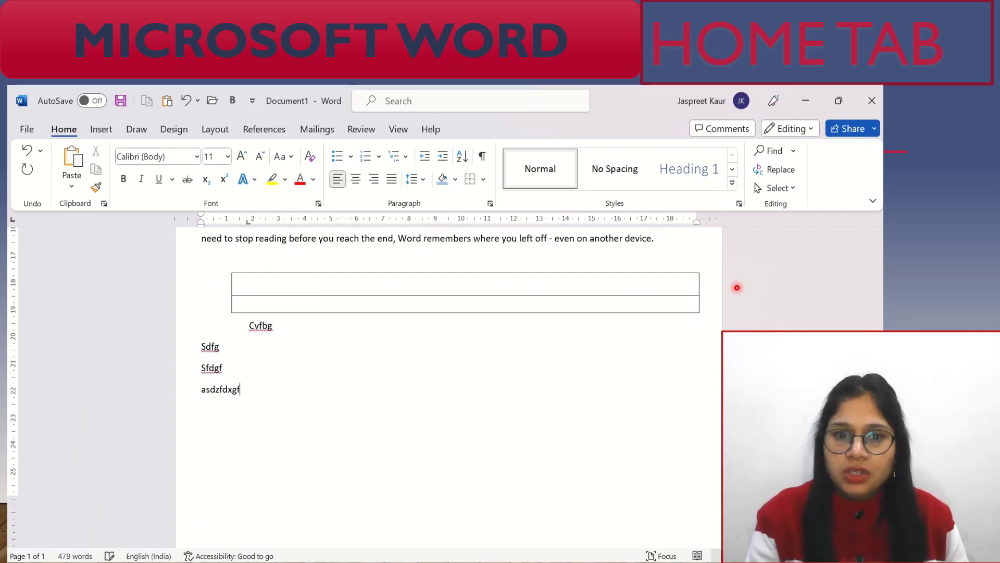
{"action": "key", "text": "Return"}
{"action": "type", "text": "adsfg"}
{"action": "key", "text": "Return"}
{"action": "type", "text": "ghd"}
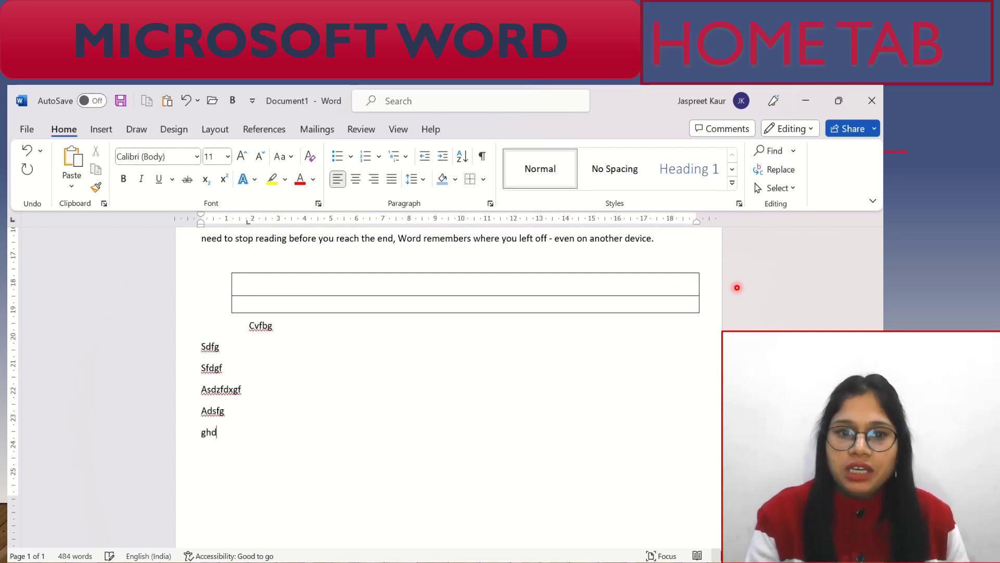
Apply four-diamond bullets to the five new lines
{"action": "left_click_drag", "start_coordinate": [201, 344], "coordinate": [223, 448]}
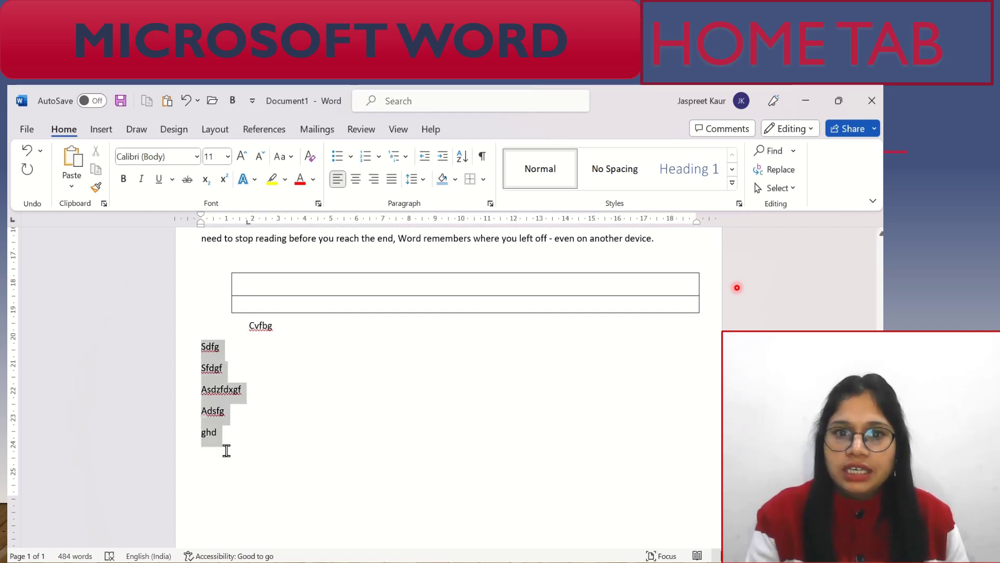
{"action": "left_click", "coordinate": [350, 156]}
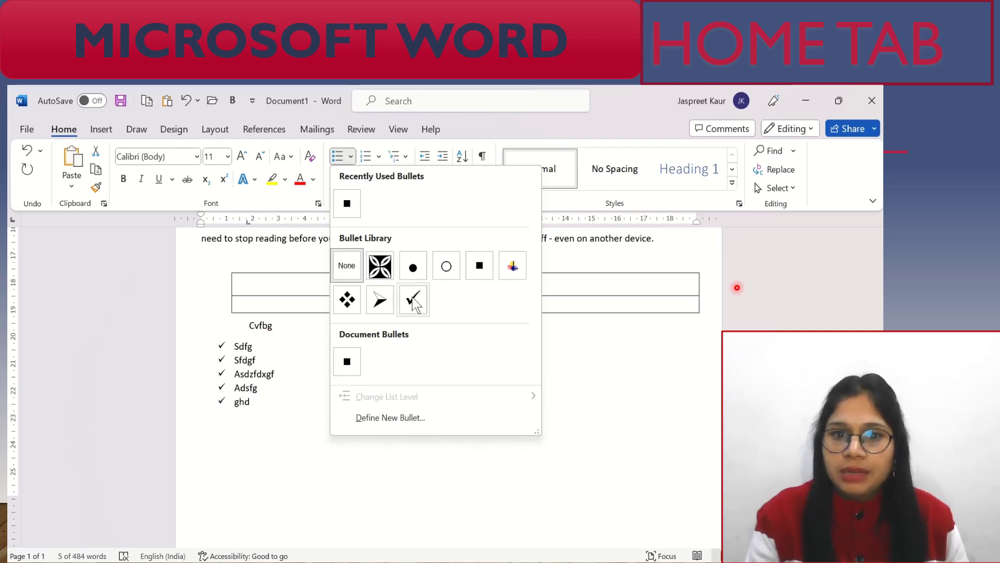
{"action": "left_click", "coordinate": [347, 299]}
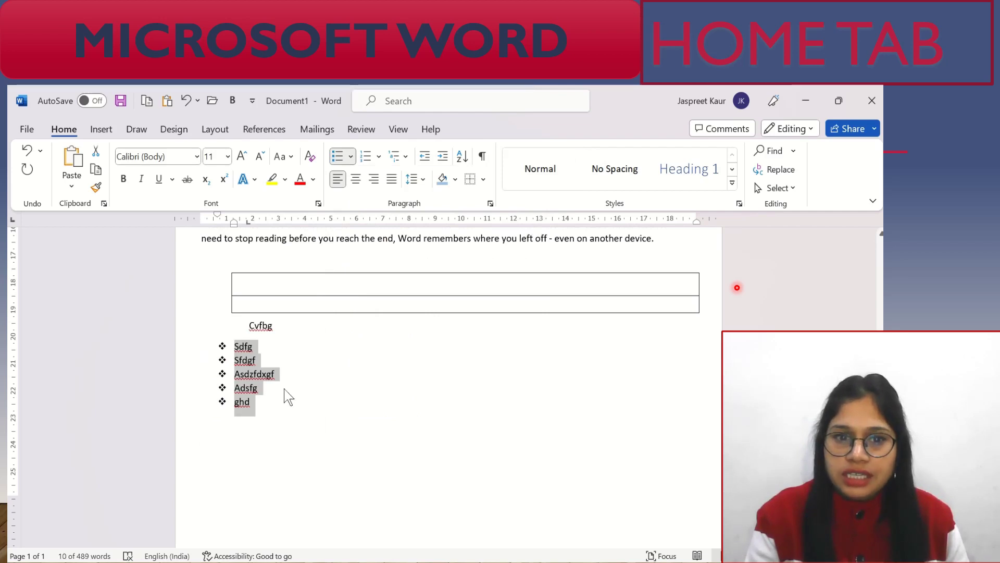
{"action": "left_click", "coordinate": [260, 402]}
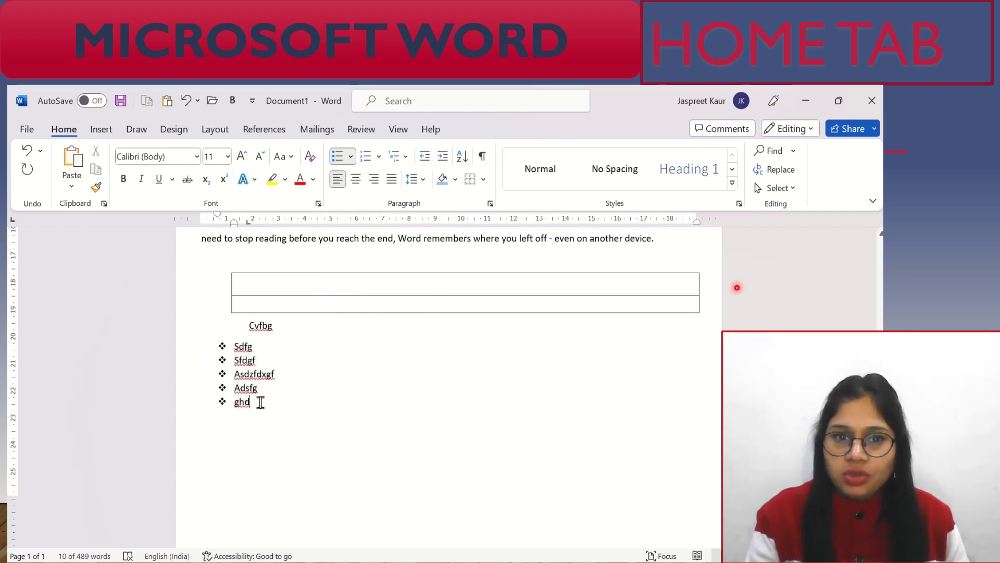
{"action": "left_click_drag", "start_coordinate": [235, 342], "coordinate": [258, 417]}
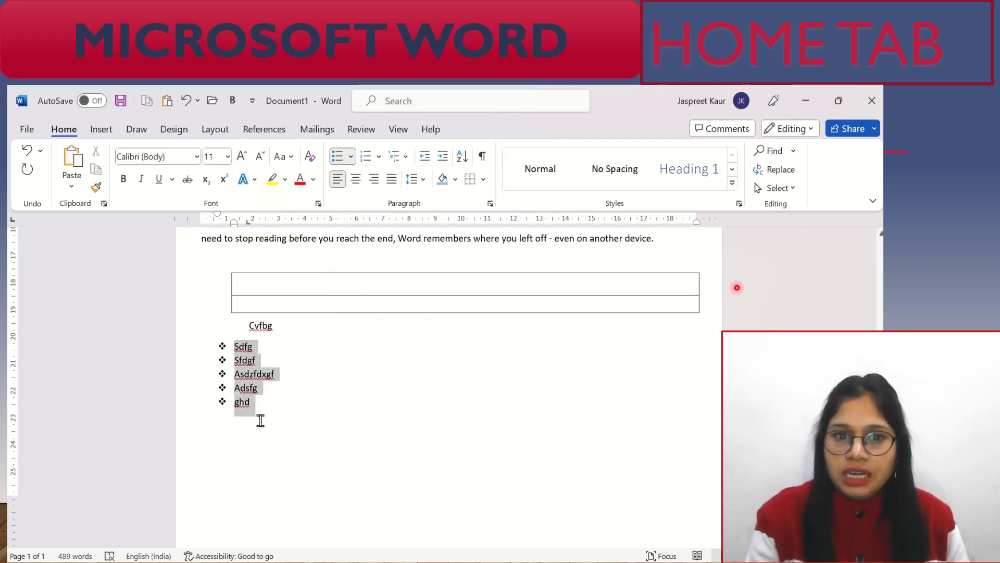
Reletter the list A. to E. and add an empty unnumbered line after Ghd
{"action": "left_click", "coordinate": [378, 156]}
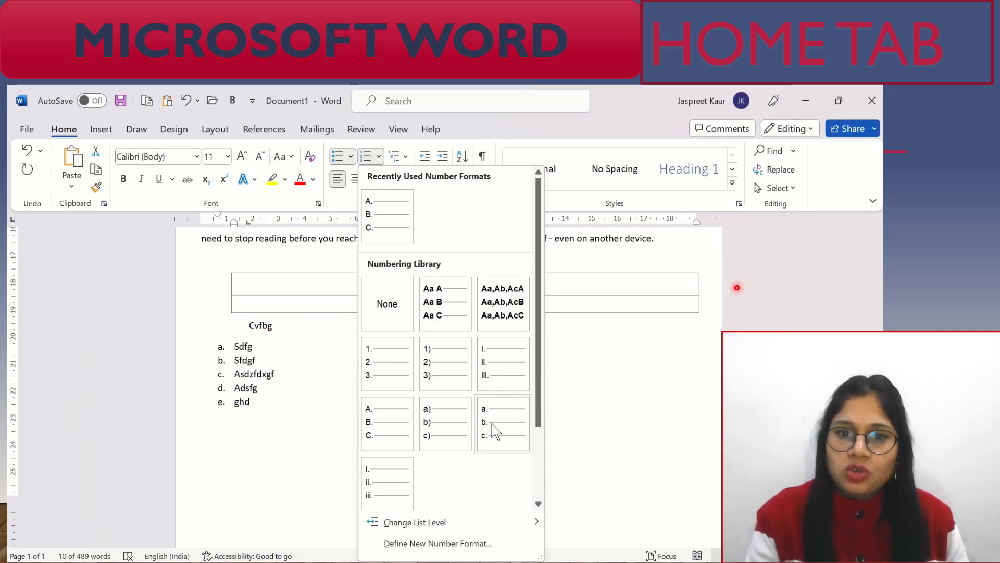
{"action": "left_click", "coordinate": [380, 414]}
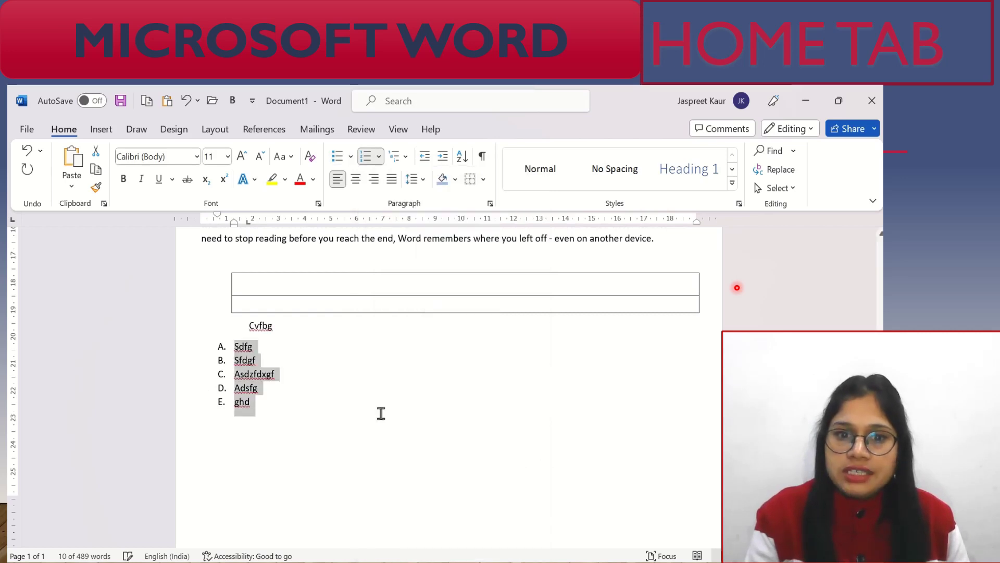
{"action": "left_click", "coordinate": [297, 370]}
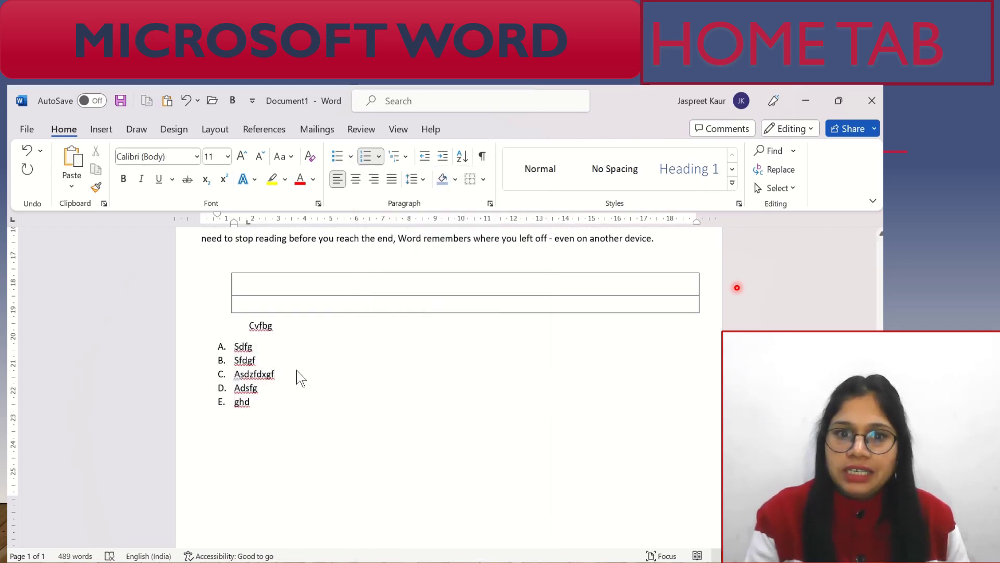
{"action": "left_click", "coordinate": [351, 156]}
{"action": "mouse_move", "coordinate": [386, 395]}
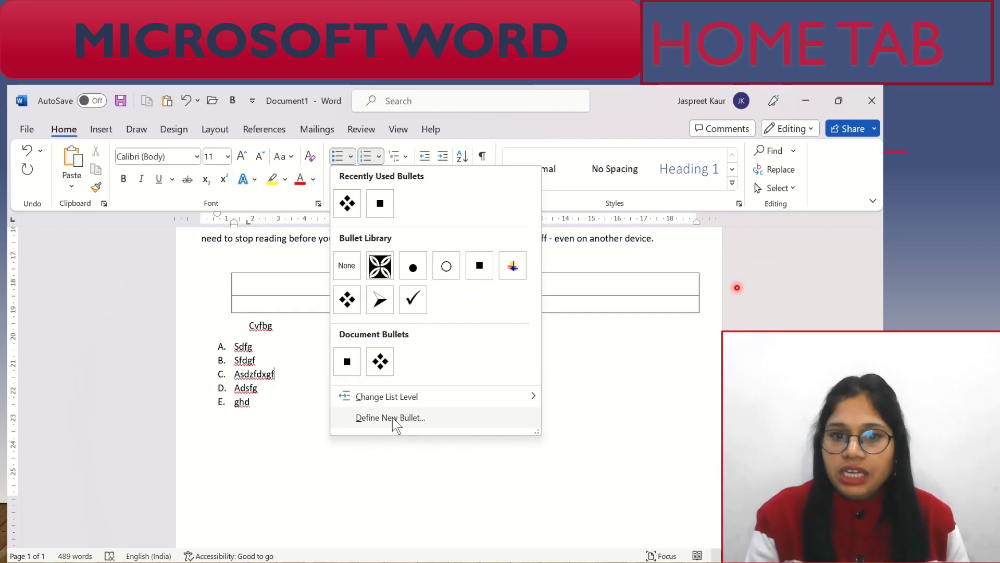
{"action": "left_click", "coordinate": [247, 423]}
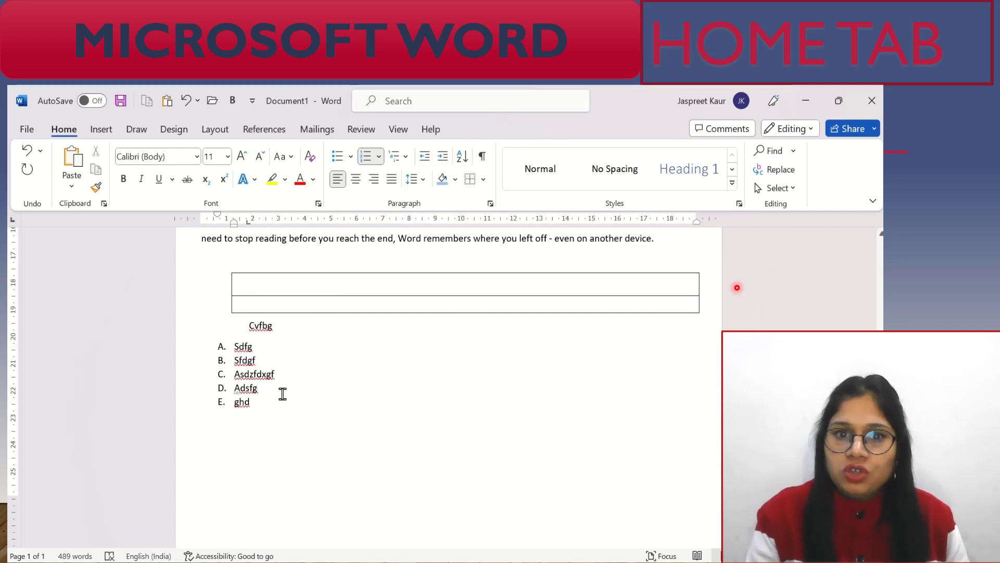
{"action": "key", "text": "Return"}
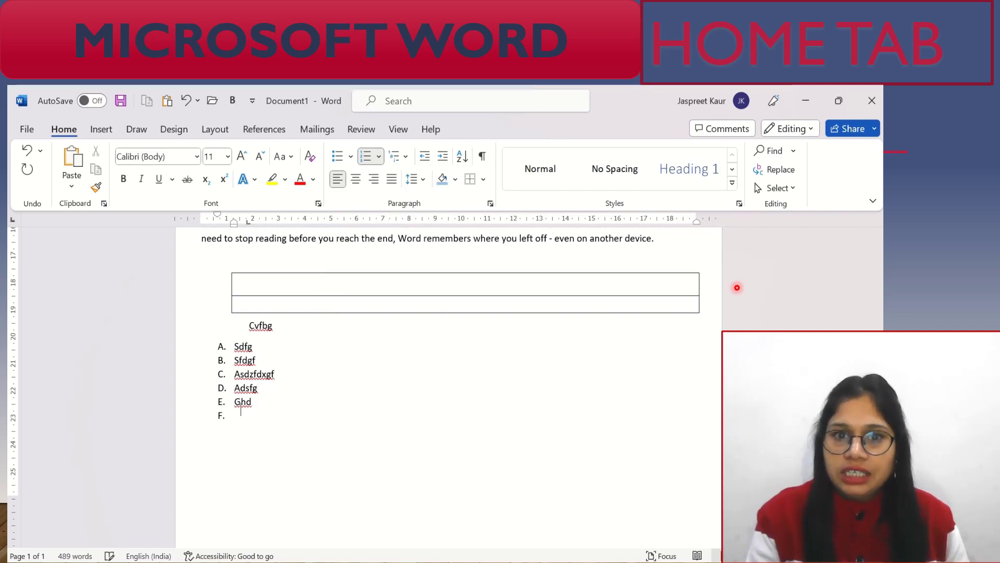
{"action": "key", "text": "BackSpace"}
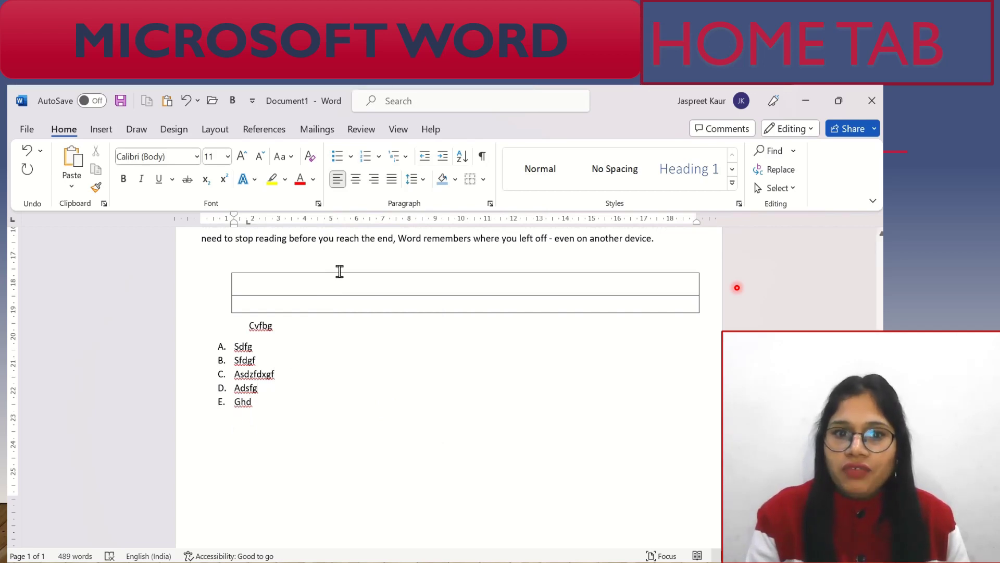
Define a Wingdings flower symbol (code 124) as a new bullet for the line below E
{"action": "left_click", "coordinate": [352, 156]}
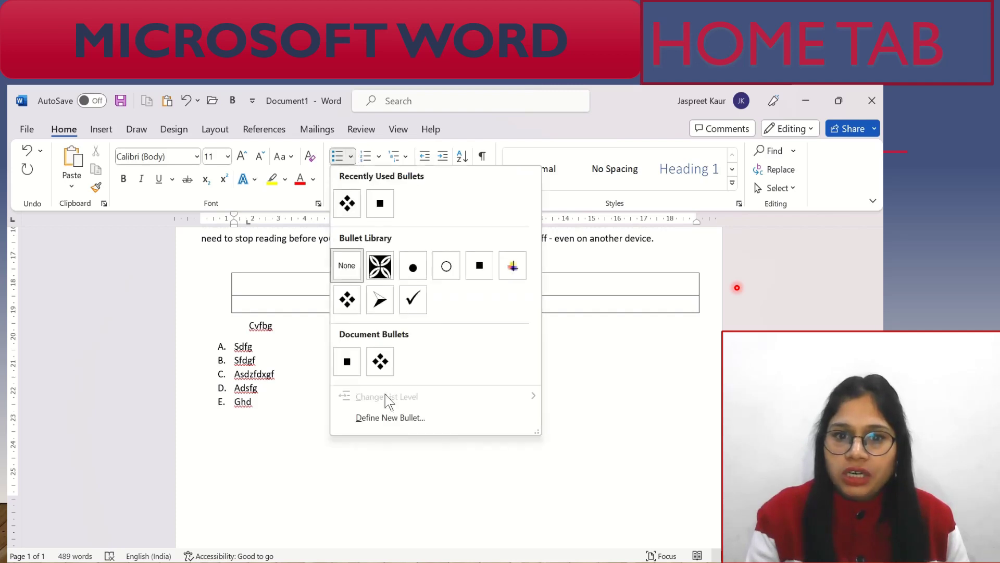
{"action": "left_click", "coordinate": [386, 417]}
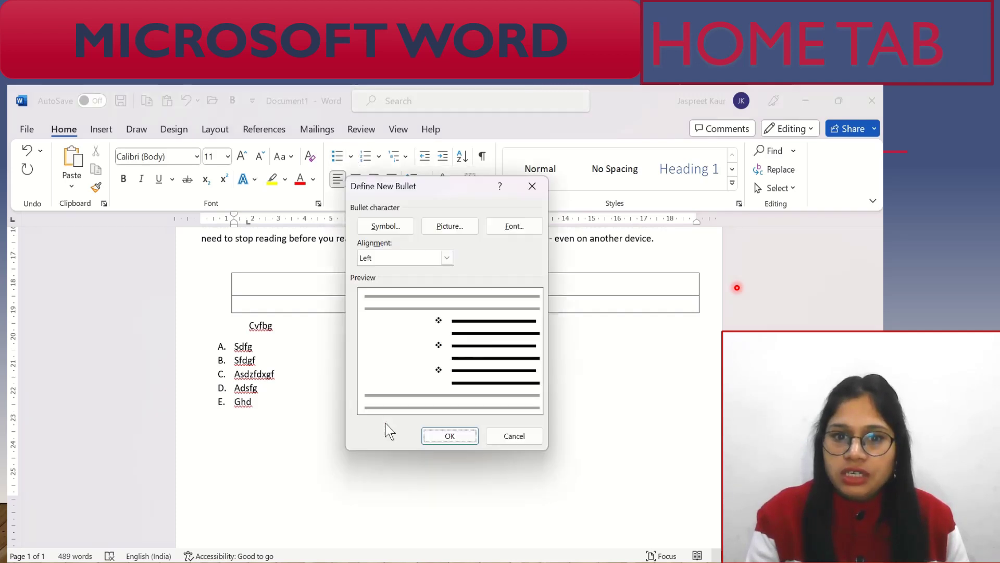
{"action": "left_click", "coordinate": [401, 227]}
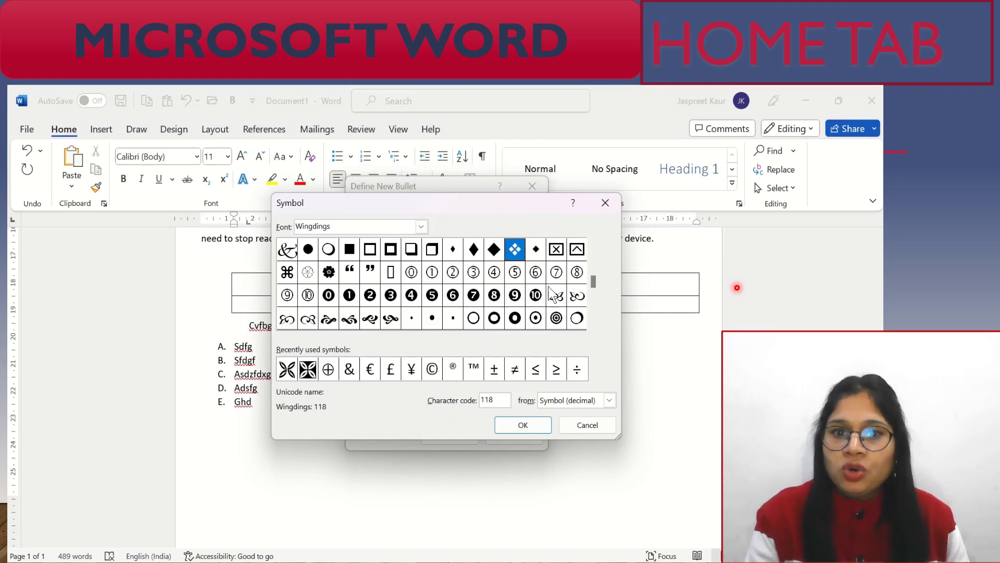
{"action": "left_click_drag", "start_coordinate": [594, 284], "coordinate": [596, 294]}
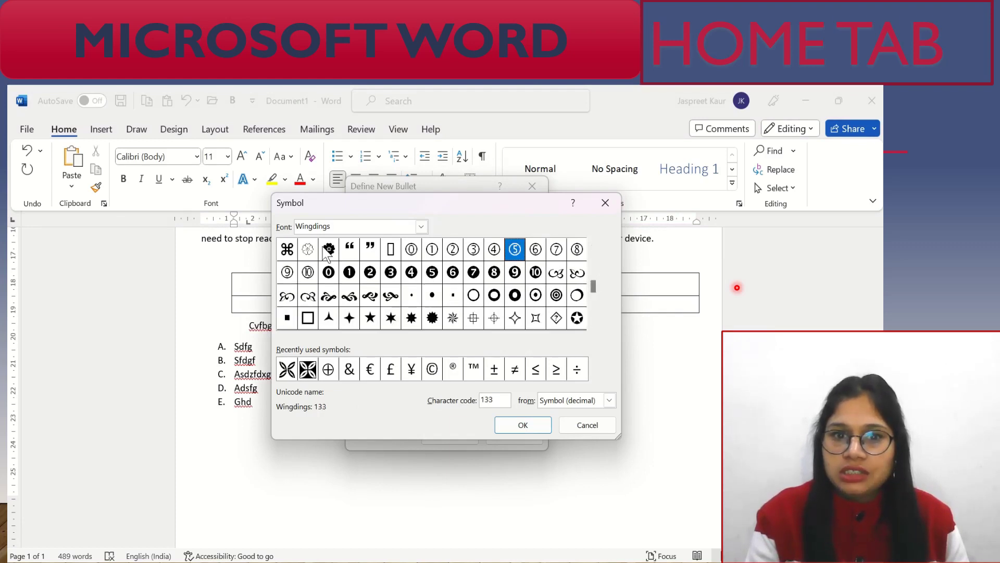
{"action": "left_click", "coordinate": [328, 250]}
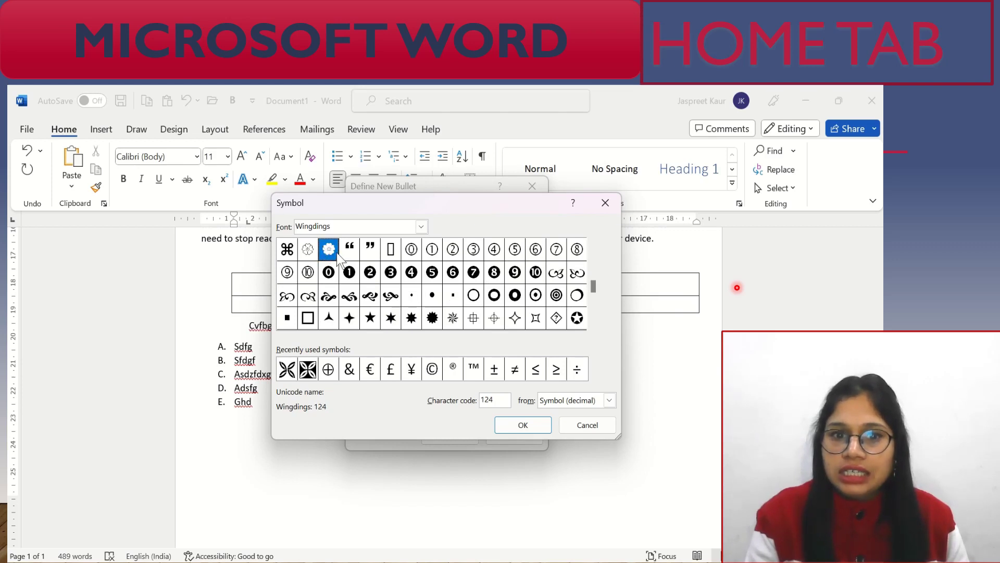
{"action": "left_click", "coordinate": [524, 425]}
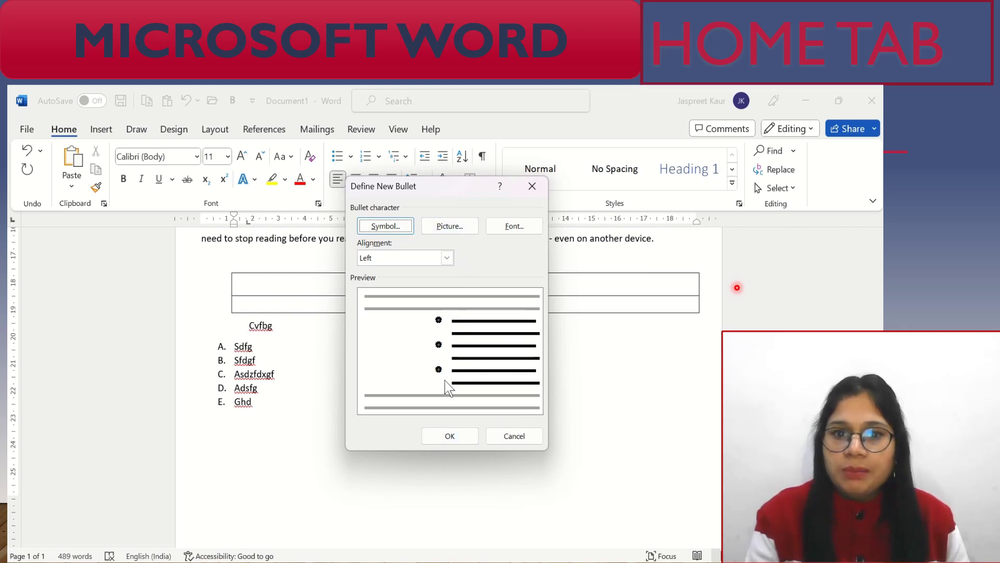
{"action": "left_click", "coordinate": [442, 438]}
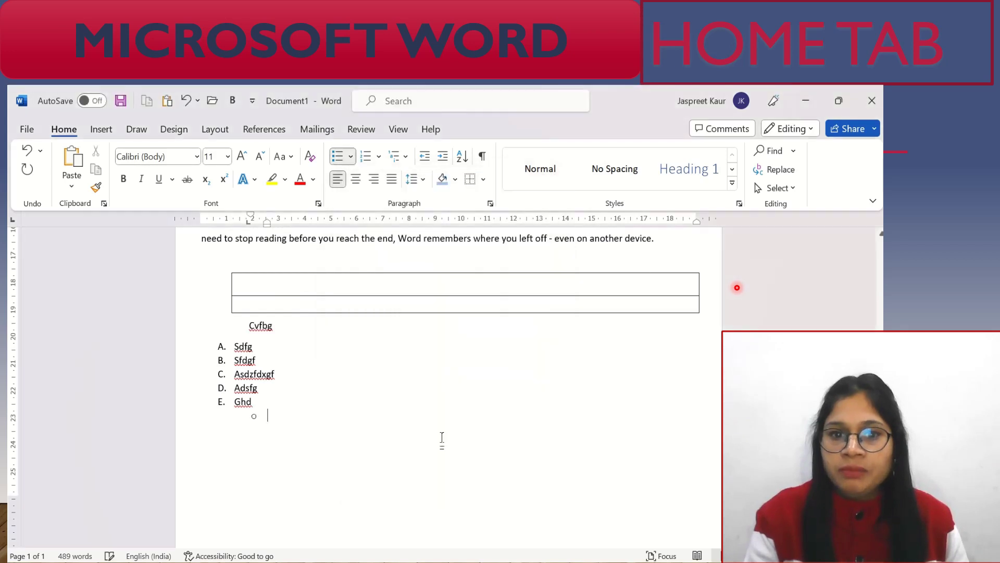
Reuse the flower bullet for sub-items Xdfg, Sddf, Etjy, Grht and Sgdh, then end the list
{"action": "left_click", "coordinate": [352, 155]}
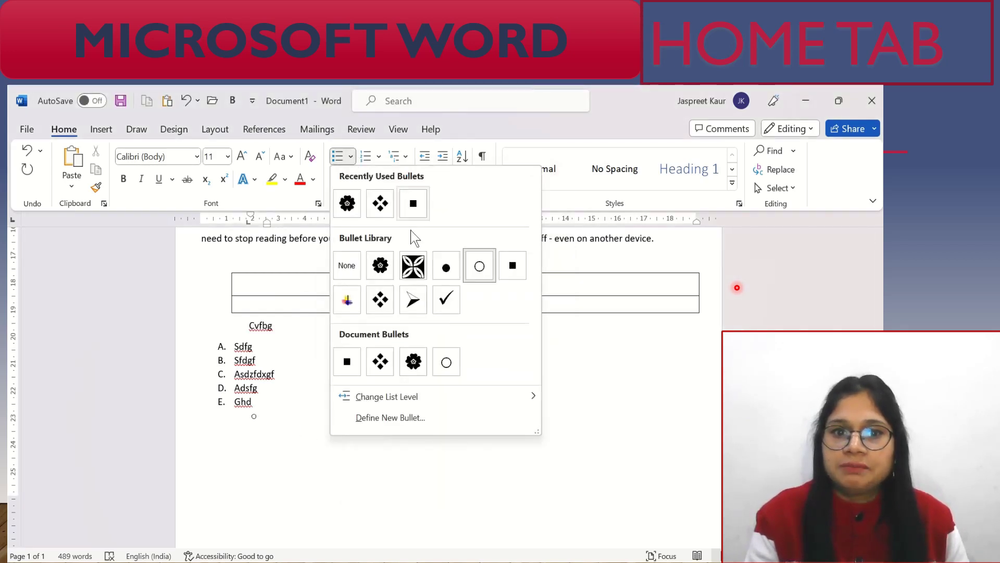
{"action": "left_click", "coordinate": [347, 203]}
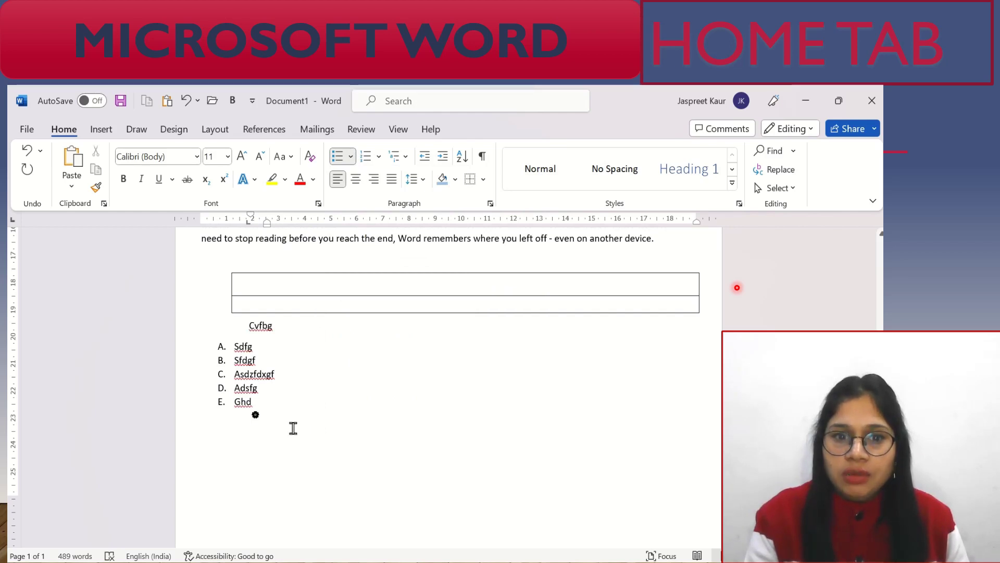
{"action": "type", "text": "xdfg"}
{"action": "key", "text": "Return"}
{"action": "type", "text": "Sddf"}
{"action": "key", "text": "Return"}
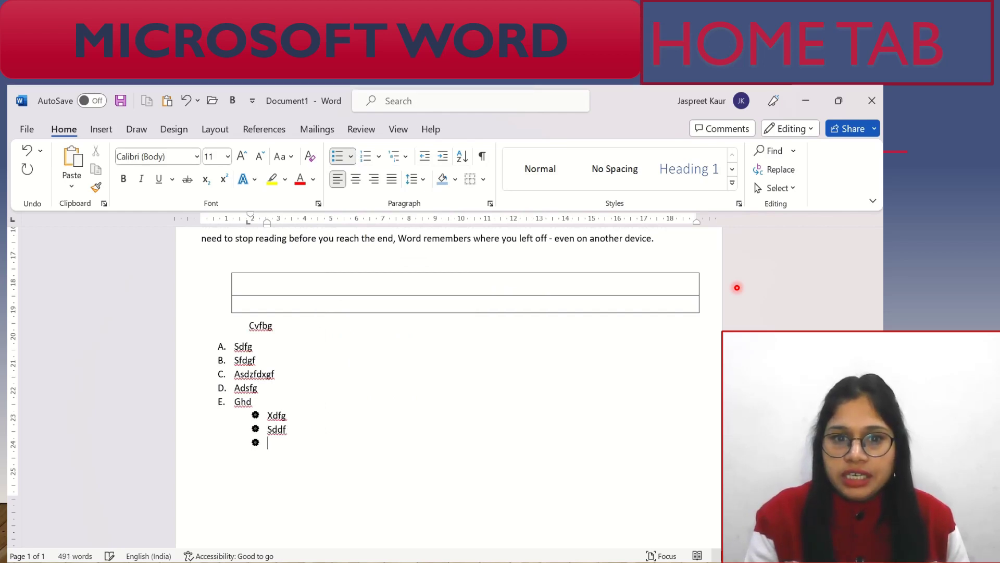
{"action": "type", "text": "Etiy"}
{"action": "key", "text": "Return"}
{"action": "type", "text": "grht"}
{"action": "key", "text": "Return"}
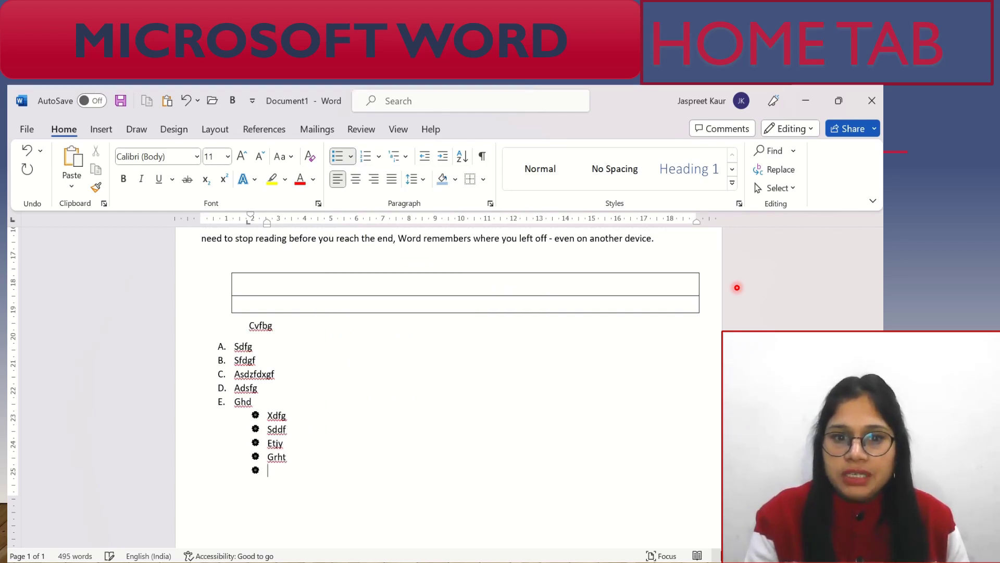
{"action": "type", "text": "sgdh"}
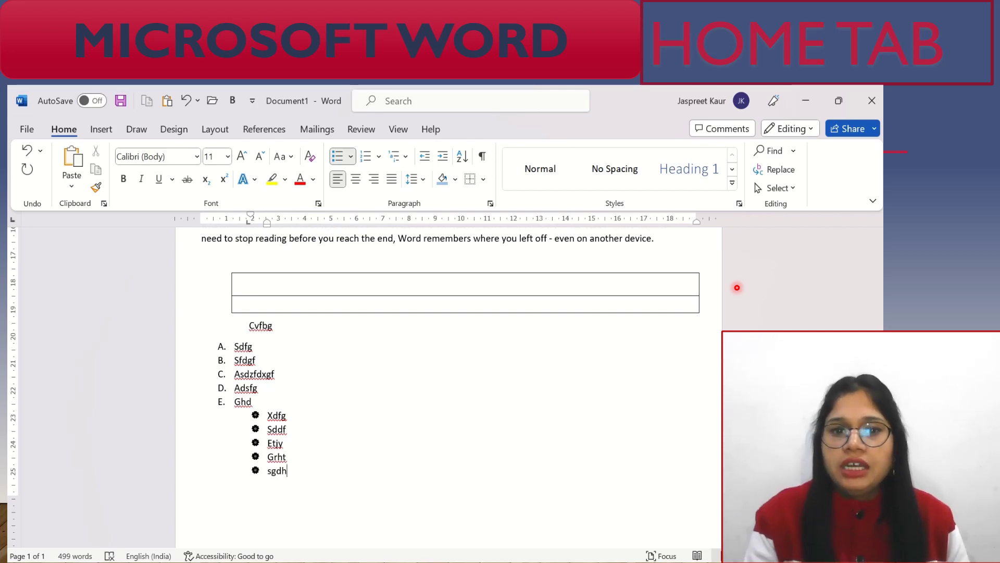
{"action": "key", "text": "Return"}
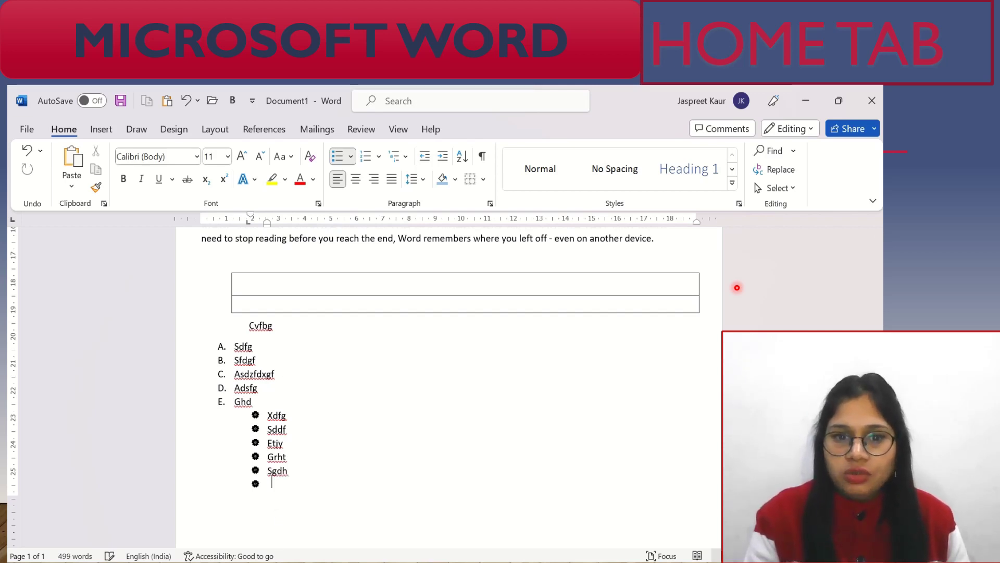
{"action": "key", "text": "BackSpace"}
{"action": "key", "text": "BackSpace"}
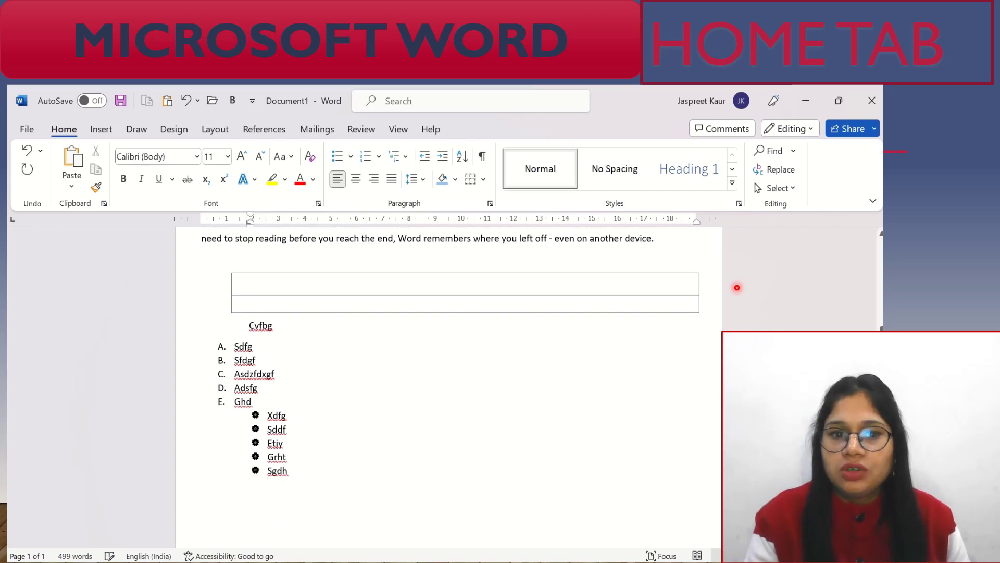
Delete the extra space before Bike and select the list from Vehicles to Bus
{"action": "left_click", "coordinate": [376, 158]}
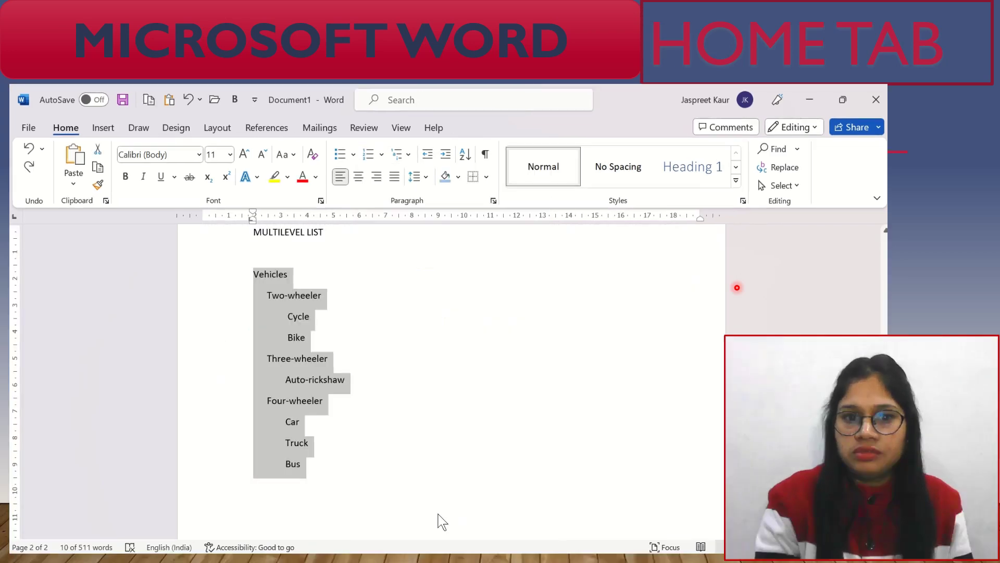
{"action": "left_click", "coordinate": [440, 522]}
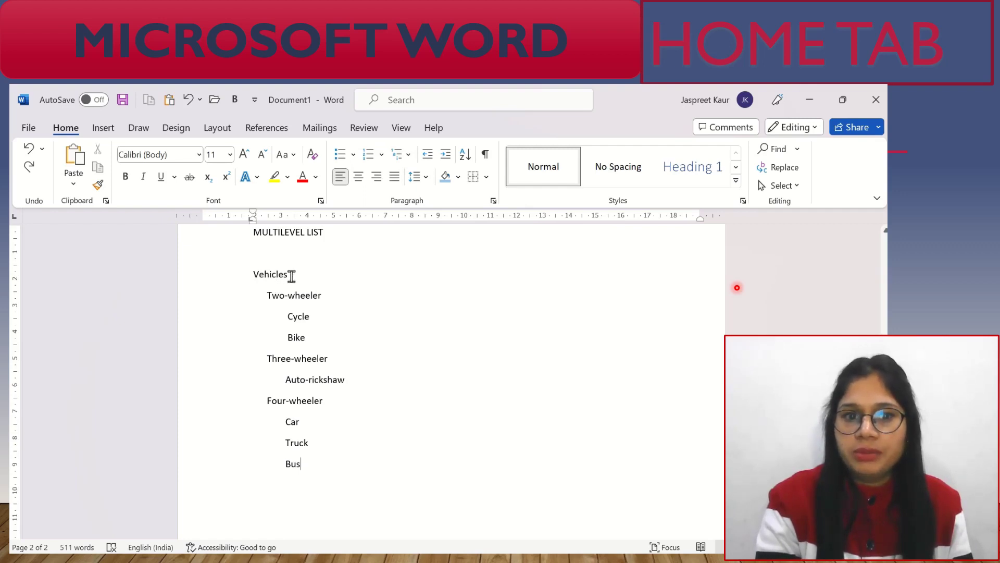
{"action": "left_click", "coordinate": [289, 315]}
{"action": "key", "text": "Down"}
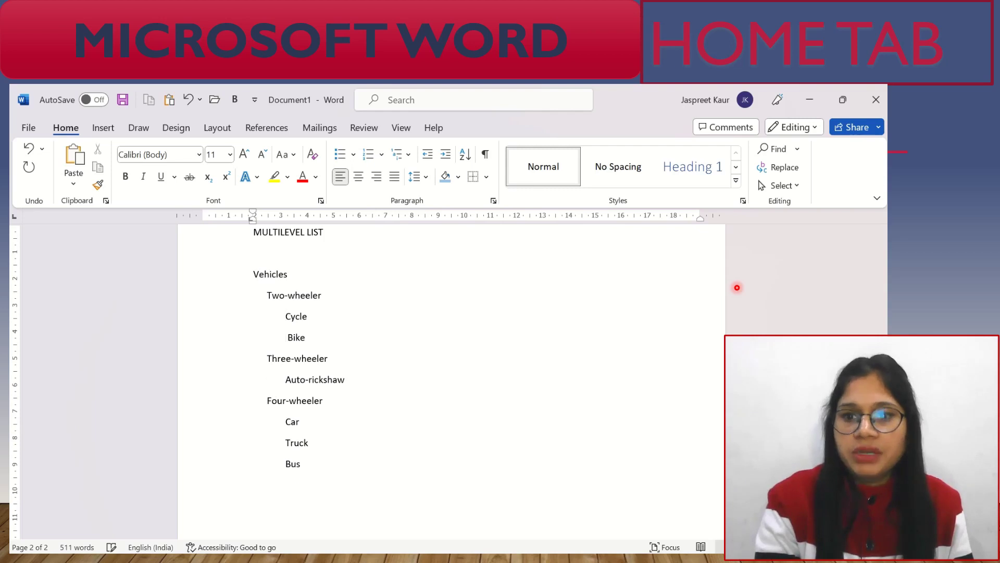
{"action": "key", "text": "Delete"}
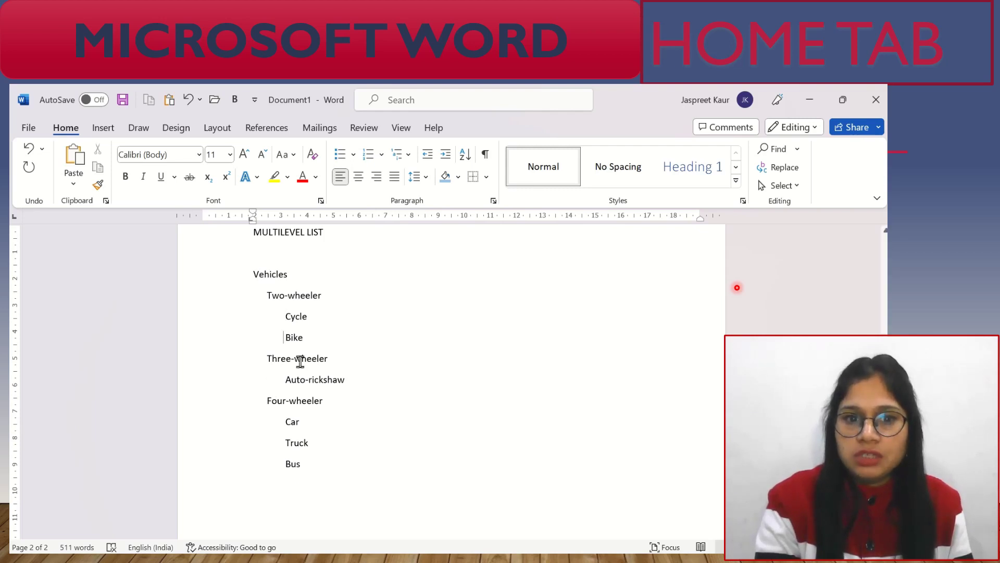
{"action": "mouse_move", "coordinate": [248, 270]}
{"action": "left_mouse_down"}
{"action": "mouse_move", "coordinate": [301, 440]}
{"action": "mouse_move", "coordinate": [320, 467]}
{"action": "left_mouse_up"}
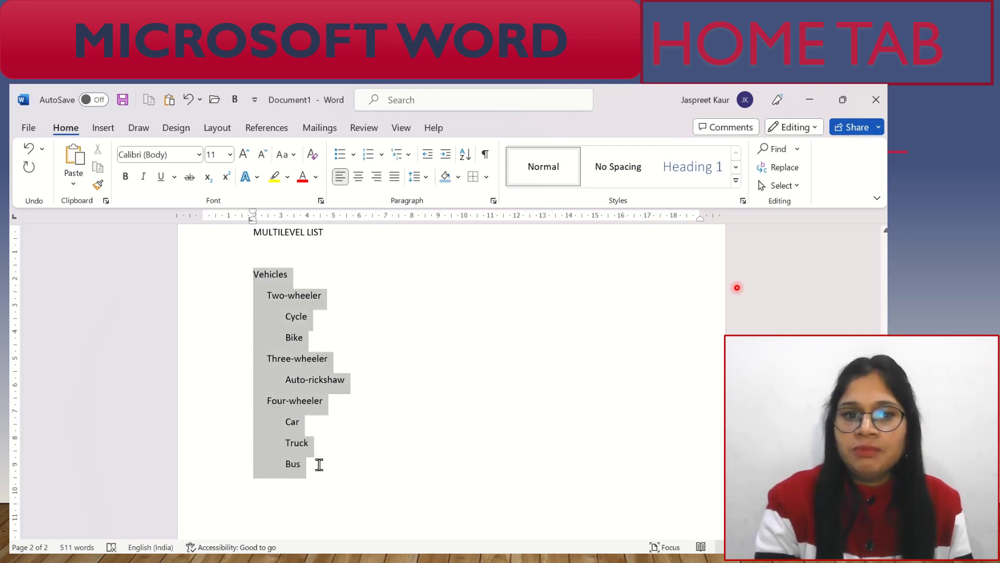
Apply the (1)/(a)/(i) multilevel style to the Vehicles list and move below it
{"action": "left_click", "coordinate": [404, 157]}
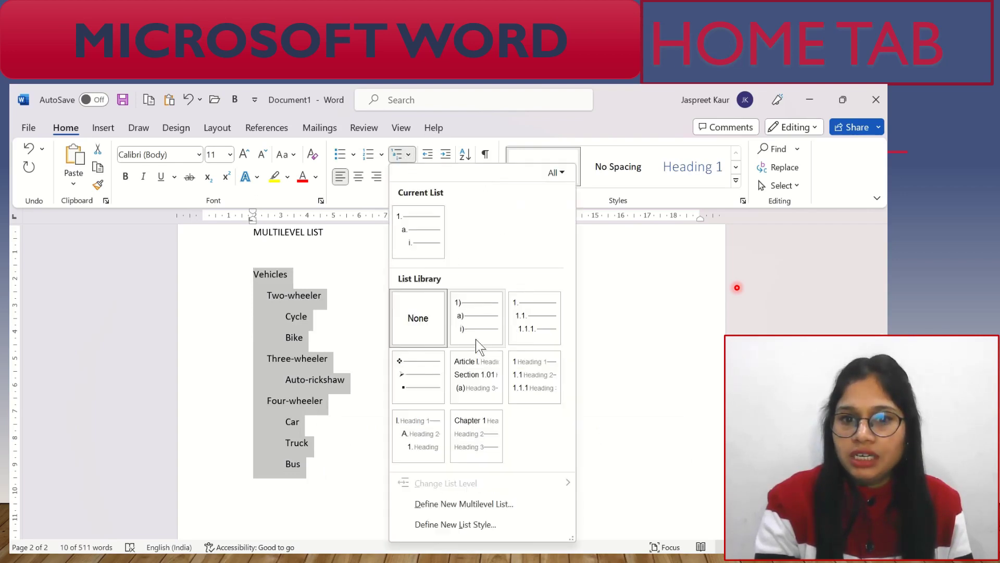
{"action": "left_click", "coordinate": [478, 318]}
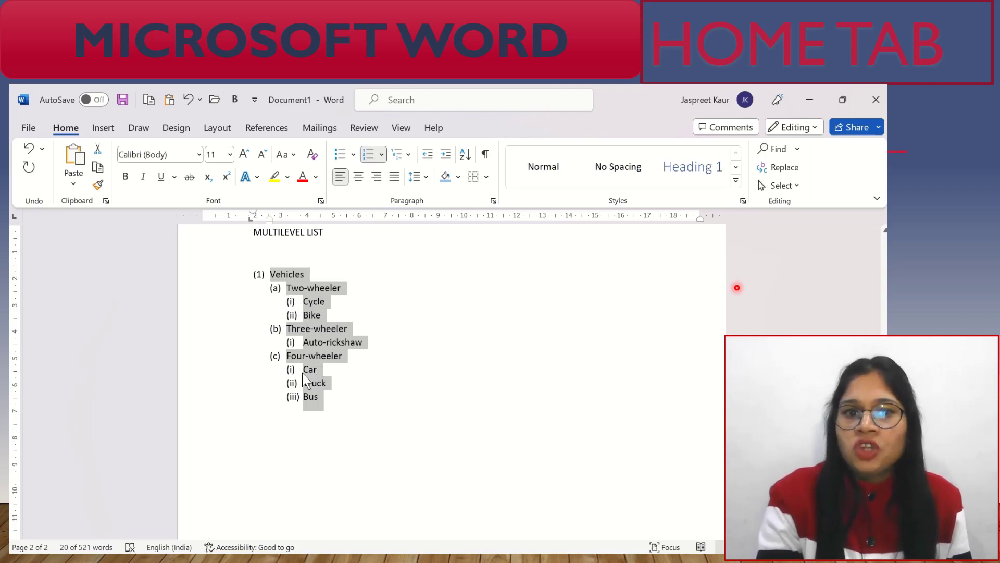
{"action": "left_click", "coordinate": [357, 402]}
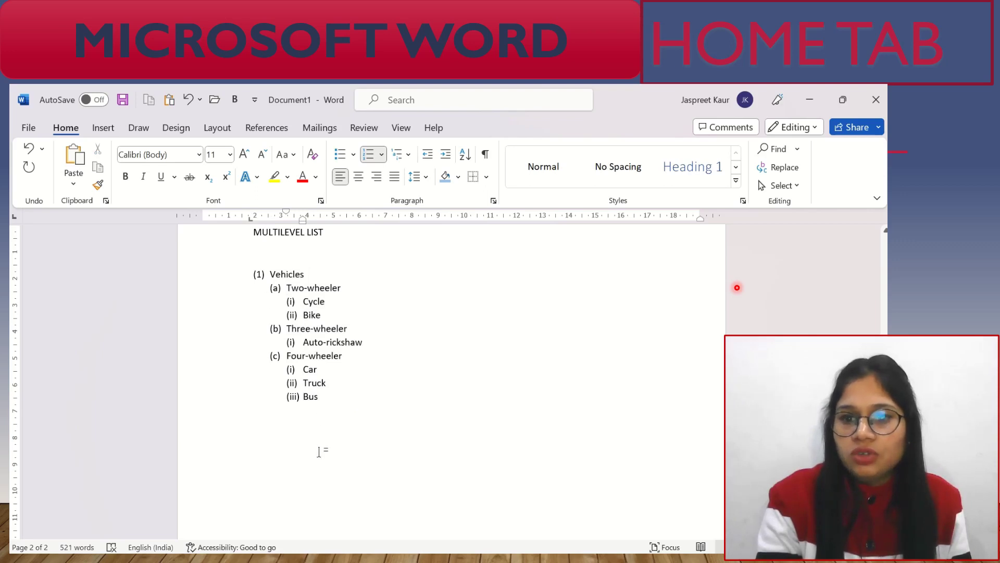
{"action": "left_click", "coordinate": [278, 445]}
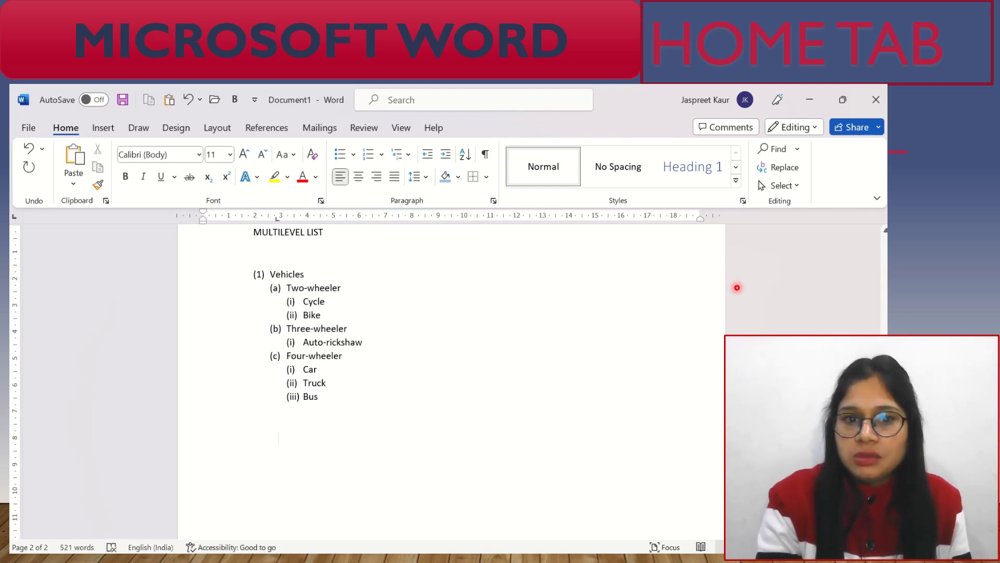
Define a new multilevel list: level 1 A,B,C; level 2 I,II,III; level 3 a,b,c
{"action": "scroll", "coordinate": [451, 312], "scroll_direction": "down", "scroll_amount": 3}
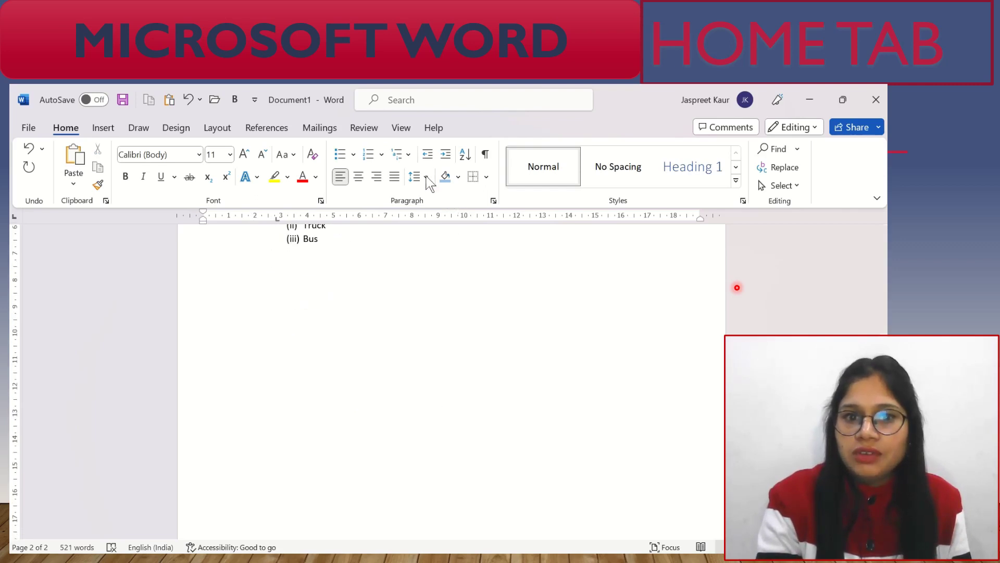
{"action": "left_click", "coordinate": [411, 158]}
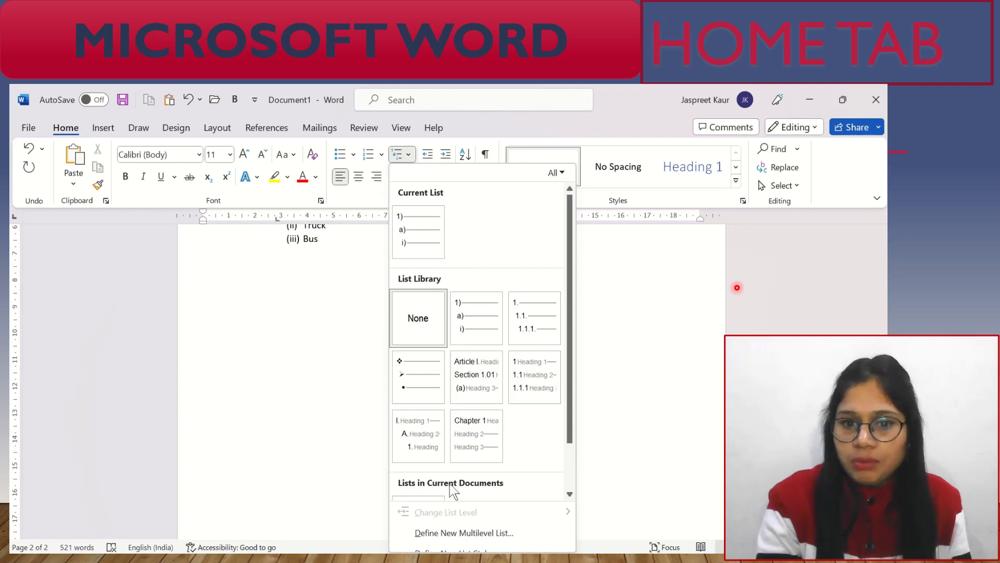
{"action": "left_click", "coordinate": [461, 532]}
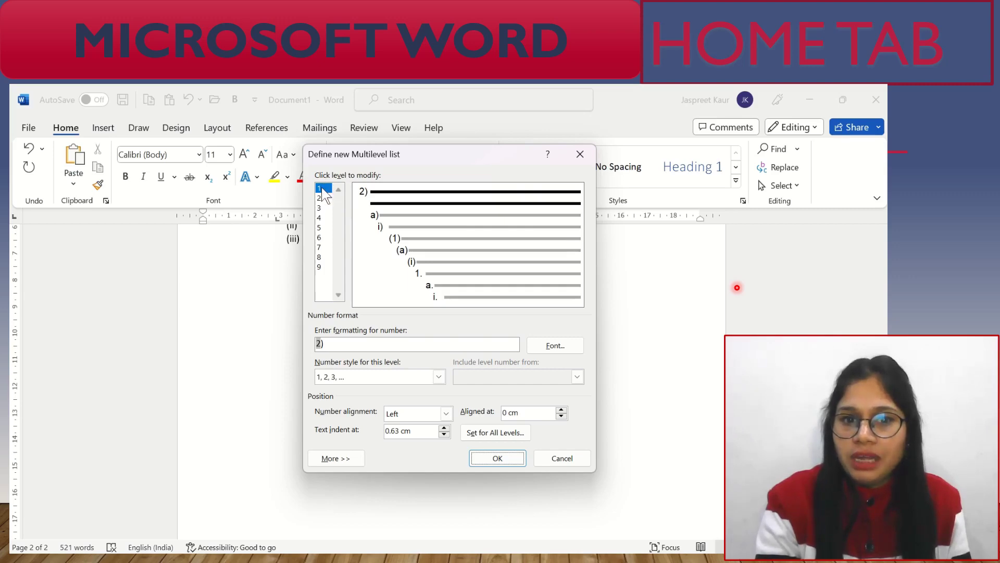
{"action": "left_click", "coordinate": [441, 377]}
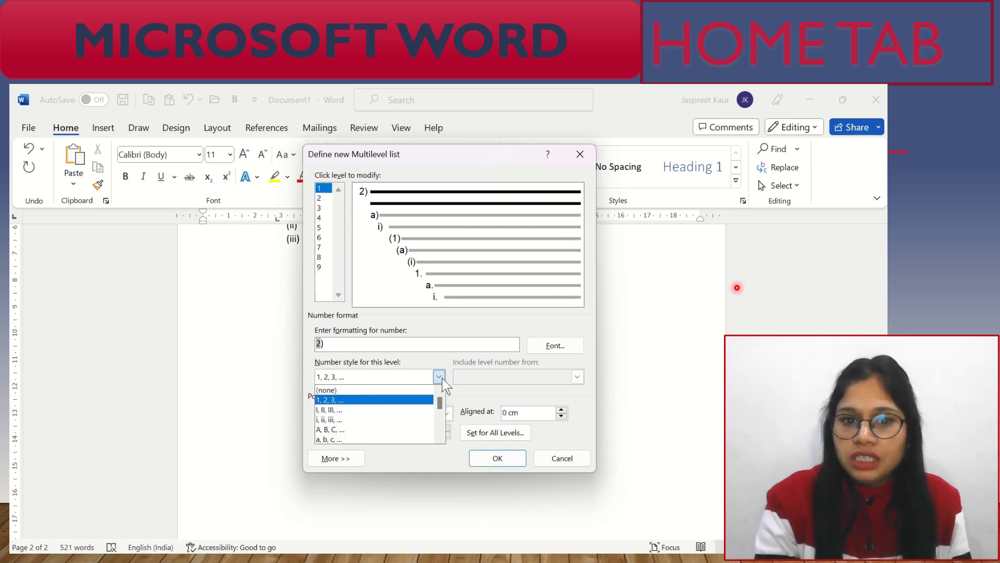
{"action": "left_click", "coordinate": [395, 428]}
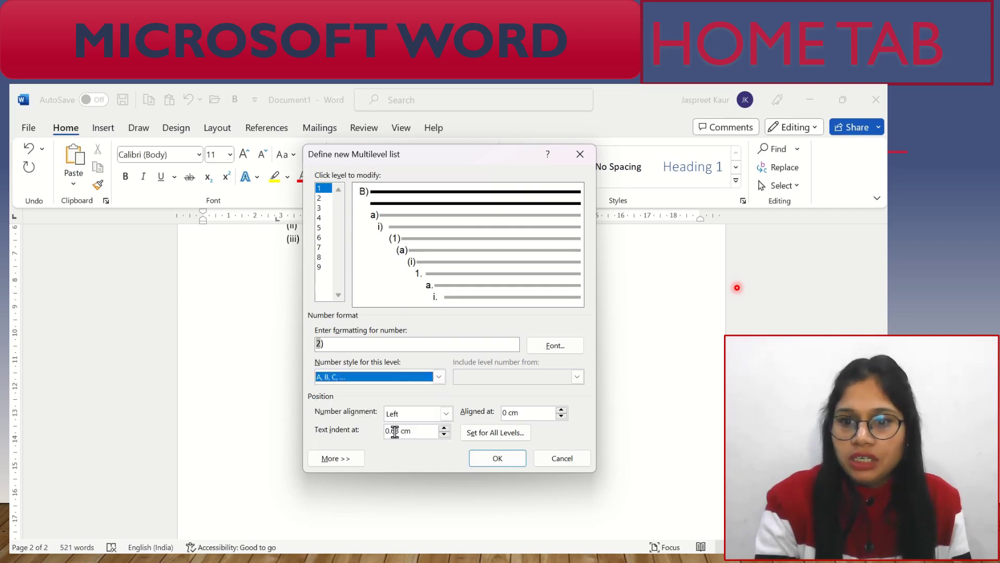
{"action": "left_click", "coordinate": [320, 198]}
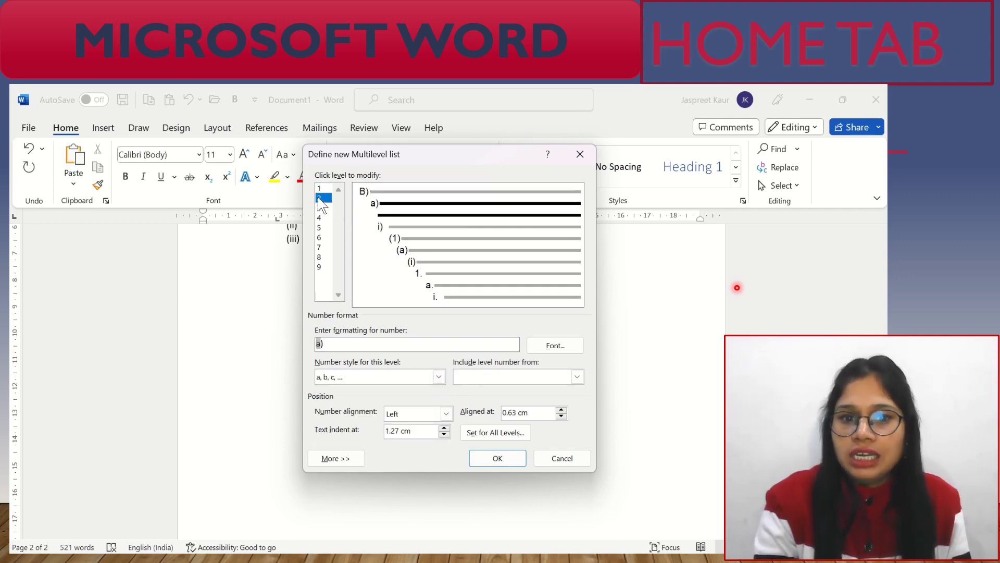
{"action": "left_click", "coordinate": [441, 377]}
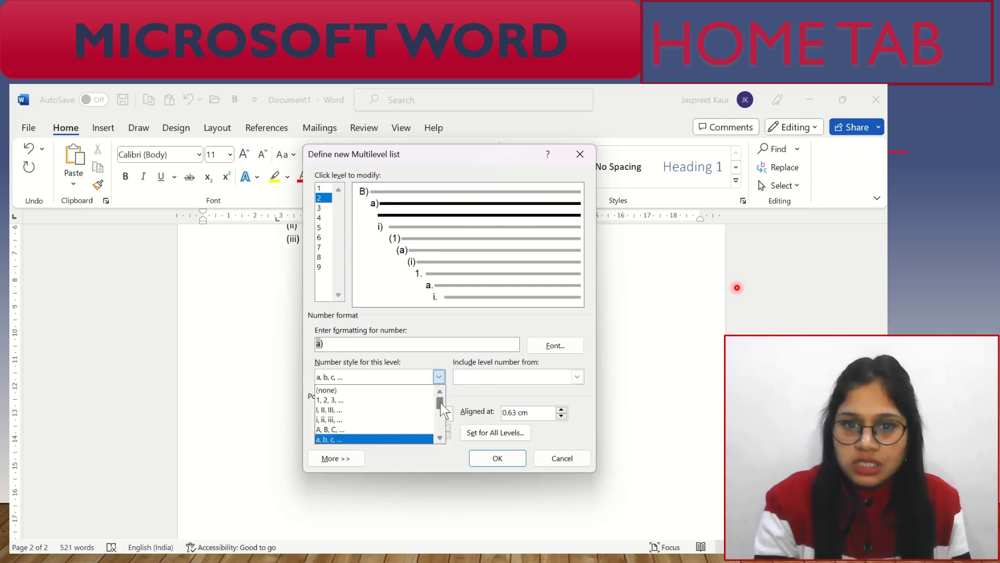
{"action": "left_click", "coordinate": [358, 409]}
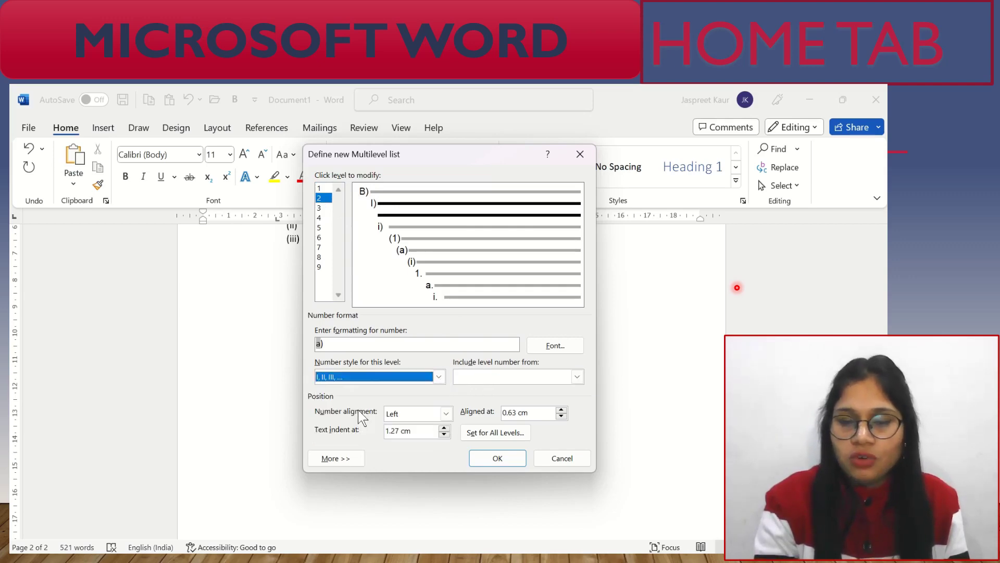
{"action": "left_click", "coordinate": [321, 208]}
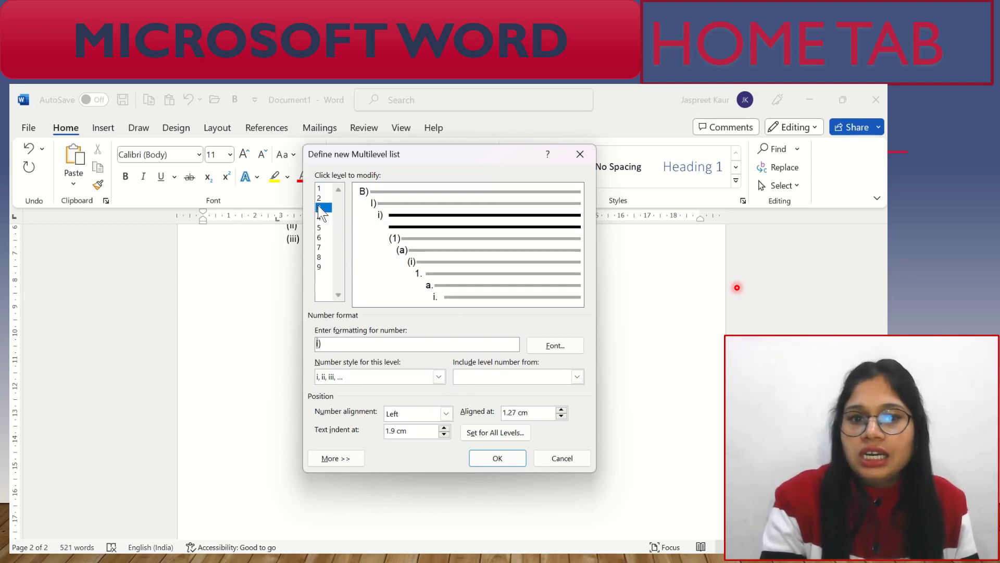
{"action": "left_click", "coordinate": [438, 377]}
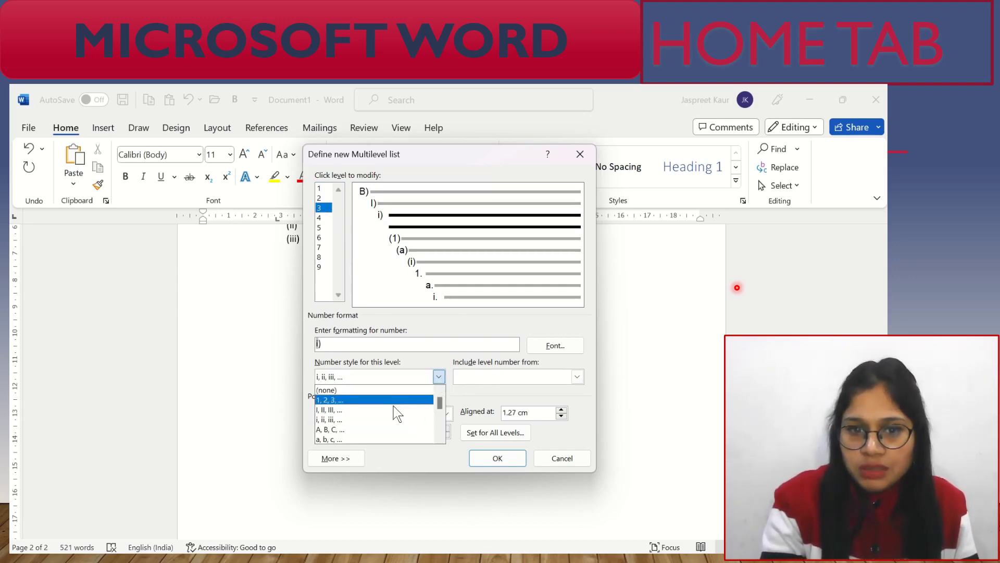
{"action": "left_click", "coordinate": [375, 438]}
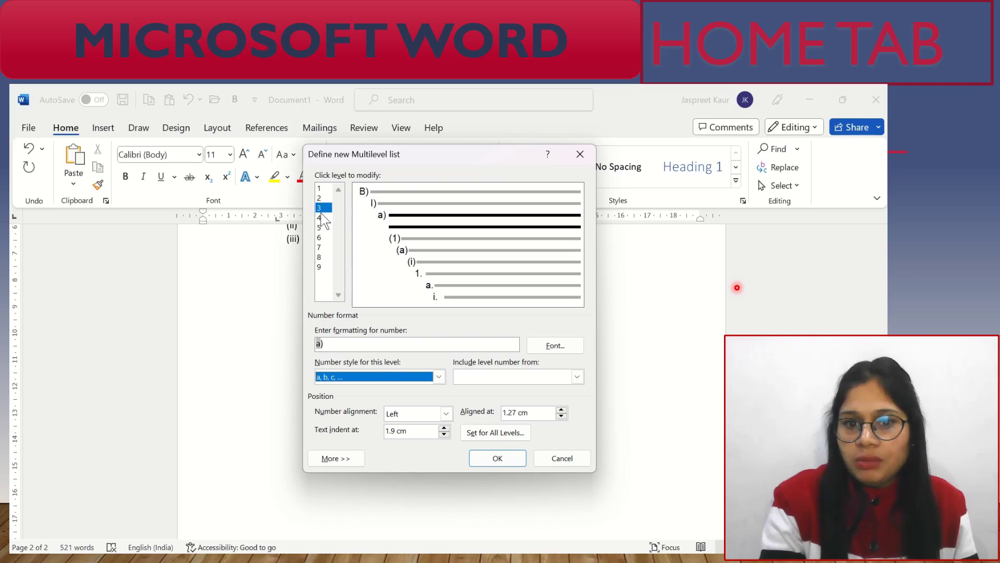
{"action": "left_click", "coordinate": [499, 458]}
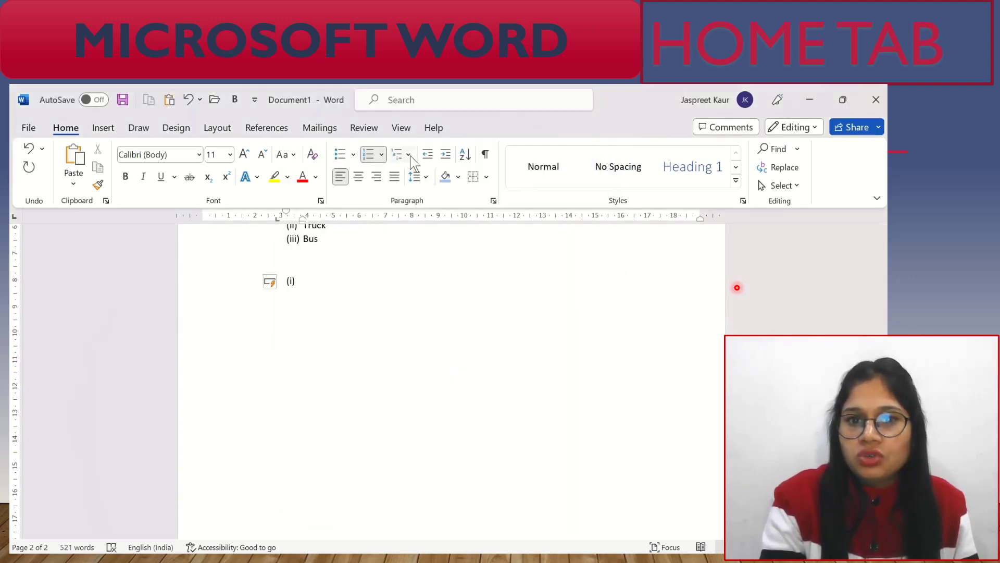
Apply the new custom list and type the test items gh and zscdv
{"action": "left_click", "coordinate": [409, 155]}
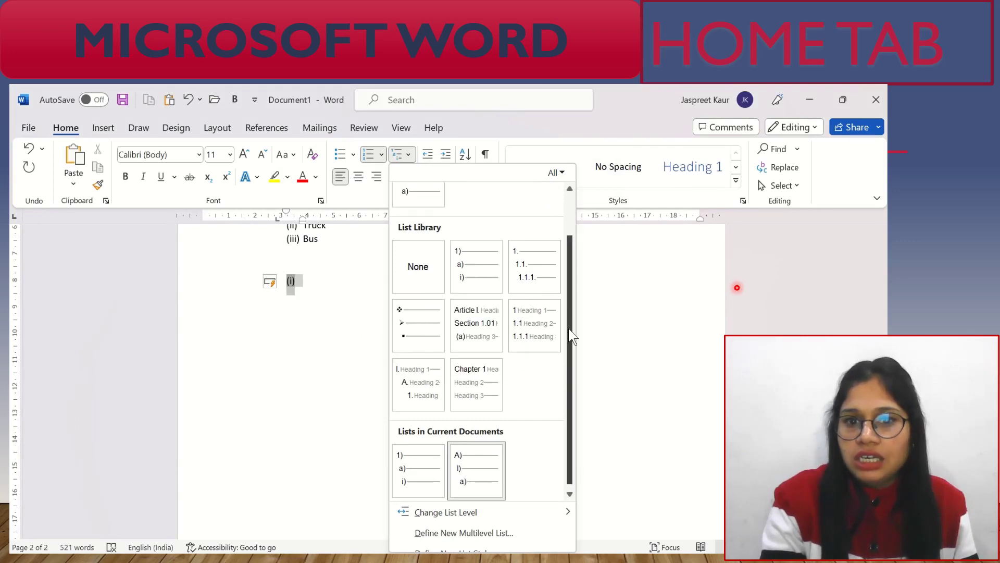
{"action": "left_click_drag", "start_coordinate": [573, 336], "coordinate": [575, 263]}
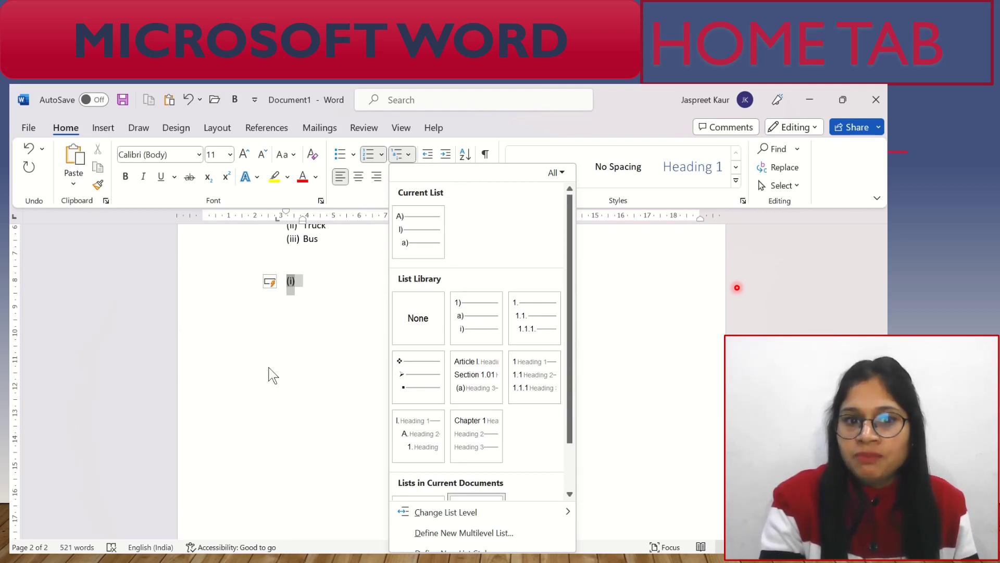
{"action": "left_click", "coordinate": [400, 241]}
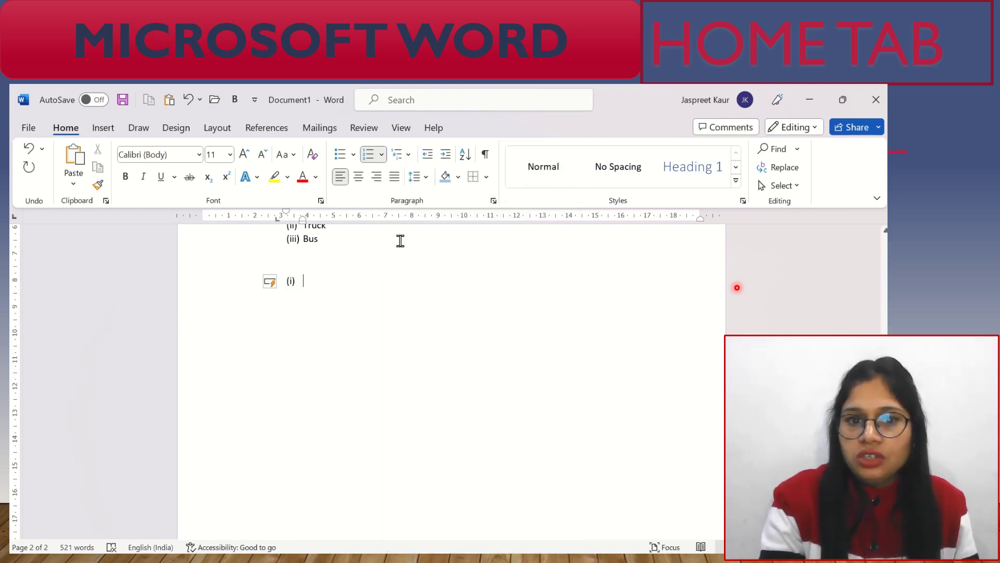
{"action": "type", "text": "ghv"}
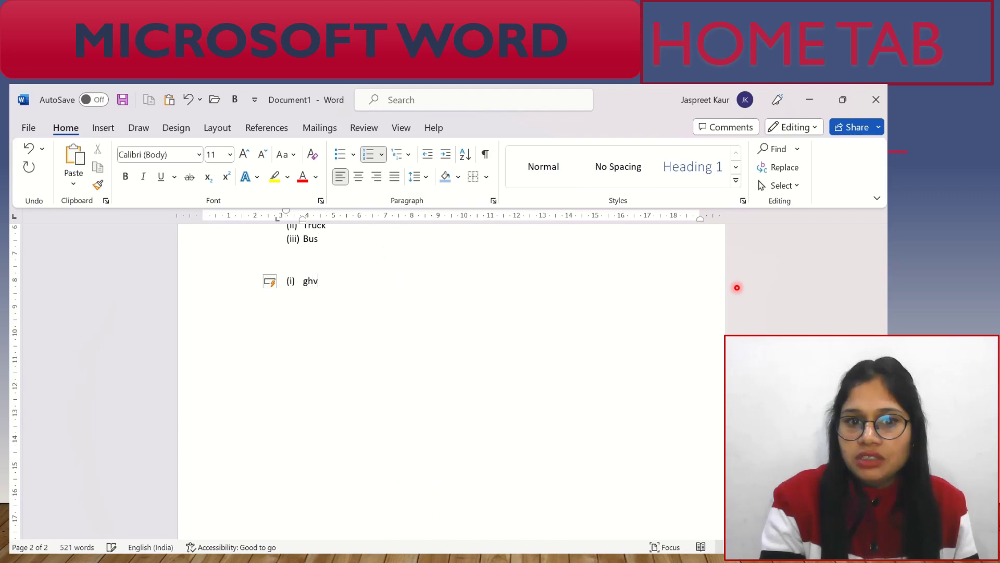
{"action": "key", "text": "Return"}
{"action": "type", "text": "zscdv"}
{"action": "key", "text": "Return"}
{"action": "type", "text": "xv"}
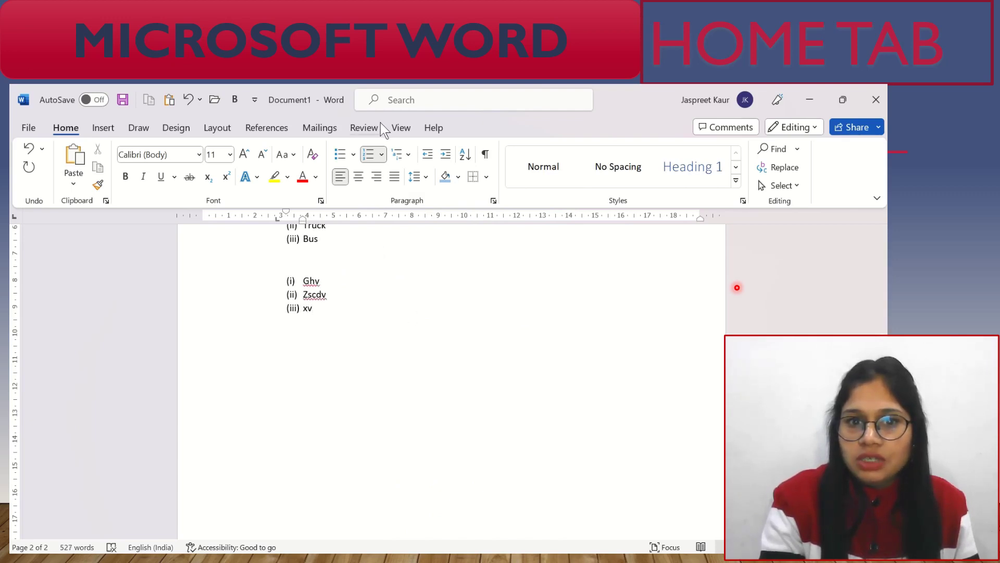
Promote the current item to level 1 with Change List Level and add two lines
{"action": "left_click", "coordinate": [408, 156]}
{"action": "mouse_move", "coordinate": [445, 512]}
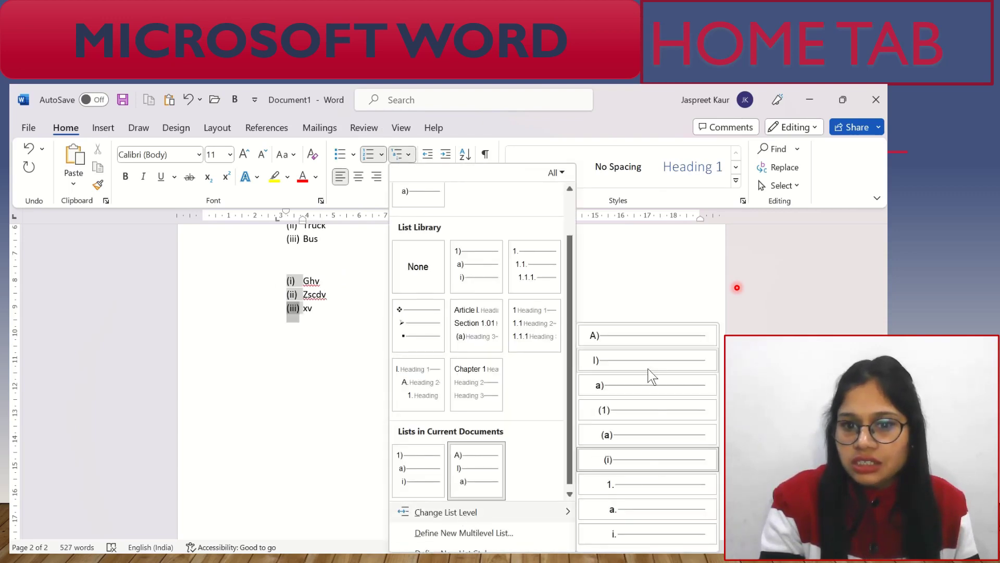
{"action": "left_click", "coordinate": [638, 339]}
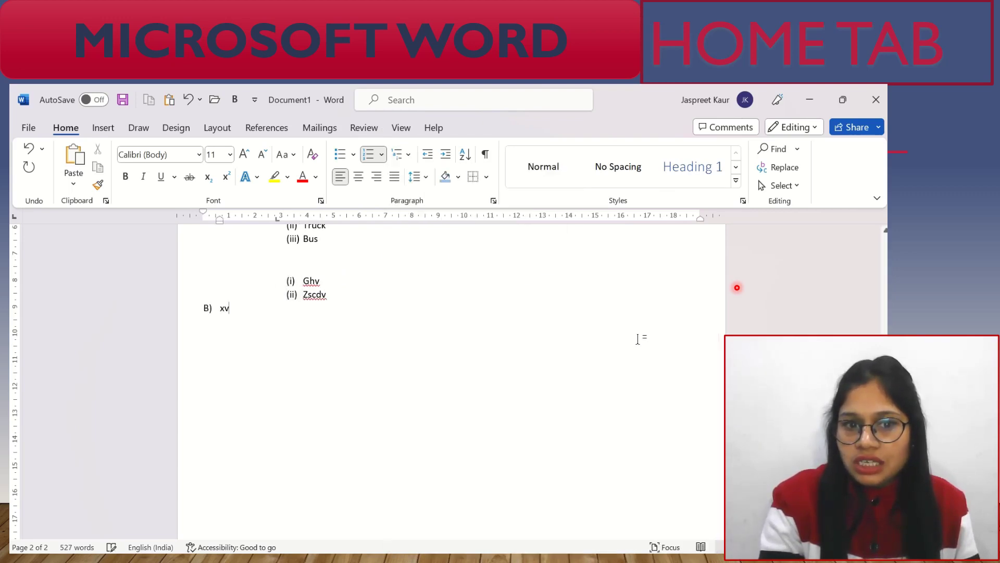
{"action": "key", "text": "Return"}
{"action": "type", "text": "df"}
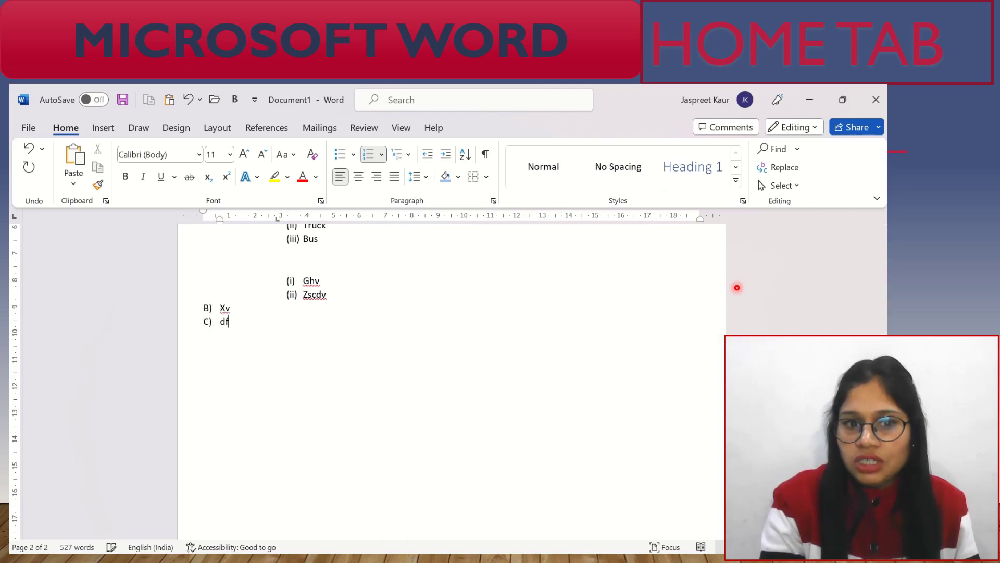
{"action": "key", "text": "Return"}
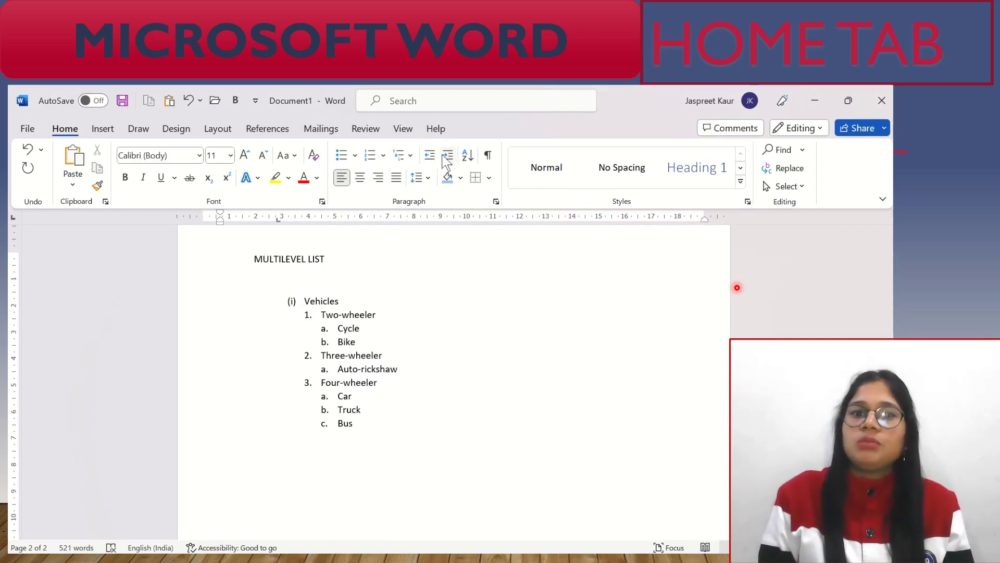
Select the Vehicles list, try centering it, then indent it several steps right
{"action": "left_click_drag", "start_coordinate": [284, 298], "coordinate": [397, 424]}
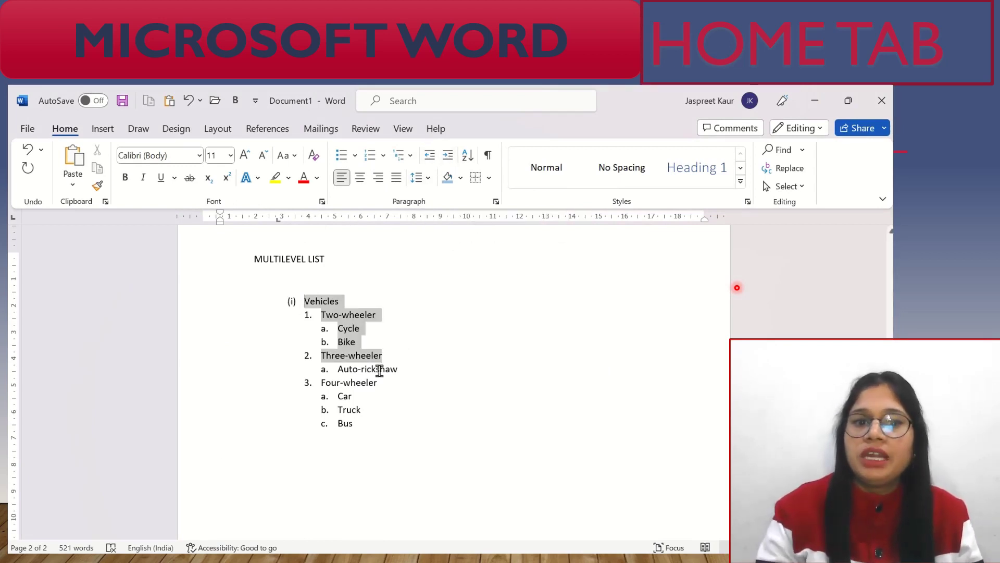
{"action": "left_click", "coordinate": [360, 177]}
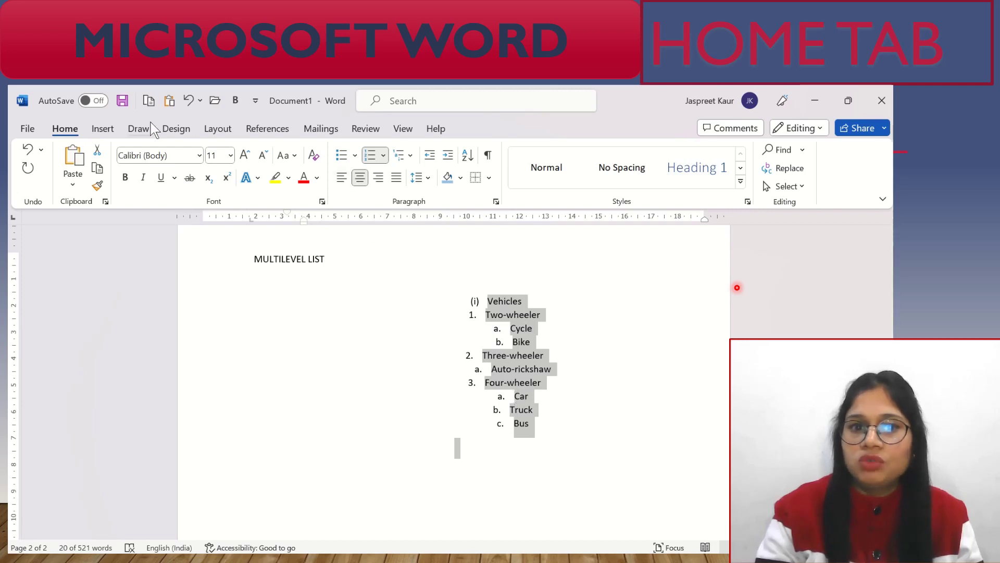
{"action": "left_click", "coordinate": [188, 102]}
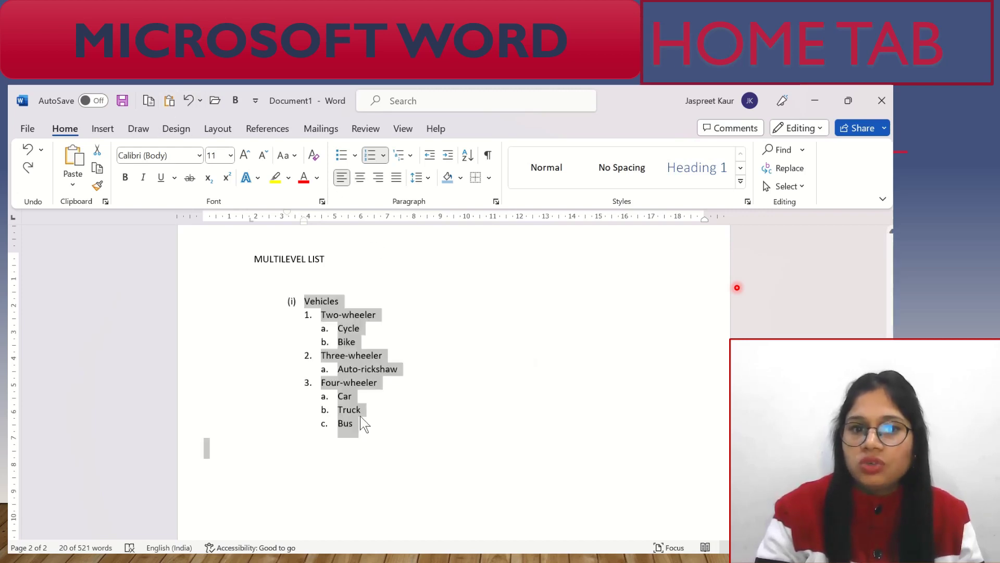
{"action": "left_click", "coordinate": [449, 159]}
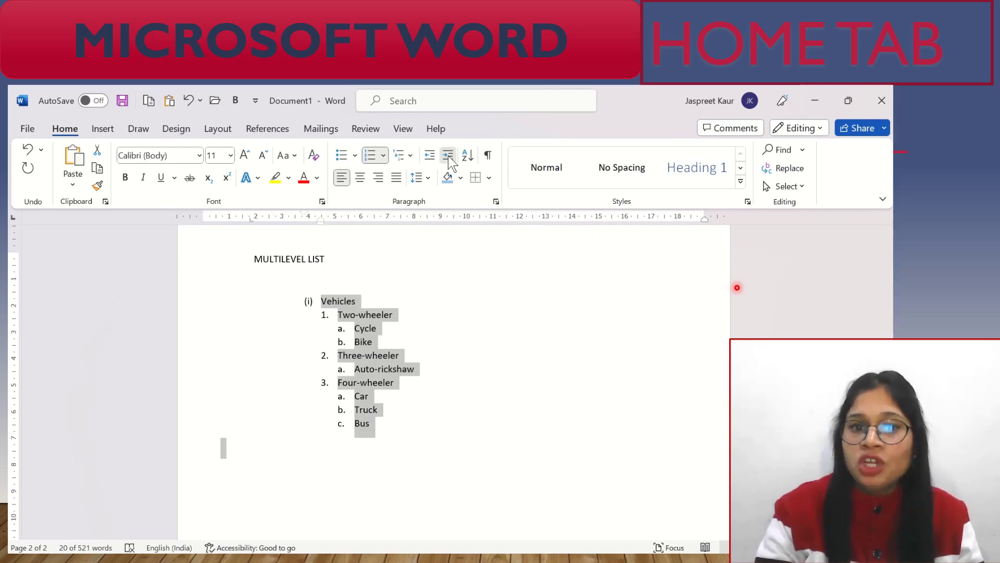
{"action": "left_click", "coordinate": [449, 159]}
{"action": "left_click", "coordinate": [449, 158]}
{"action": "left_click", "coordinate": [449, 158]}
{"action": "left_click", "coordinate": [449, 159]}
{"action": "left_click", "coordinate": [448, 158]}
{"action": "left_click", "coordinate": [448, 157]}
{"action": "left_click", "coordinate": [448, 157]}
{"action": "left_click", "coordinate": [449, 158]}
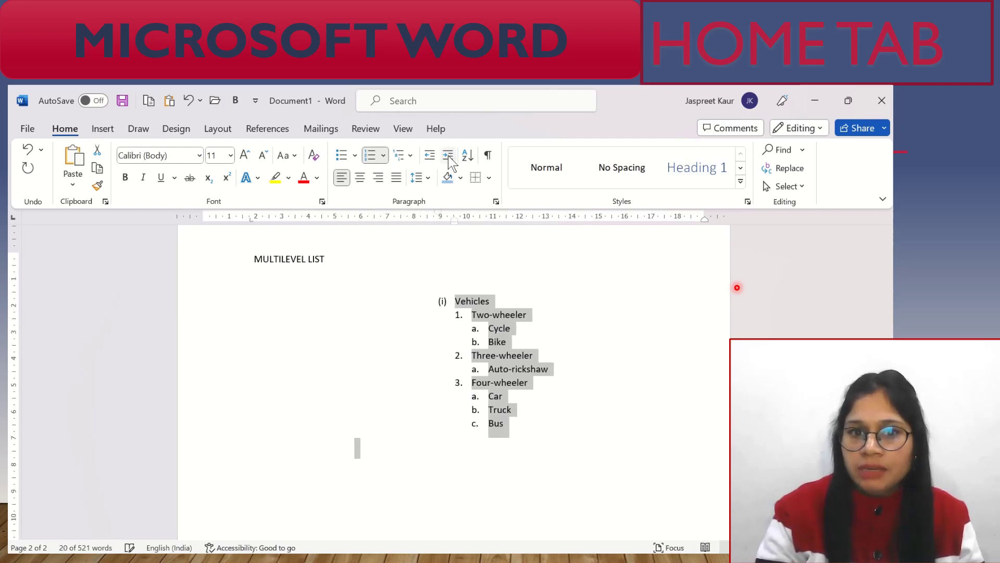
{"action": "left_click", "coordinate": [449, 158]}
{"action": "left_click", "coordinate": [447, 157]}
Pull the Vehicles list back toward the margin, settling it a few indent steps in
{"action": "double_click", "coordinate": [430, 158]}
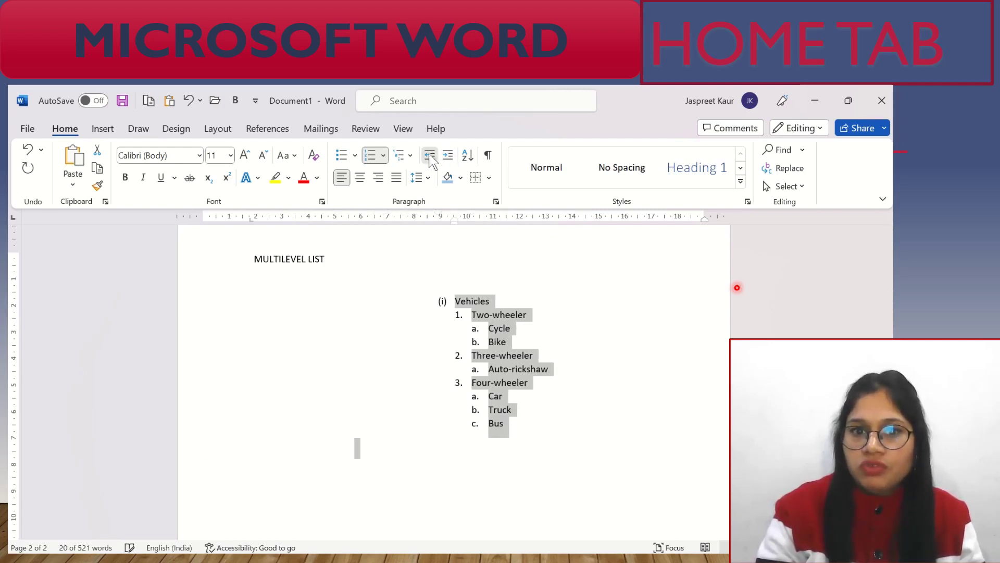
{"action": "double_click", "coordinate": [430, 158]}
{"action": "double_click", "coordinate": [430, 159]}
{"action": "double_click", "coordinate": [431, 159]}
{"action": "double_click", "coordinate": [431, 158]}
{"action": "double_click", "coordinate": [430, 158]}
{"action": "left_click", "coordinate": [430, 158]}
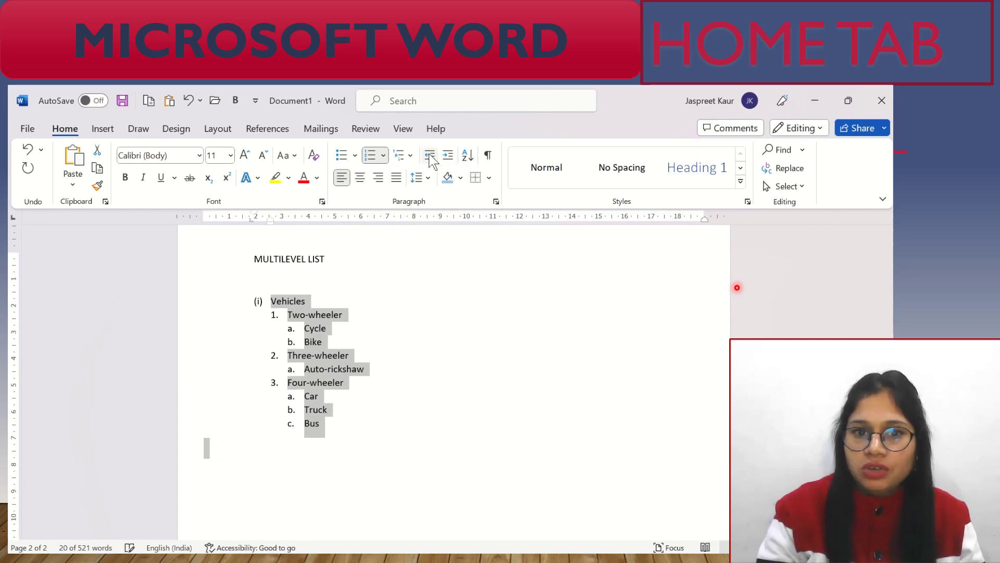
{"action": "double_click", "coordinate": [448, 158]}
{"action": "left_click", "coordinate": [448, 157]}
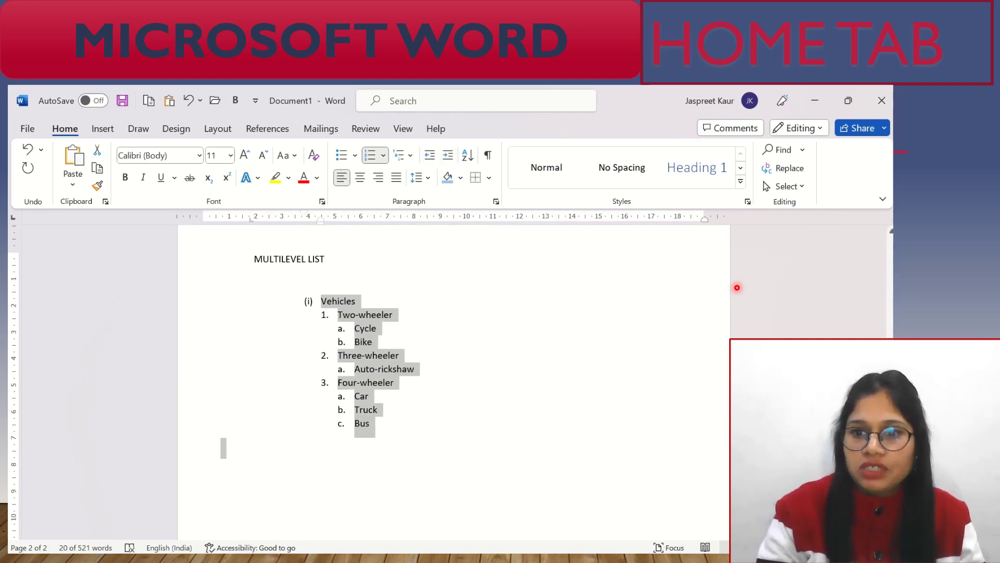
{"action": "scroll", "coordinate": [425, 245], "scroll_direction": "up", "scroll_amount": 5}
{"action": "scroll", "coordinate": [425, 245], "scroll_direction": "up", "scroll_amount": 5}
{"action": "scroll", "coordinate": [425, 245], "scroll_direction": "up", "scroll_amount": 3}
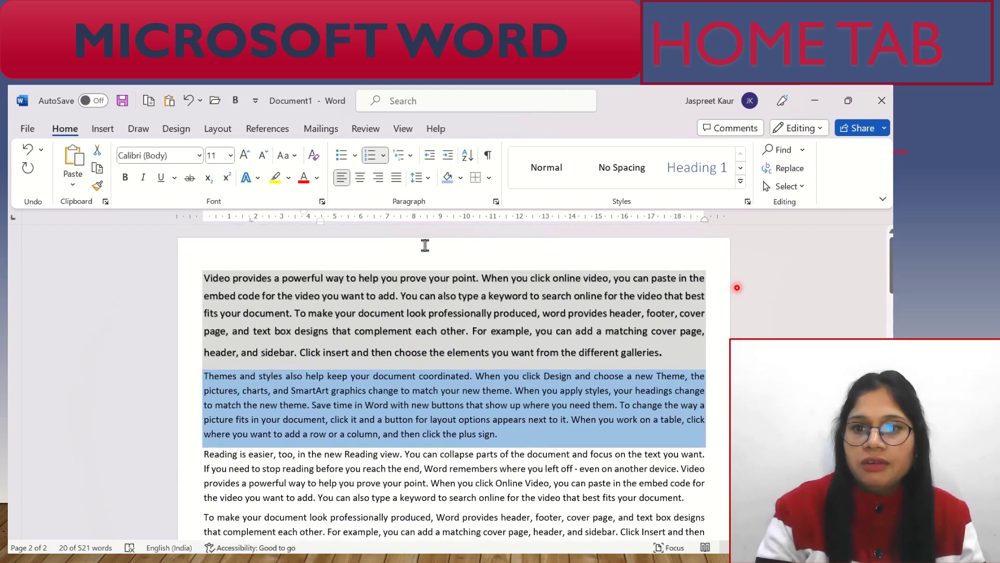
Indent the 'Video provides a powerful way' paragraph five steps, then back off one step
{"action": "left_click", "coordinate": [203, 275]}
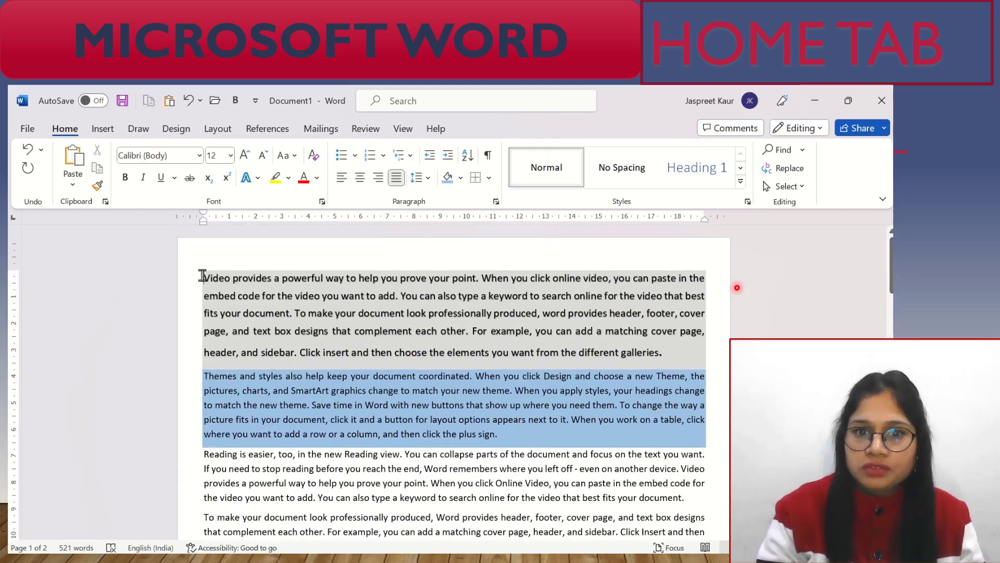
{"action": "left_click", "coordinate": [448, 156]}
{"action": "left_click", "coordinate": [448, 157]}
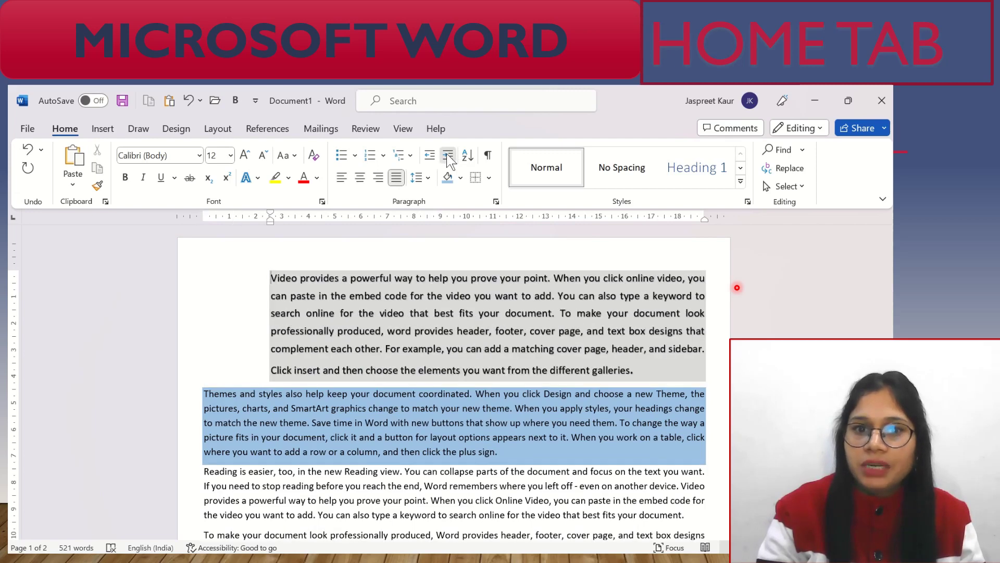
{"action": "left_click", "coordinate": [448, 156]}
{"action": "left_click", "coordinate": [448, 155]}
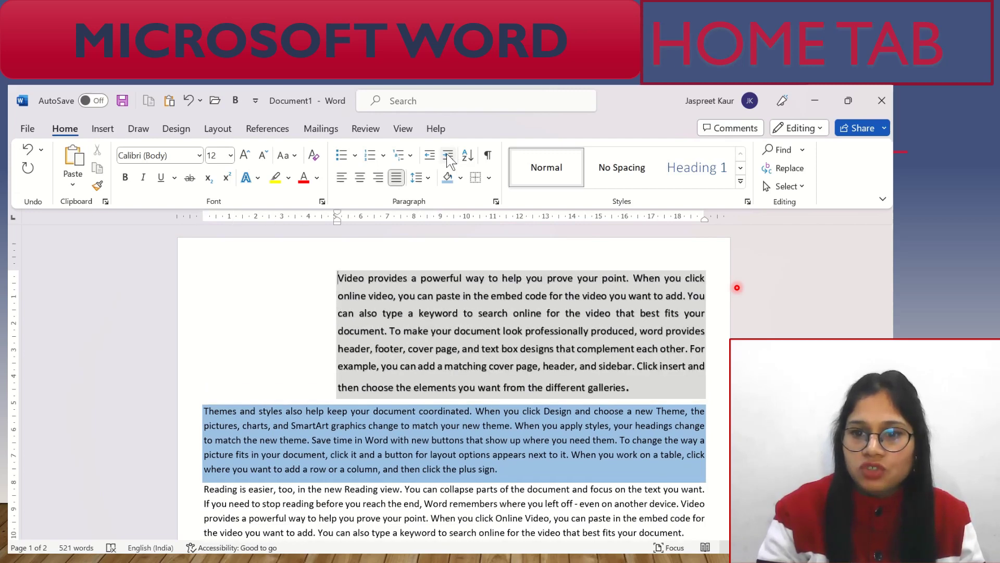
{"action": "left_click", "coordinate": [448, 155]}
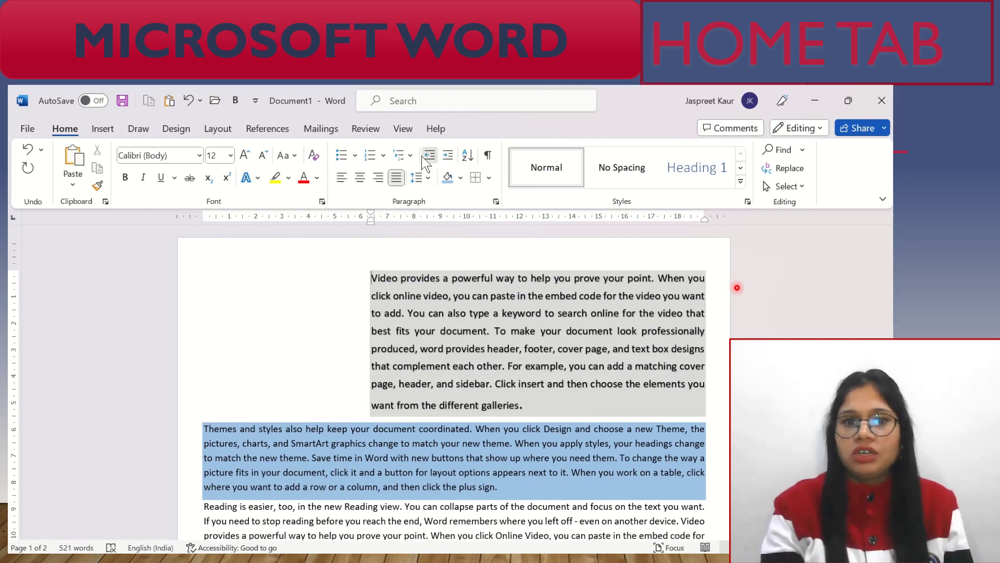
{"action": "left_click", "coordinate": [422, 157]}
{"action": "left_click", "coordinate": [422, 157]}
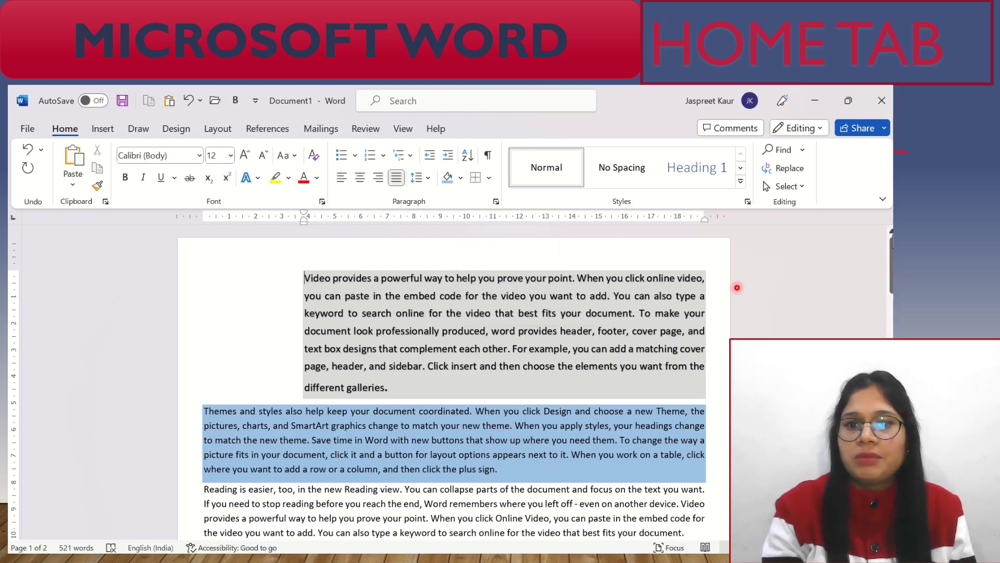
{"action": "scroll", "coordinate": [737, 287], "scroll_direction": "down", "scroll_amount": 5}
Sort the lettered list items A–E alphabetically in ascending order
{"action": "scroll", "coordinate": [737, 288], "scroll_direction": "down", "scroll_amount": 5}
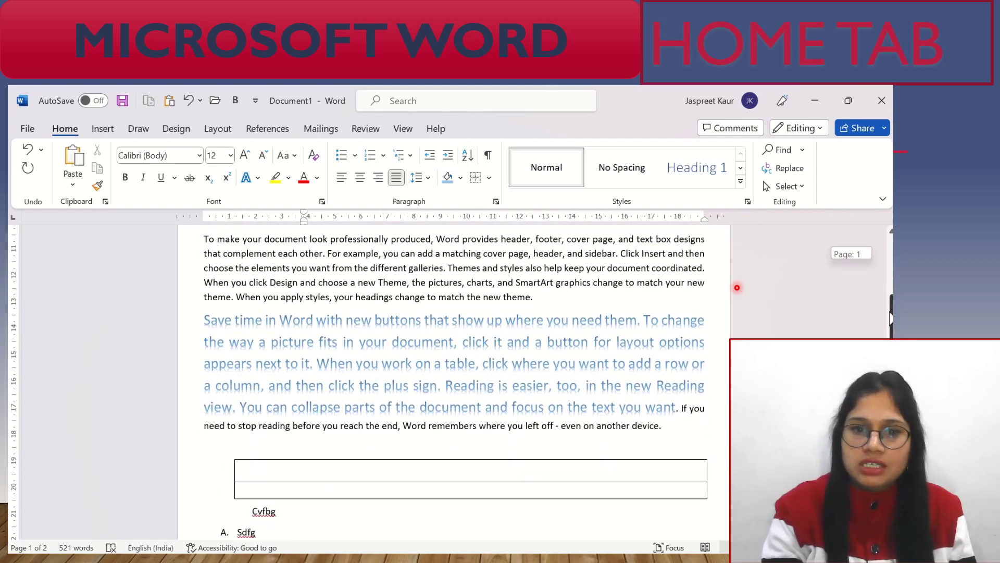
{"action": "scroll", "coordinate": [737, 288], "scroll_direction": "down", "scroll_amount": 5}
{"action": "scroll", "coordinate": [737, 288], "scroll_direction": "down", "scroll_amount": 3}
{"action": "scroll", "coordinate": [737, 288], "scroll_direction": "up", "scroll_amount": 3}
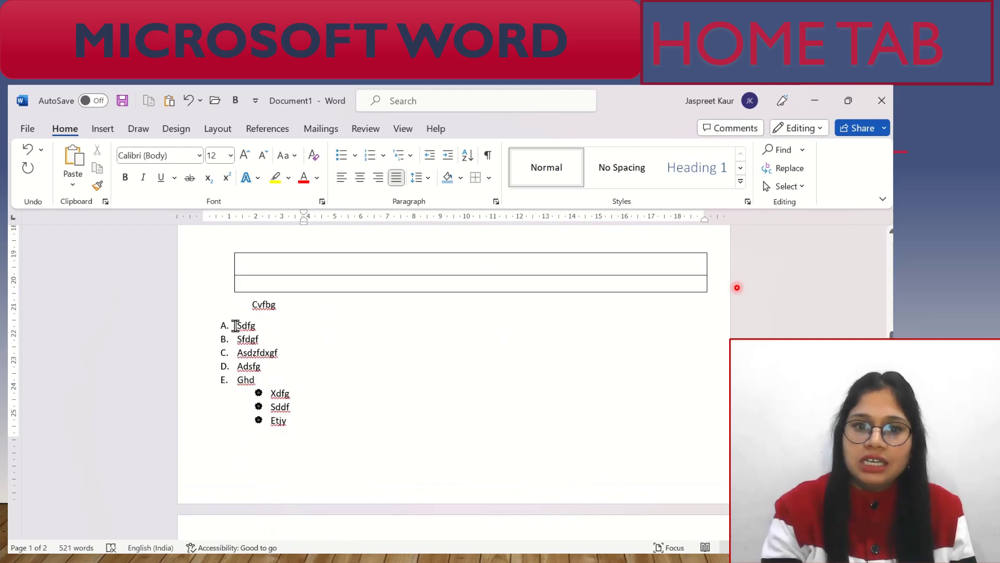
{"action": "left_click_drag", "start_coordinate": [235, 325], "coordinate": [256, 376]}
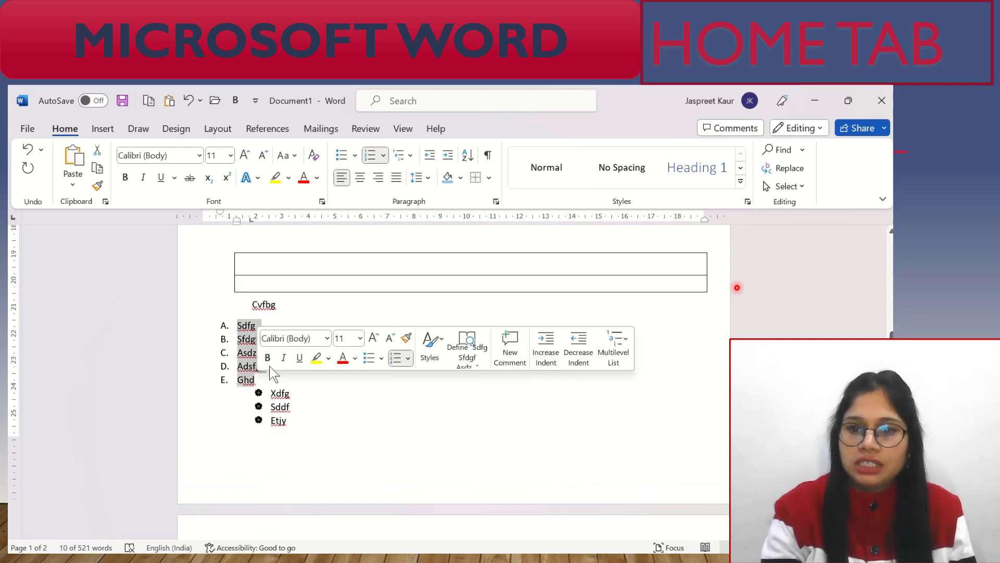
{"action": "left_click", "coordinate": [472, 154]}
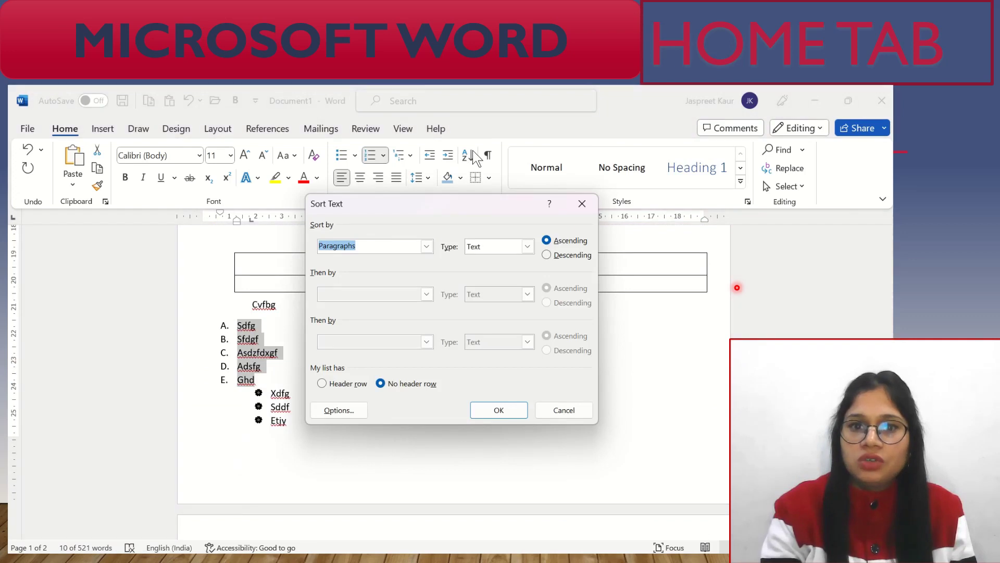
{"action": "left_click_drag", "start_coordinate": [486, 212], "coordinate": [592, 213]}
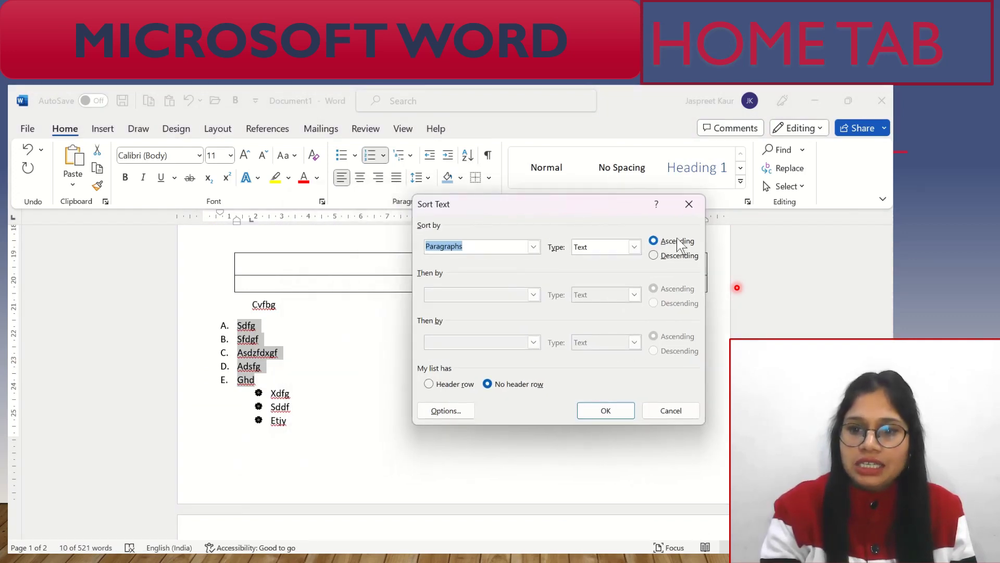
{"action": "left_click", "coordinate": [623, 410]}
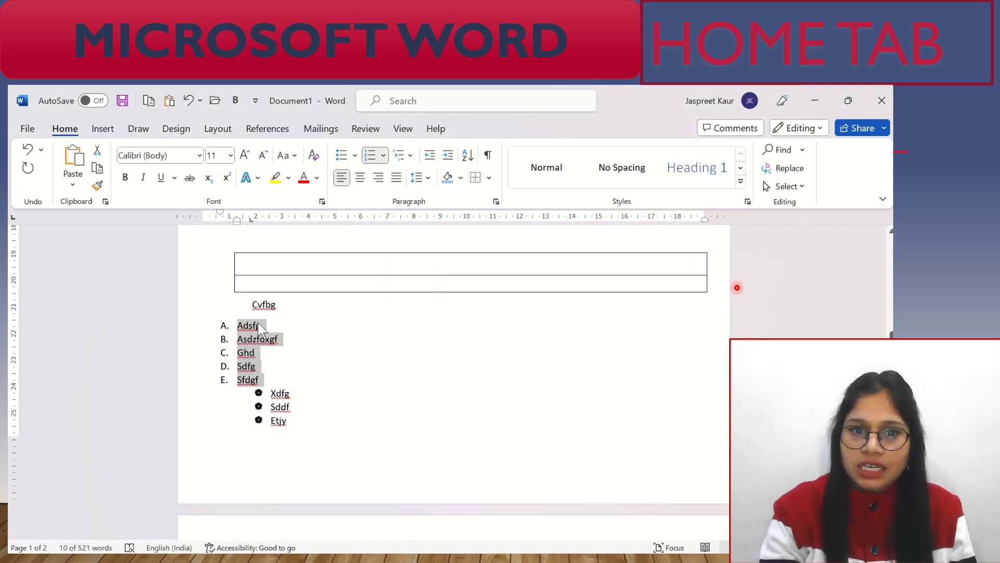
Re-sort the lettered items descending, running Sfdgf down to Adsfg
{"action": "left_click", "coordinate": [468, 155]}
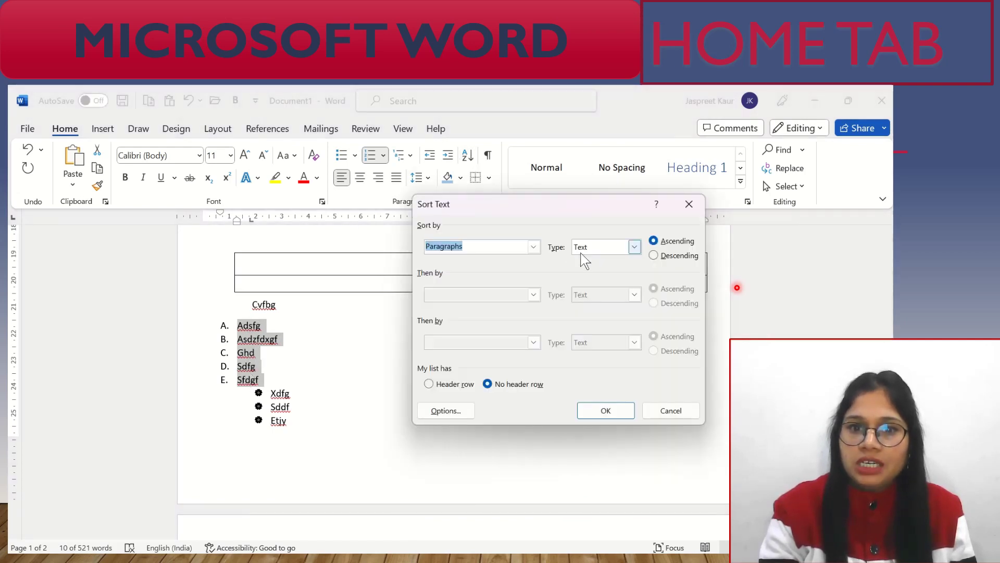
{"action": "left_click", "coordinate": [663, 257]}
{"action": "left_click", "coordinate": [601, 412]}
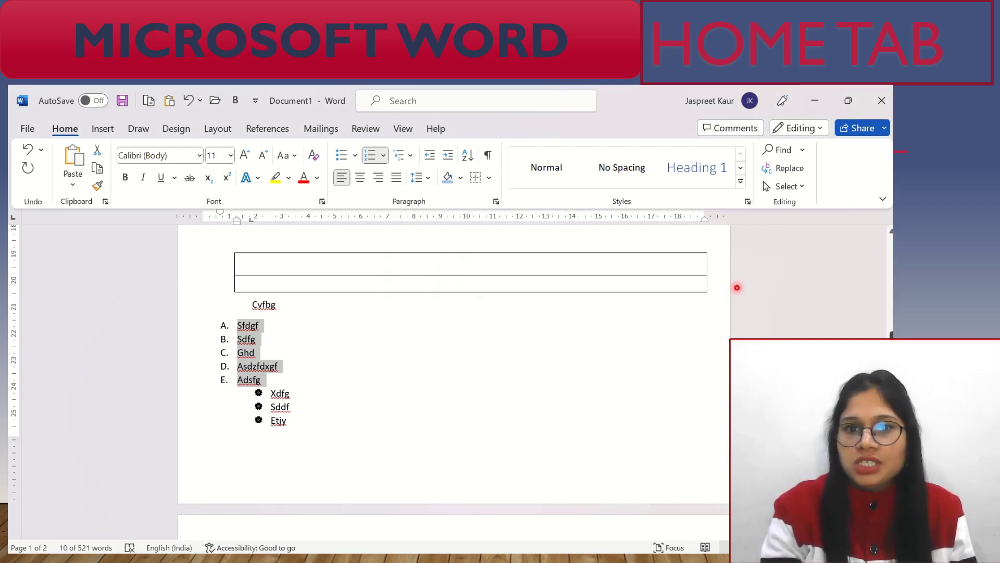
{"action": "scroll", "coordinate": [532, 401], "scroll_direction": "down", "scroll_amount": 10}
Enter five numbers on separate lines below the vehicle list
{"action": "scroll", "coordinate": [531, 401], "scroll_direction": "up", "scroll_amount": 2}
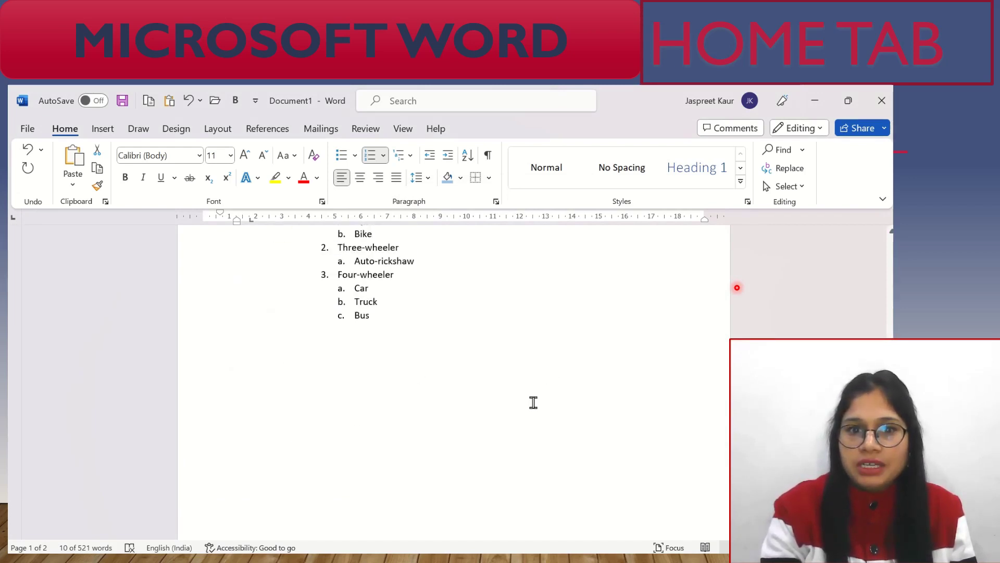
{"action": "left_click", "coordinate": [266, 390]}
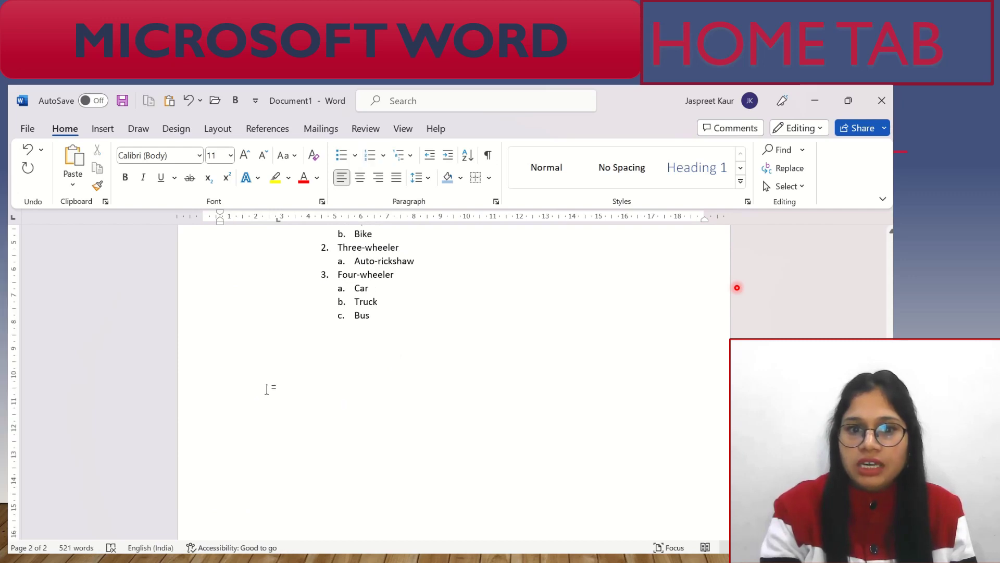
{"action": "type", "text": "67 8"}
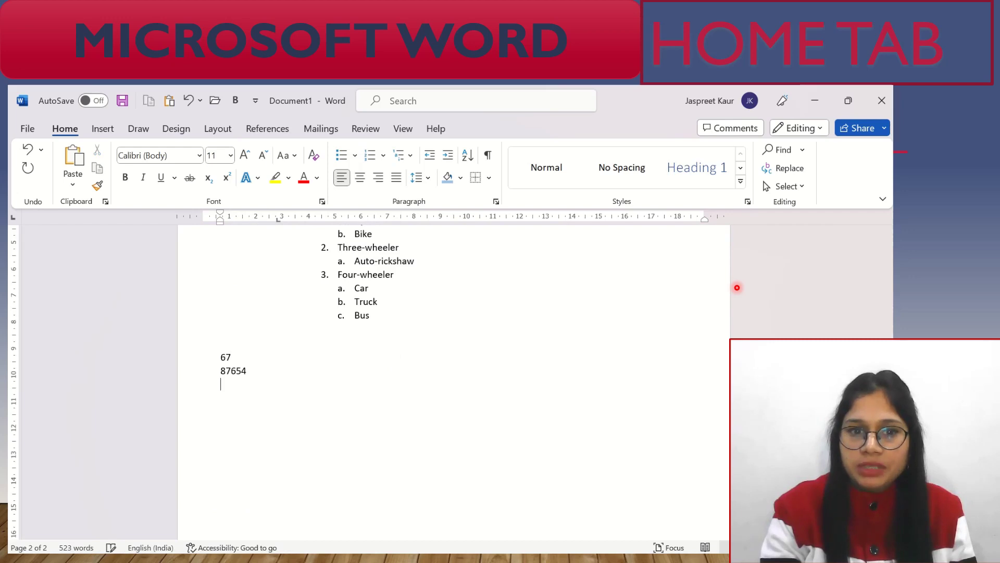
{"action": "type", "text": "765"}
{"action": "key", "text": "Return"}
{"action": "type", "text": "755"}
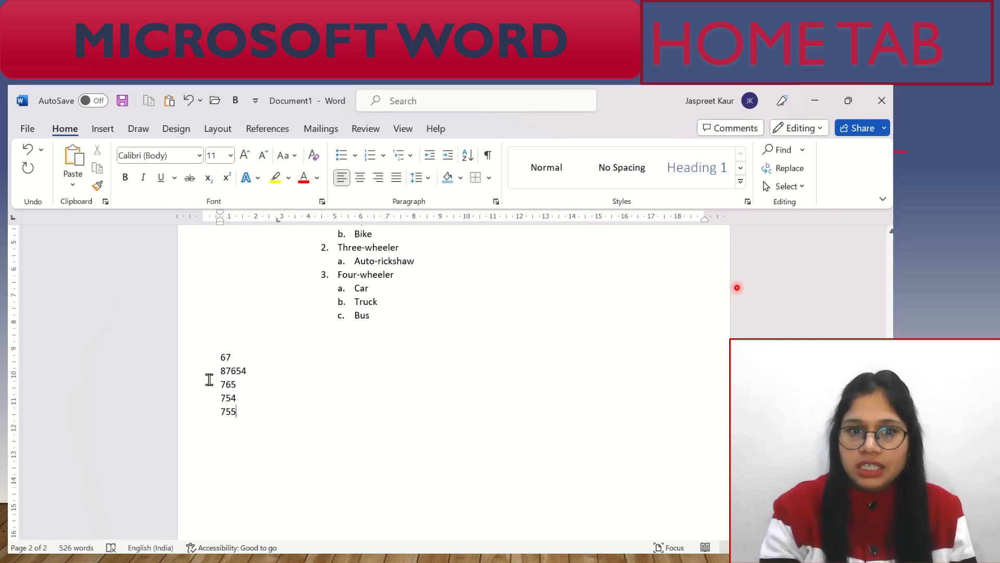
Sort the five numbers ascending by number: 67, 754, 755, 765, 87654
{"action": "right_click", "coordinate": [216, 356]}
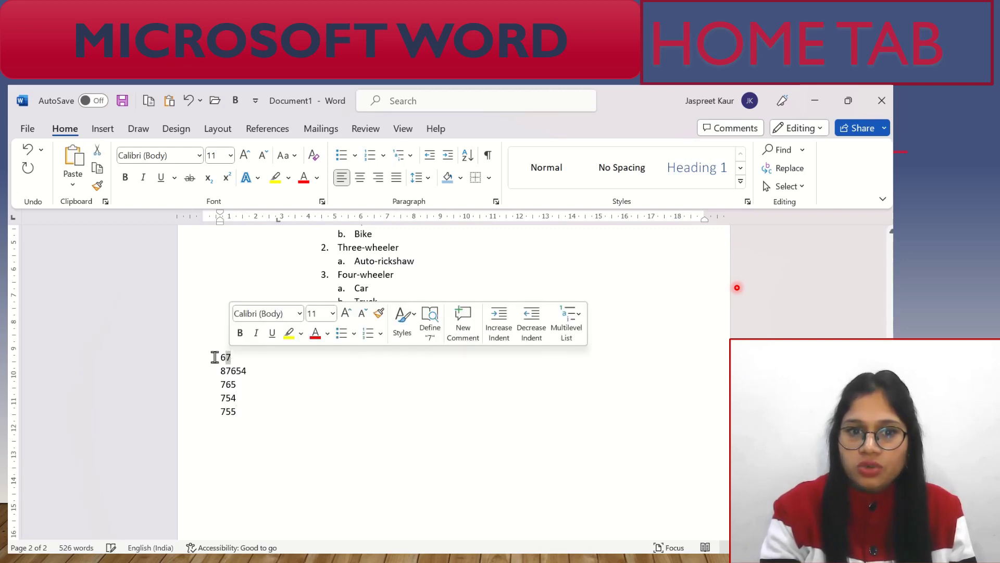
{"action": "left_click_drag", "start_coordinate": [219, 357], "coordinate": [253, 420]}
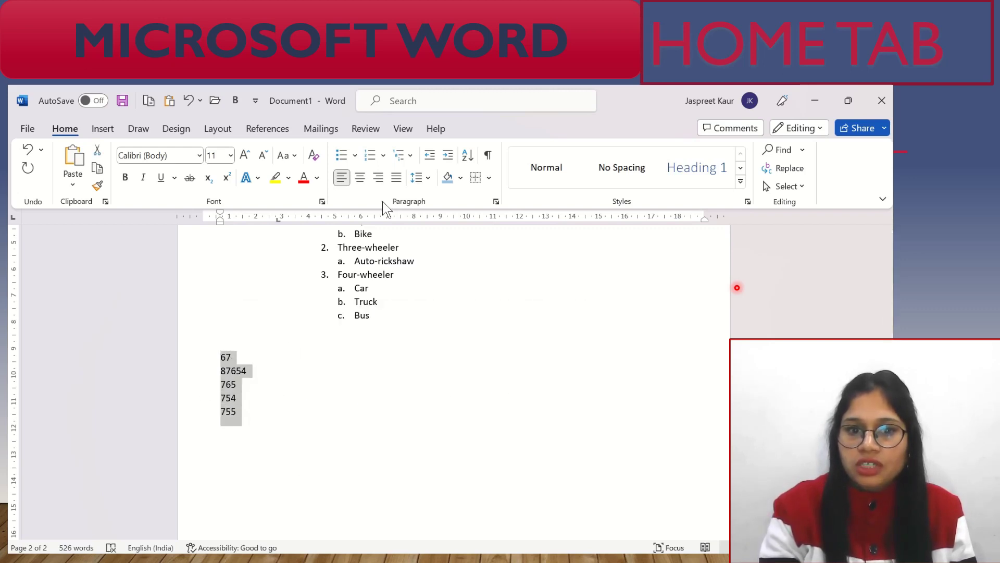
{"action": "left_click", "coordinate": [469, 155]}
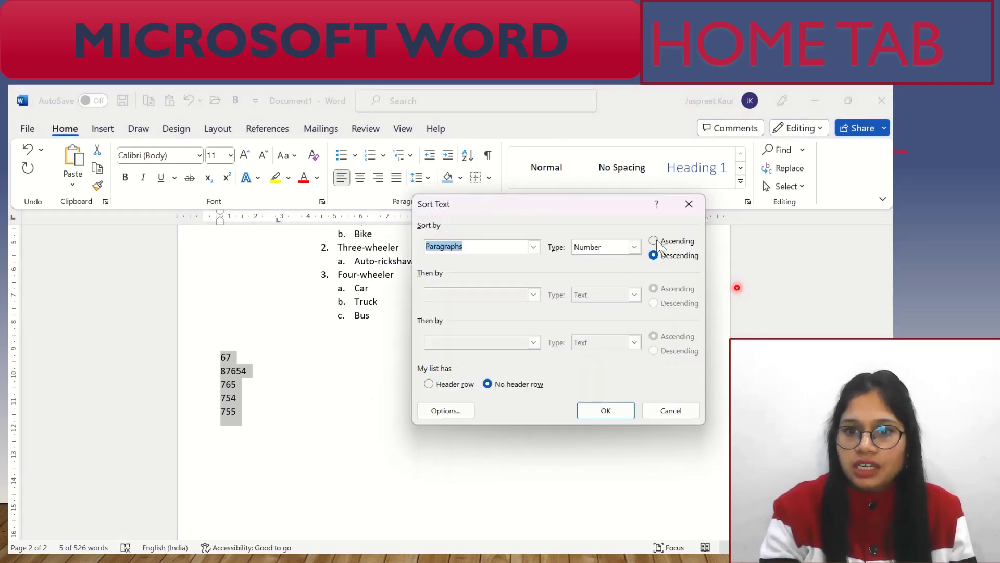
{"action": "left_click", "coordinate": [655, 242]}
{"action": "left_click", "coordinate": [601, 411]}
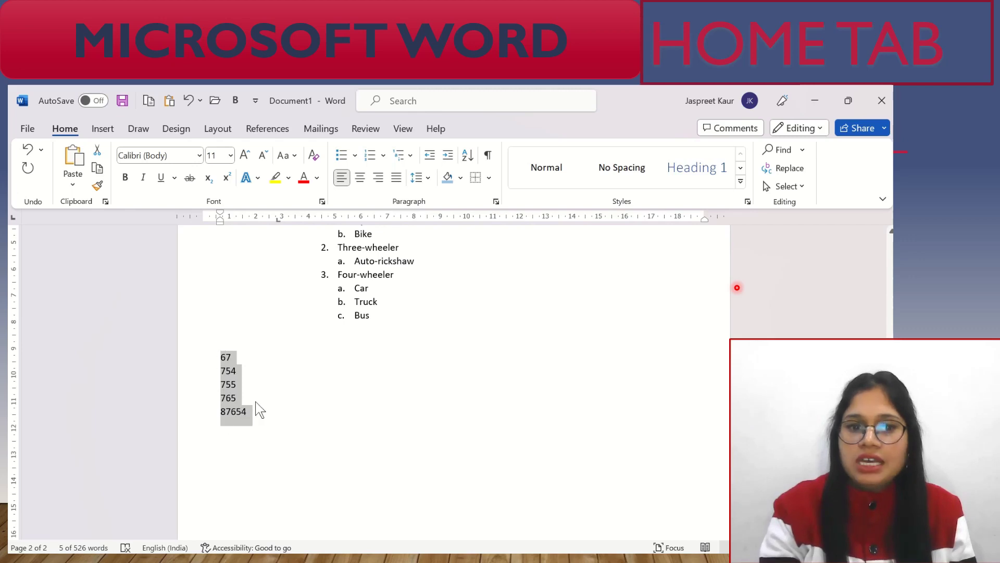
{"action": "left_click", "coordinate": [271, 416]}
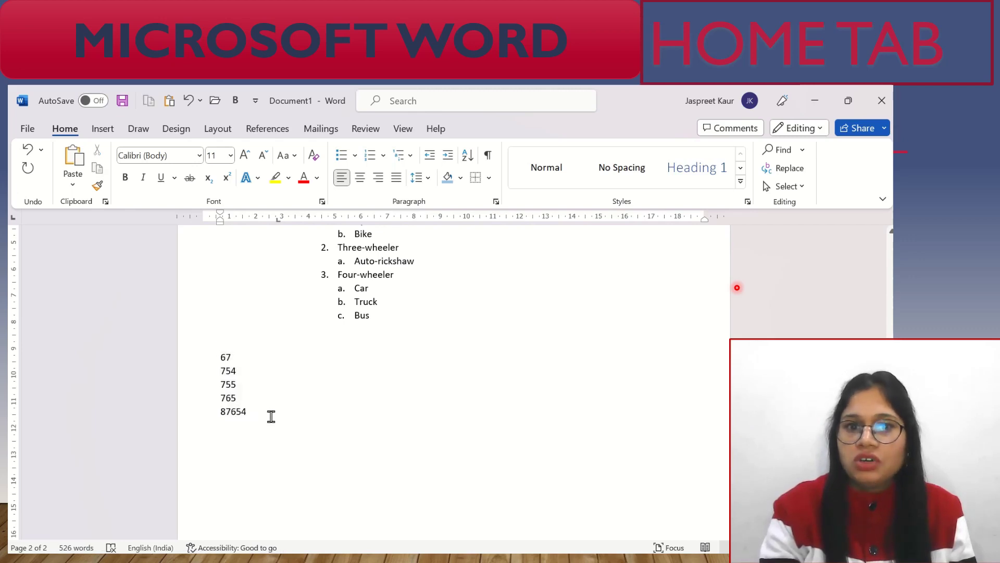
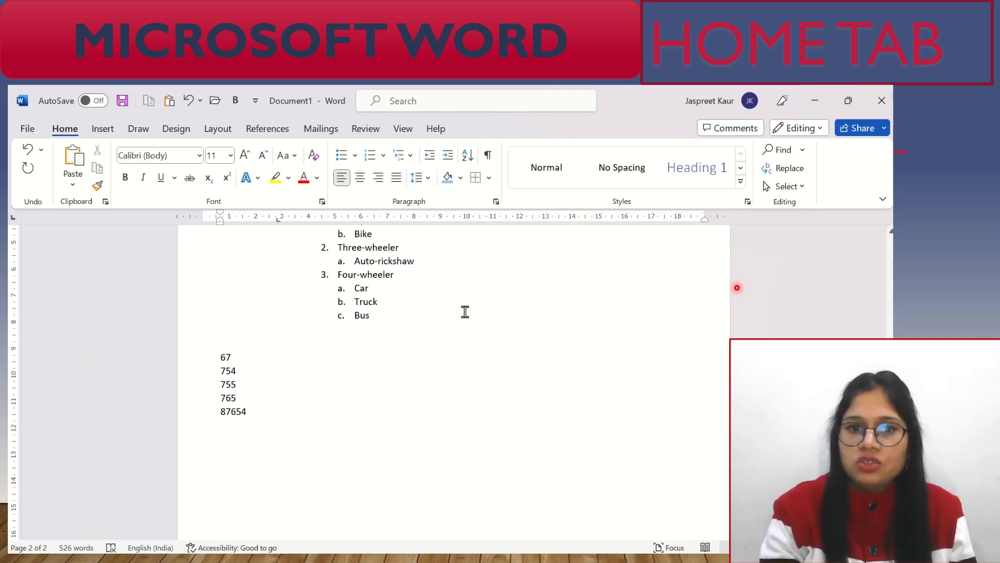
Select the whole document and turn on Show/Hide ¶ so paragraph marks and space dots appear
{"action": "key", "text": "ctrl+a"}
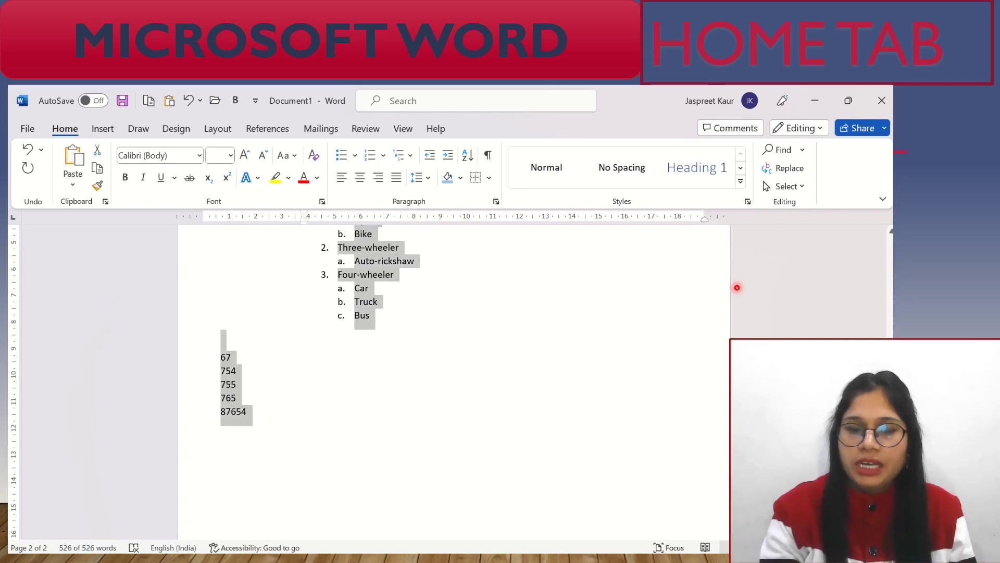
{"action": "scroll", "coordinate": [716, 270], "scroll_direction": "up", "scroll_amount": 10}
{"action": "scroll", "coordinate": [717, 270], "scroll_direction": "up", "scroll_amount": 5}
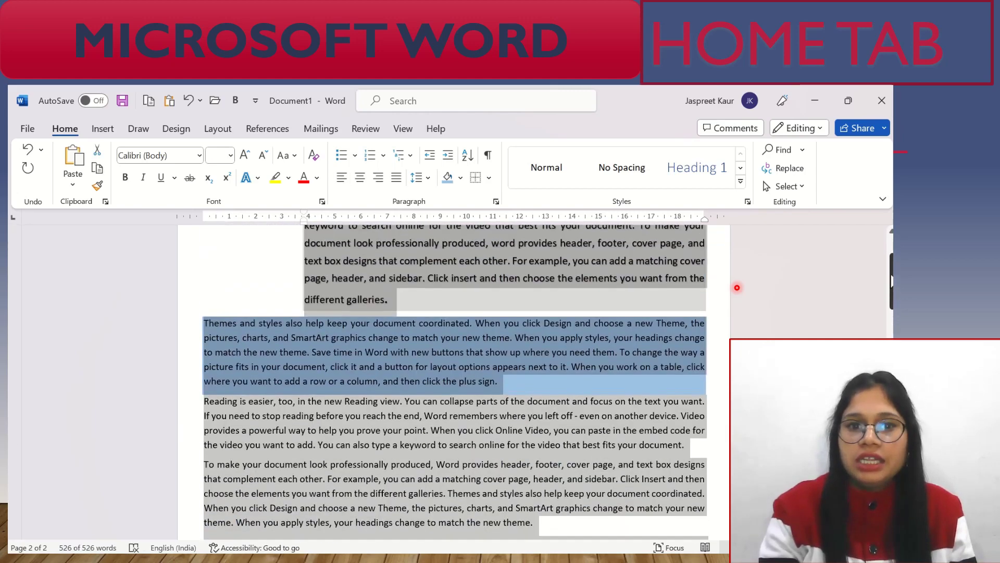
{"action": "left_click", "coordinate": [489, 156]}
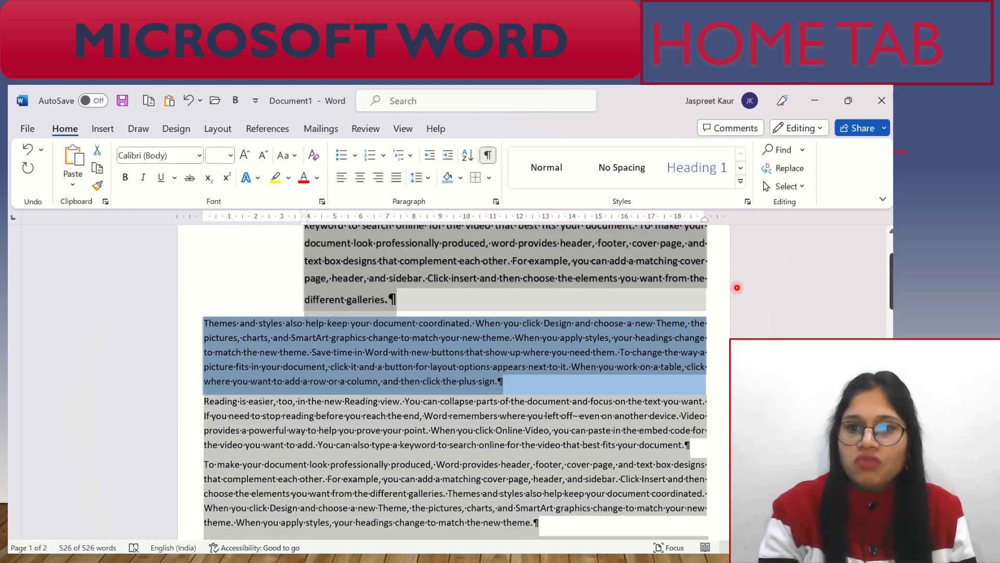
{"action": "scroll", "coordinate": [737, 287], "scroll_direction": "down", "scroll_amount": 5}
{"action": "scroll", "coordinate": [737, 287], "scroll_direction": "down", "scroll_amount": 5}
{"action": "scroll", "coordinate": [737, 287], "scroll_direction": "down", "scroll_amount": 5}
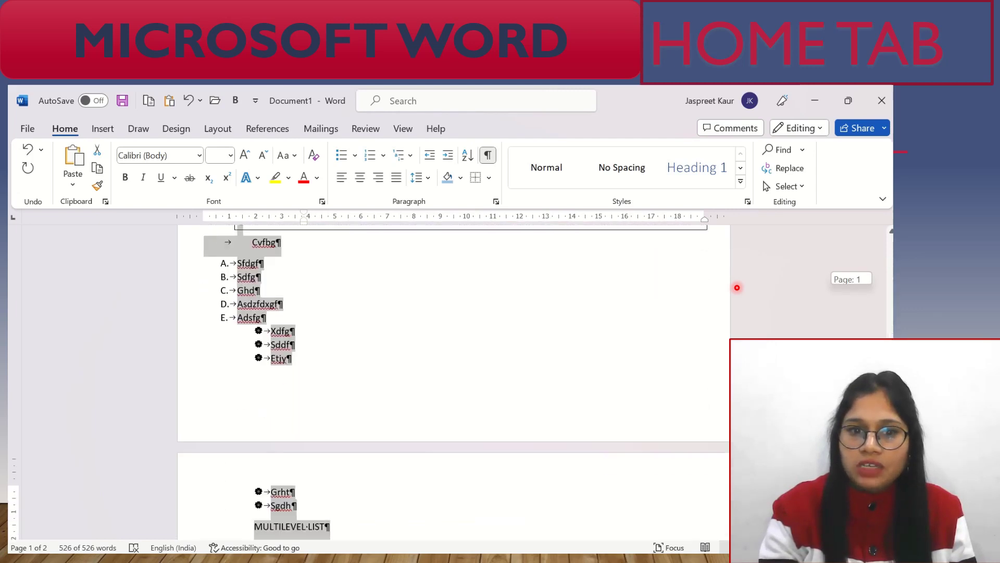
{"action": "scroll", "coordinate": [737, 287], "scroll_direction": "down", "scroll_amount": 5}
{"action": "scroll", "coordinate": [737, 287], "scroll_direction": "down", "scroll_amount": 3}
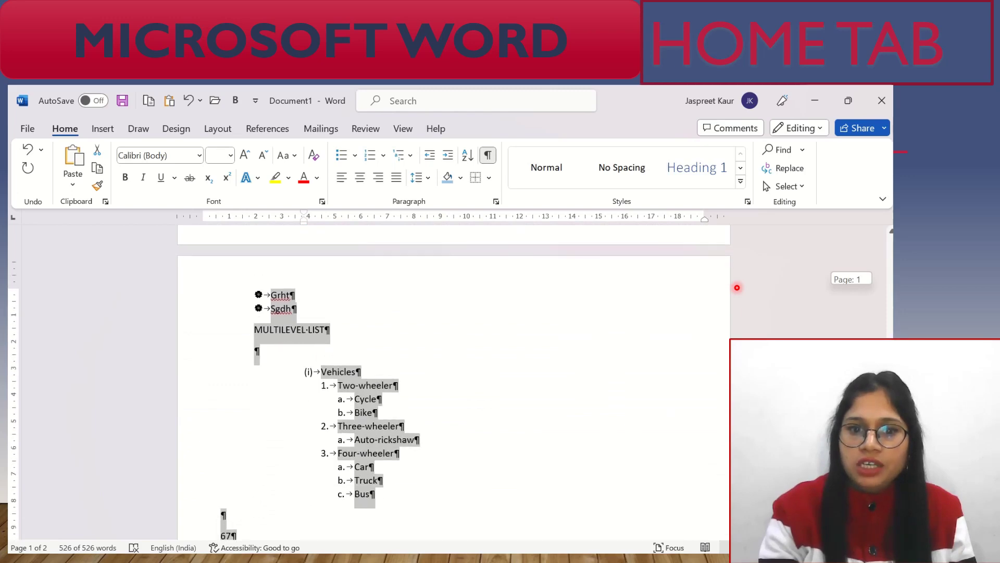
{"action": "scroll", "coordinate": [737, 287], "scroll_direction": "up", "scroll_amount": 5}
{"action": "scroll", "coordinate": [737, 287], "scroll_direction": "up", "scroll_amount": 5}
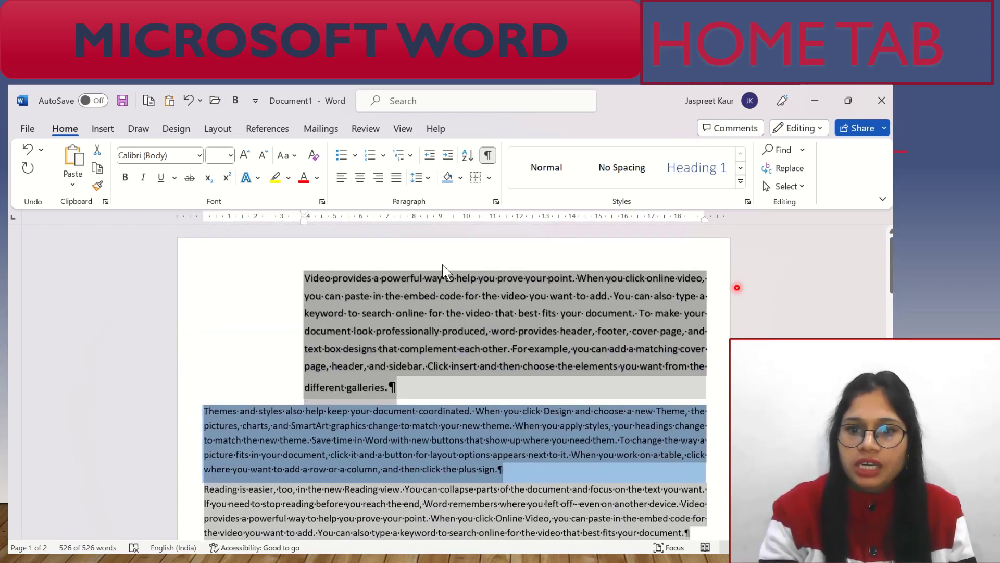
Hide formatting marks again and remove the first paragraph's left indent with three Decrease Indent steps
{"action": "left_click", "coordinate": [488, 155]}
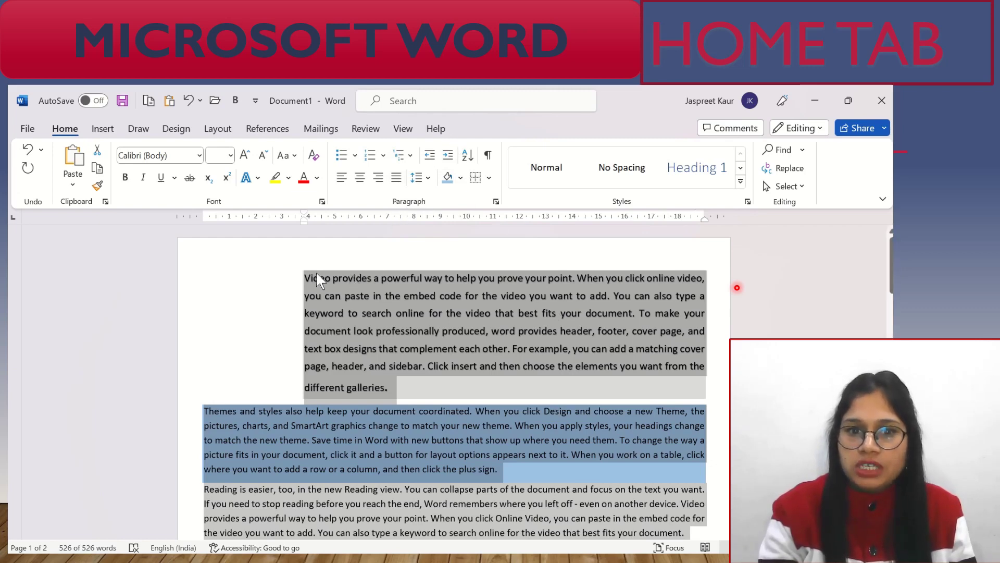
{"action": "left_click", "coordinate": [305, 282]}
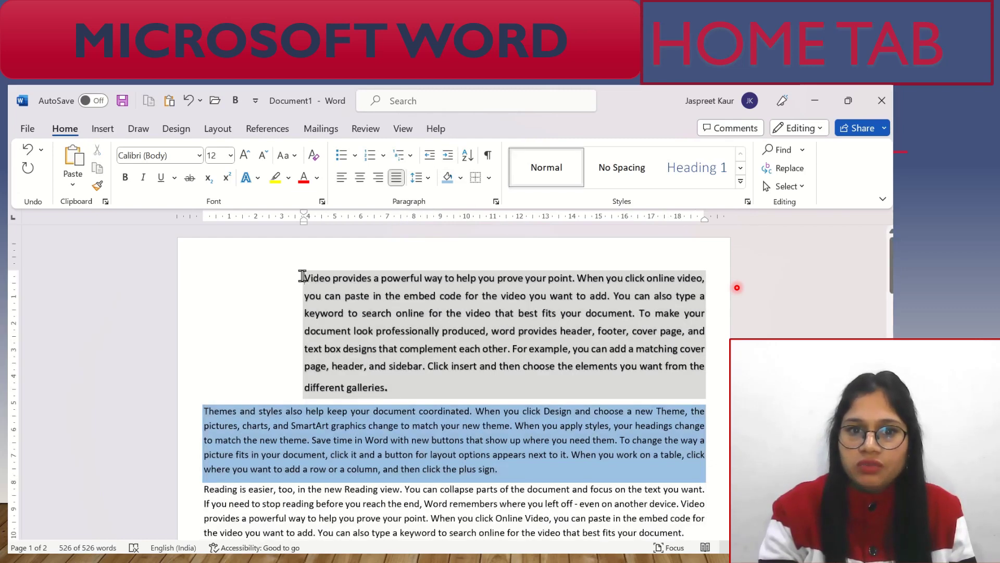
{"action": "left_click", "coordinate": [436, 160]}
{"action": "left_click", "coordinate": [435, 159]}
{"action": "left_click", "coordinate": [436, 159]}
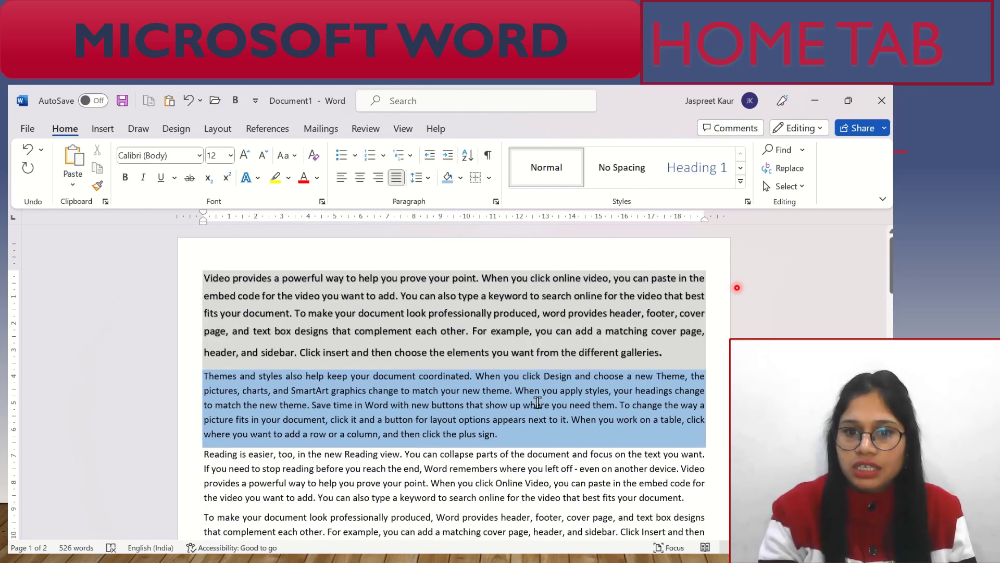
{"action": "key", "text": "ctrl+a"}
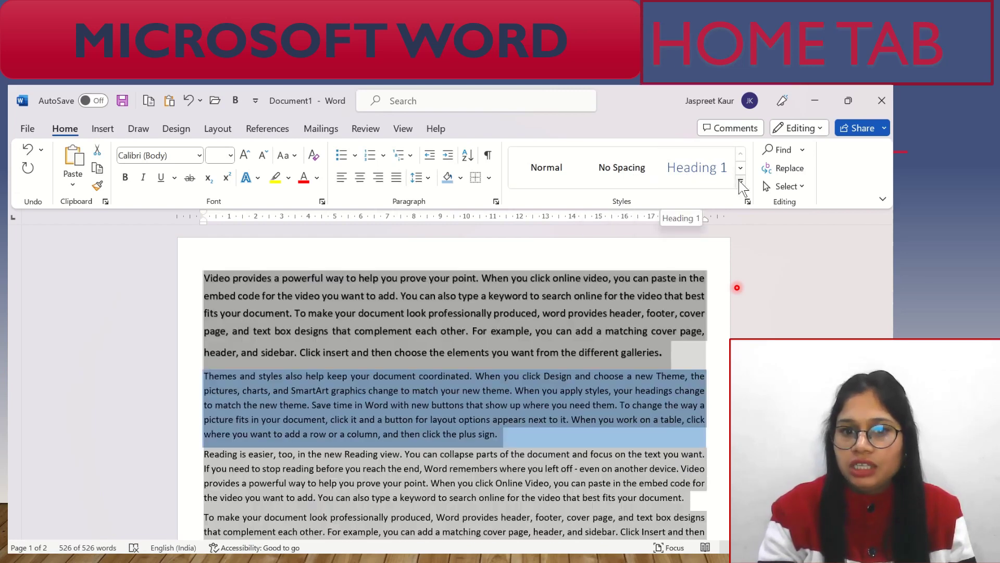
Select the opening sentence of the first paragraph and give it a new font colour
{"action": "left_click", "coordinate": [740, 180]}
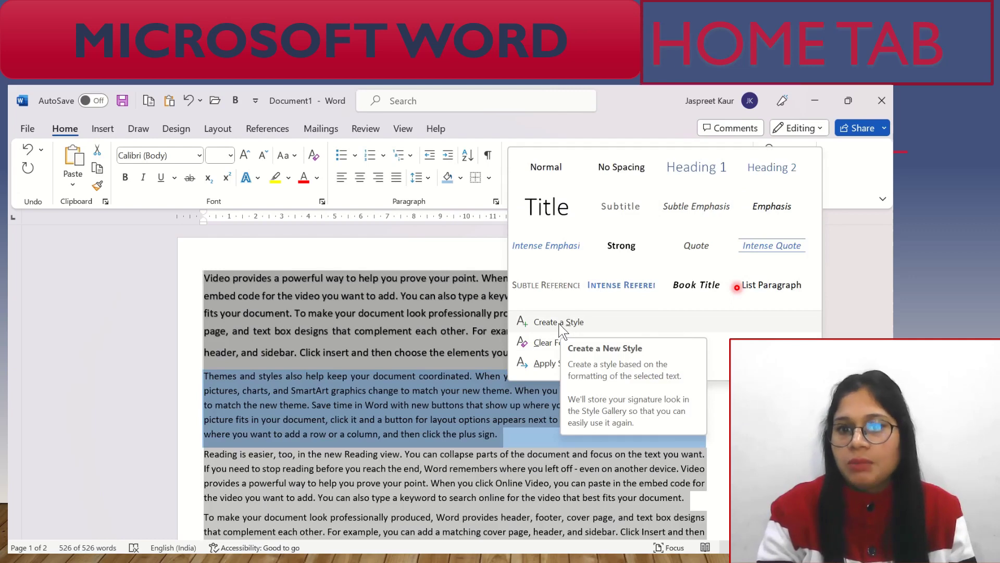
{"action": "left_click", "coordinate": [418, 259]}
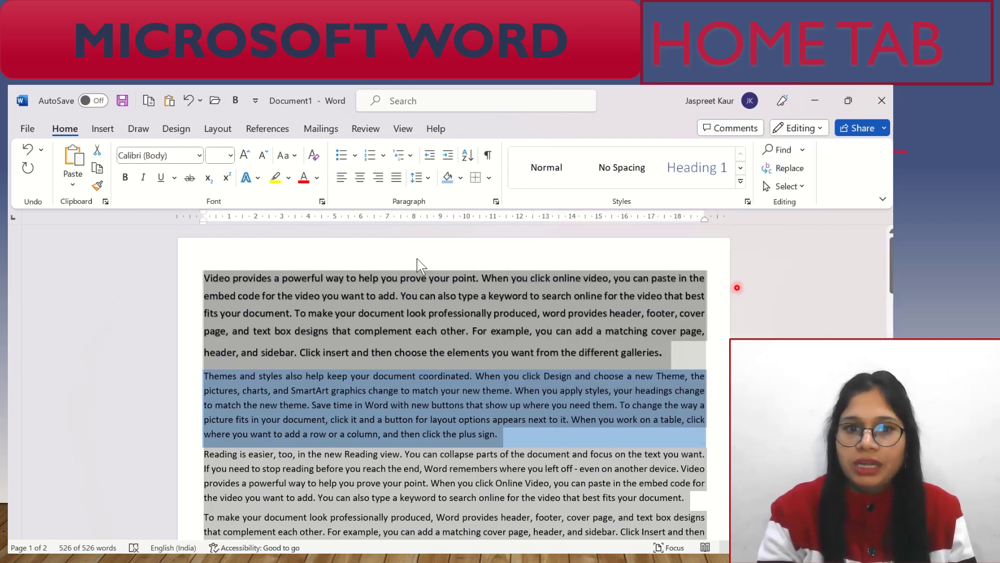
{"action": "left_click", "coordinate": [410, 330]}
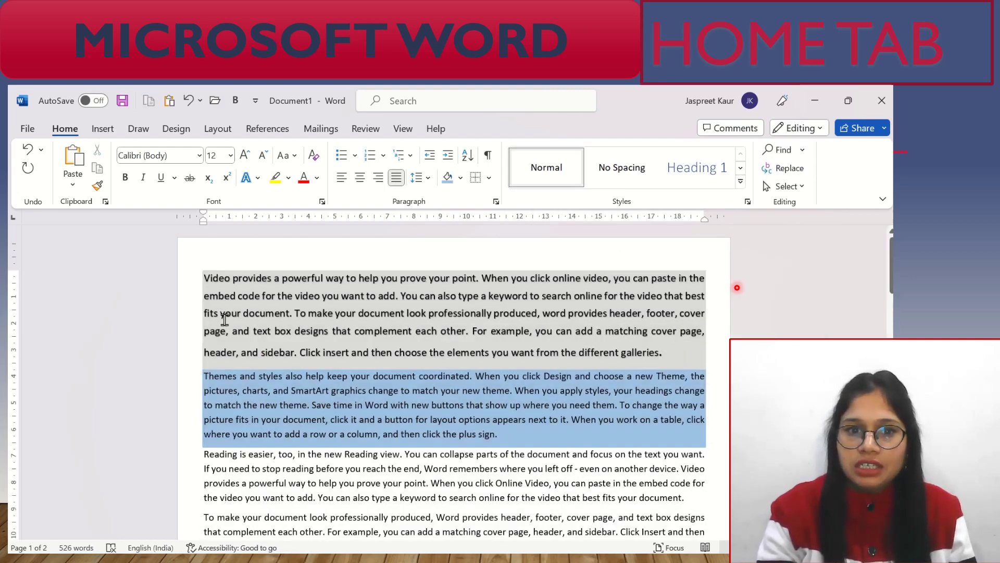
{"action": "left_click_drag", "start_coordinate": [205, 277], "coordinate": [483, 284]}
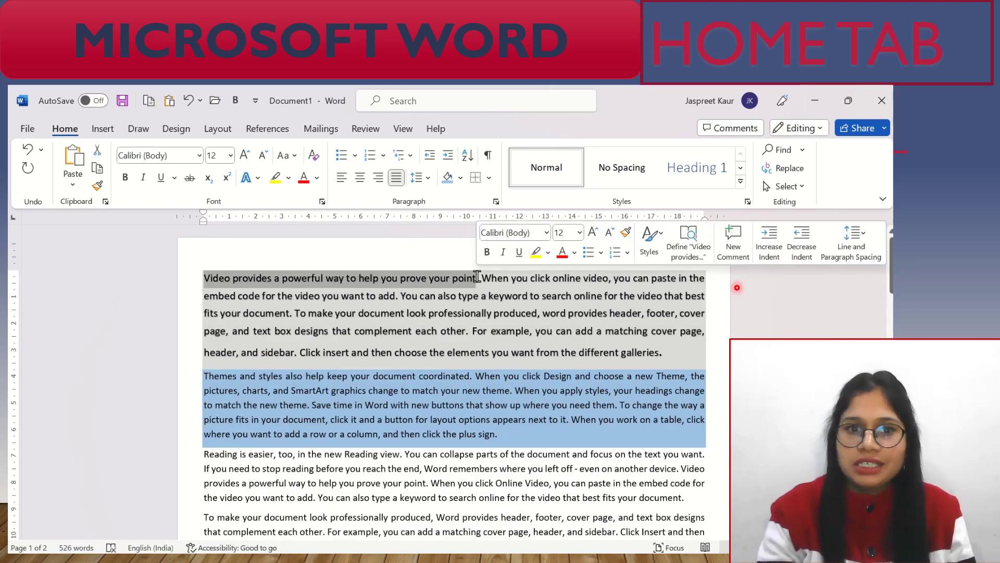
{"action": "left_click", "coordinate": [317, 178]}
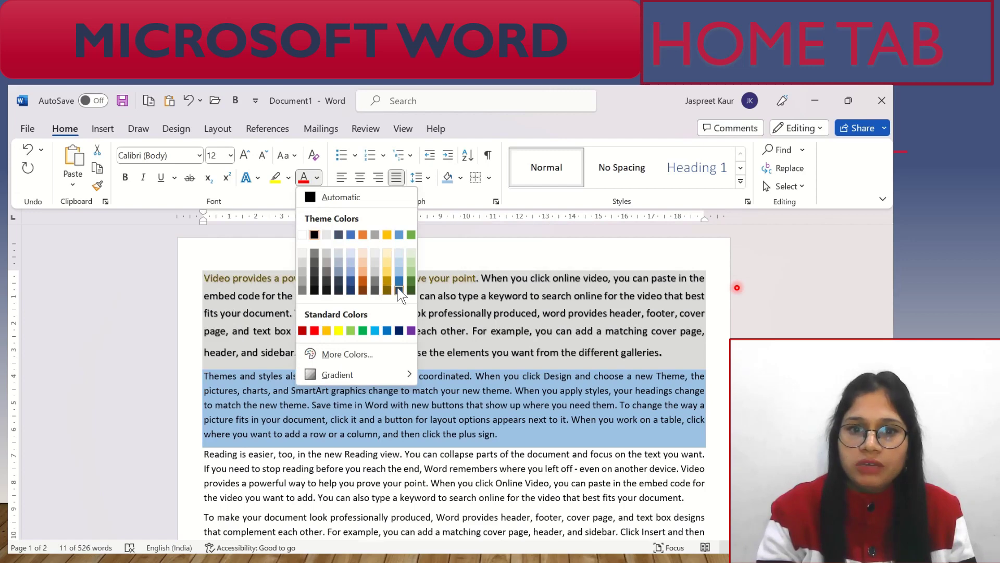
{"action": "left_click", "coordinate": [413, 288]}
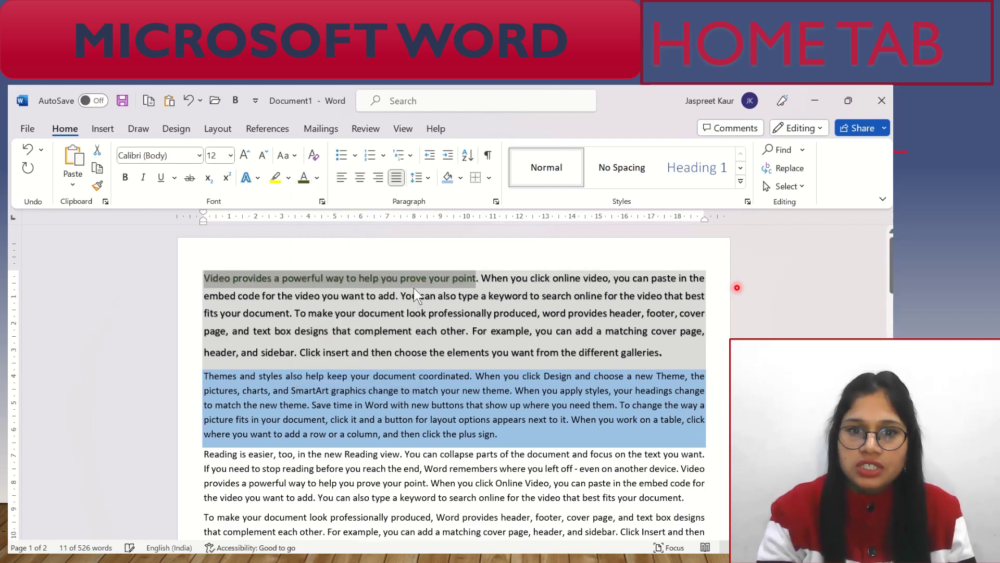
Grow the sentence to 18 pt, add the orange outline text effect, and underline it
{"action": "left_click", "coordinate": [244, 157]}
{"action": "left_click", "coordinate": [245, 157]}
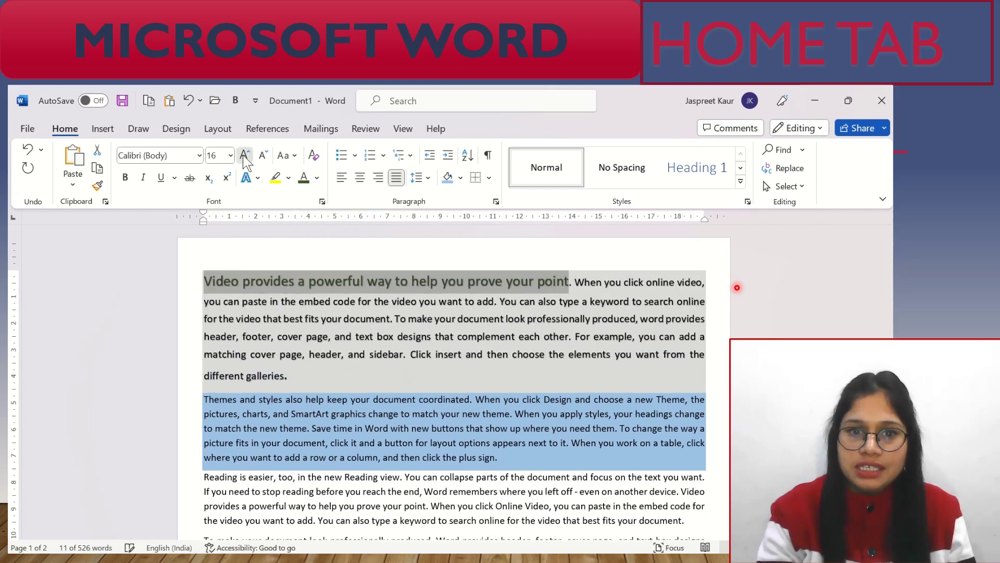
{"action": "left_click", "coordinate": [244, 156]}
{"action": "left_click", "coordinate": [259, 178]}
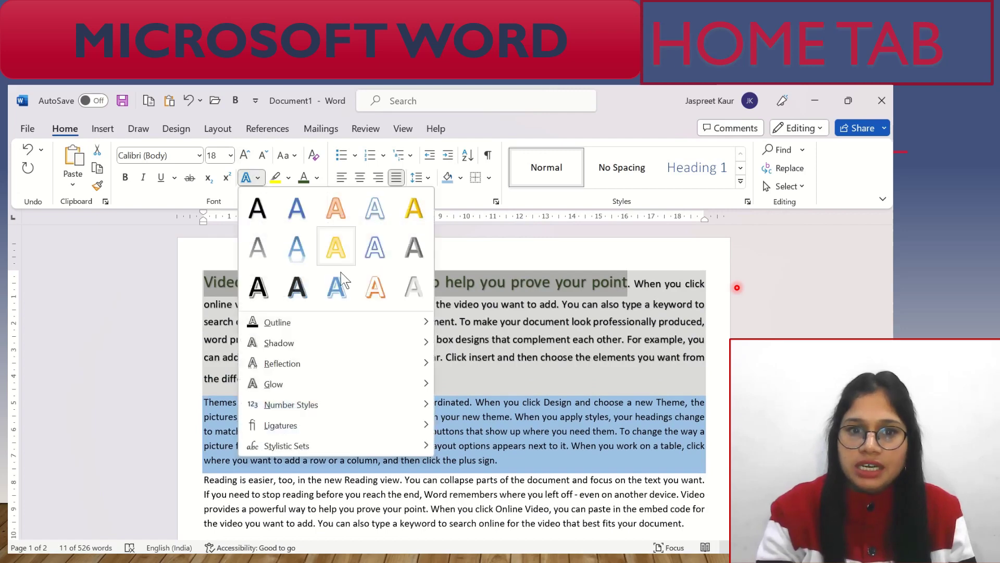
{"action": "left_click", "coordinate": [375, 286]}
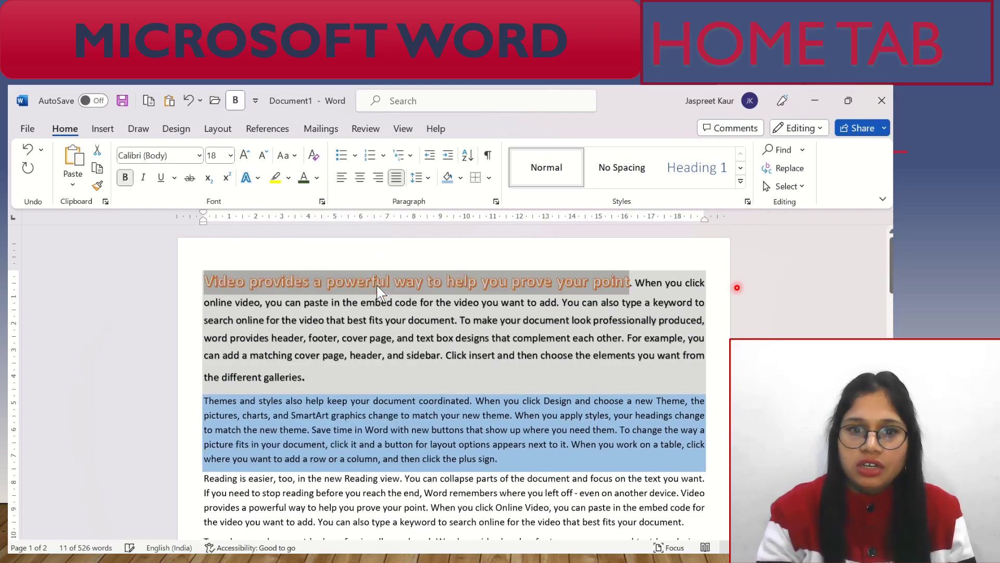
{"action": "left_click", "coordinate": [161, 177]}
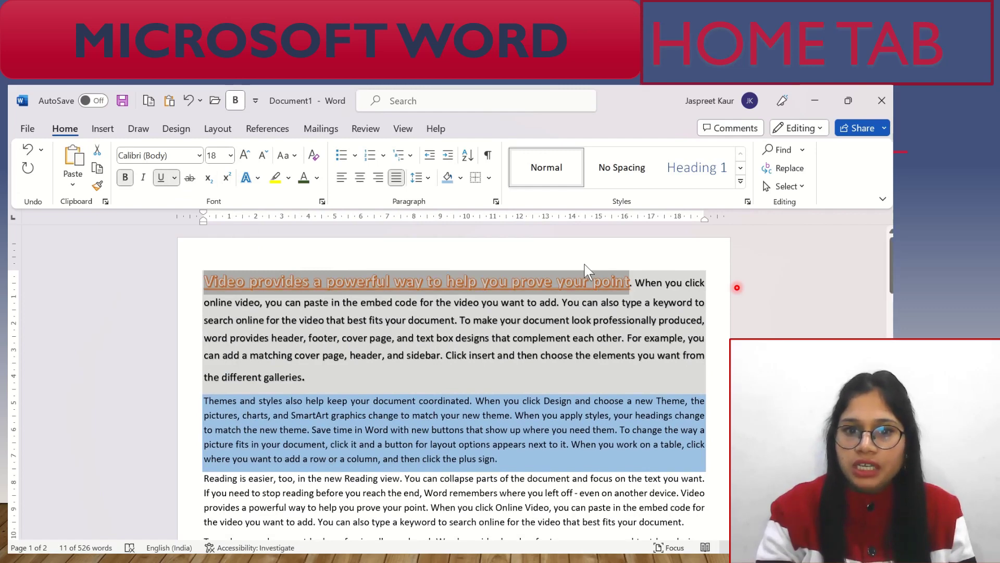
{"action": "left_click", "coordinate": [636, 275]}
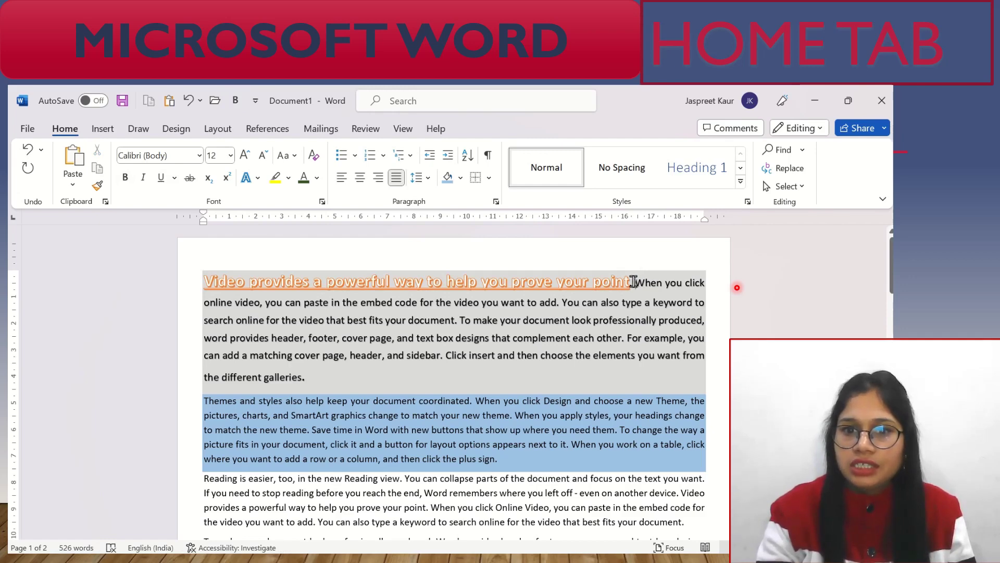
{"action": "mouse_move", "coordinate": [633, 282]}
{"action": "left_mouse_down"}
{"action": "mouse_move", "coordinate": [408, 264]}
{"action": "mouse_move", "coordinate": [204, 281]}
{"action": "left_mouse_up"}
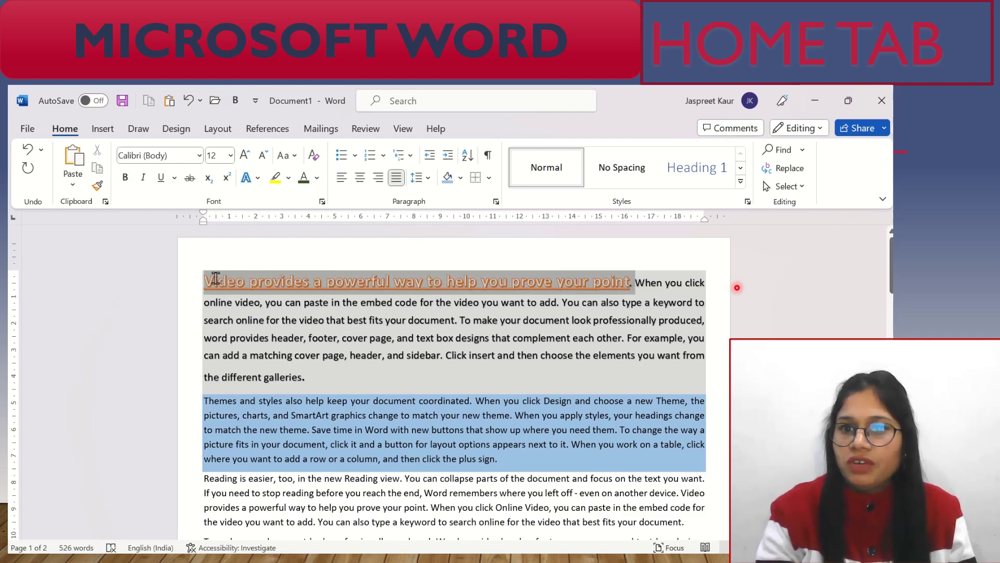
Create a new style from the formatted sentence, renaming Style1 to 'Headings'
{"action": "left_click", "coordinate": [741, 182]}
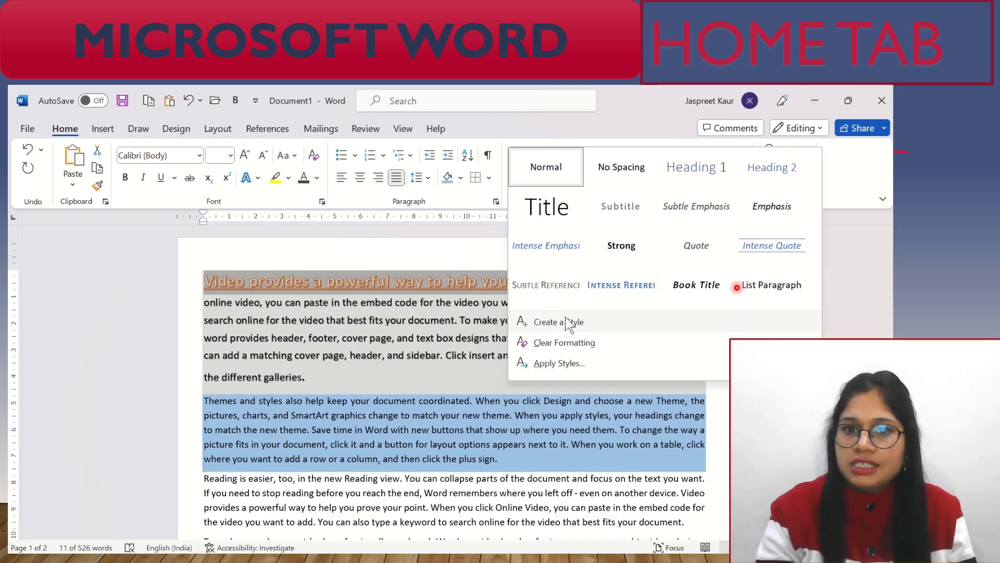
{"action": "left_click", "coordinate": [567, 320]}
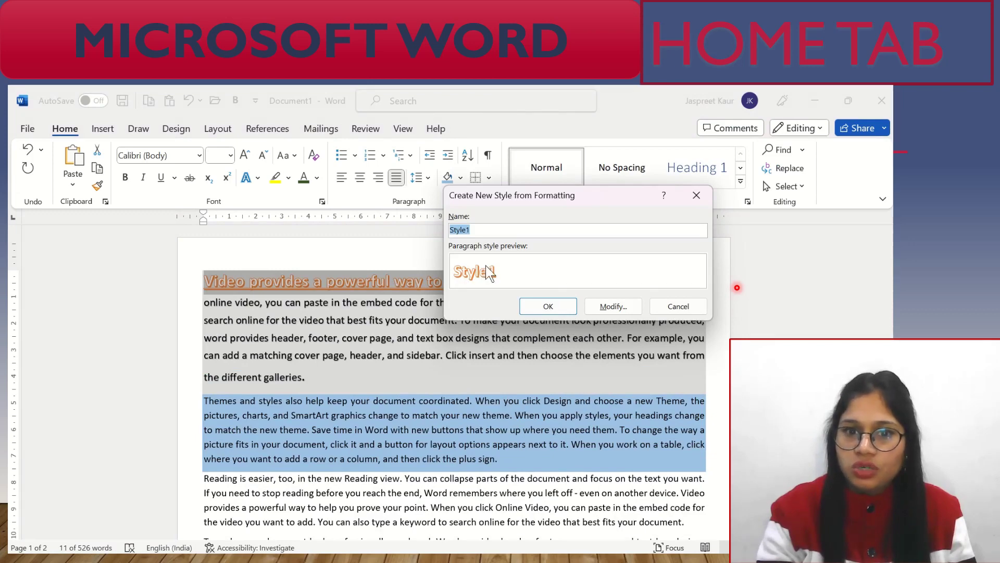
{"action": "left_click", "coordinate": [496, 230]}
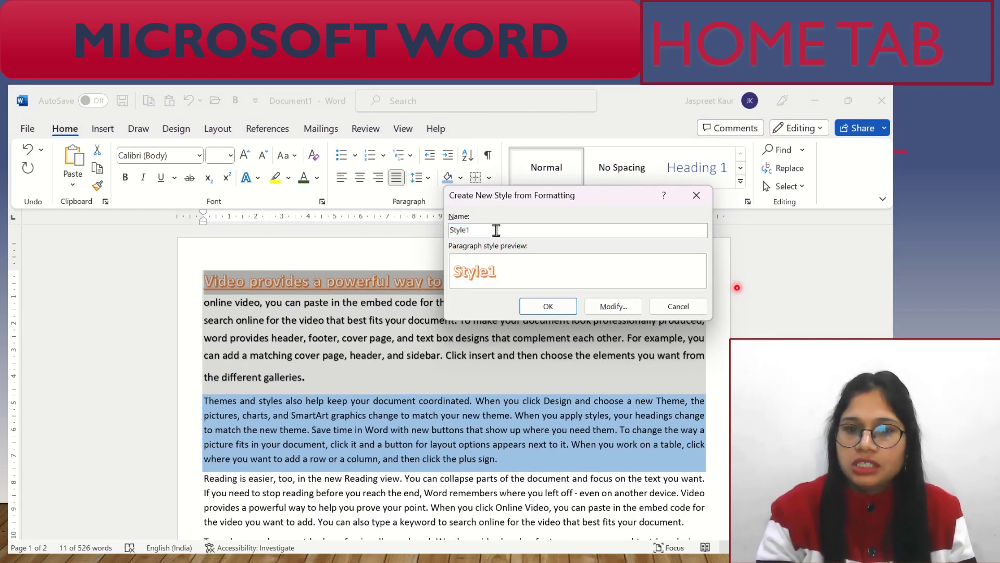
{"action": "key", "text": "BackSpace"}
{"action": "key", "text": "BackSpace"}
{"action": "key", "text": "BackSpace"}
{"action": "key", "text": "BackSpace"}
{"action": "key", "text": "BackSpace"}
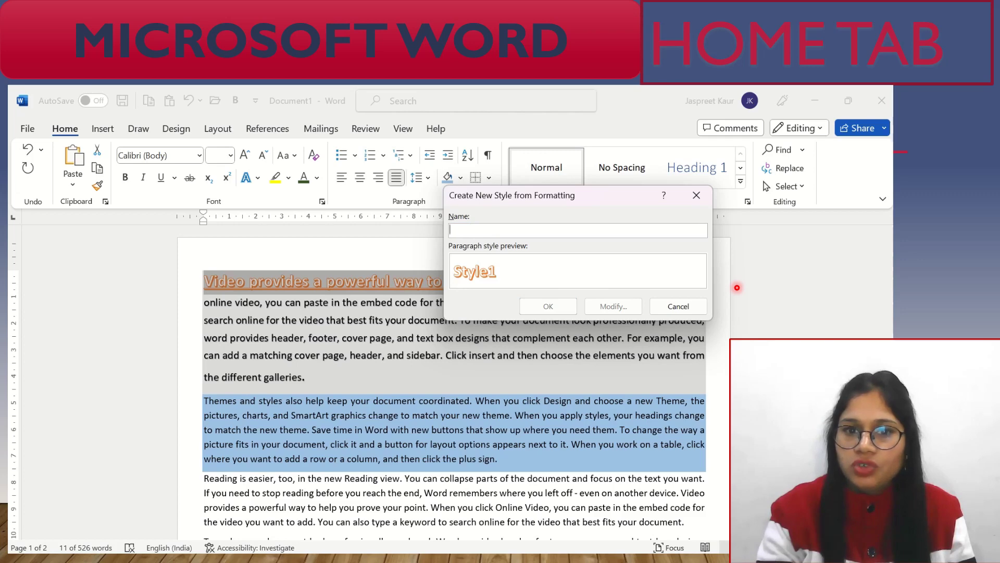
{"action": "type", "text": "Hea"}
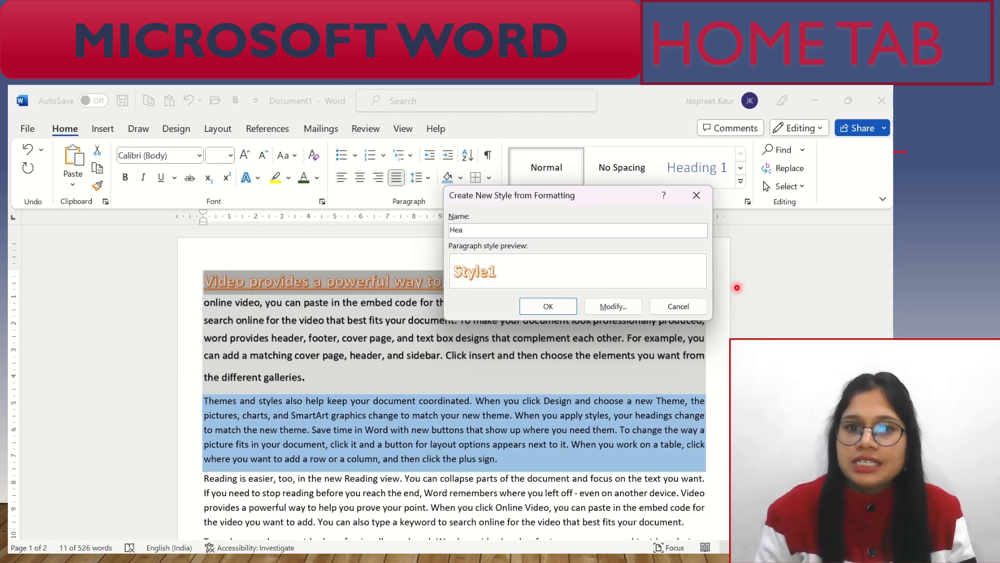
{"action": "type", "text": "dings"}
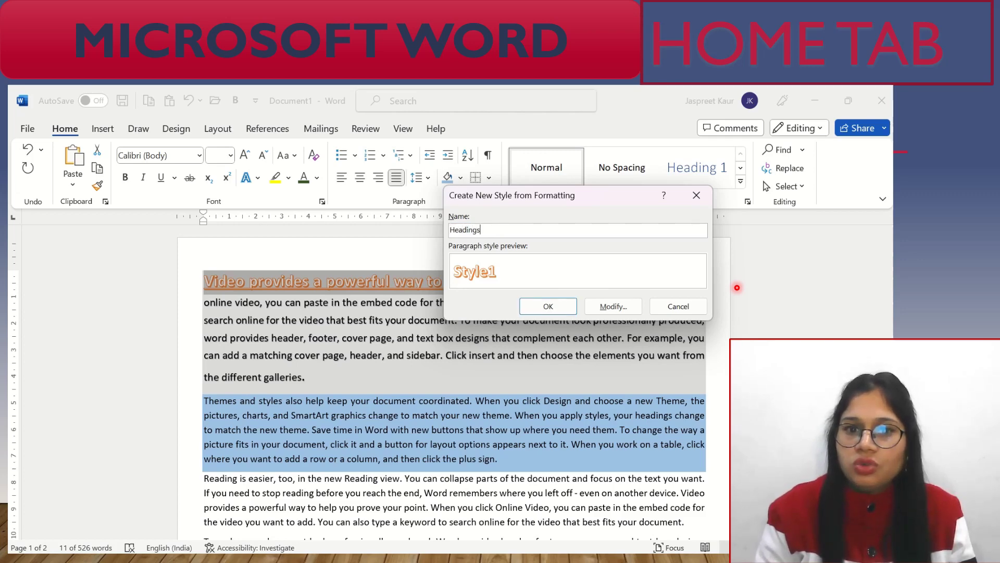
{"action": "left_click", "coordinate": [544, 309]}
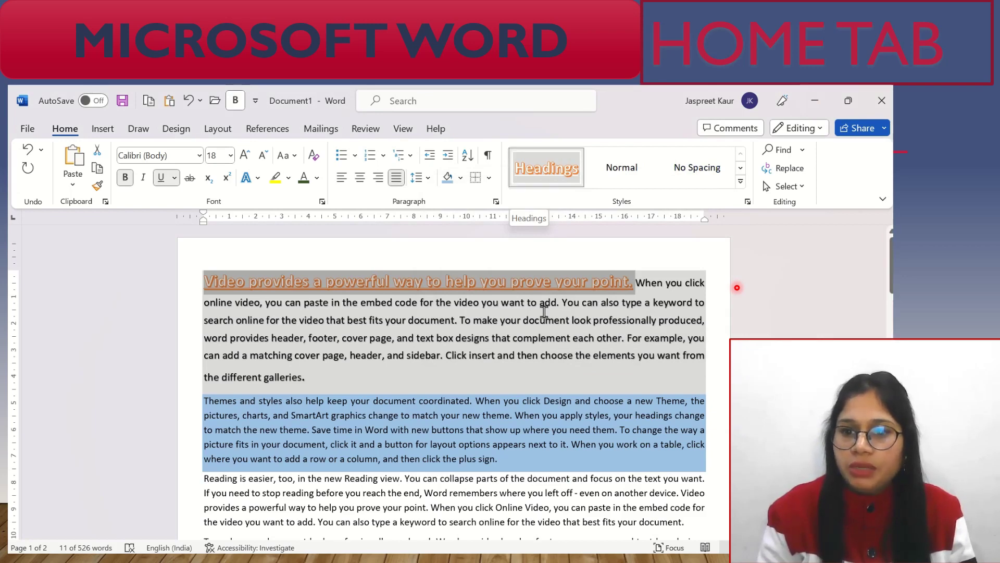
Apply the Headings style to 'To make your document look professionally produced'
{"action": "left_click", "coordinate": [602, 388]}
{"action": "scroll", "coordinate": [891, 276], "scroll_direction": "down", "scroll_amount": 5}
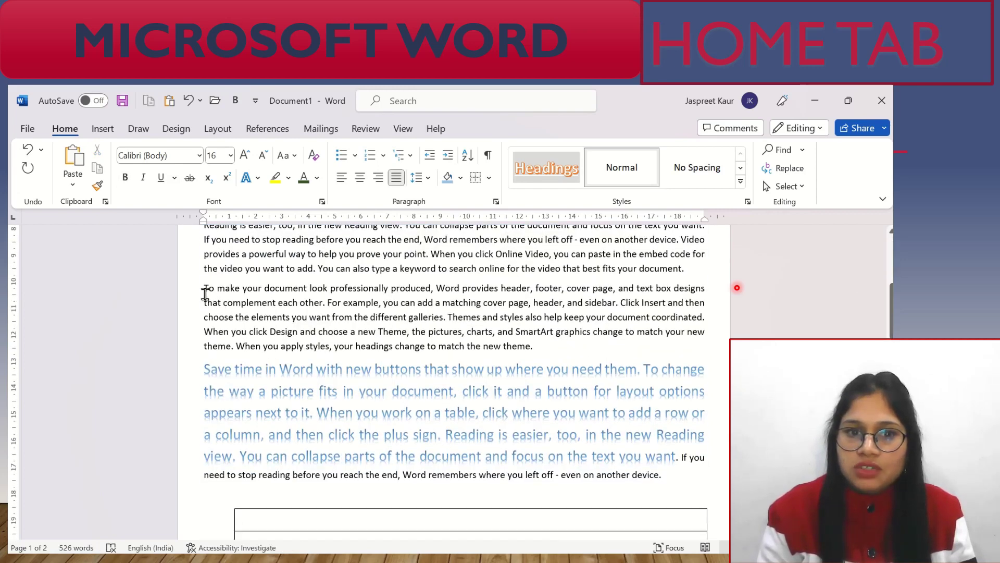
{"action": "left_click_drag", "start_coordinate": [204, 288], "coordinate": [432, 289]}
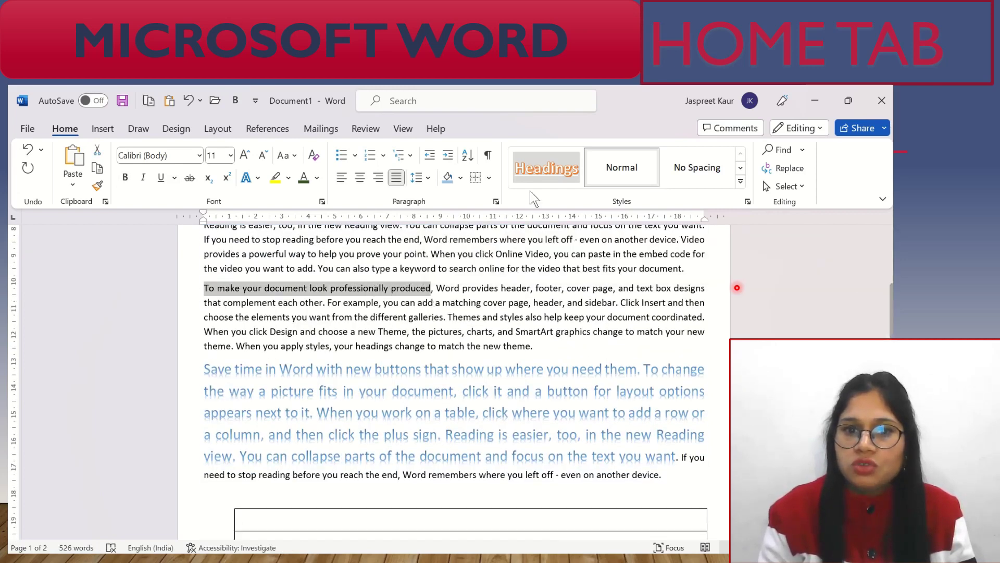
{"action": "left_click", "coordinate": [544, 177]}
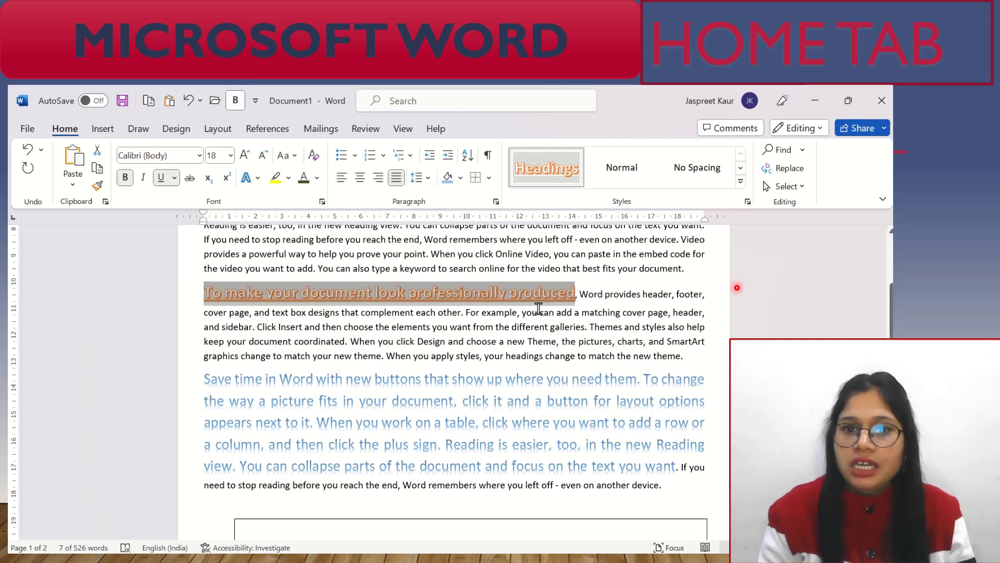
{"action": "left_click", "coordinate": [580, 302]}
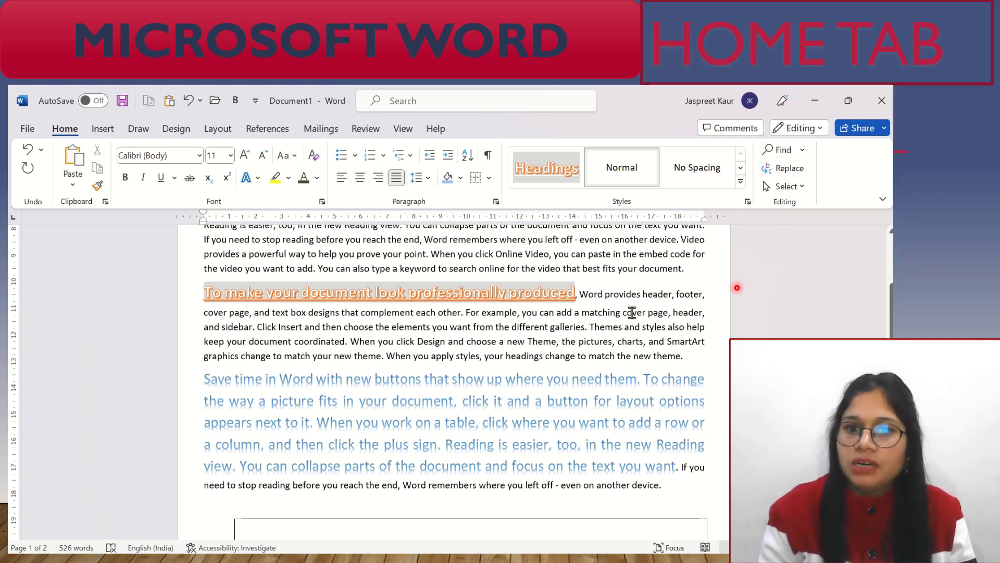
{"action": "key", "text": "ctrl+f"}
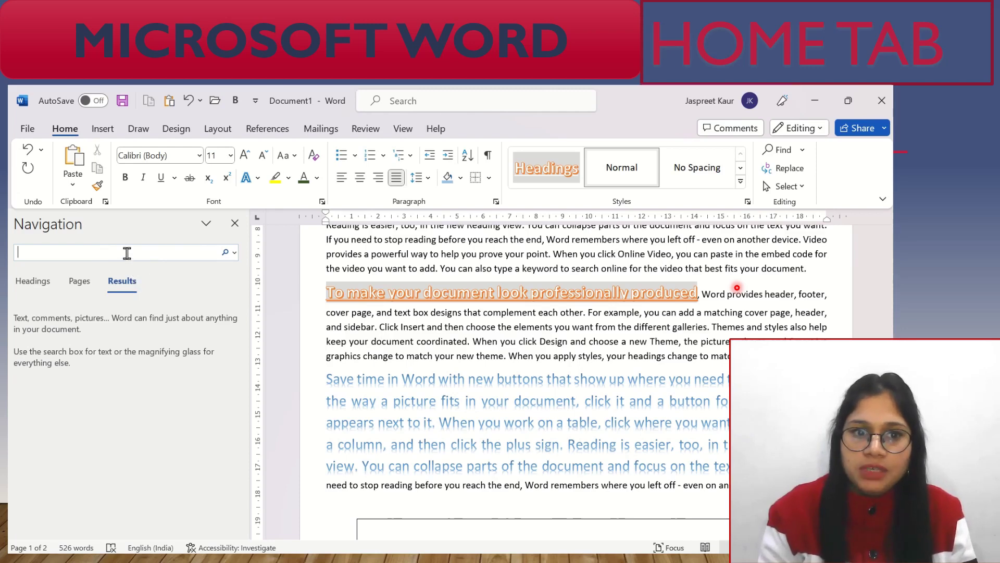
{"action": "type", "text": "click"}
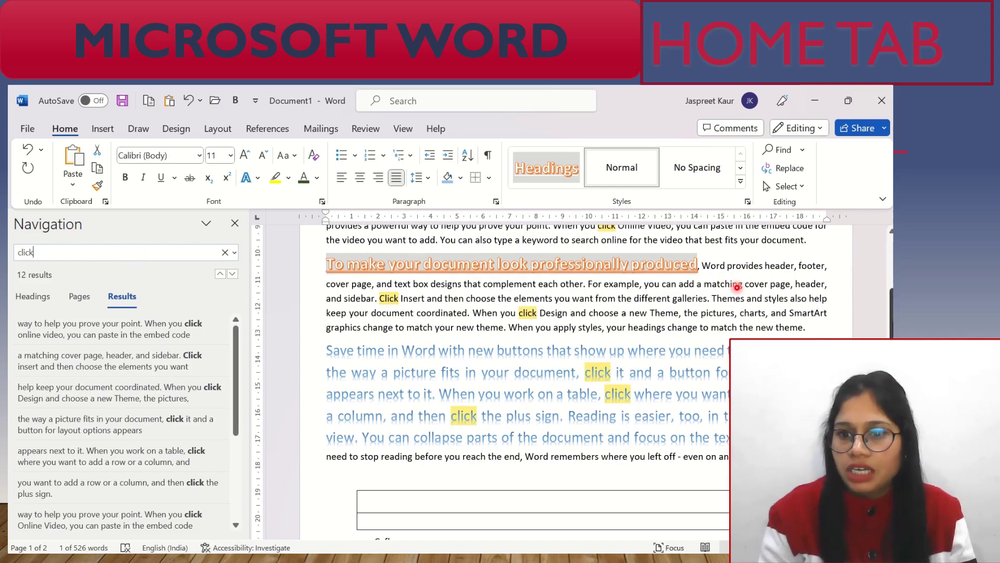
{"action": "scroll", "coordinate": [738, 287], "scroll_direction": "down", "scroll_amount": 3}
{"action": "scroll", "coordinate": [737, 287], "scroll_direction": "down", "scroll_amount": 3}
{"action": "scroll", "coordinate": [737, 287], "scroll_direction": "down", "scroll_amount": 3}
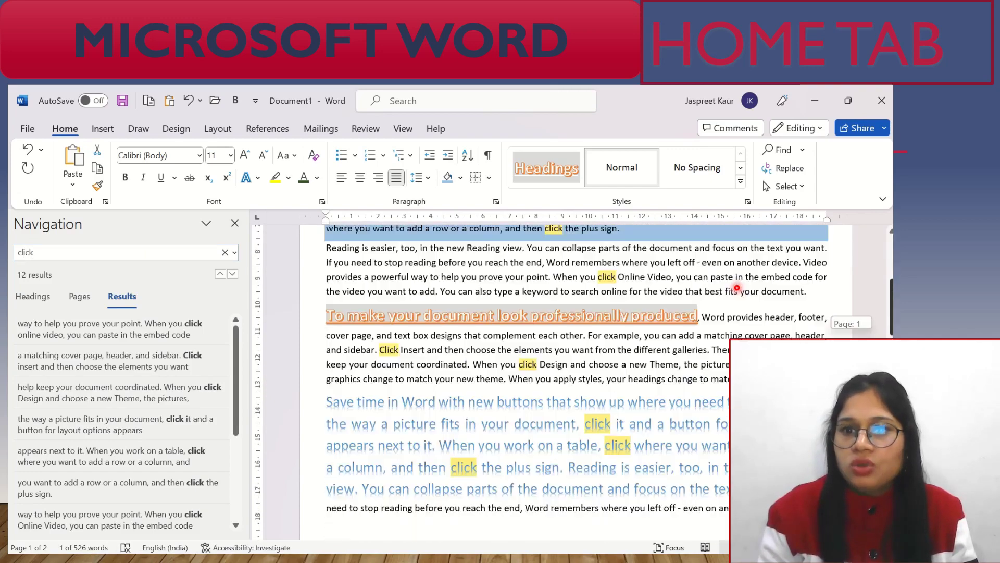
{"action": "scroll", "coordinate": [737, 287], "scroll_direction": "down", "scroll_amount": 3}
{"action": "scroll", "coordinate": [738, 287], "scroll_direction": "up", "scroll_amount": 10}
{"action": "scroll", "coordinate": [737, 287], "scroll_direction": "up", "scroll_amount": 5}
{"action": "scroll", "coordinate": [737, 287], "scroll_direction": "up", "scroll_amount": 1}
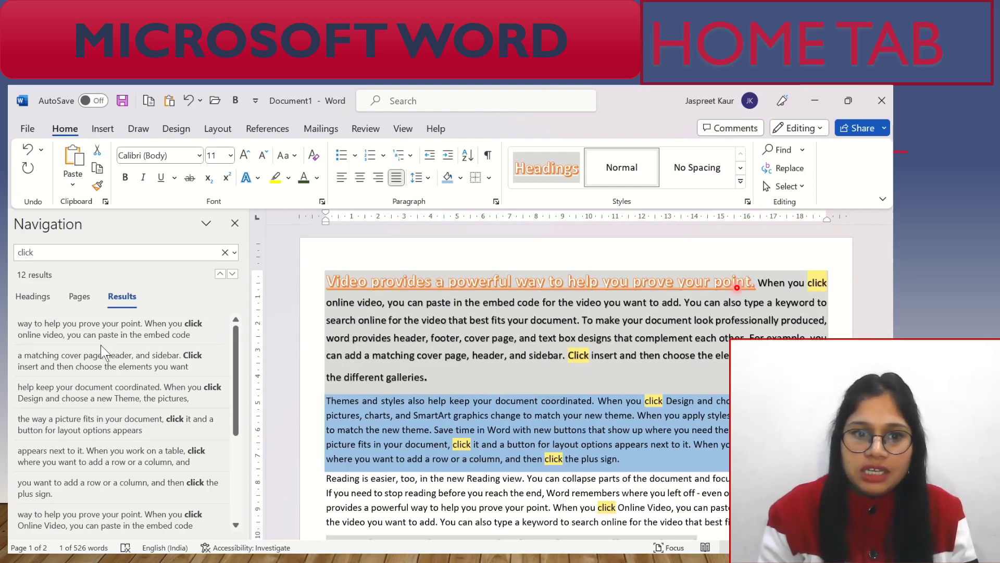
{"action": "left_click", "coordinate": [111, 391]}
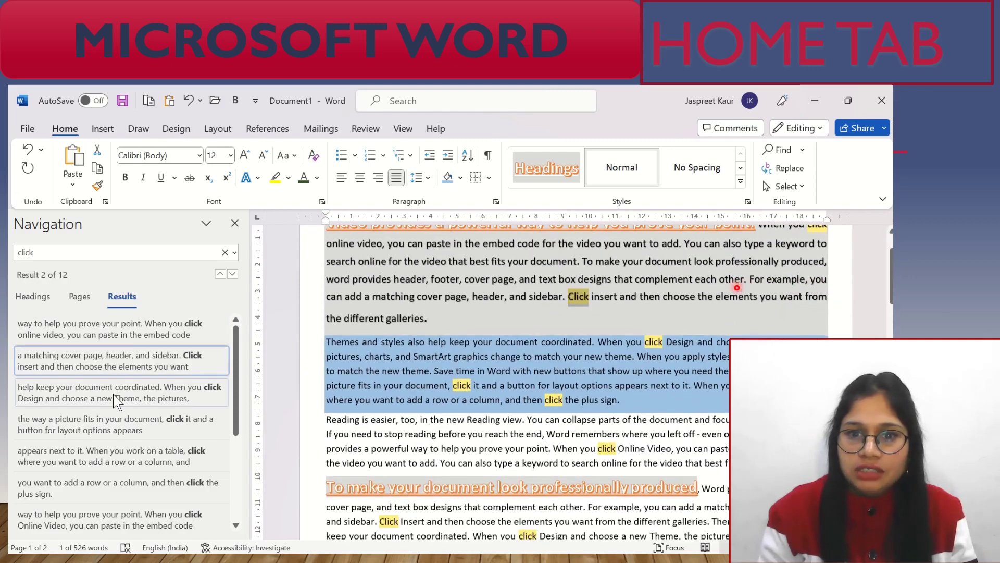
{"action": "left_click", "coordinate": [117, 420]}
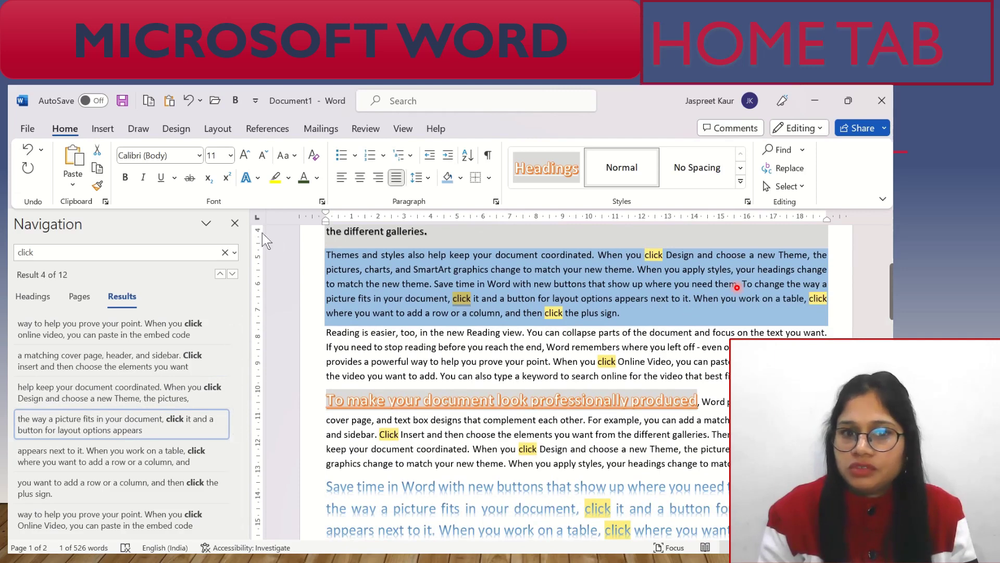
{"action": "left_click", "coordinate": [235, 223]}
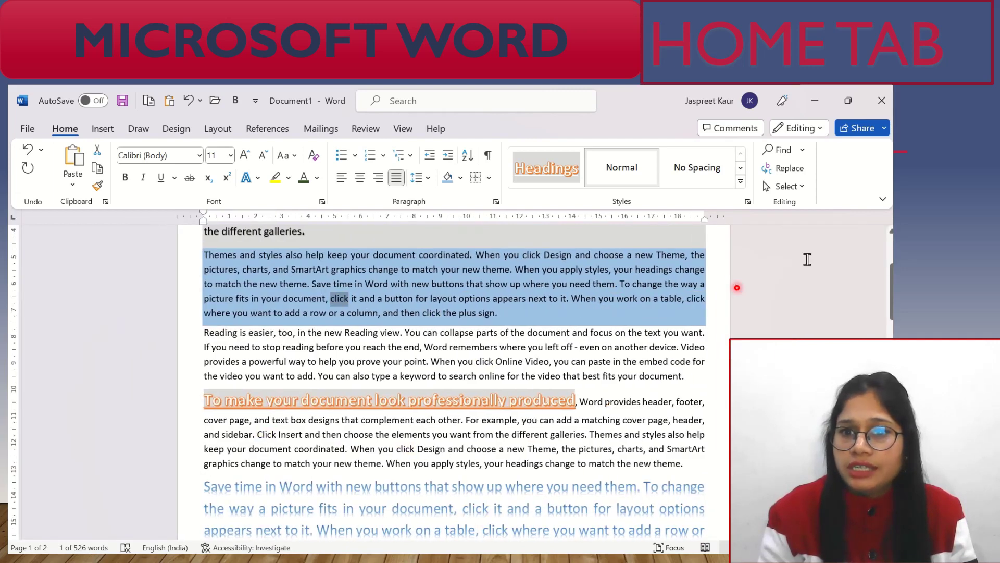
Use Find and Replace to change all 12 occurrences of 'click' to 'clicks'
{"action": "left_click", "coordinate": [789, 168]}
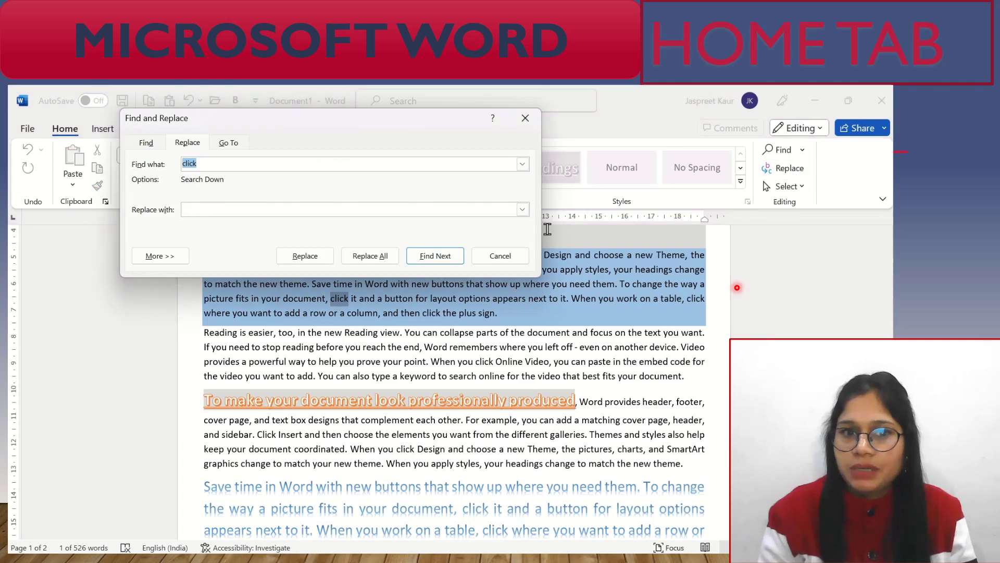
{"action": "left_click", "coordinate": [146, 144]}
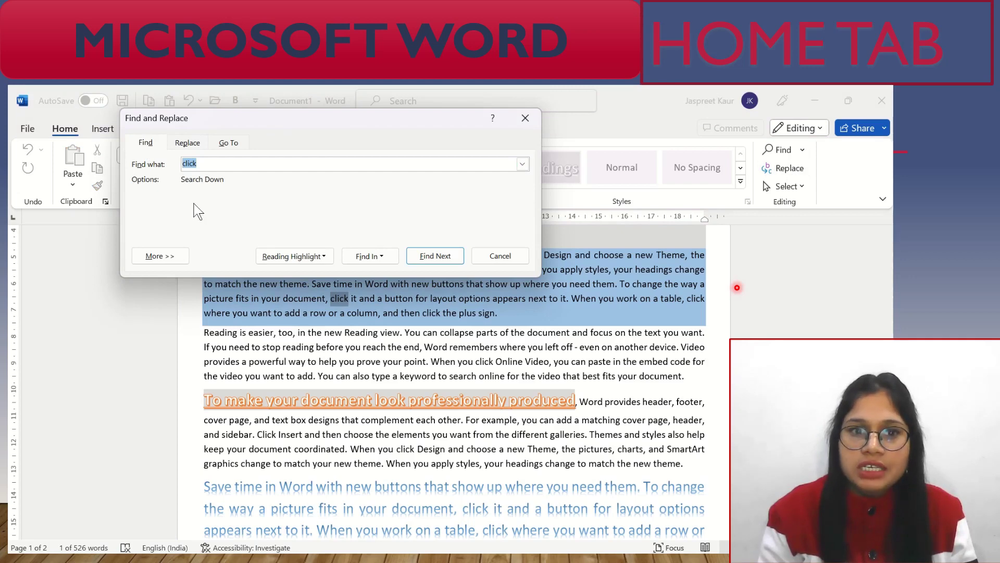
{"action": "left_click", "coordinate": [193, 148]}
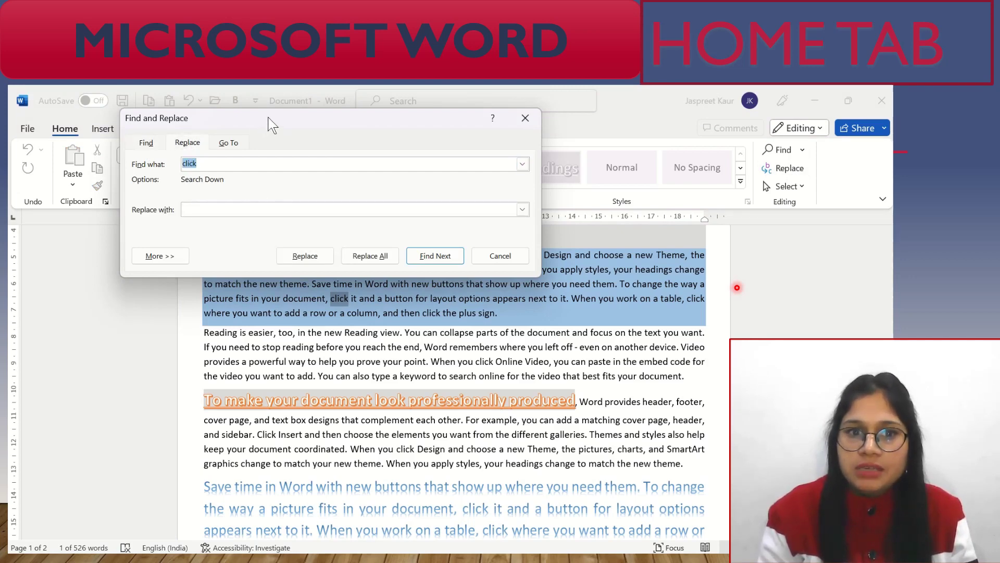
{"action": "left_click_drag", "start_coordinate": [269, 124], "coordinate": [168, 145]}
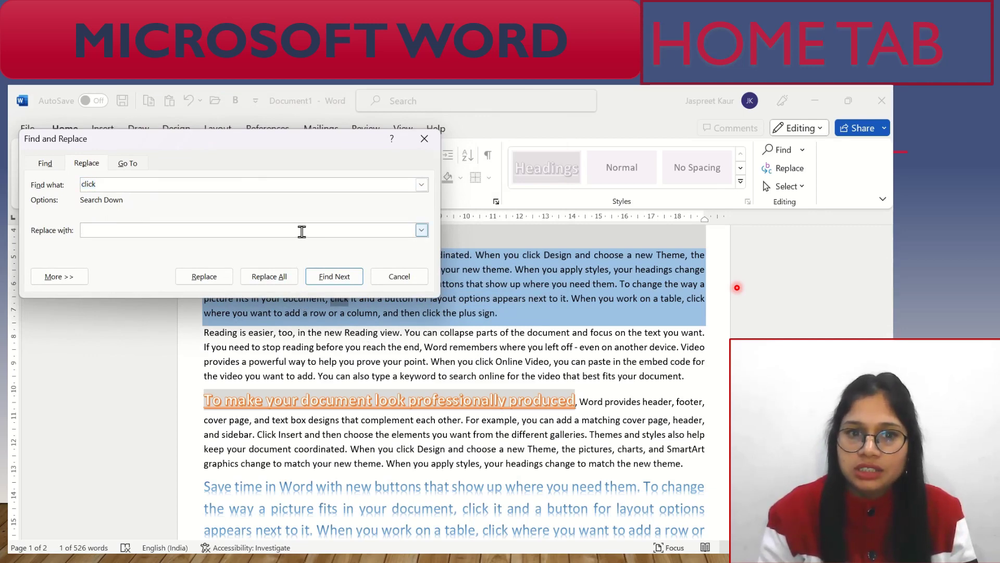
{"action": "type", "text": "clicks"}
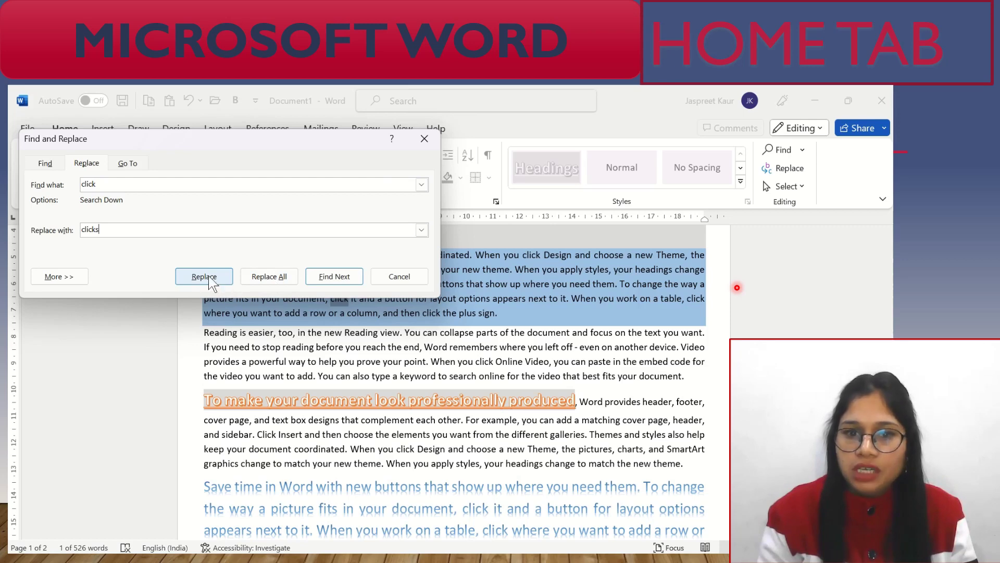
{"action": "left_click", "coordinate": [280, 280]}
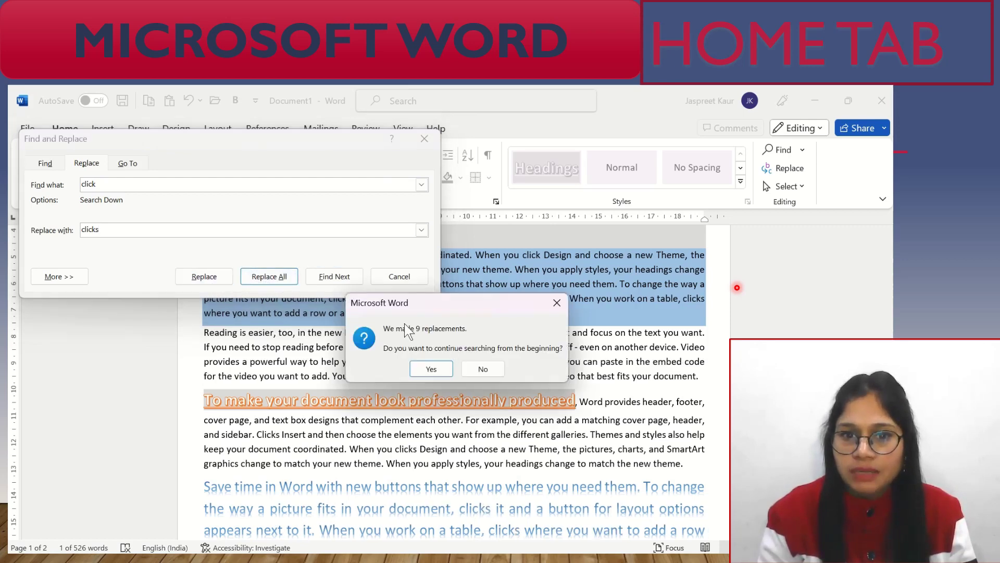
{"action": "left_click", "coordinate": [434, 370]}
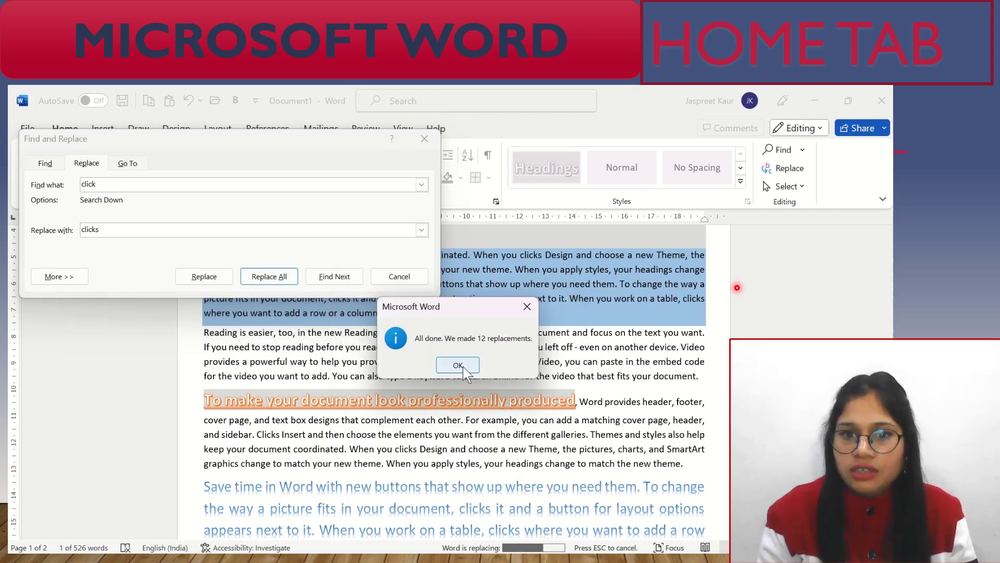
{"action": "left_click", "coordinate": [463, 366]}
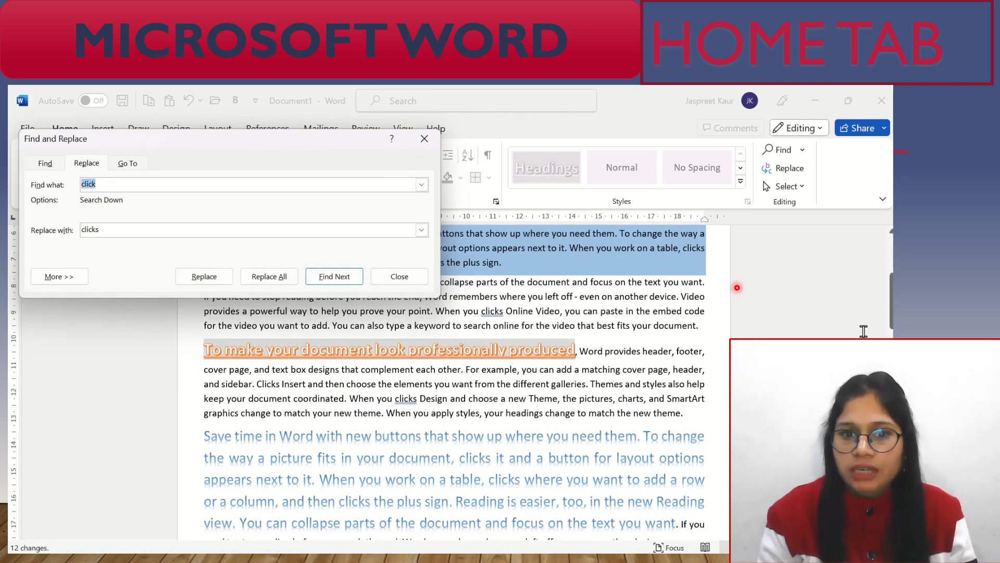
Scroll the document up and close the Find and Replace dialog
{"action": "left_click_drag", "start_coordinate": [891, 315], "coordinate": [891, 278]}
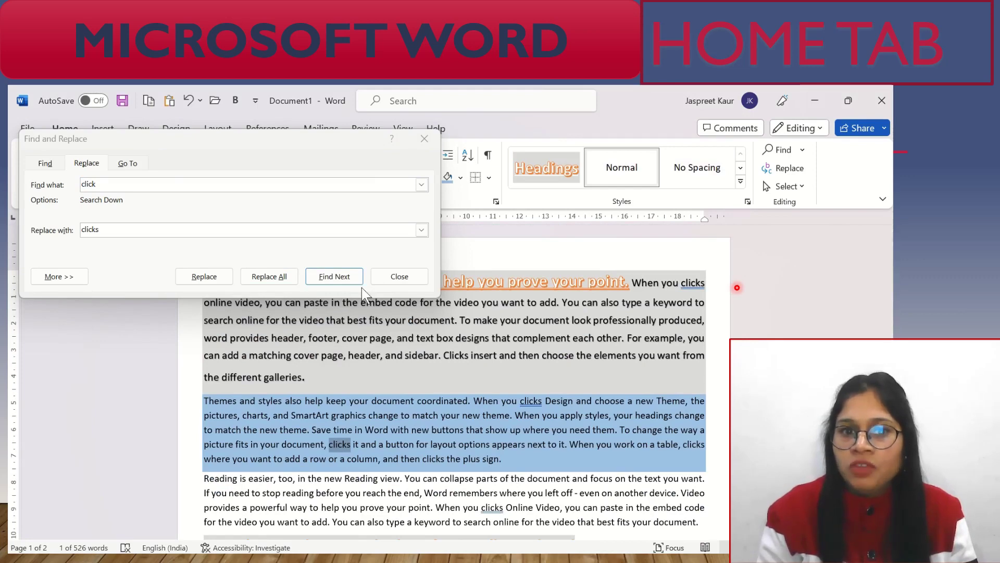
{"action": "left_click", "coordinate": [389, 276]}
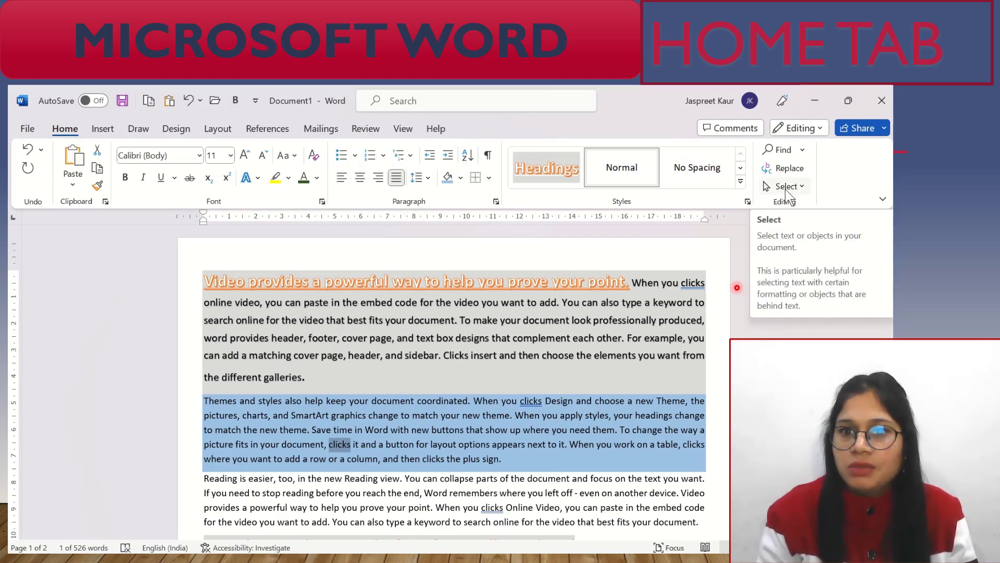
Select all text in the document using Select > Select All in the Editing group
{"action": "left_click", "coordinate": [786, 188]}
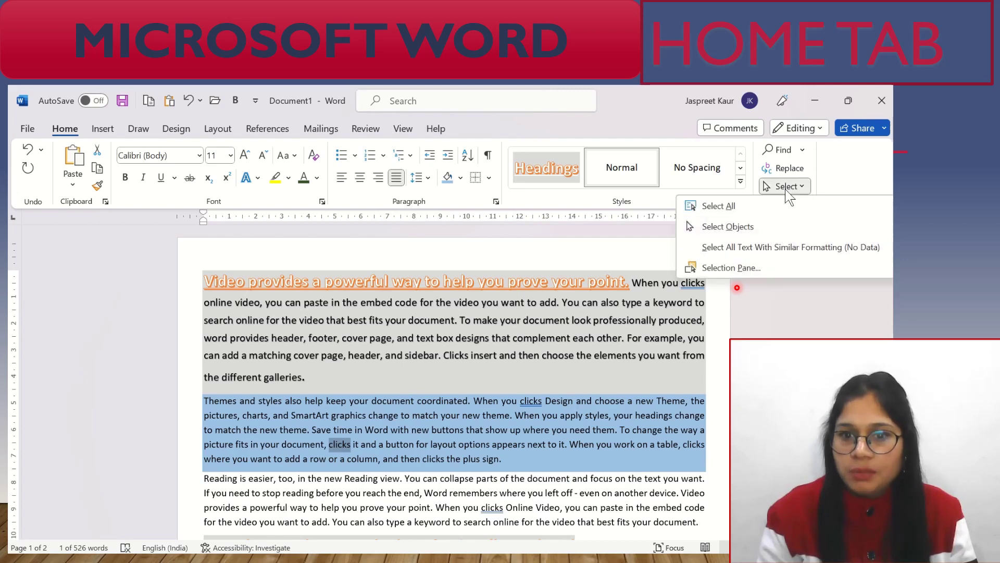
{"action": "left_click", "coordinate": [727, 208]}
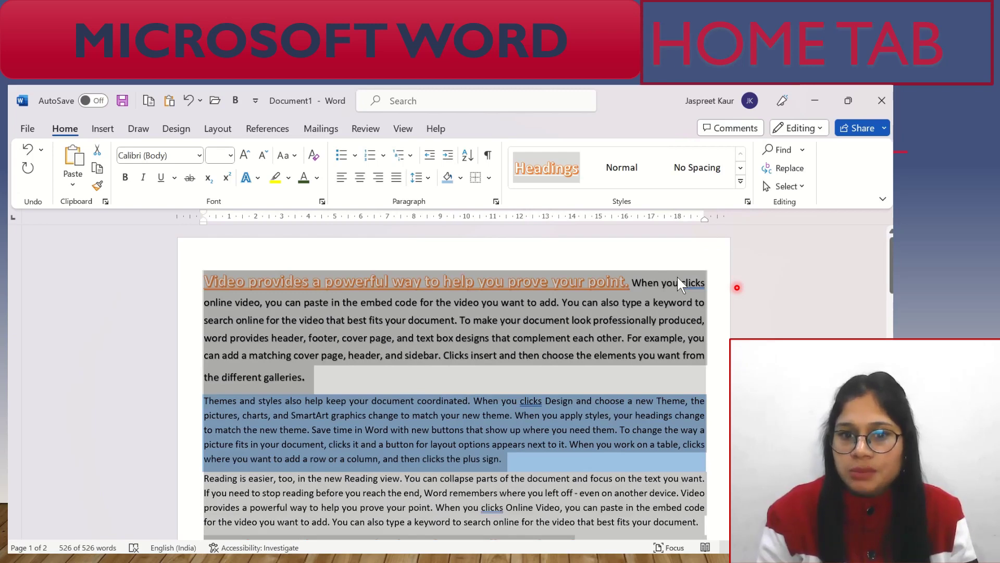
{"action": "left_click", "coordinate": [801, 186]}
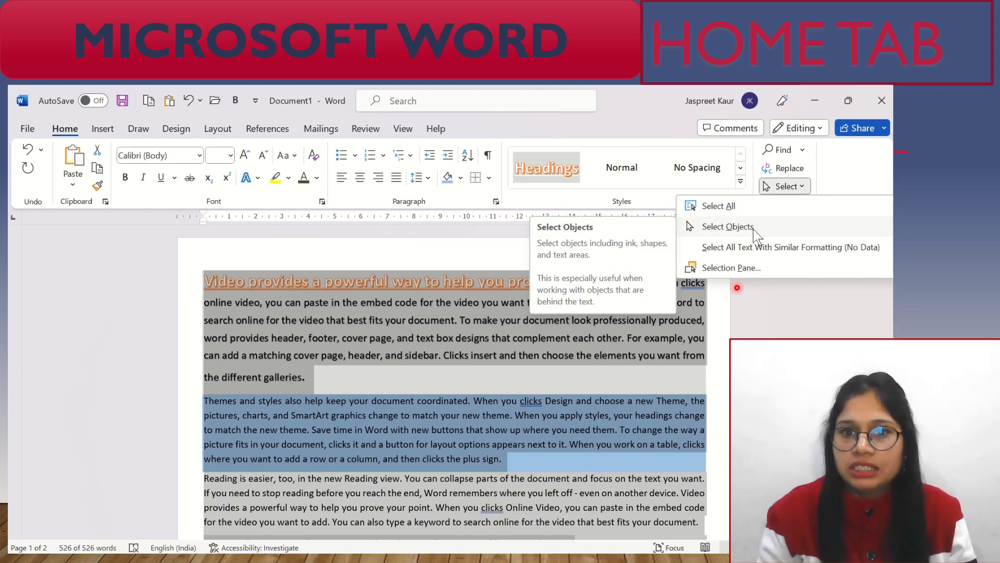
{"action": "left_click", "coordinate": [104, 130]}
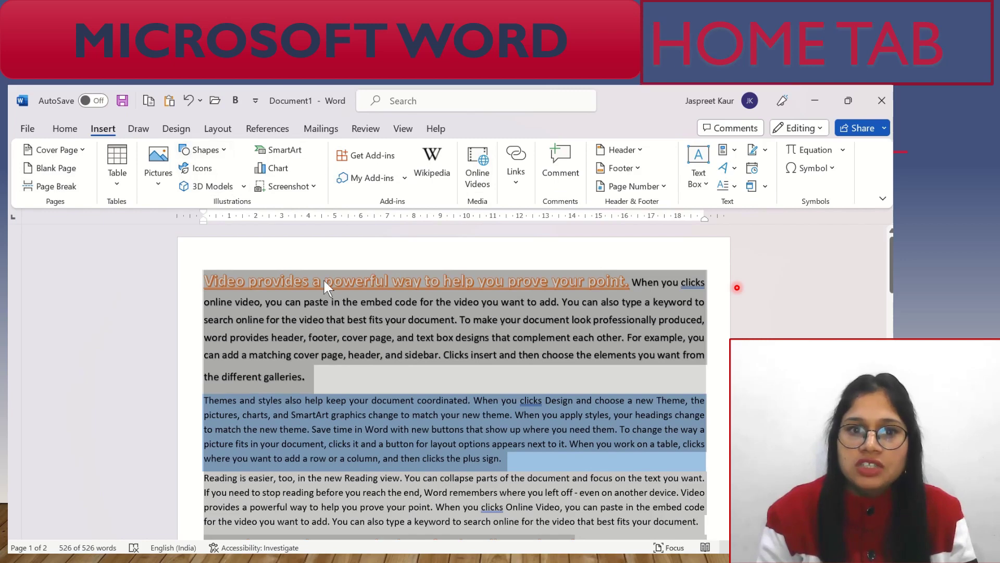
{"action": "left_click", "coordinate": [63, 130]}
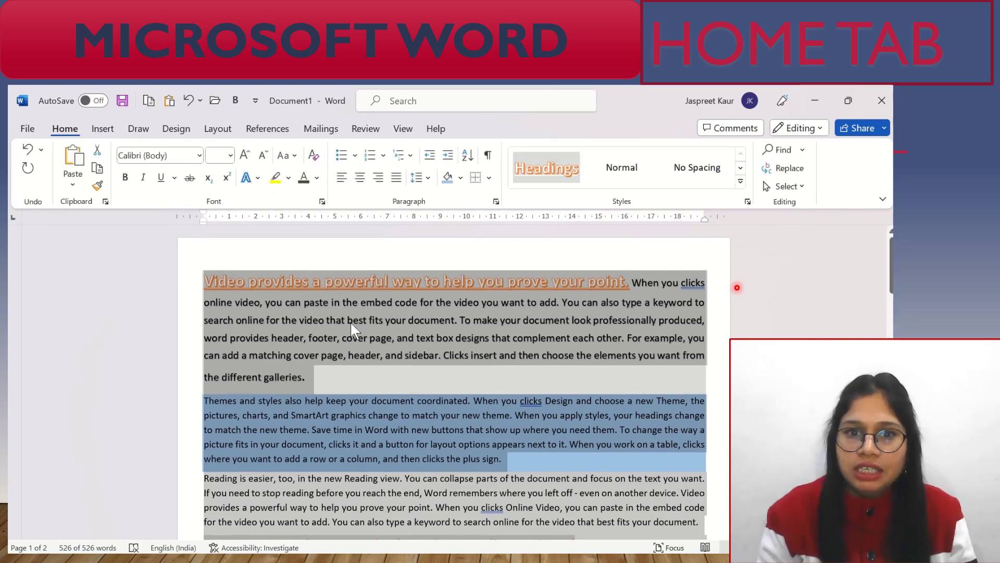
{"action": "left_click", "coordinate": [799, 184]}
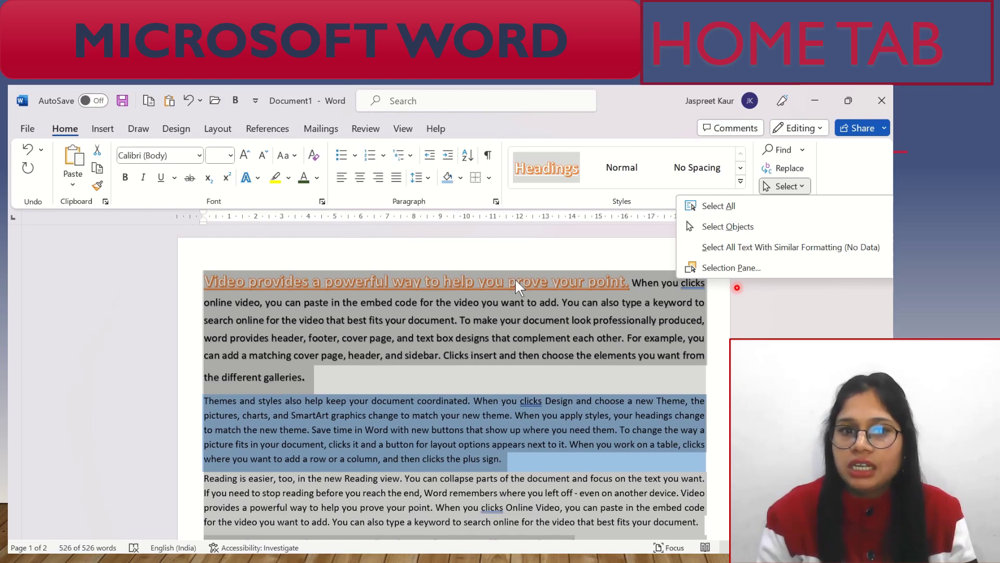
Place the cursor in the first heading and choose Select All Text With Similar Formatting
{"action": "left_click", "coordinate": [662, 307]}
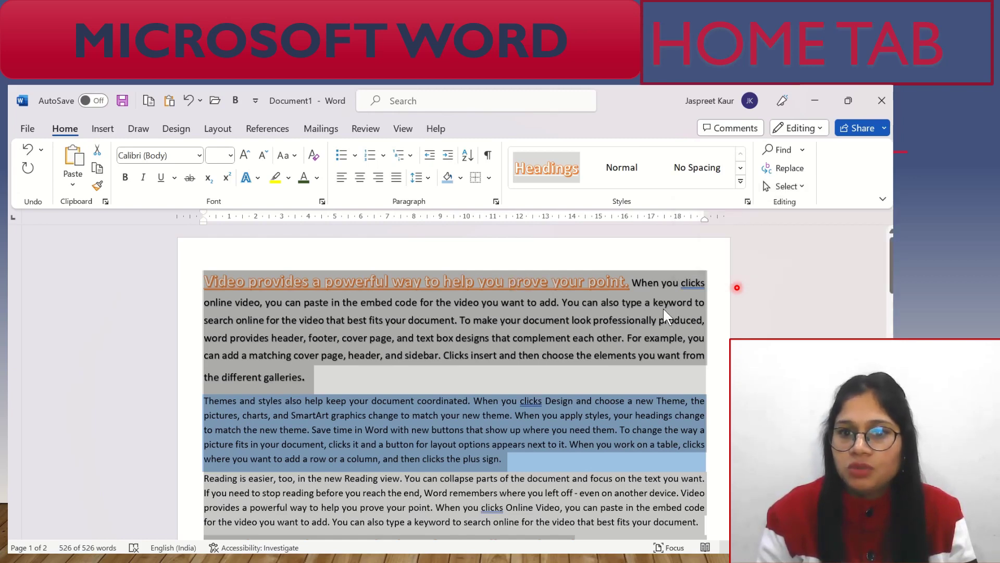
{"action": "left_click", "coordinate": [595, 280]}
{"action": "left_click", "coordinate": [786, 186]}
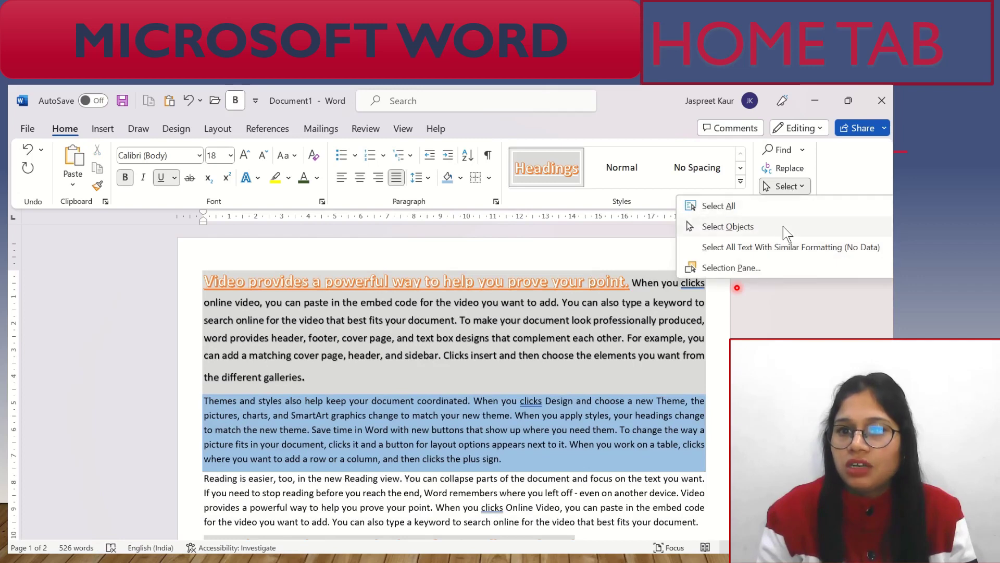
{"action": "left_click", "coordinate": [782, 246]}
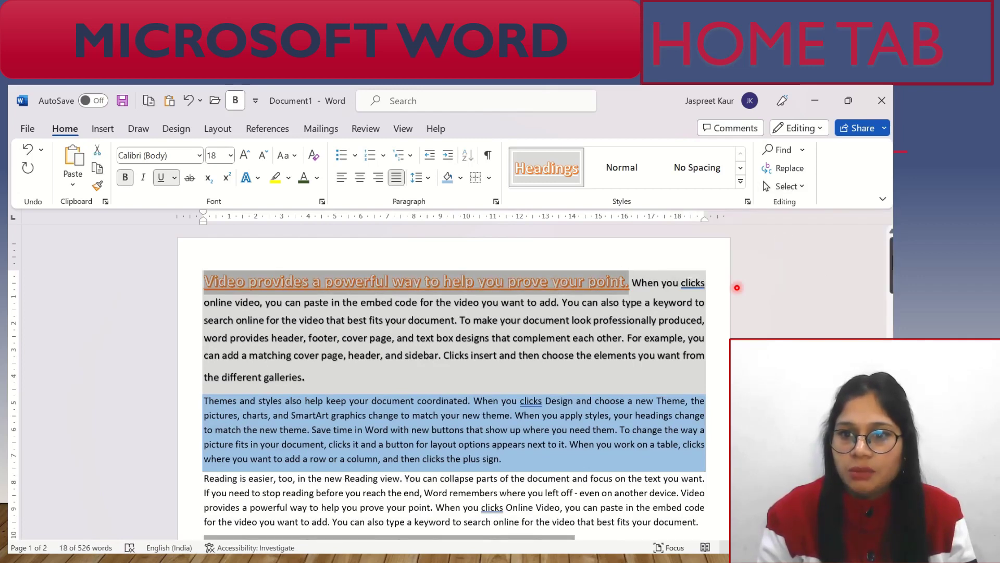
{"action": "scroll", "coordinate": [513, 342], "scroll_direction": "down", "scroll_amount": 7}
{"action": "scroll", "coordinate": [513, 342], "scroll_direction": "up", "scroll_amount": 3}
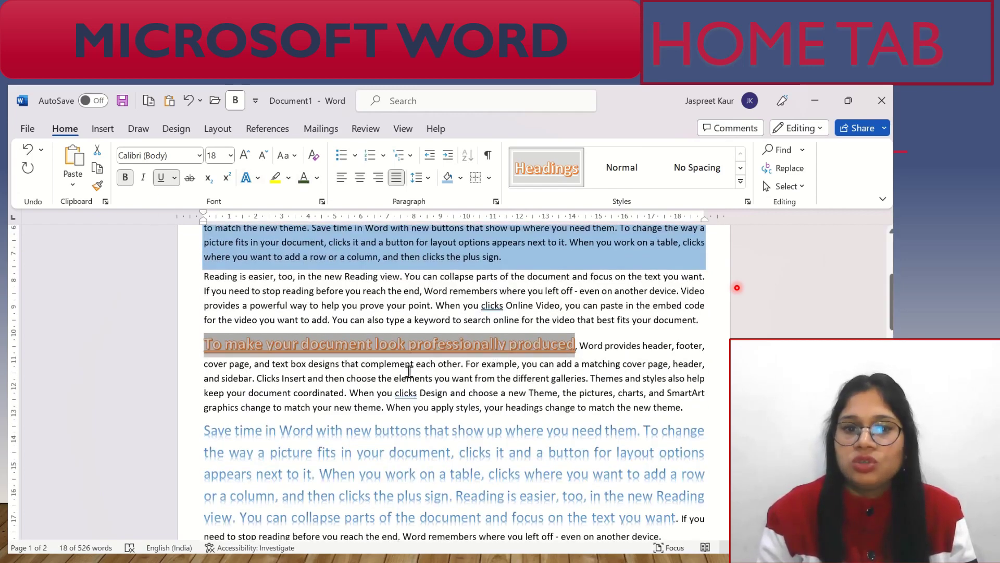
{"action": "left_click", "coordinate": [789, 187]}
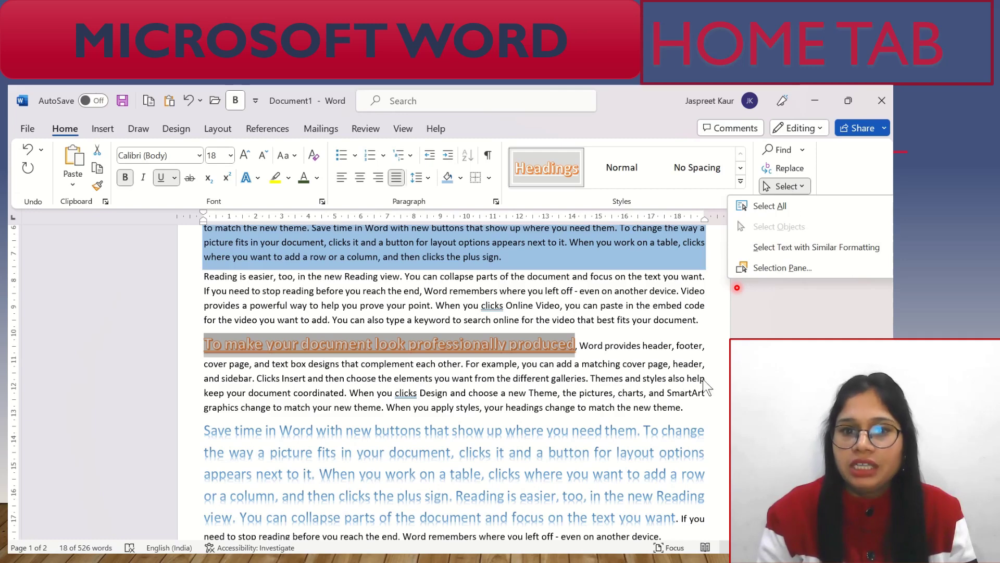
{"action": "left_click", "coordinate": [716, 386]}
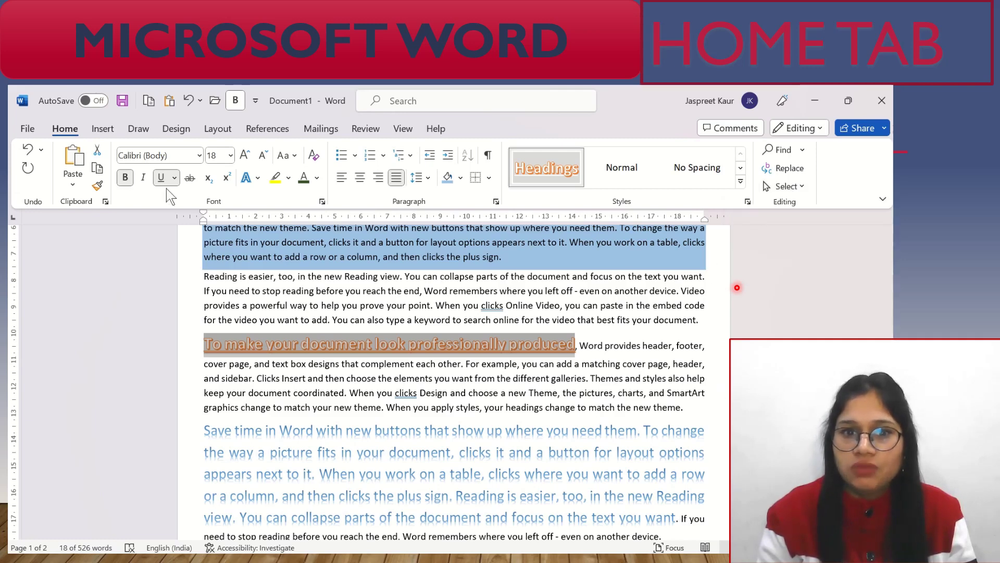